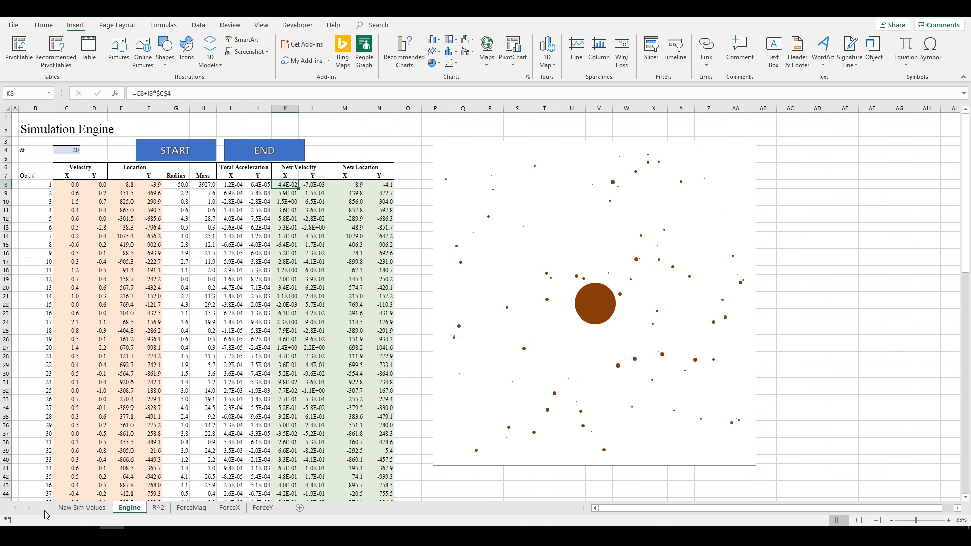
# - Flip through the R^2, ForceMag, ForceX and ForceY sheets, returning to Engine
pyautogui.click(155, 508)
pyautogui.click(184, 510)
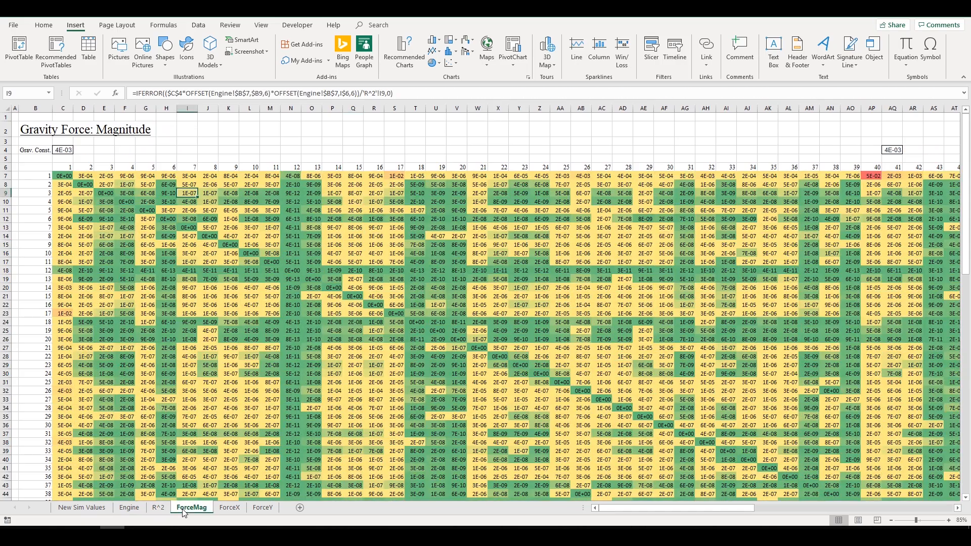
pyautogui.click(227, 507)
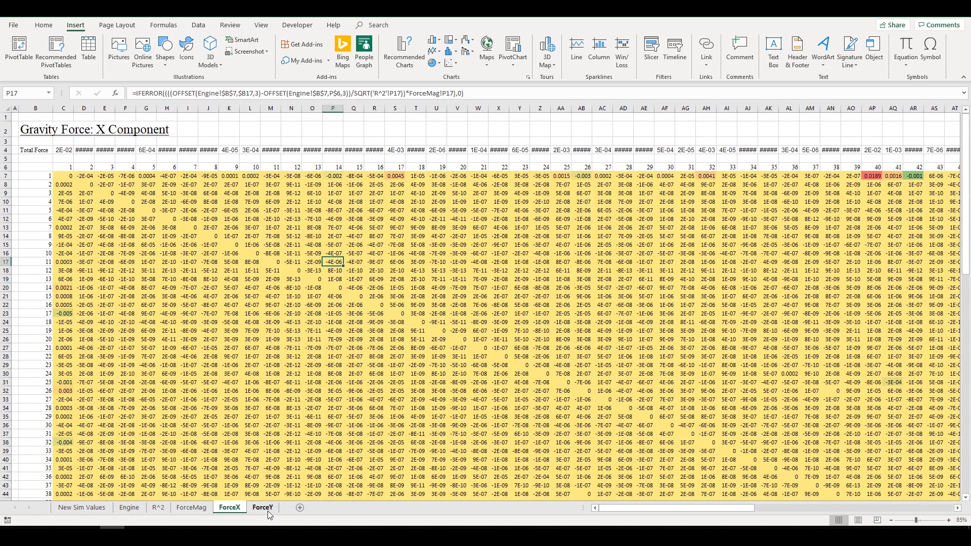
pyautogui.click(264, 508)
pyautogui.click(129, 508)
# - Inspect the random starting-location formula in E12 on the starting locations sheet
pyautogui.click(82, 507)
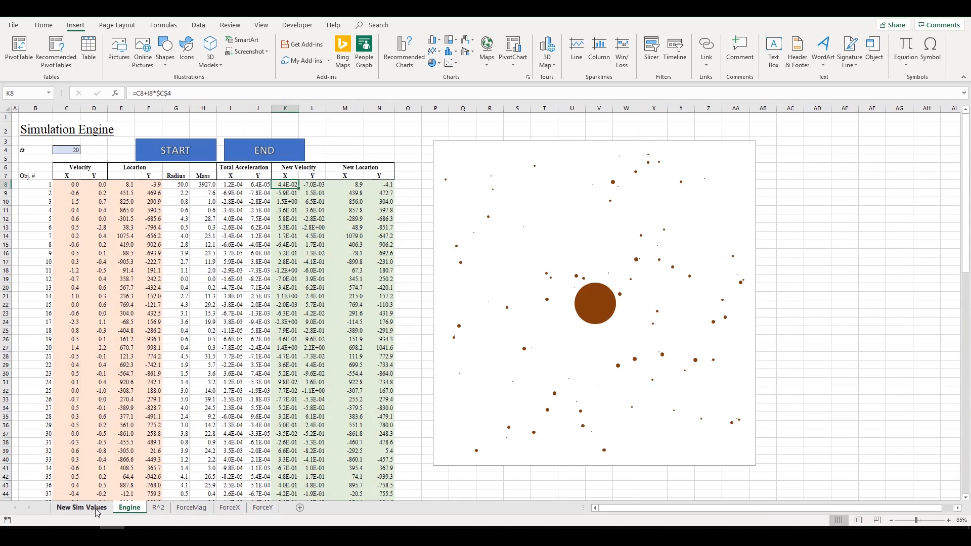
pyautogui.scroll(20, 223, 304)
pyautogui.click(129, 218)
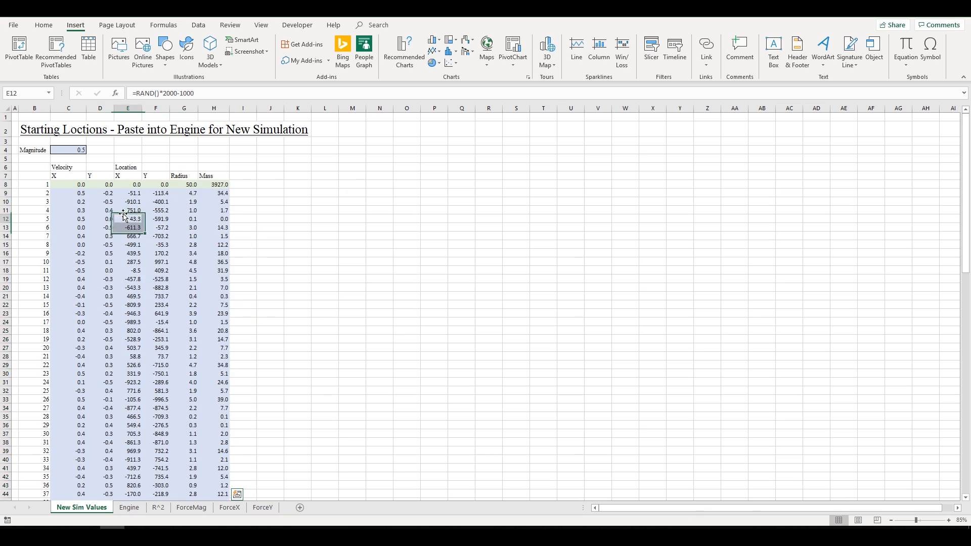
pyautogui.click(130, 508)
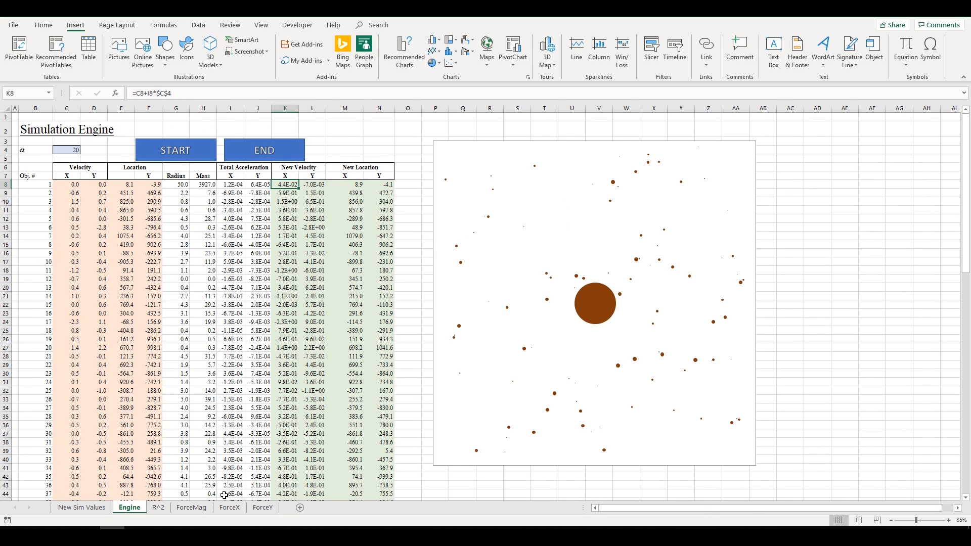
# - Review the acceleration, new velocity and new location formulas in I12, K12 and M12
pyautogui.click(157, 507)
pyautogui.click(128, 507)
pyautogui.click(224, 217)
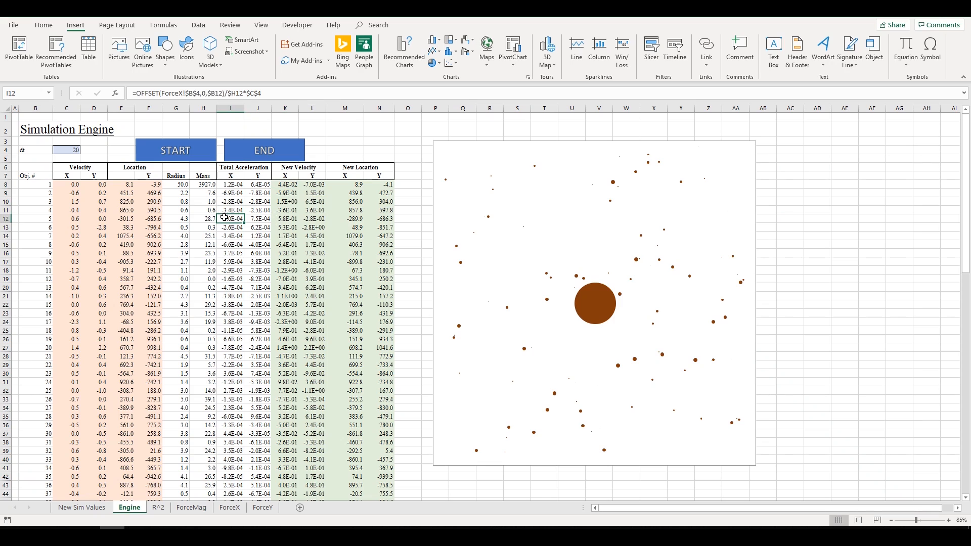
pyautogui.click(297, 221)
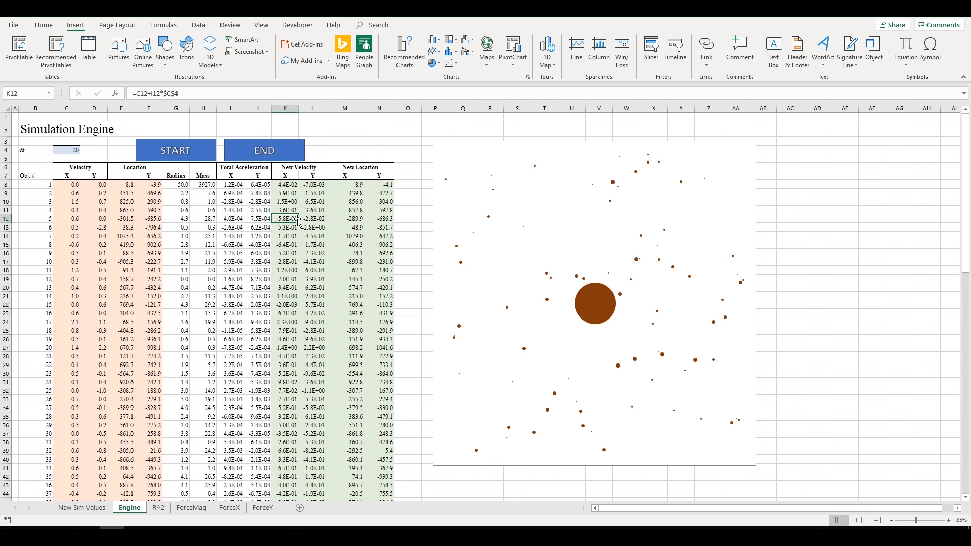
pyautogui.click(343, 221)
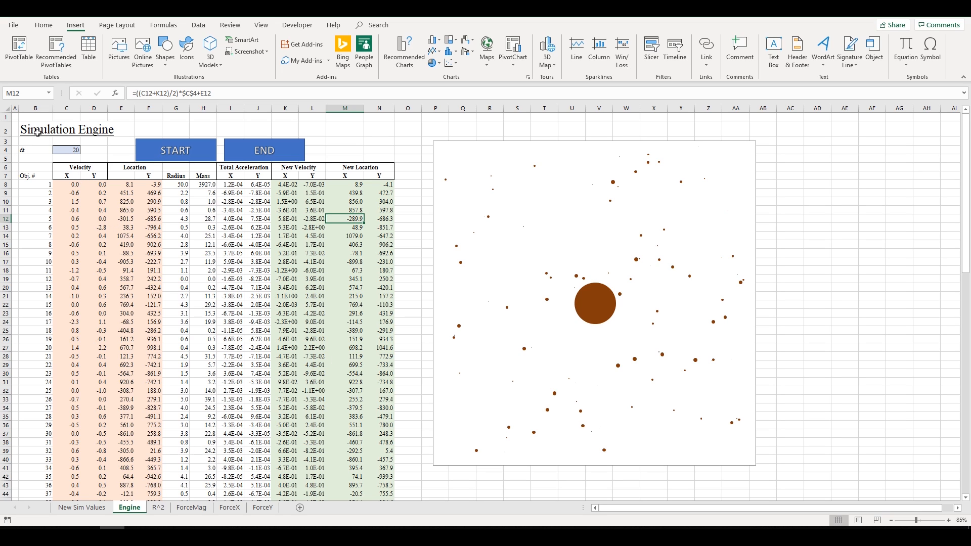
# - Inspect the location, Y acceleration and Y velocity formulas in N21, M14, J18 and L14
pyautogui.moveTo(38, 132); pyautogui.dragTo(383, 294)
pyautogui.click(383, 296)
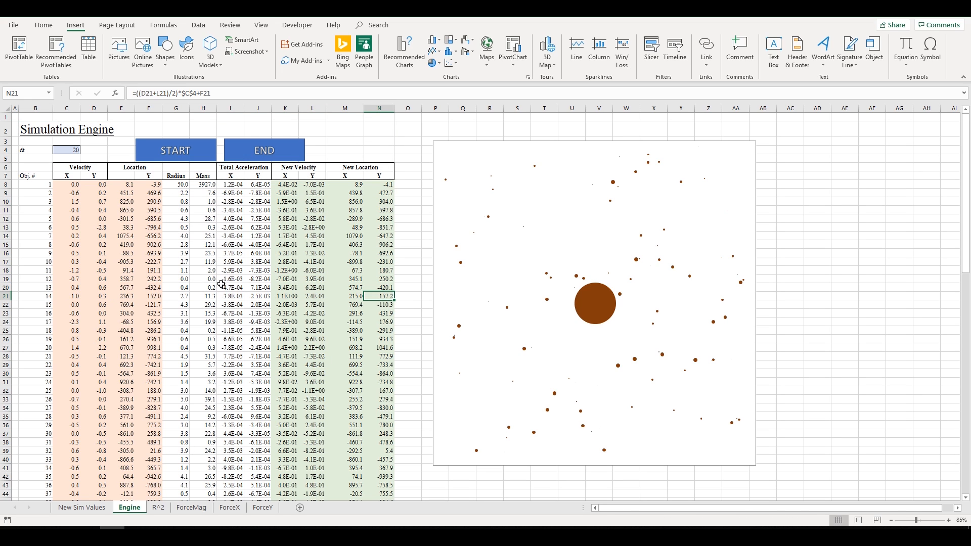
pyautogui.click(339, 236)
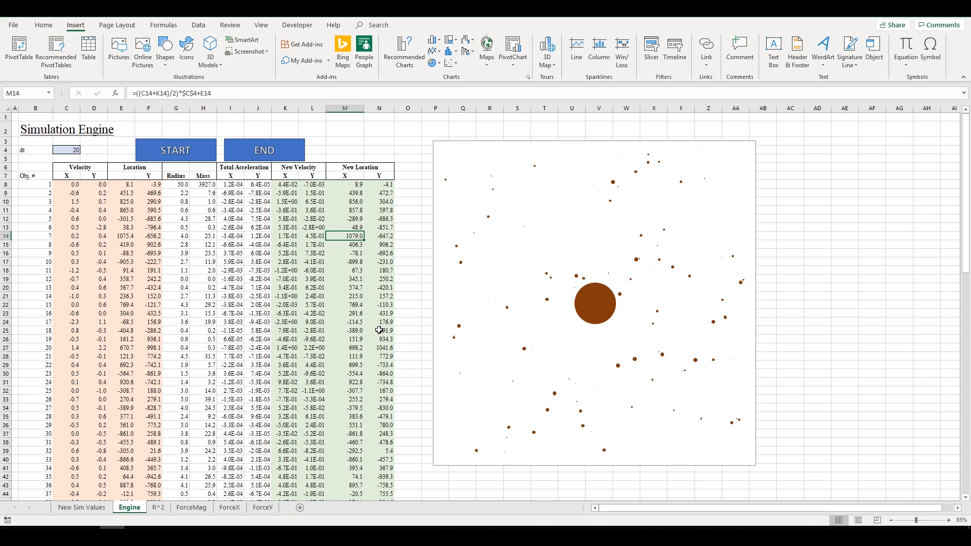
pyautogui.click(260, 271)
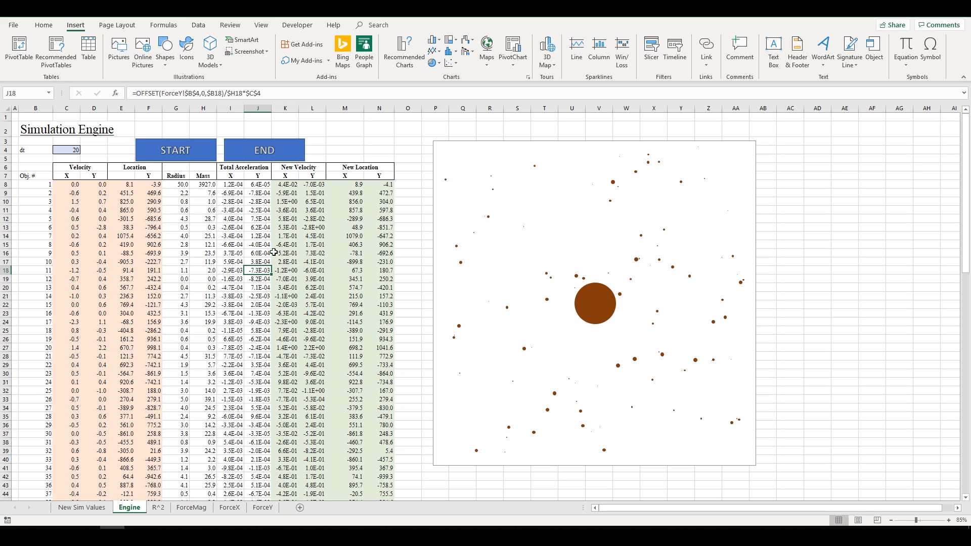
pyautogui.click(305, 236)
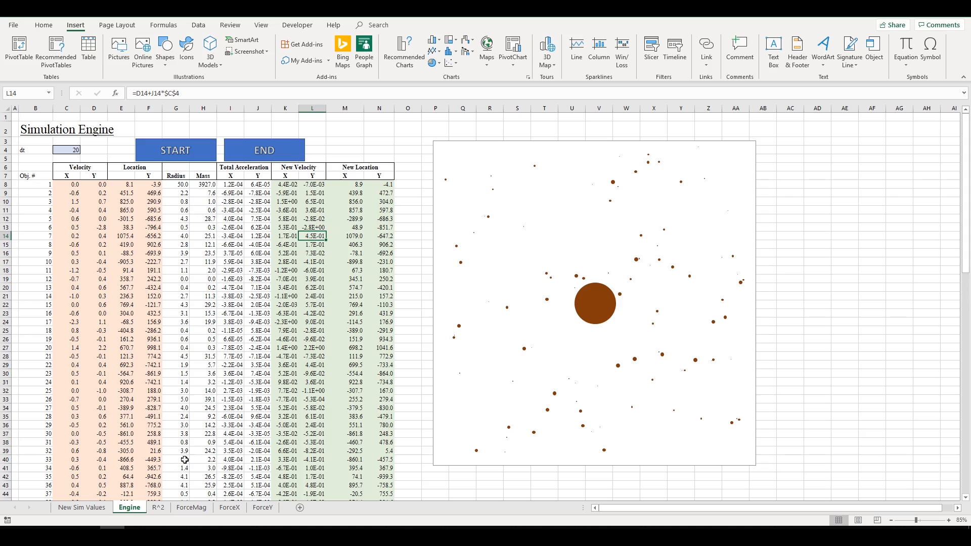
# - Step through R^2, ForceMag, ForceX and ForceY, then inspect K15's velocity formula on Engine
pyautogui.click(159, 507)
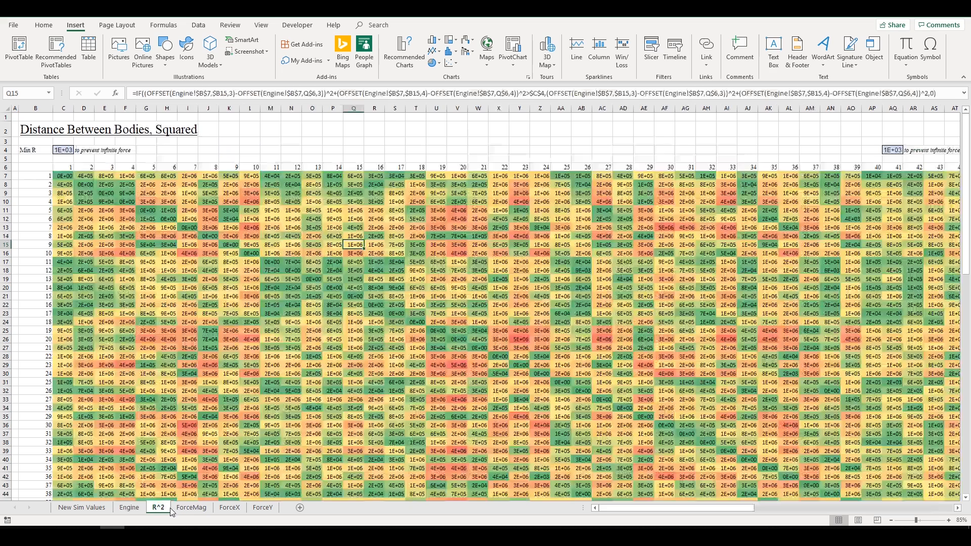
pyautogui.click(191, 507)
pyautogui.click(237, 508)
pyautogui.click(258, 508)
pyautogui.click(129, 507)
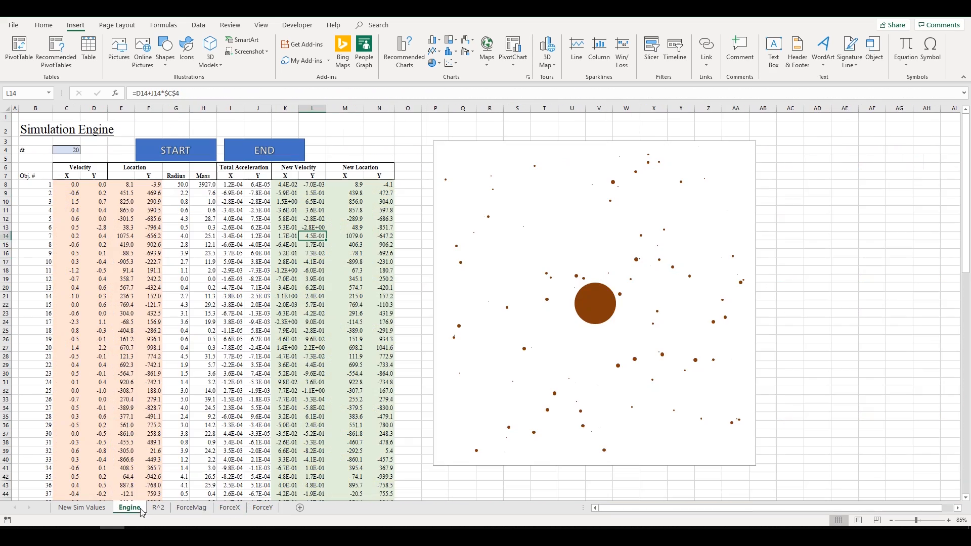
pyautogui.click(280, 242)
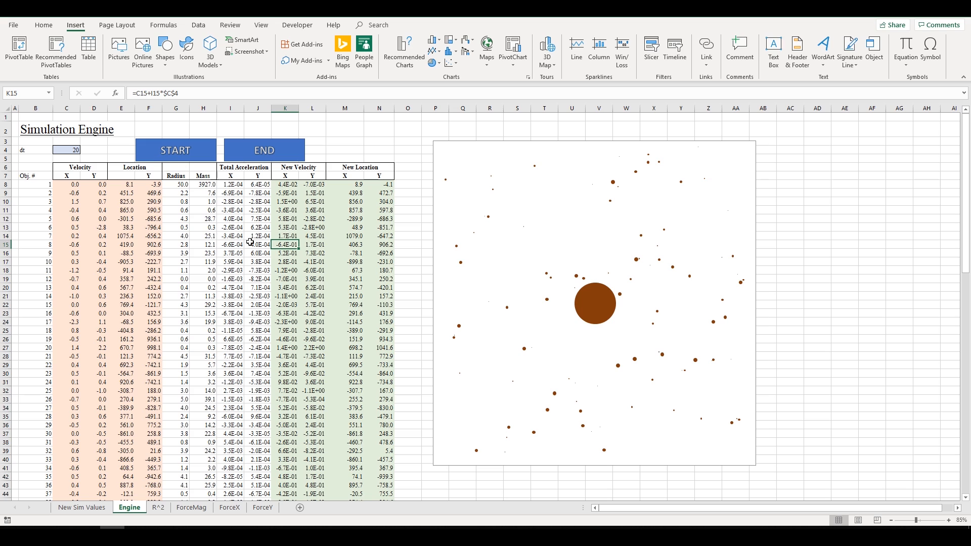
pyautogui.moveTo(75, 185); pyautogui.dragTo(381, 345)
# - Deselect the engine table and check the acceleration formula in J14
pyautogui.click(374, 322)
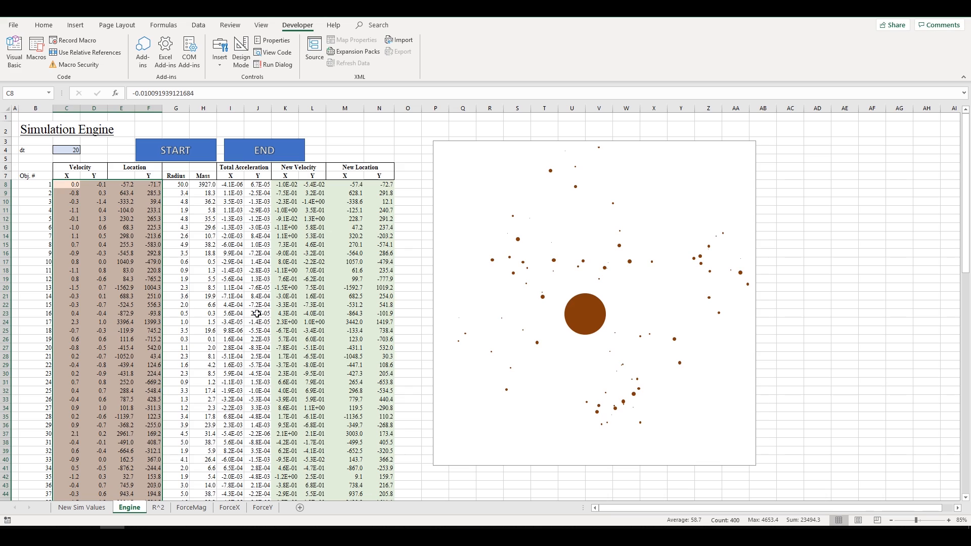
pyautogui.click(257, 234)
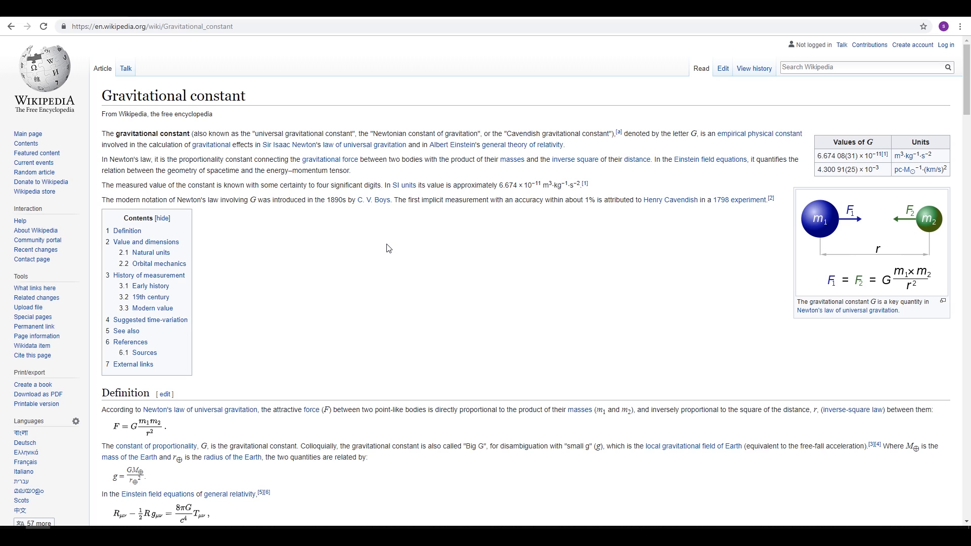
pyautogui.scroll(-4, 458, 273)
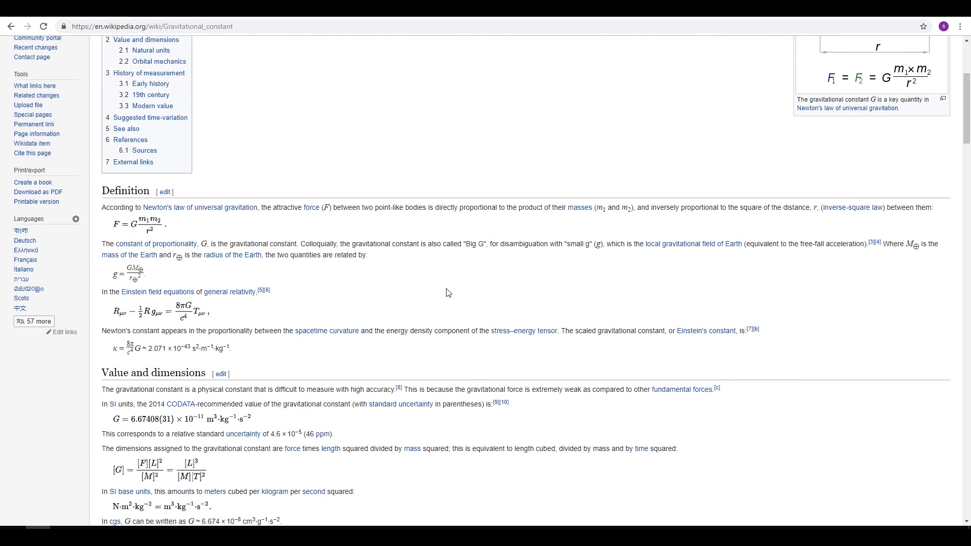
pyautogui.scroll(-4, 494, 234)
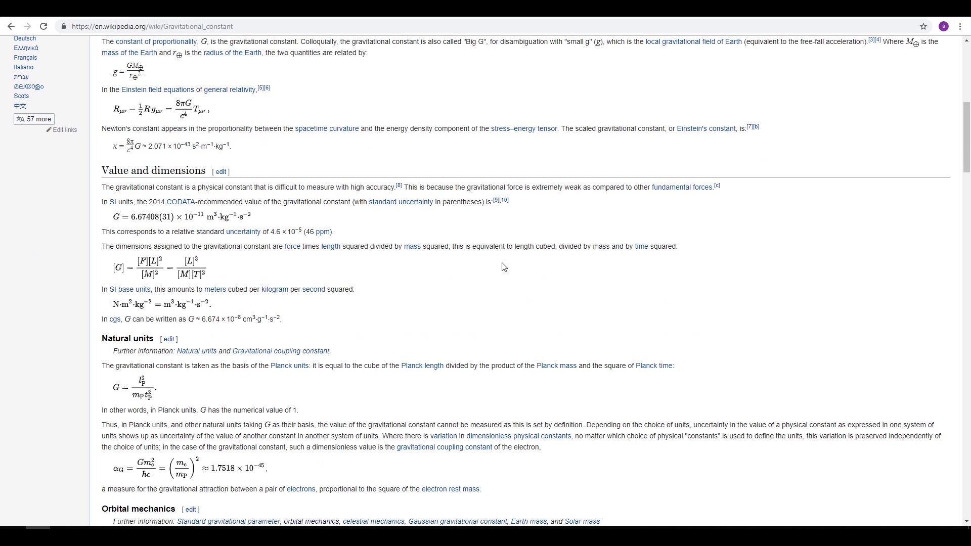
pyautogui.scroll(-1, 503, 268)
pyautogui.scroll(-5, 494, 275)
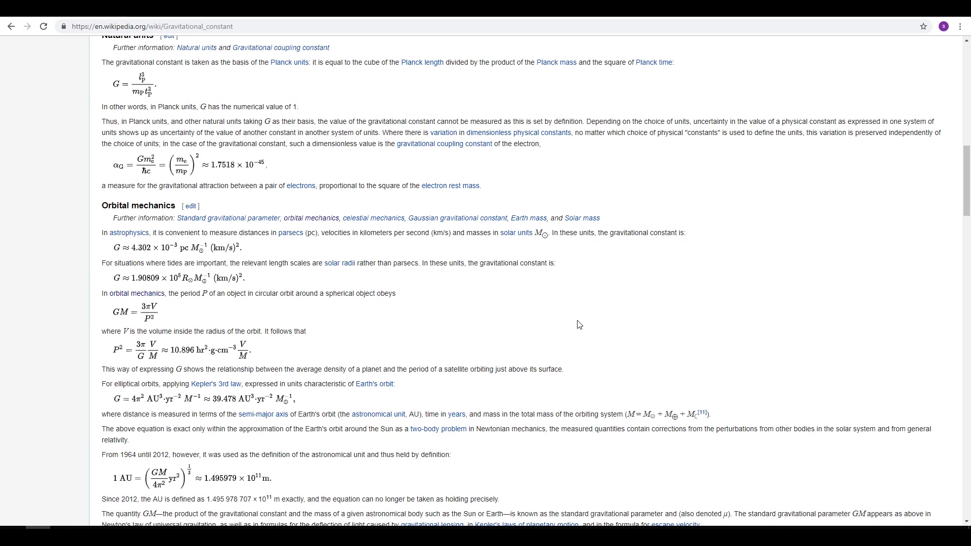
pyautogui.scroll(-4, 568, 270)
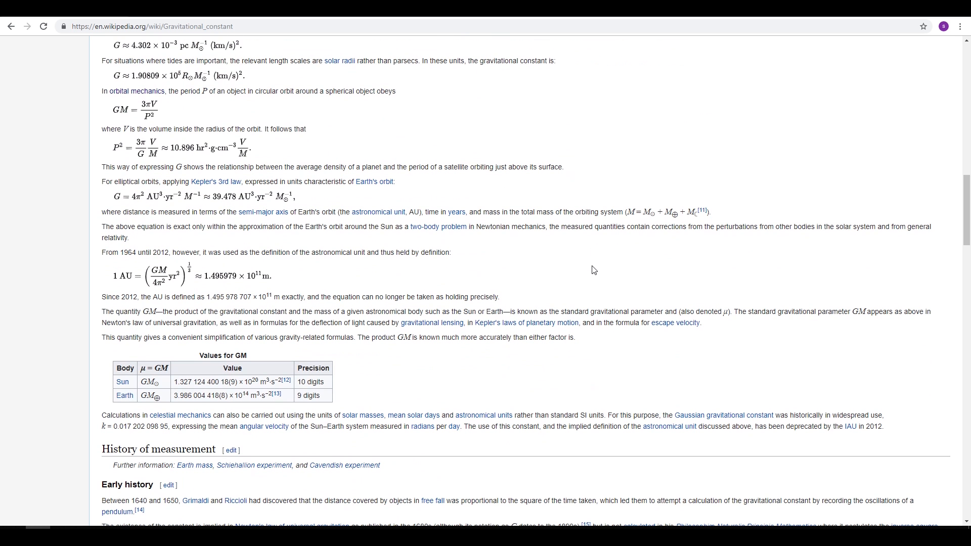
pyautogui.scroll(-5, 588, 271)
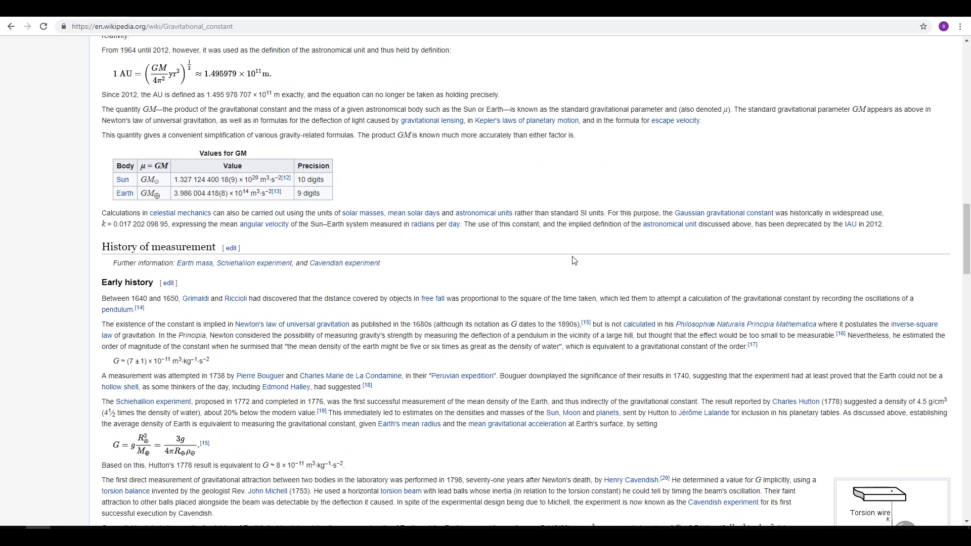
pyautogui.scroll(5, 543, 275)
pyautogui.scroll(7, 542, 274)
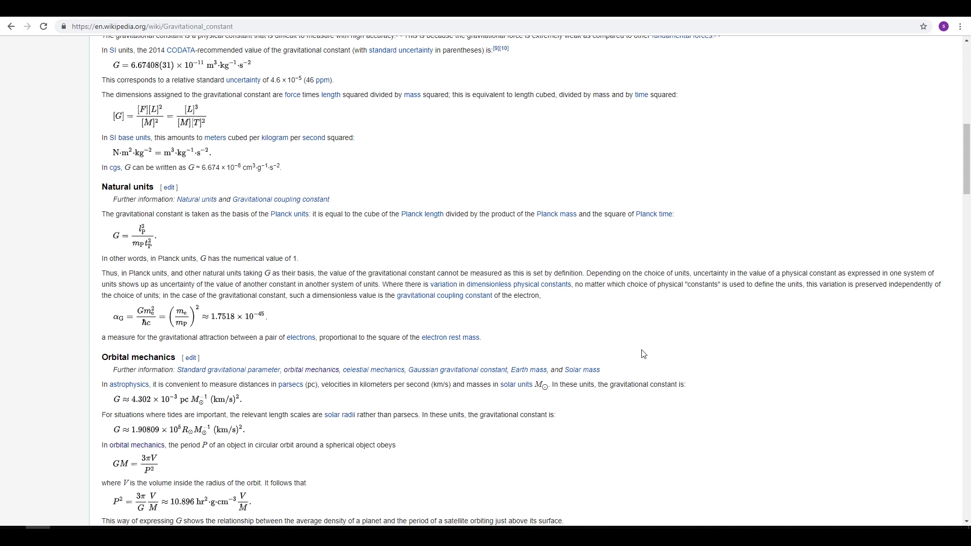
pyautogui.scroll(11, 245, 197)
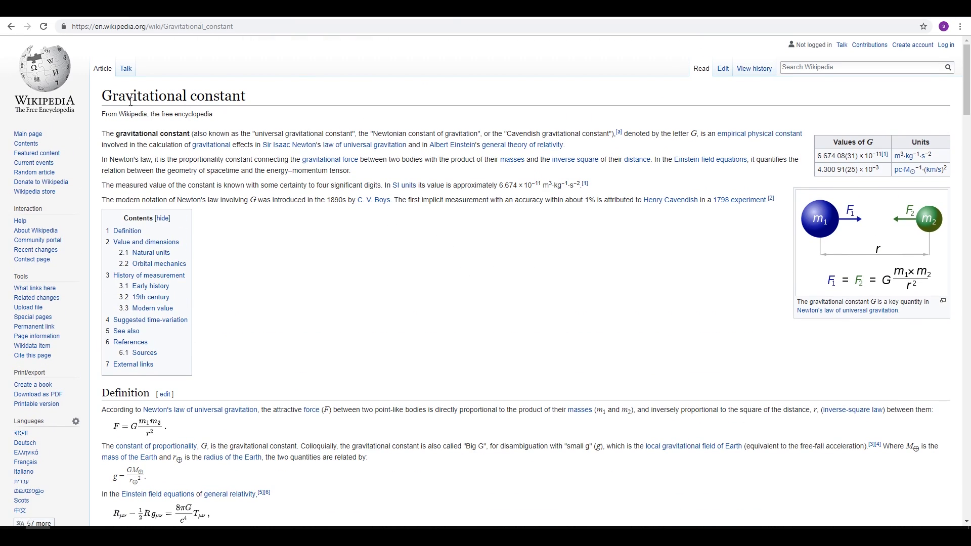
# - Select the 'Gravitational constant' title text at the top of the article
pyautogui.moveTo(103, 96)
pyautogui.mouseDown()
pyautogui.moveTo(270, 101)
pyautogui.moveTo(101, 97)
pyautogui.mouseUp()
pyautogui.click(254, 103)
pyautogui.moveTo(269, 106)
pyautogui.mouseDown()
pyautogui.moveTo(222, 114)
pyautogui.moveTo(106, 96)
pyautogui.moveTo(252, 105)
pyautogui.mouseUp()
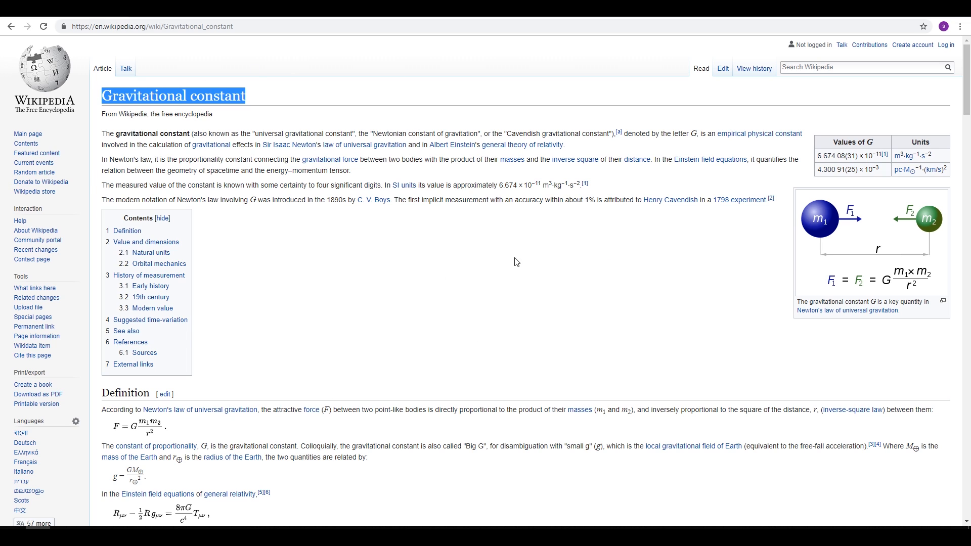
pyautogui.scroll(-4, 553, 281)
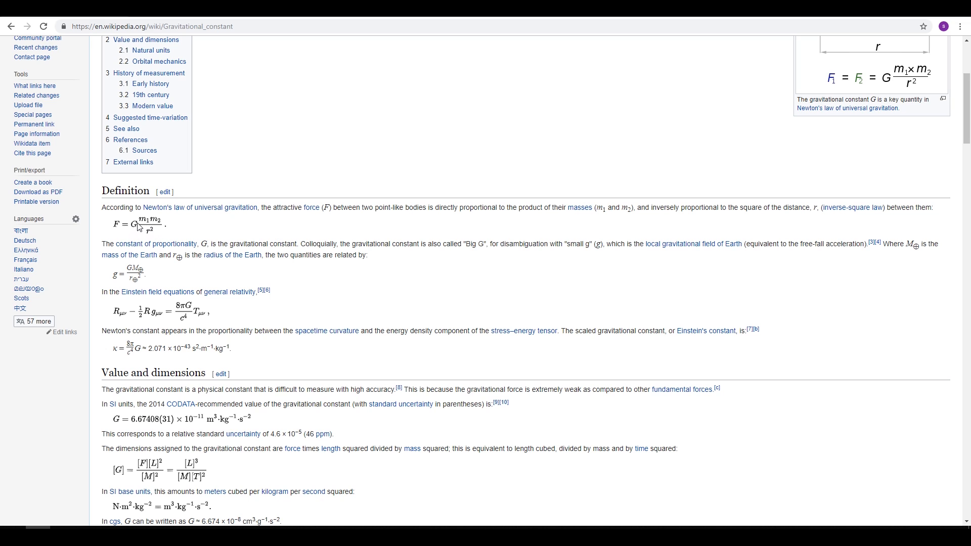
pyautogui.scroll(4, 221, 219)
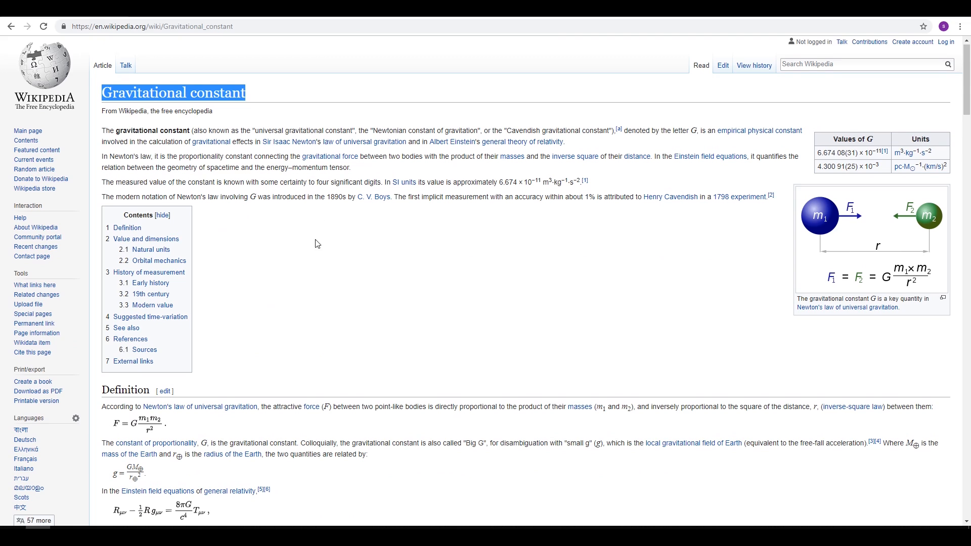
# - Scroll down to the Definition section with Newton's gravitational force formula
pyautogui.scroll(-3, 223, 223)
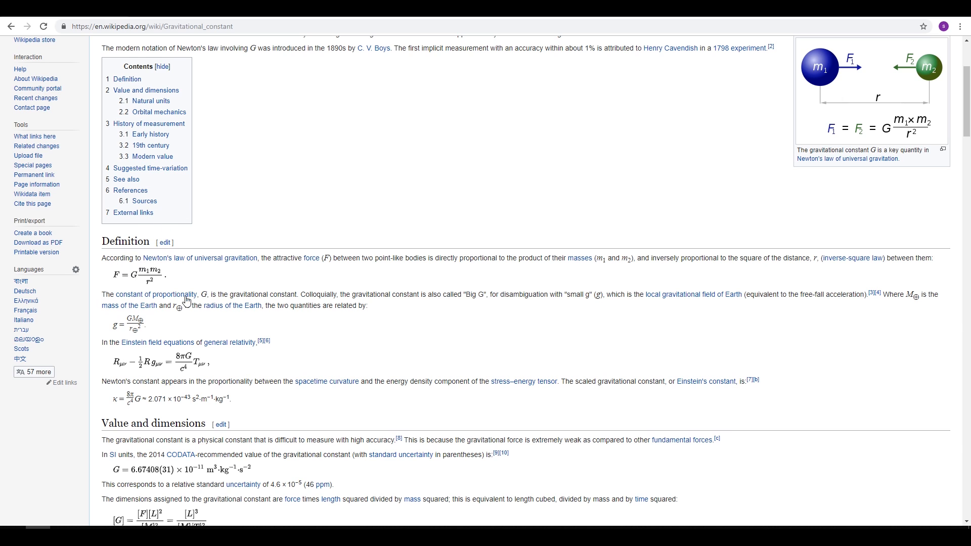
pyautogui.scroll(-3, 258, 268)
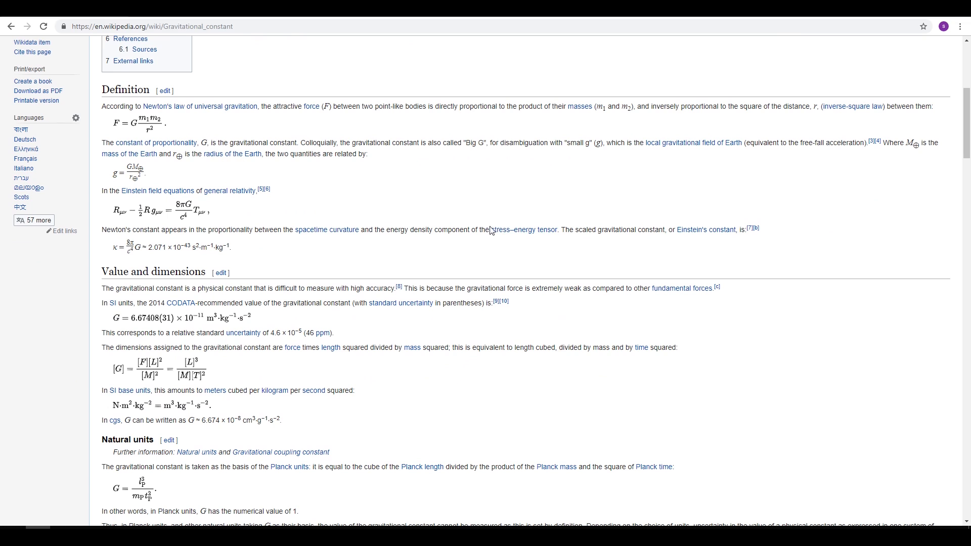
pyautogui.scroll(-5, 311, 218)
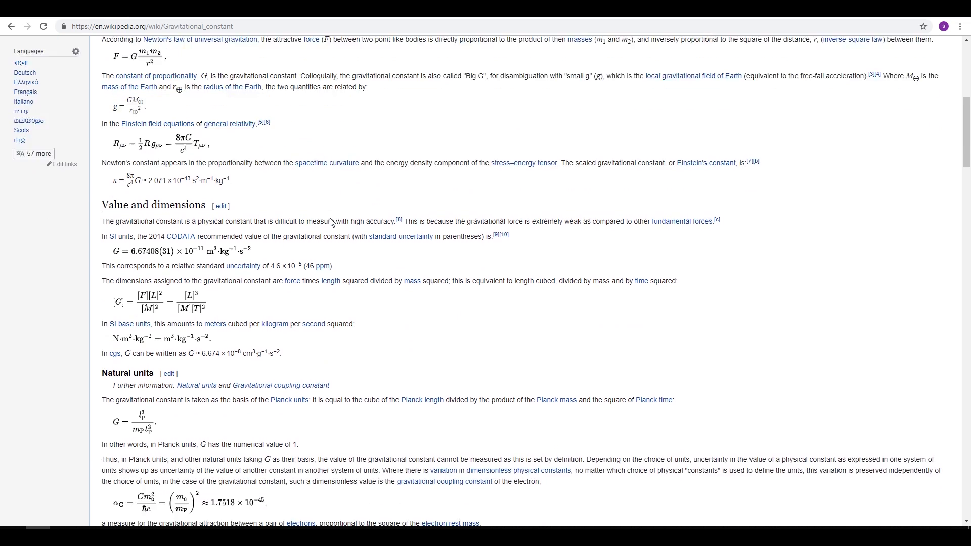
pyautogui.scroll(-1, 340, 231)
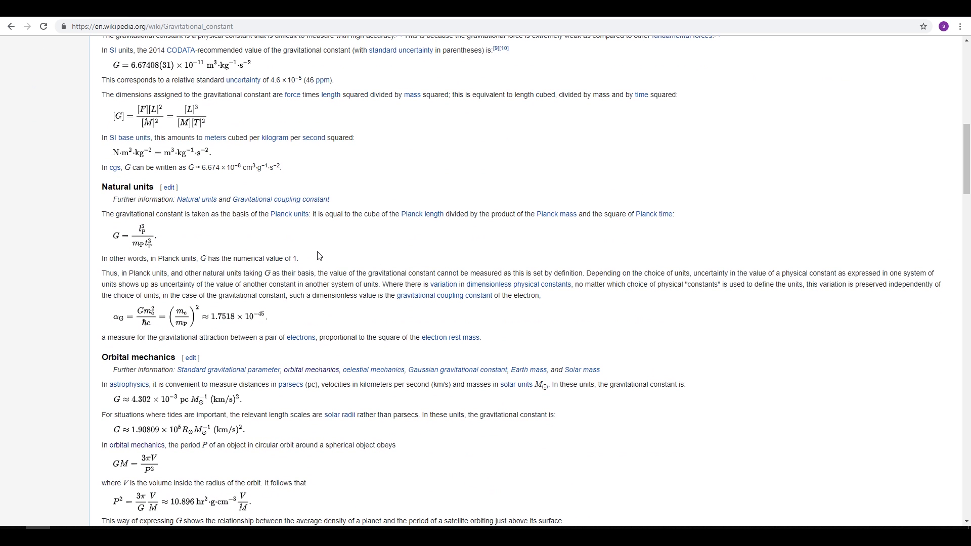
pyautogui.scroll(-4, 319, 255)
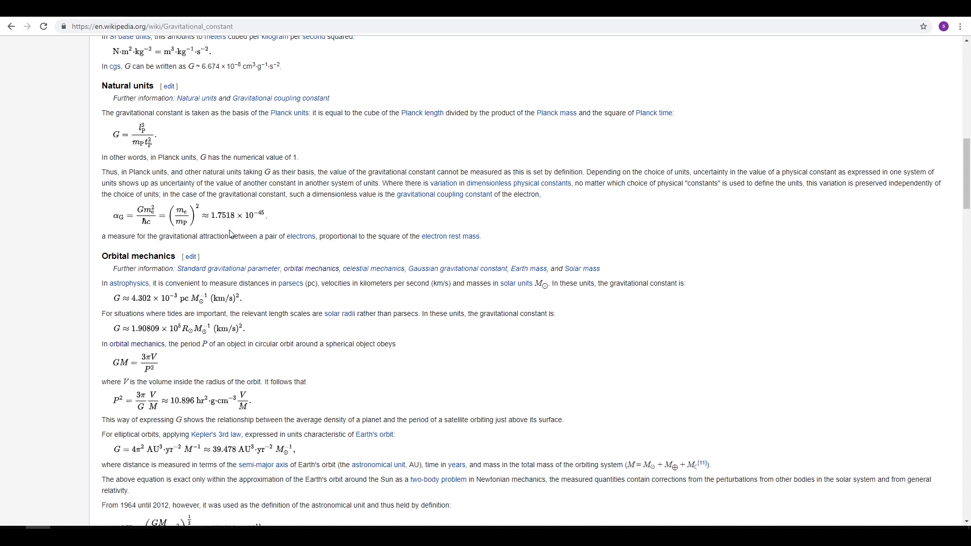
pyautogui.scroll(7, 230, 233)
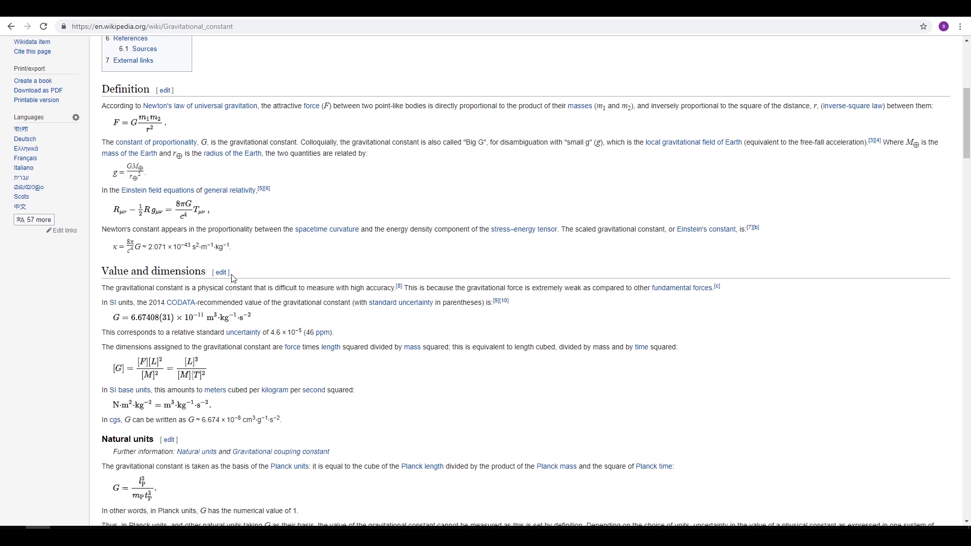
pyautogui.scroll(-5, 232, 278)
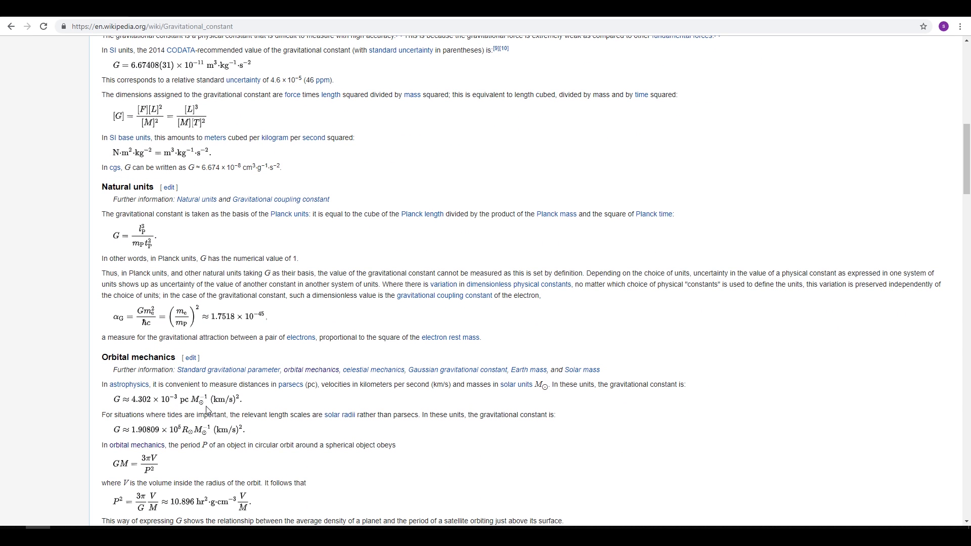
pyautogui.scroll(6, 178, 340)
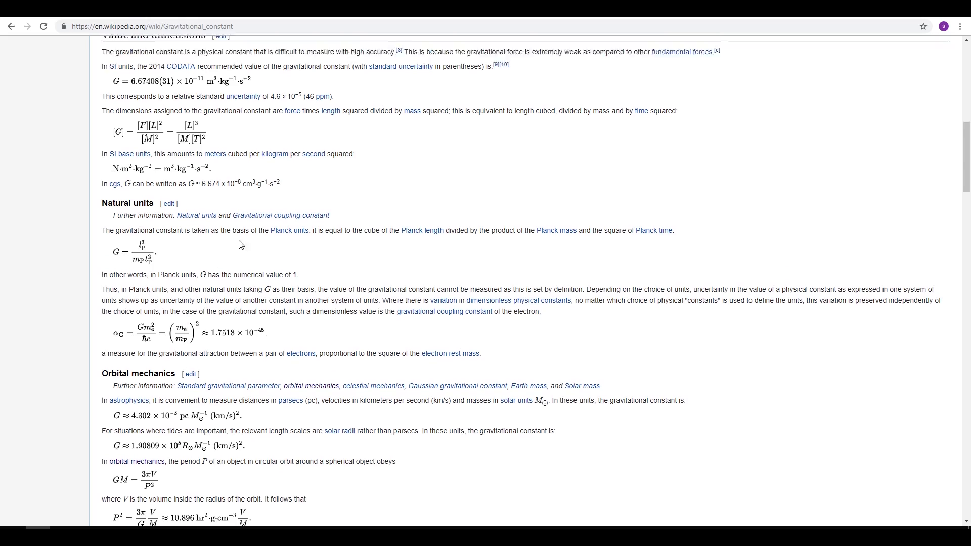
pyautogui.scroll(-5, 279, 312)
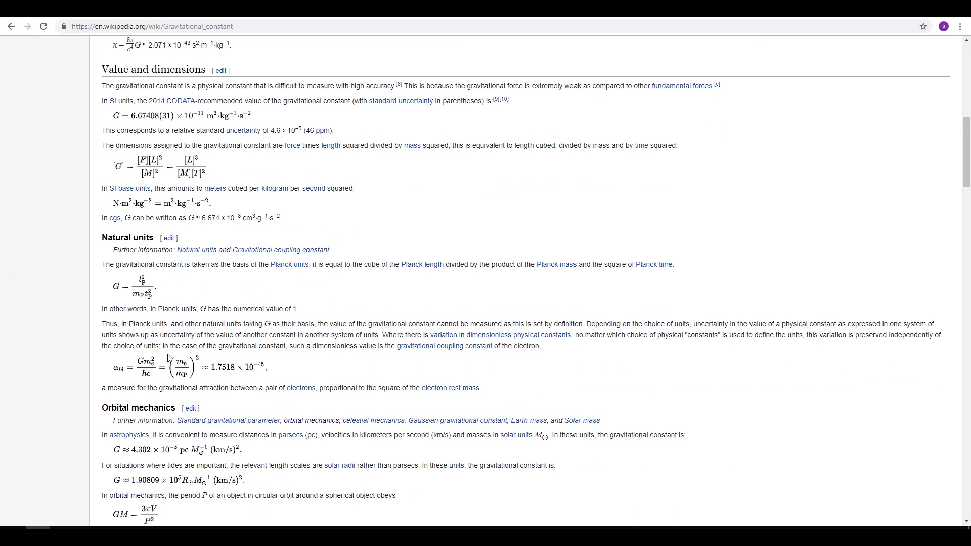
pyautogui.scroll(5, 248, 349)
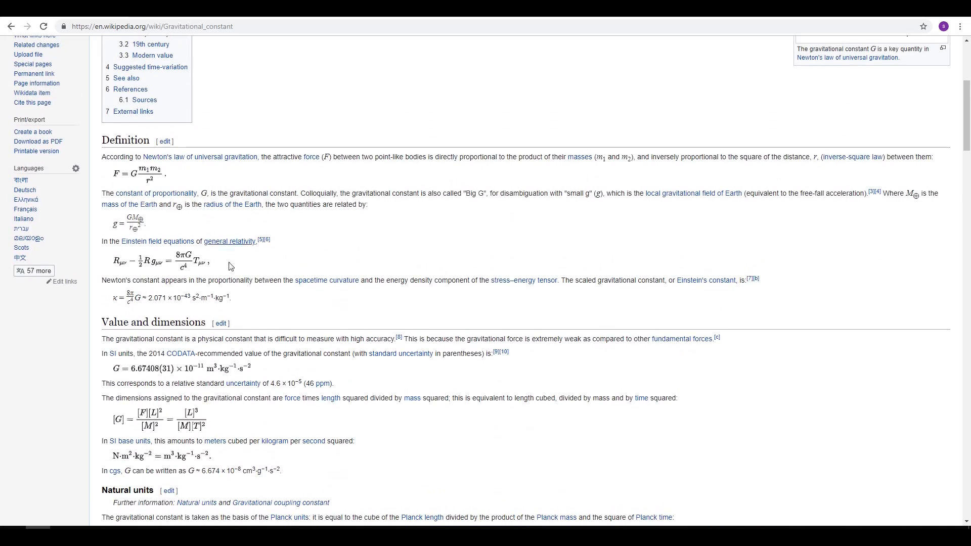
pyautogui.scroll(-5, 230, 266)
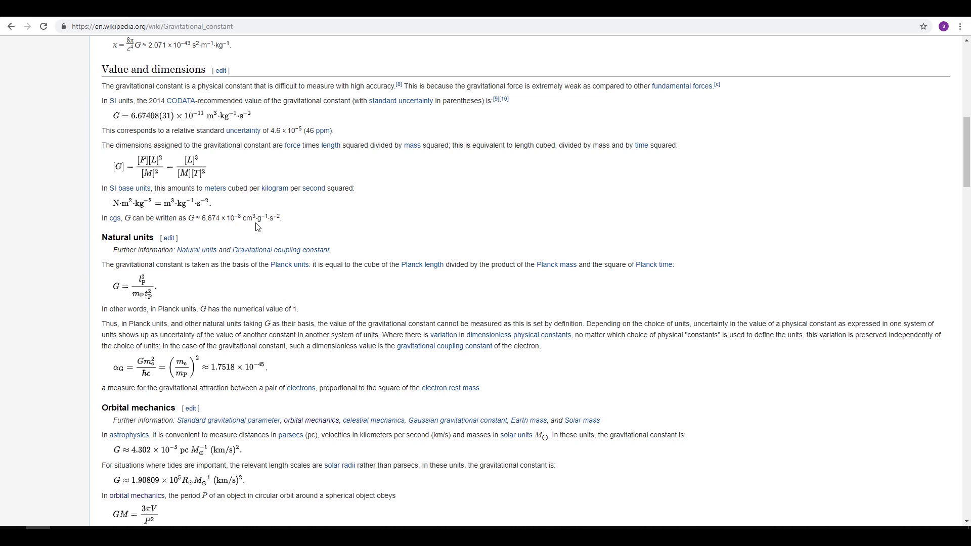
pyautogui.moveTo(227, 219); pyautogui.dragTo(255, 221)
pyautogui.scroll(-1, 364, 232)
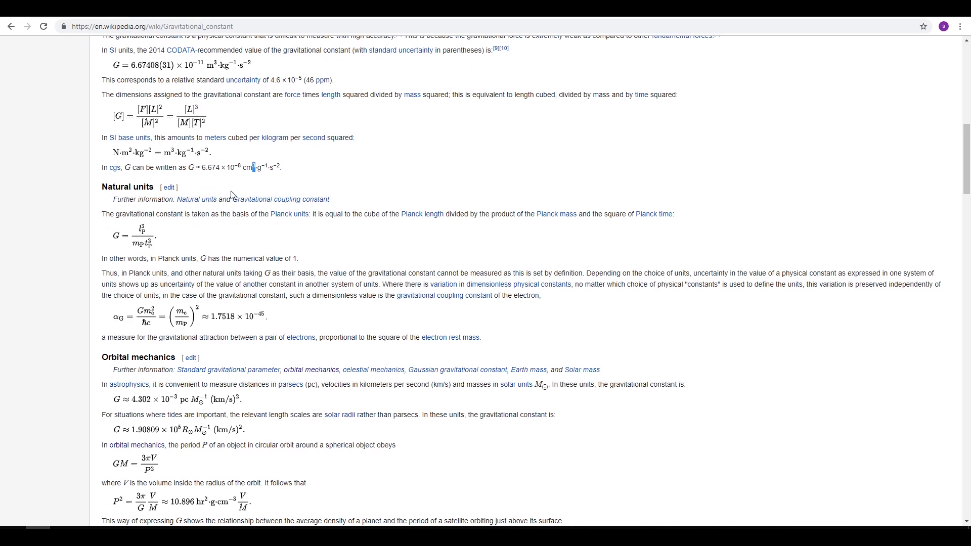
pyautogui.moveTo(144, 168); pyautogui.dragTo(241, 169)
pyautogui.click(264, 166)
pyautogui.scroll(2, 280, 259)
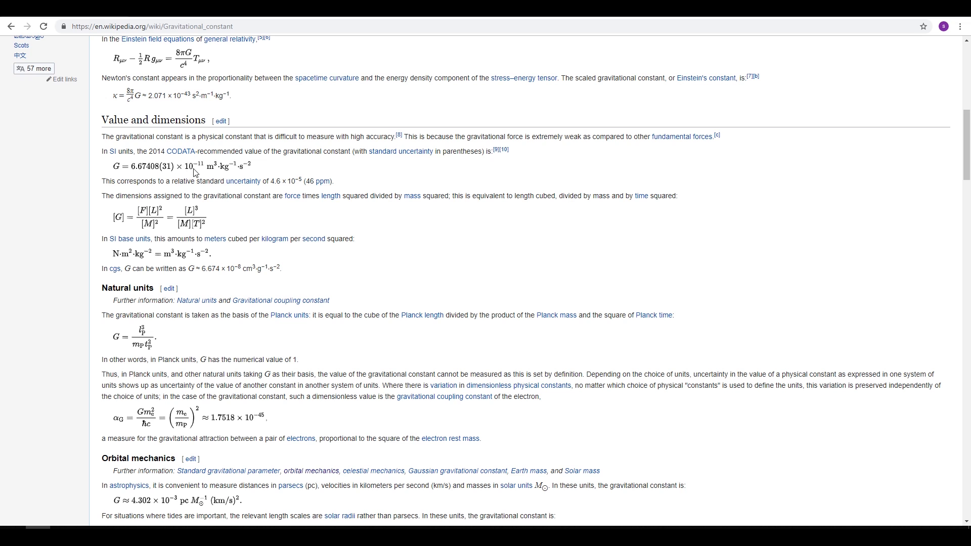
# - Highlight the astrophysics sentence giving G in solar units, km/s velocity and mass units
pyautogui.scroll(-3, 330, 251)
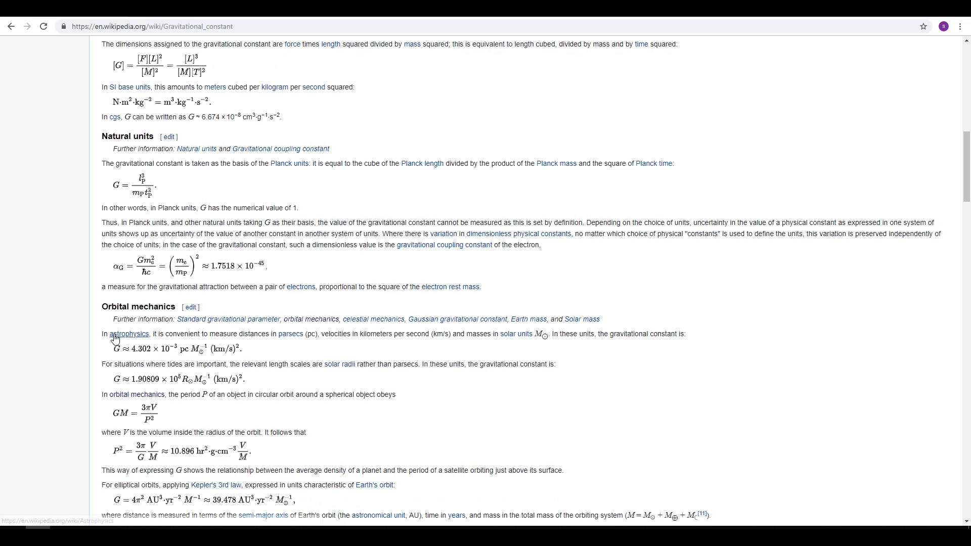
pyautogui.moveTo(103, 335); pyautogui.dragTo(419, 343)
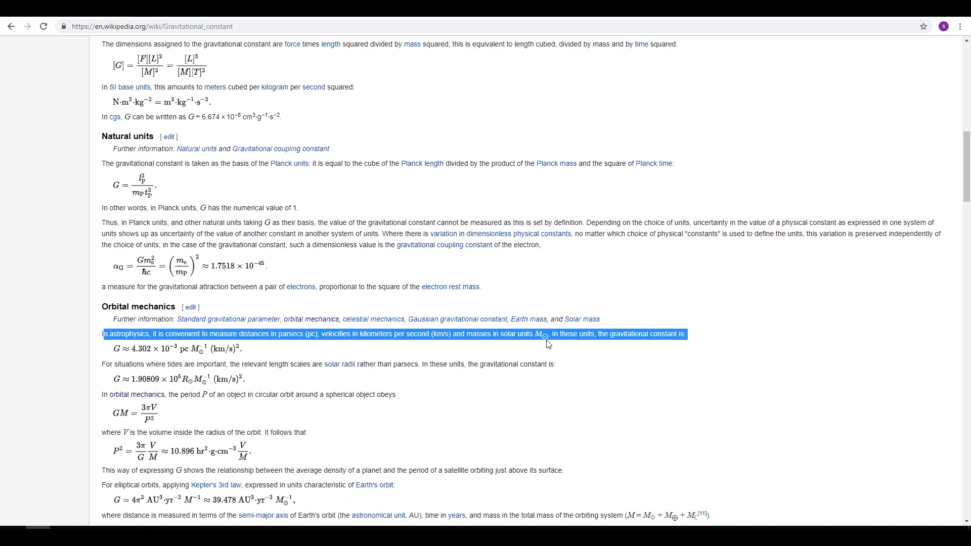
pyautogui.click(610, 337)
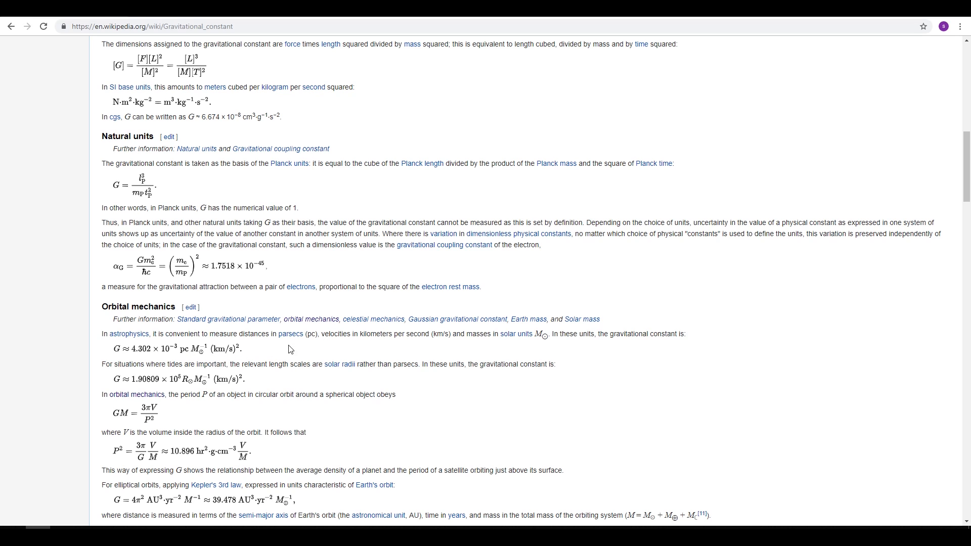
pyautogui.moveTo(514, 338); pyautogui.dragTo(559, 343)
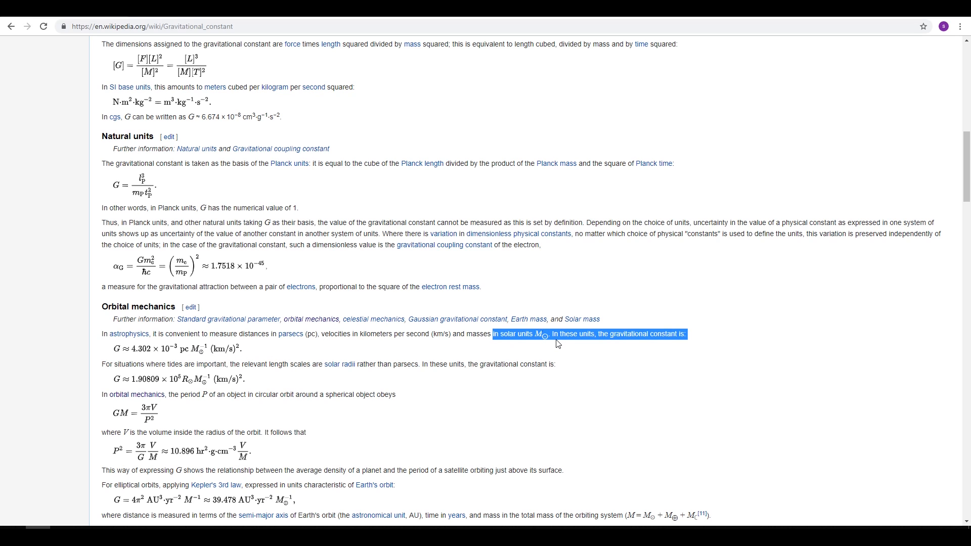
pyautogui.click(562, 330)
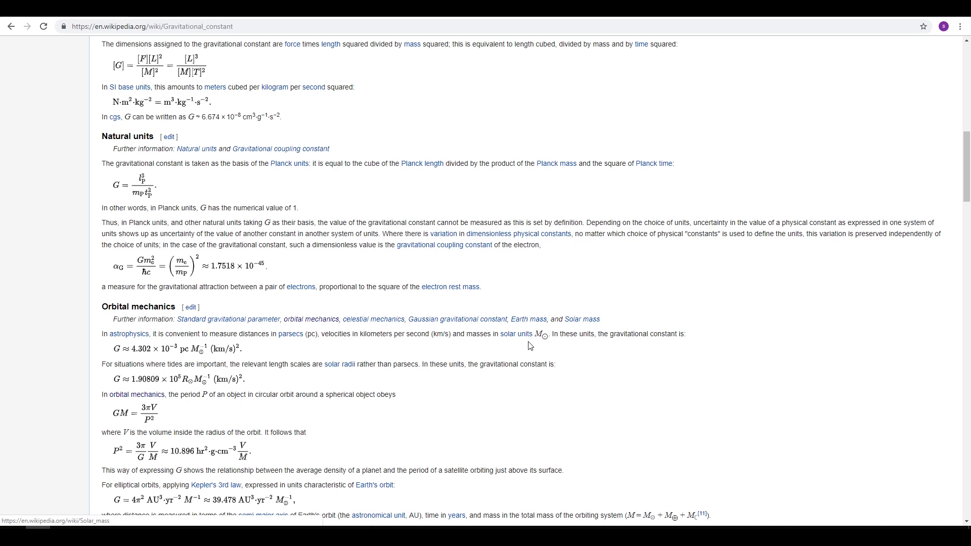
pyautogui.moveTo(366, 335); pyautogui.dragTo(433, 334)
pyautogui.click(461, 331)
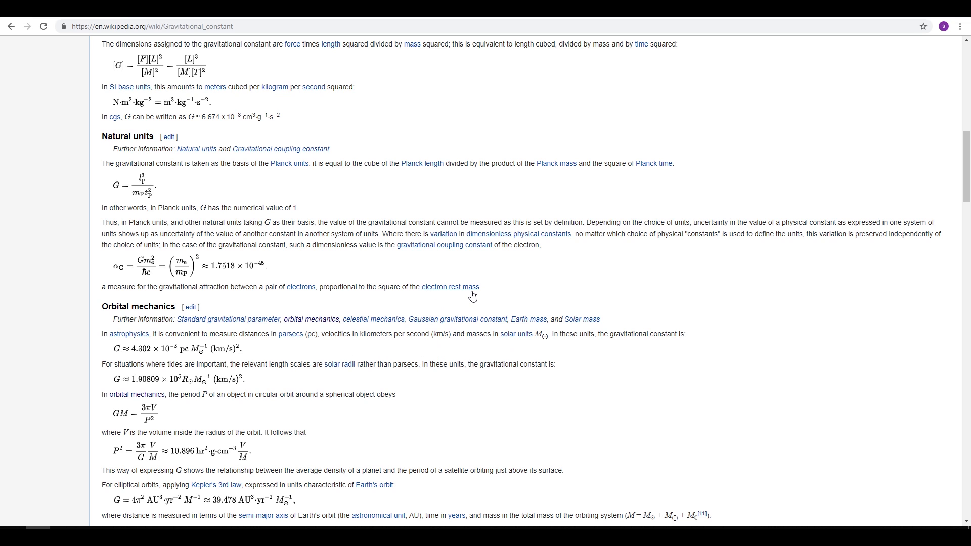
pyautogui.moveTo(472, 296)
pyautogui.moveTo(375, 334); pyautogui.dragTo(485, 336)
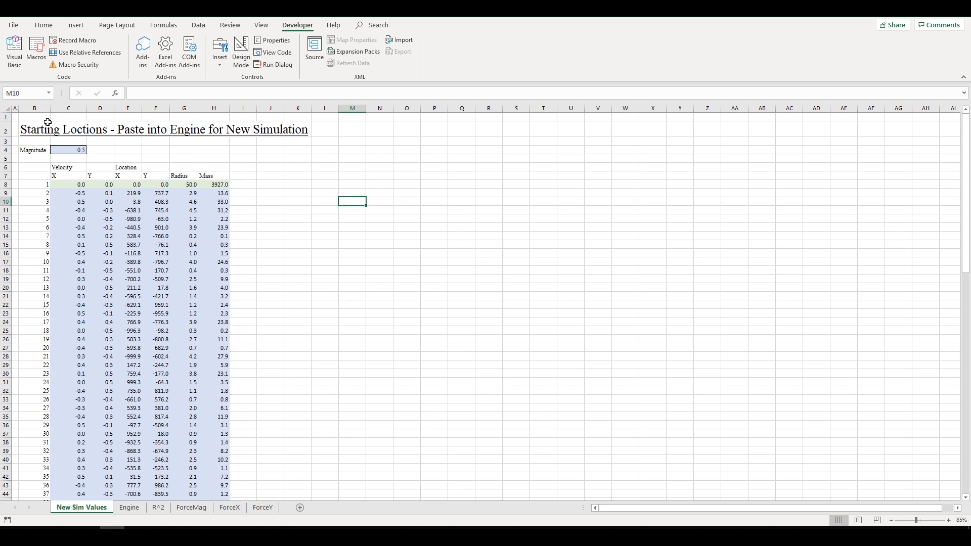
# - Highlight the starting velocity, location, radius and mass values, then go to the Engine sheet
pyautogui.moveTo(48, 122); pyautogui.dragTo(284, 291)
pyautogui.click(322, 235)
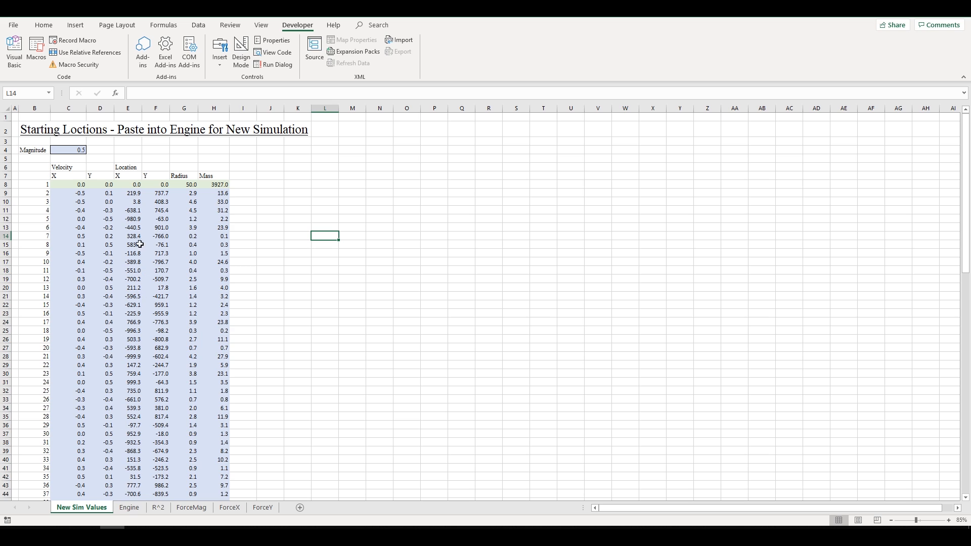
pyautogui.moveTo(90, 184); pyautogui.dragTo(222, 377)
pyautogui.click(309, 363)
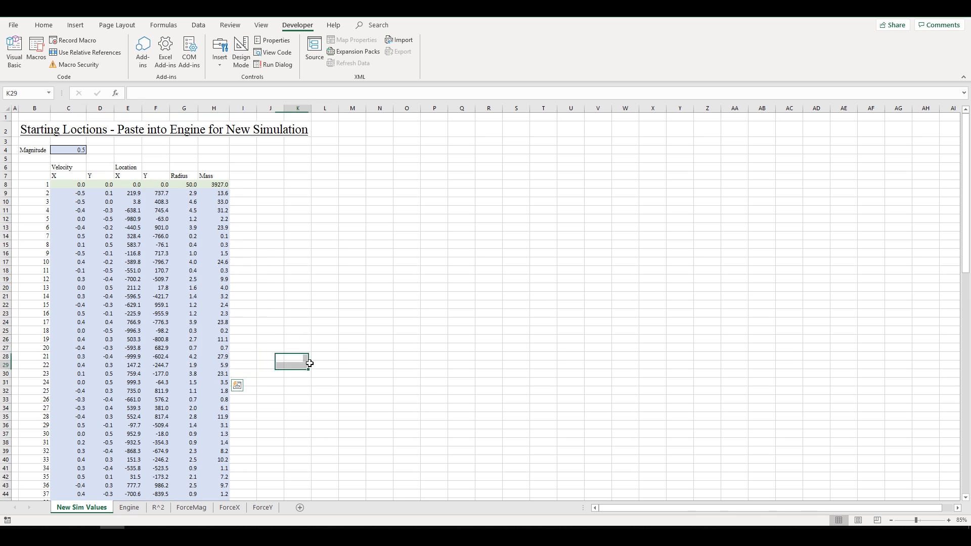
pyautogui.click(134, 513)
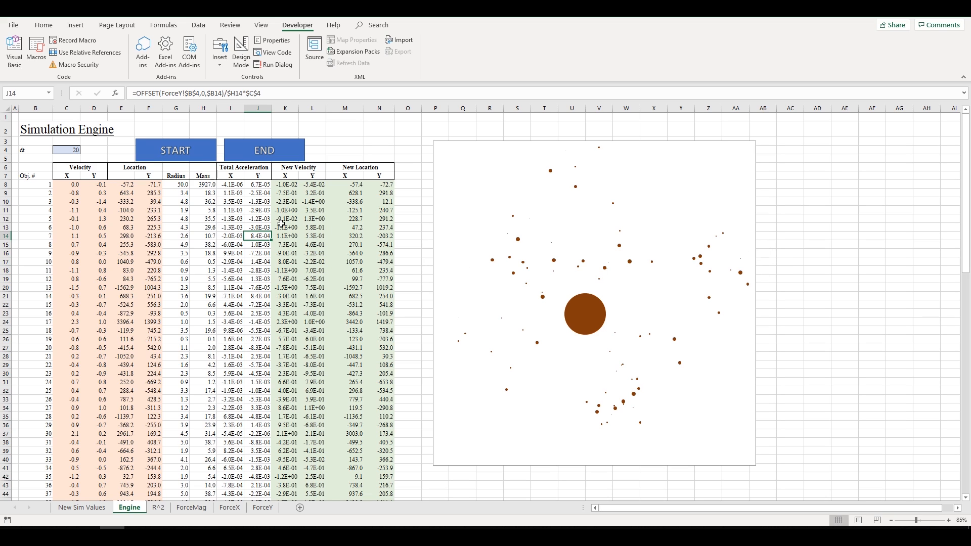
pyautogui.click(68, 148)
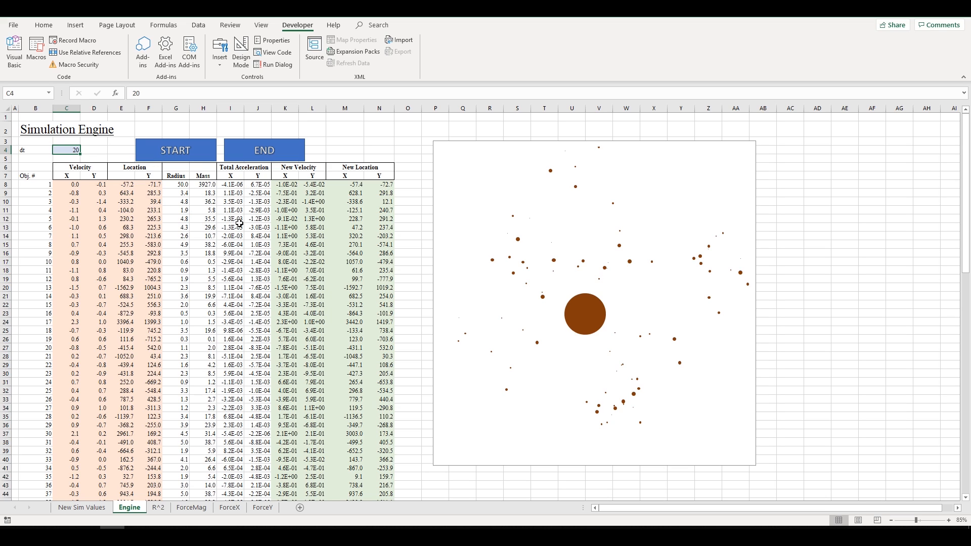
pyautogui.scroll(-1, 240, 223)
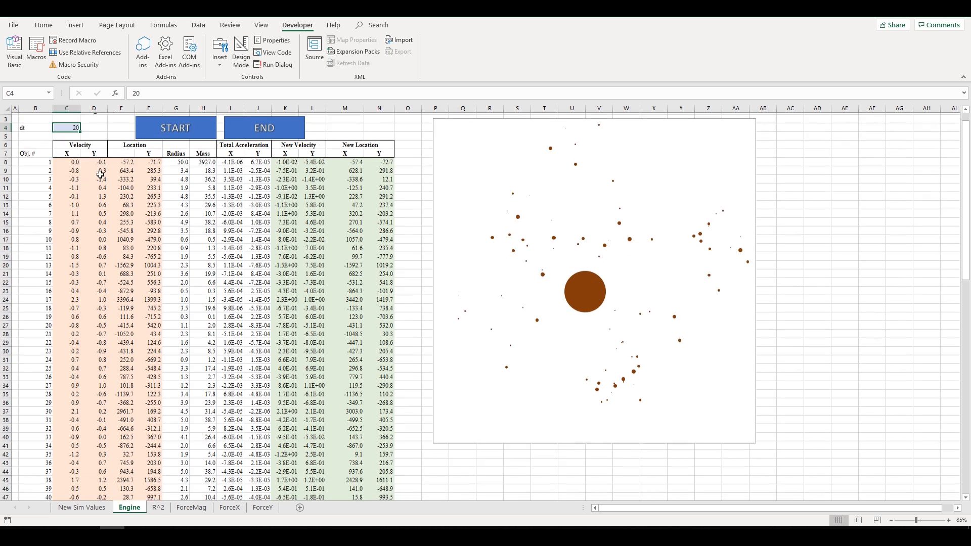
pyautogui.scroll(1, 240, 223)
pyautogui.moveTo(32, 175); pyautogui.dragTo(32, 246)
pyautogui.scroll(-20, 31, 293)
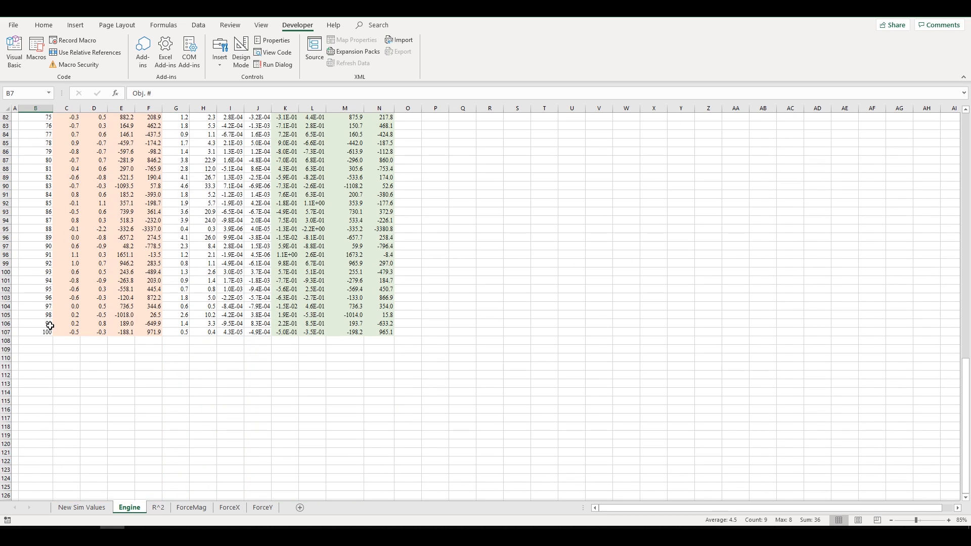
pyautogui.click(49, 325)
pyautogui.moveTo(47, 332); pyautogui.dragTo(21, 150)
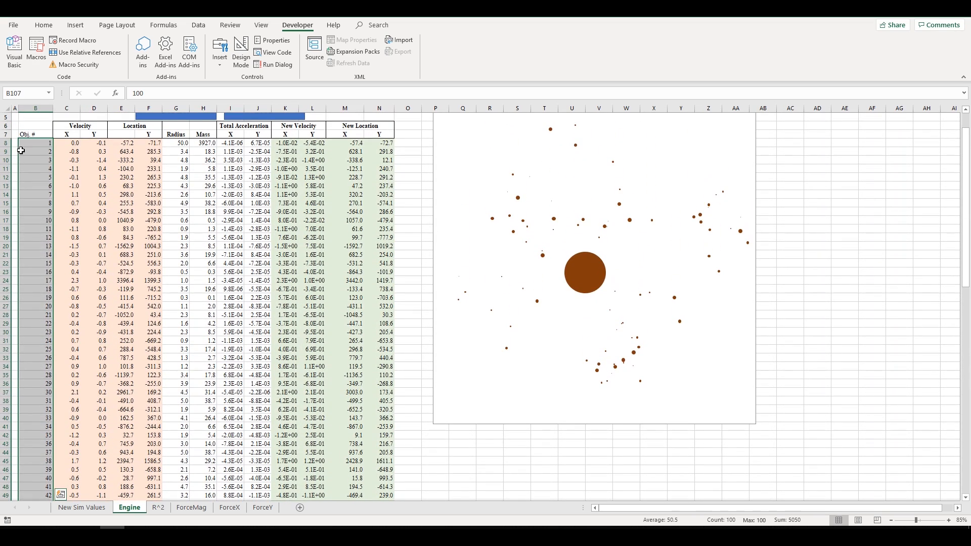
pyautogui.click(121, 194)
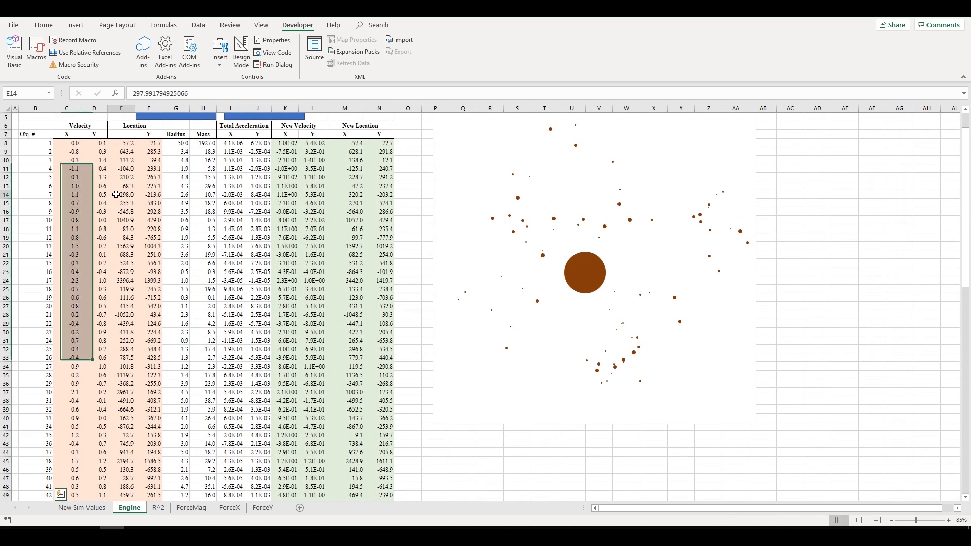
pyautogui.click(46, 144)
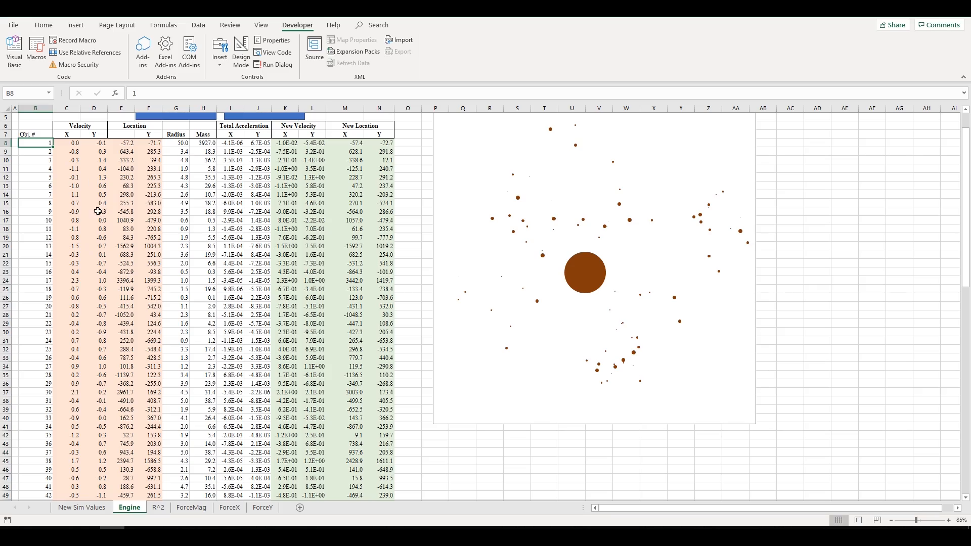
pyautogui.scroll(-20, 97, 211)
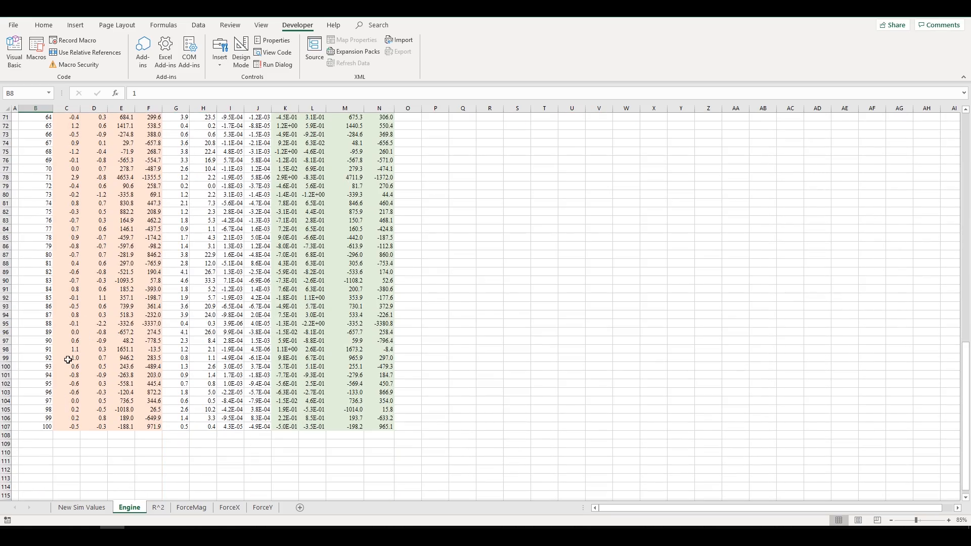
pyautogui.moveTo(40, 426); pyautogui.dragTo(46, 56)
pyautogui.click(45, 136)
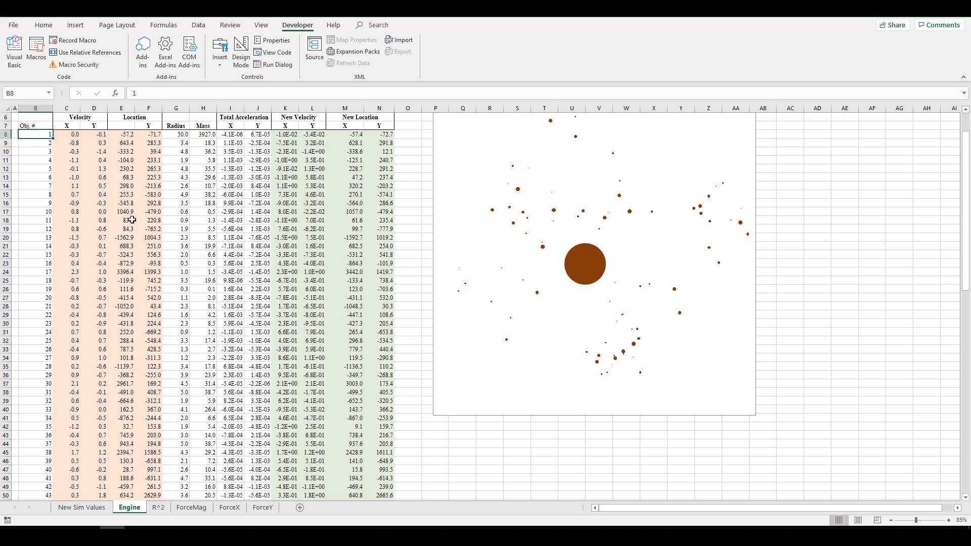
pyautogui.scroll(2, 131, 220)
pyautogui.moveTo(76, 183); pyautogui.dragTo(149, 235)
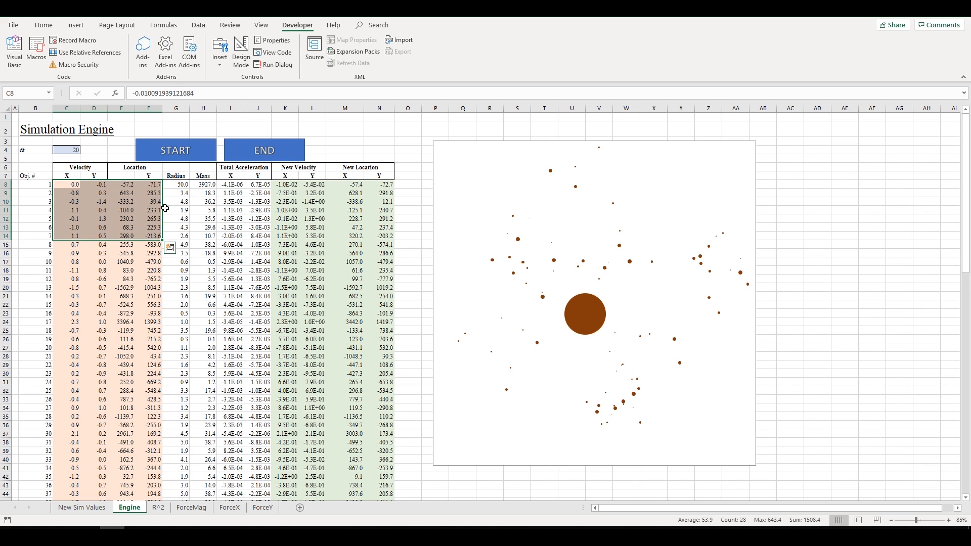
pyautogui.click(166, 209)
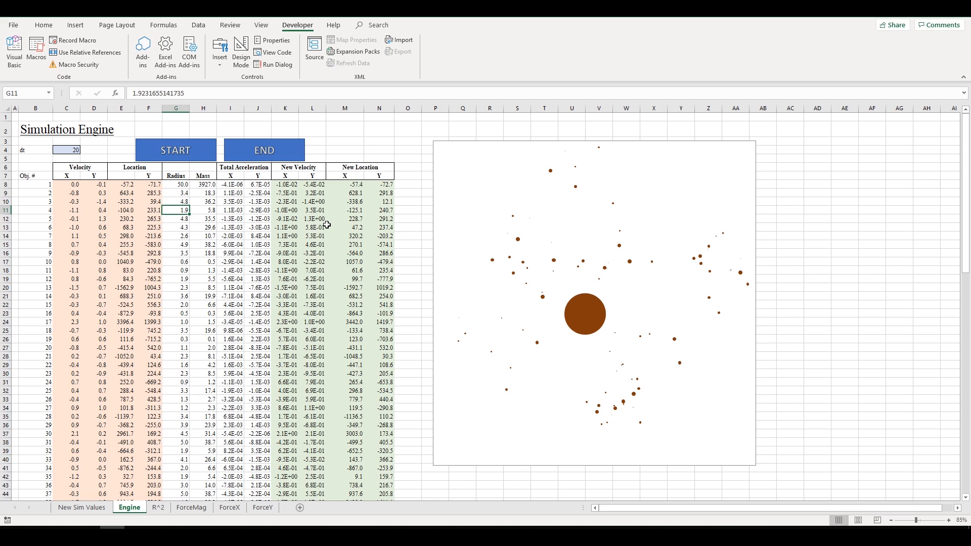
pyautogui.click(186, 235)
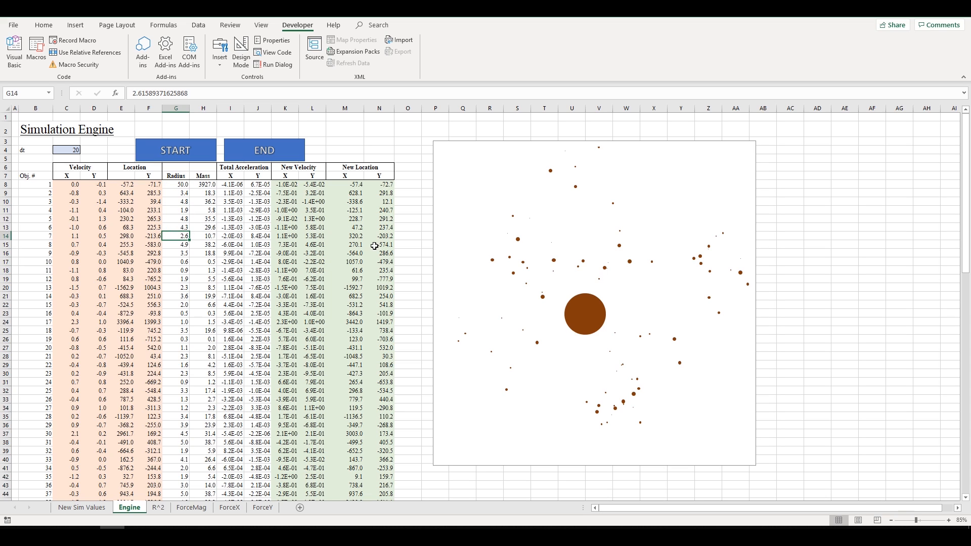
pyautogui.click(313, 228)
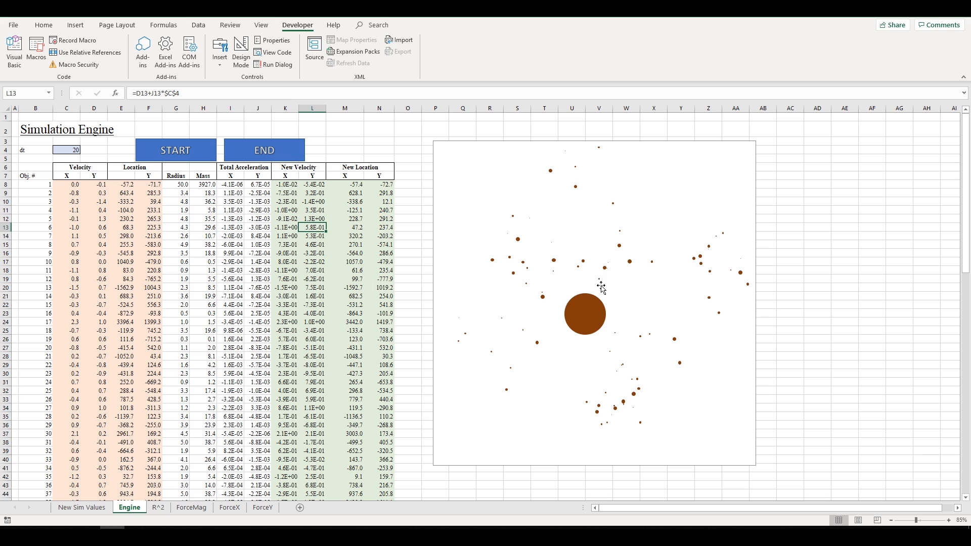
pyautogui.moveTo(70, 208); pyautogui.dragTo(391, 401)
pyautogui.click(369, 331)
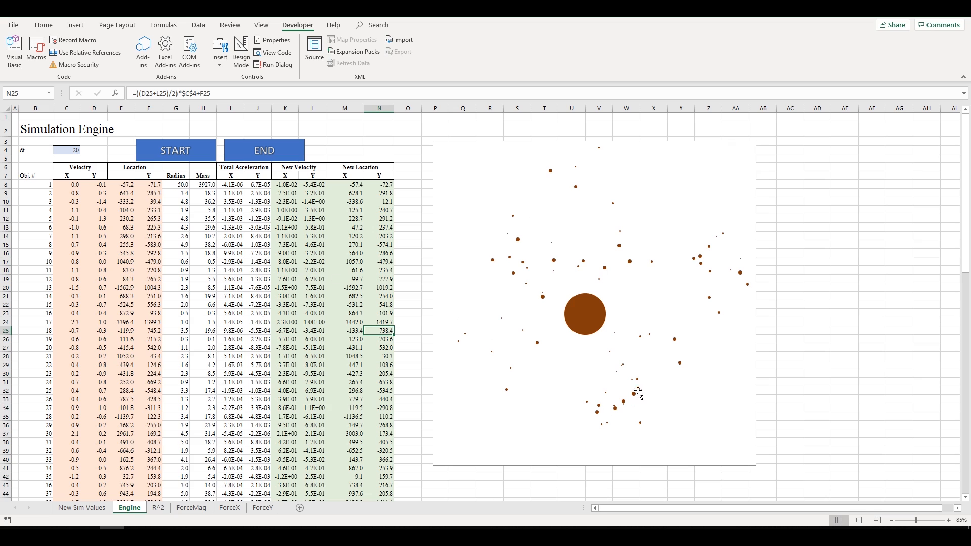
pyautogui.click(230, 236)
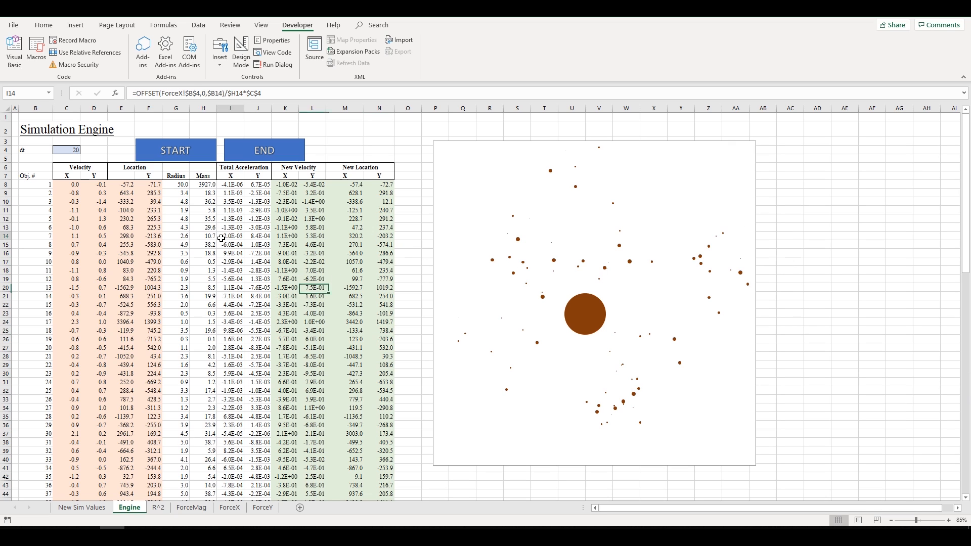
pyautogui.moveTo(76, 168); pyautogui.dragTo(96, 235)
pyautogui.click(140, 209)
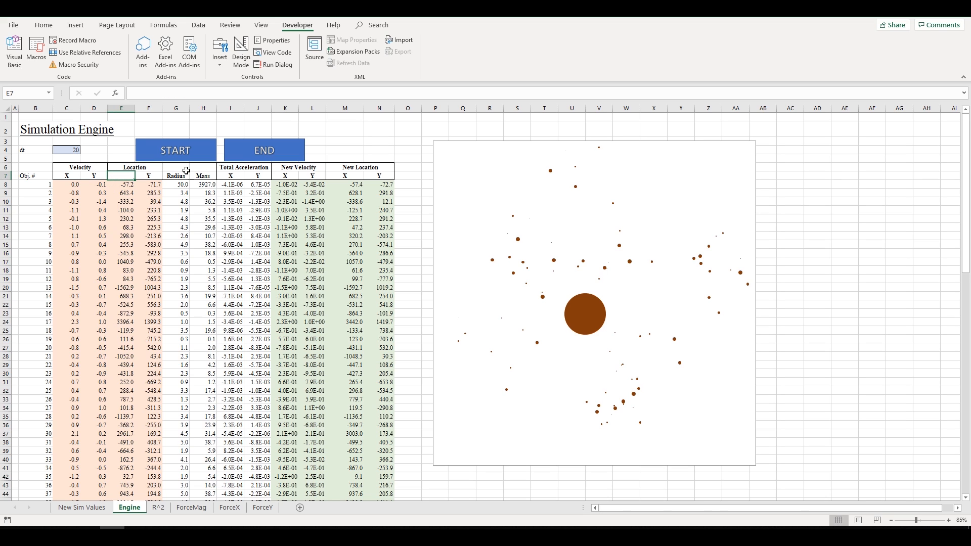
pyautogui.click(265, 242)
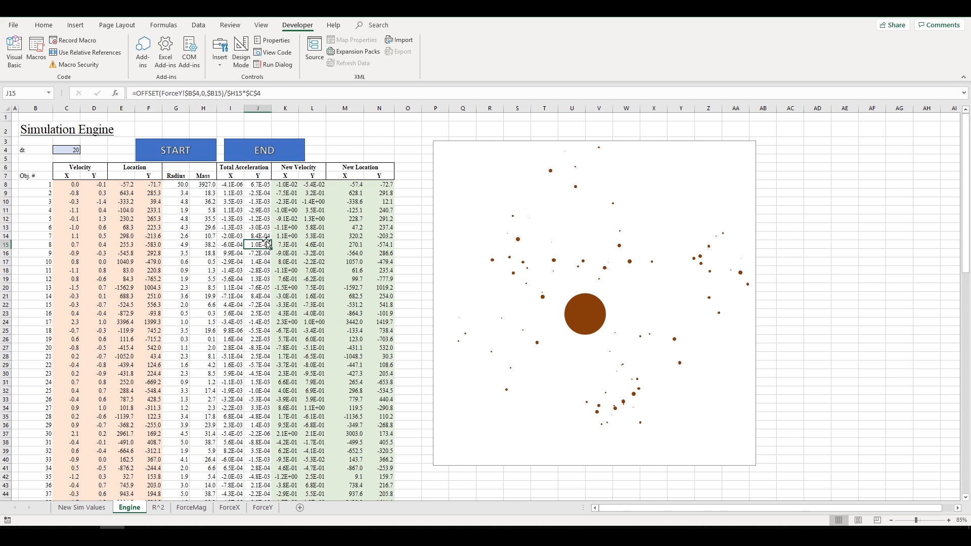
pyautogui.click(125, 174)
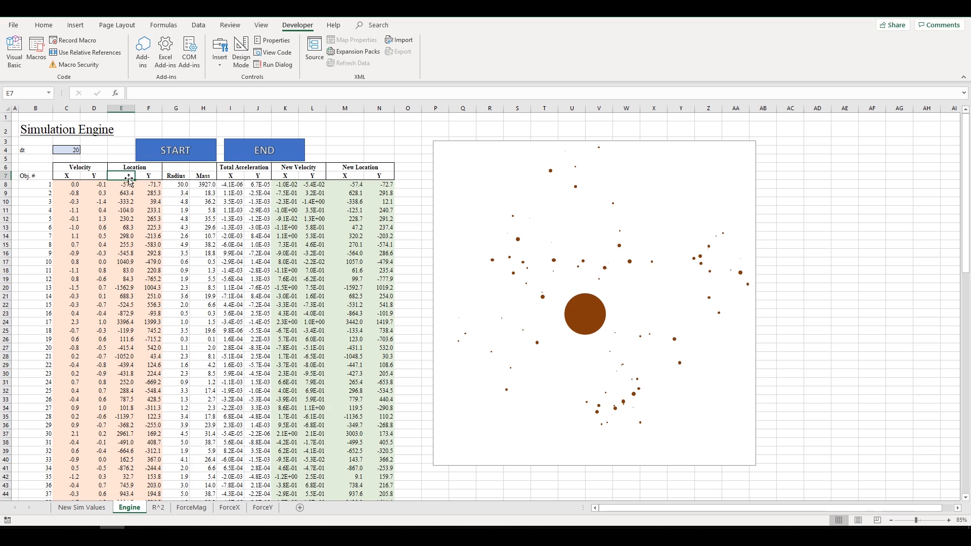
pyautogui.press('Down')
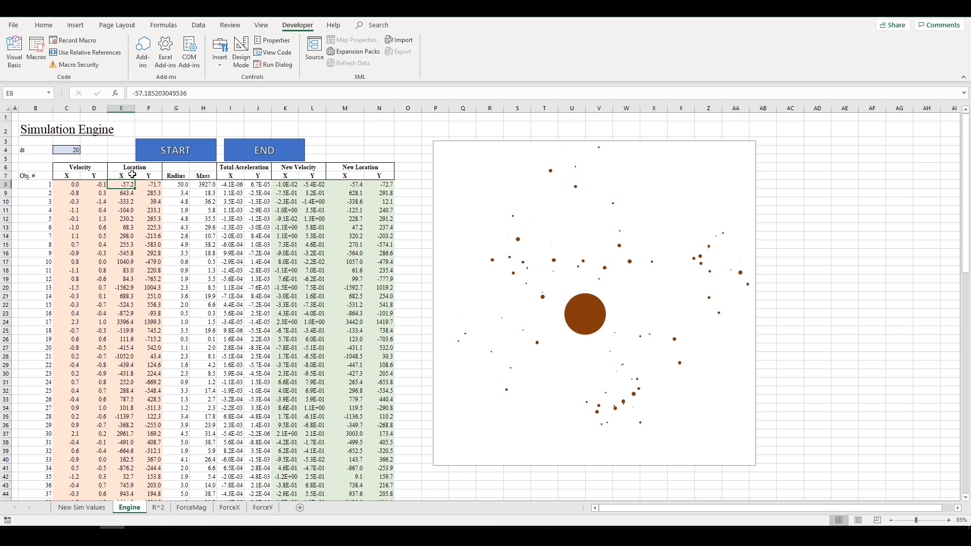
pyautogui.click(109, 176)
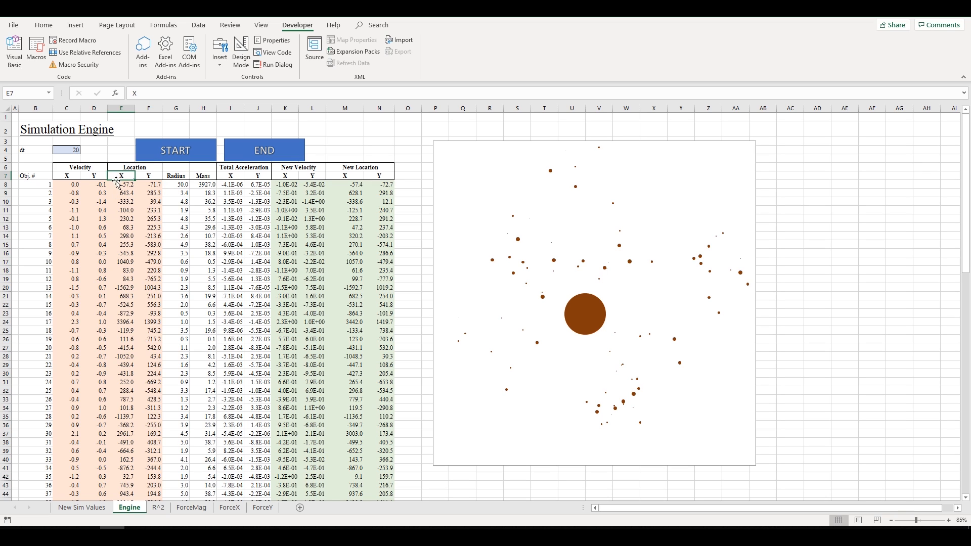
pyautogui.click(114, 211)
pyautogui.moveTo(64, 169); pyautogui.dragTo(91, 270)
pyautogui.click(89, 262)
pyautogui.moveTo(67, 193); pyautogui.dragTo(87, 265)
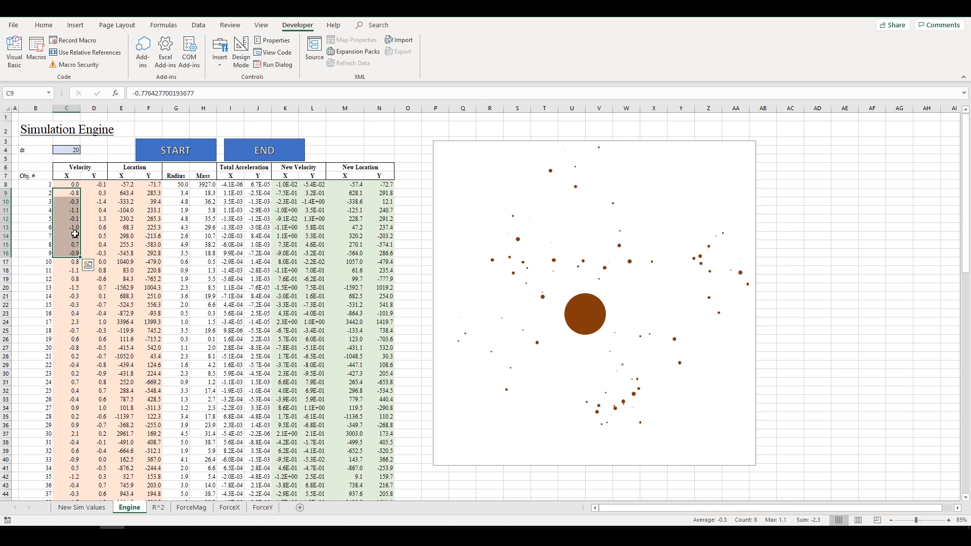
pyautogui.click(75, 234)
pyautogui.moveTo(70, 180); pyautogui.dragTo(96, 235)
pyautogui.click(100, 192)
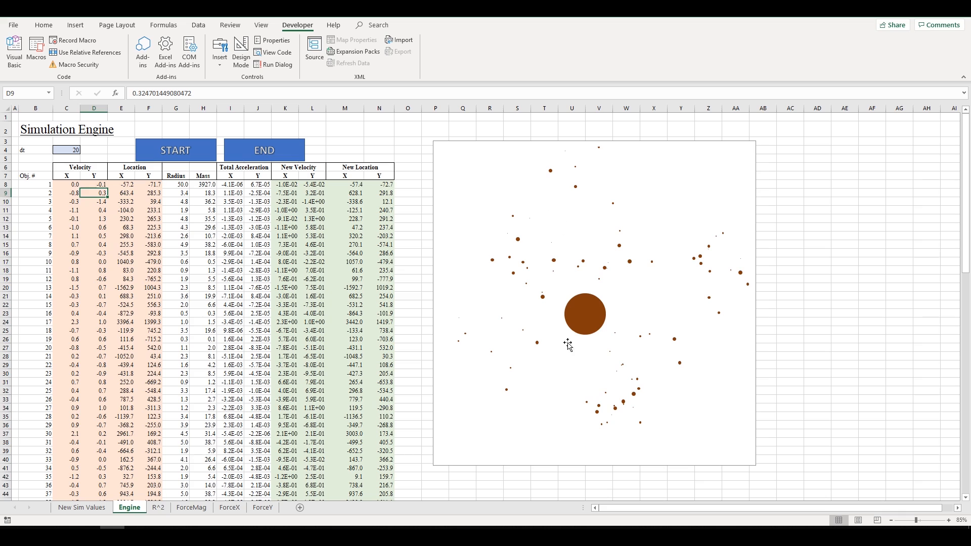
pyautogui.click(126, 202)
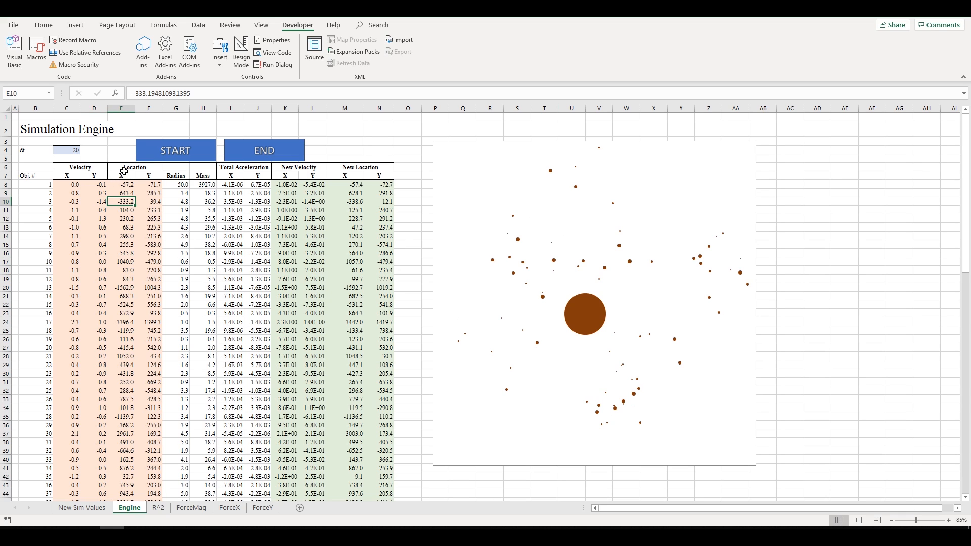
pyautogui.moveTo(122, 177); pyautogui.dragTo(148, 185)
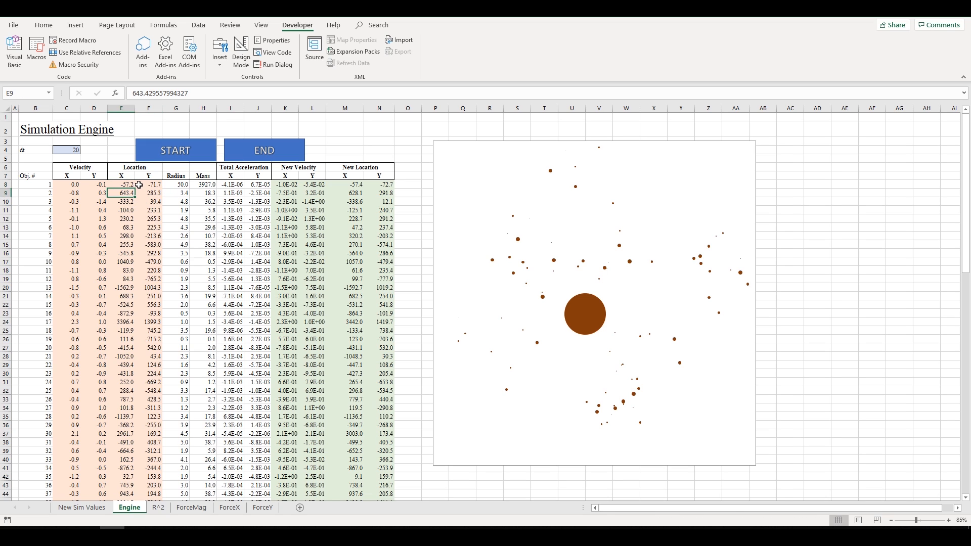
pyautogui.moveTo(50, 184); pyautogui.dragTo(393, 185)
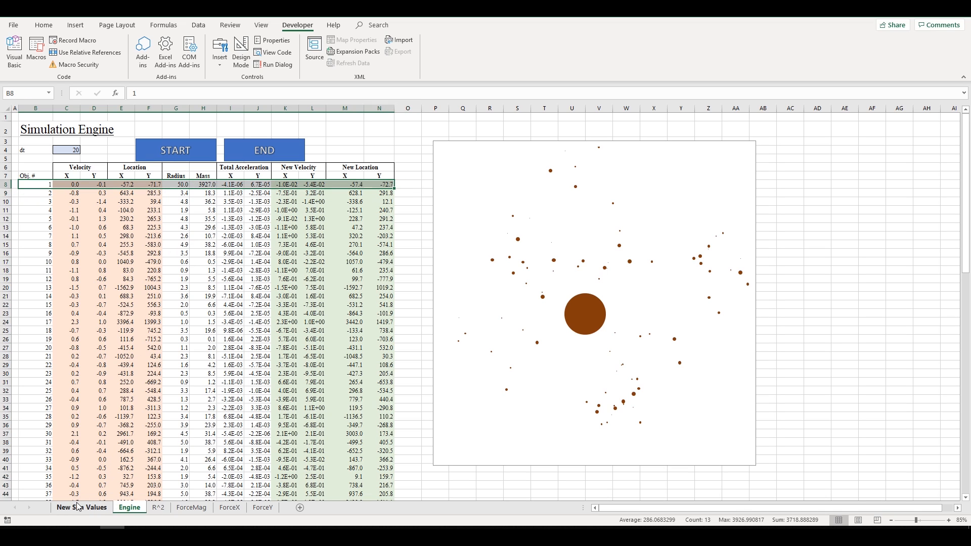
pyautogui.click(101, 184)
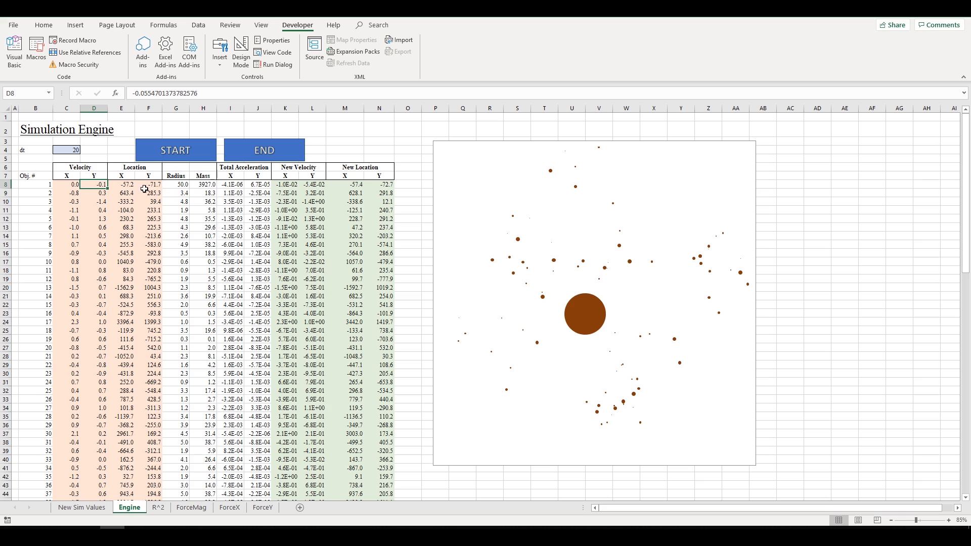
pyautogui.moveTo(144, 185); pyautogui.dragTo(126, 185)
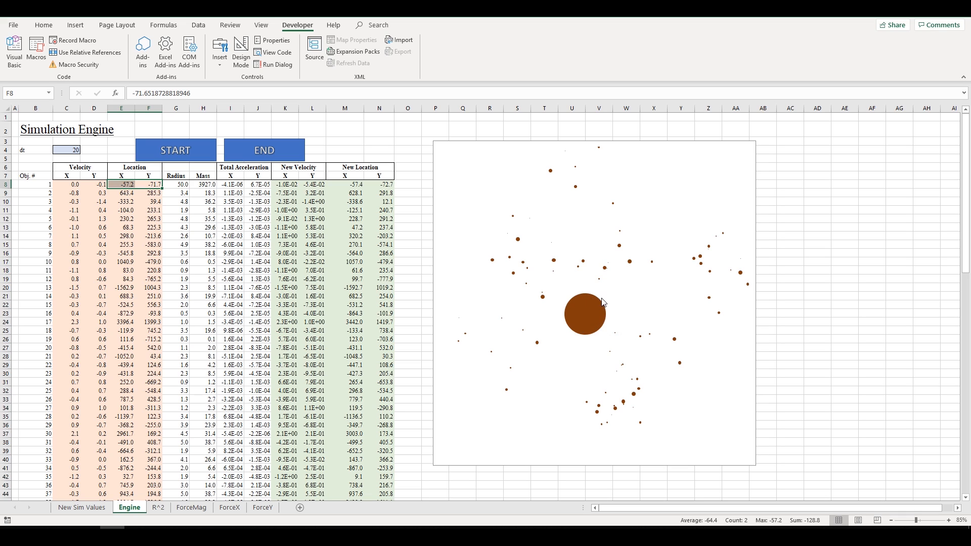
pyautogui.moveTo(590, 304)
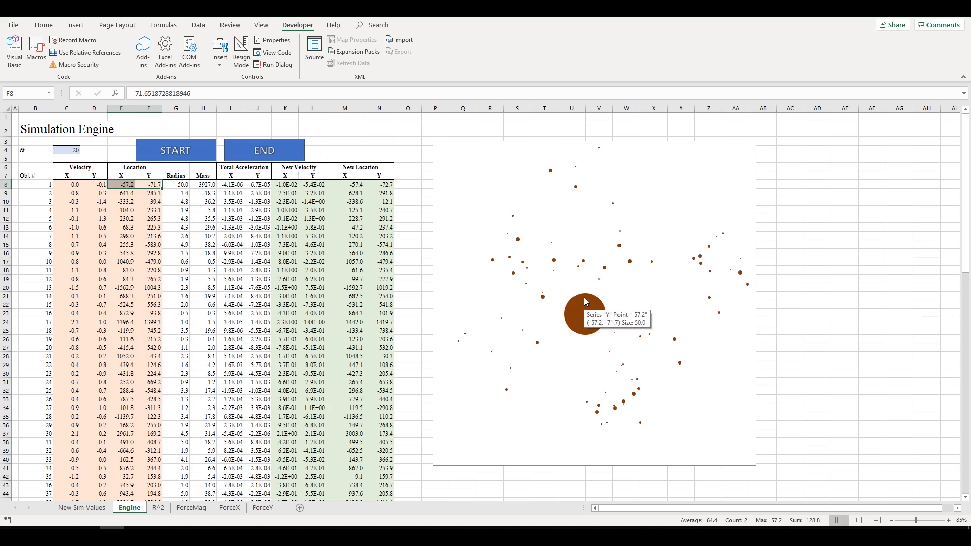
pyautogui.click(124, 184)
pyautogui.moveTo(123, 175); pyautogui.dragTo(125, 185)
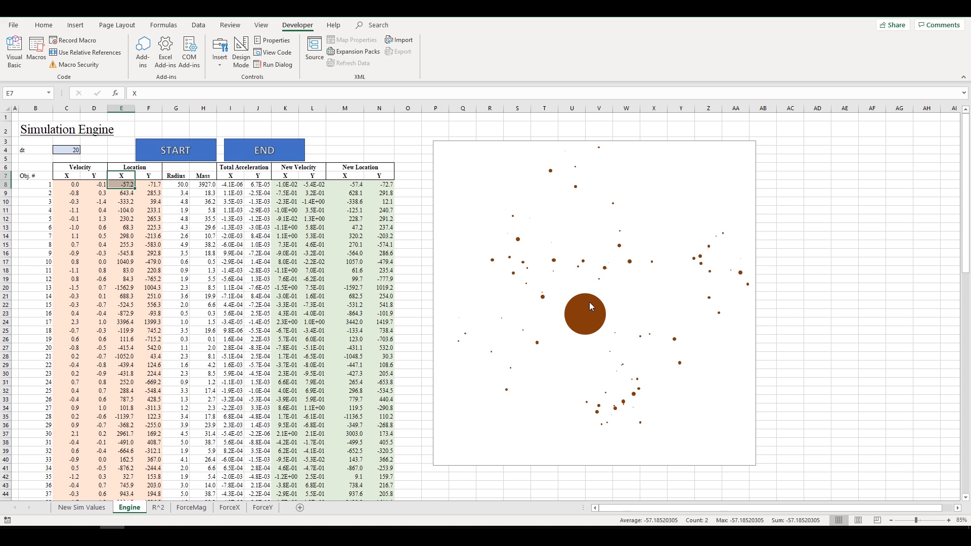
pyautogui.click(153, 184)
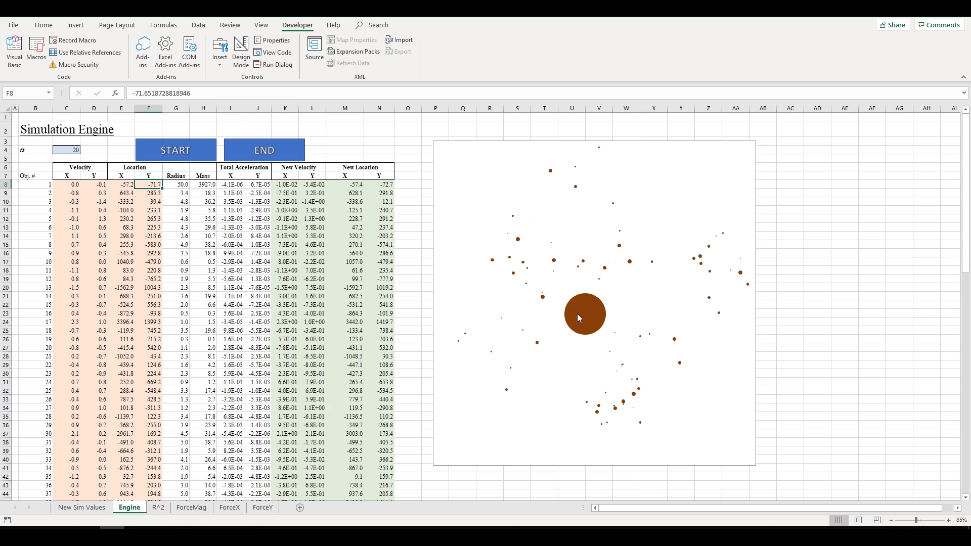
pyautogui.moveTo(588, 317)
pyautogui.moveTo(124, 186); pyautogui.dragTo(145, 175)
pyautogui.moveTo(87, 185); pyautogui.dragTo(73, 178)
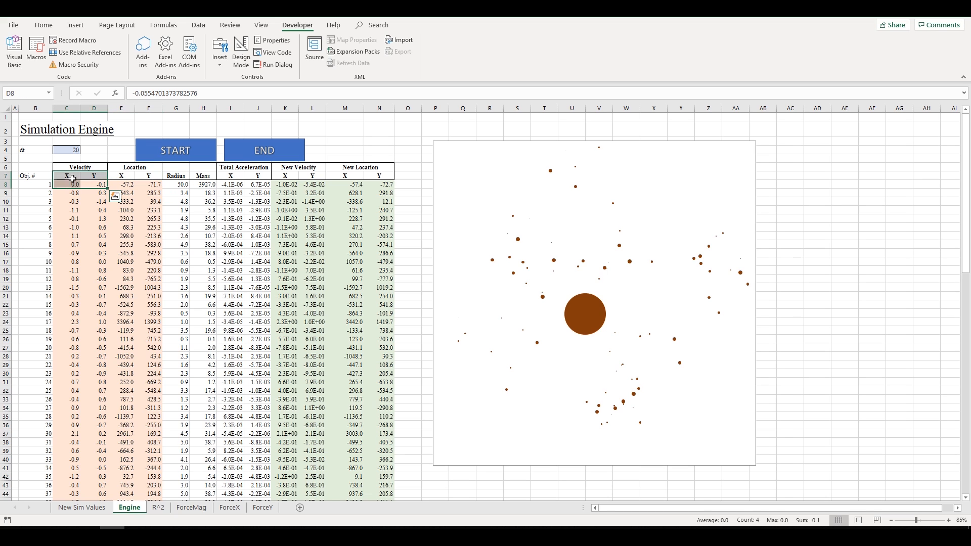
pyautogui.click(74, 183)
pyautogui.click(88, 185)
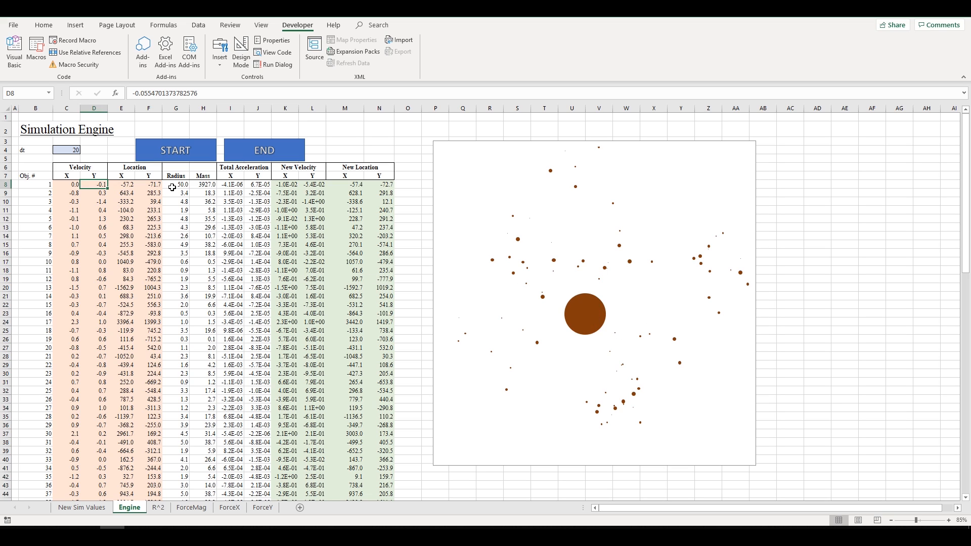
pyautogui.moveTo(602, 305)
pyautogui.click(174, 184)
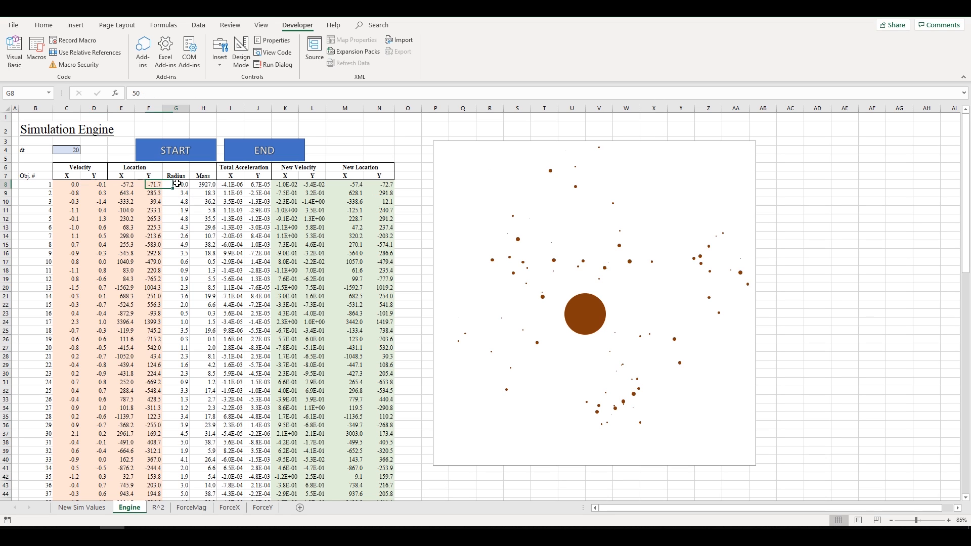
pyautogui.moveTo(63, 177); pyautogui.dragTo(140, 348)
pyautogui.click(94, 306)
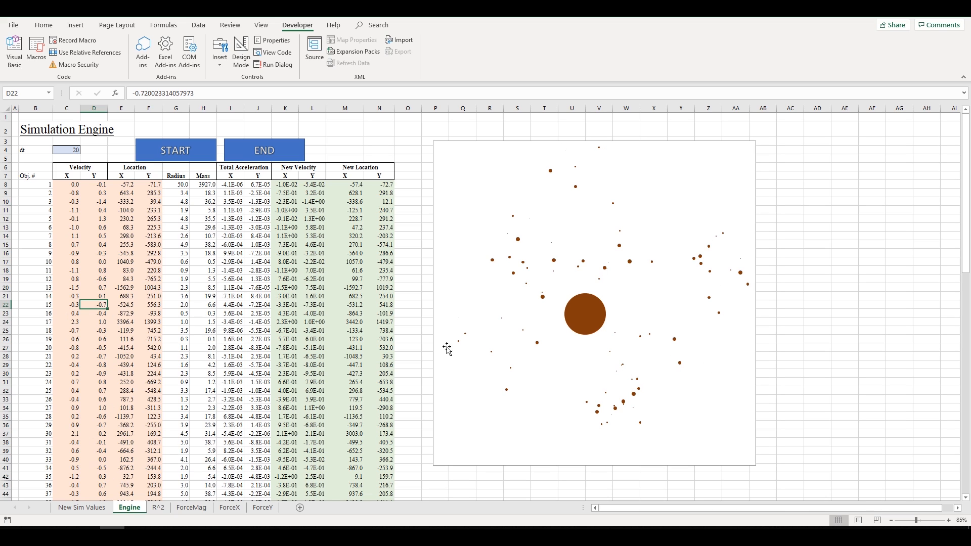
pyautogui.moveTo(176, 184); pyautogui.dragTo(211, 185)
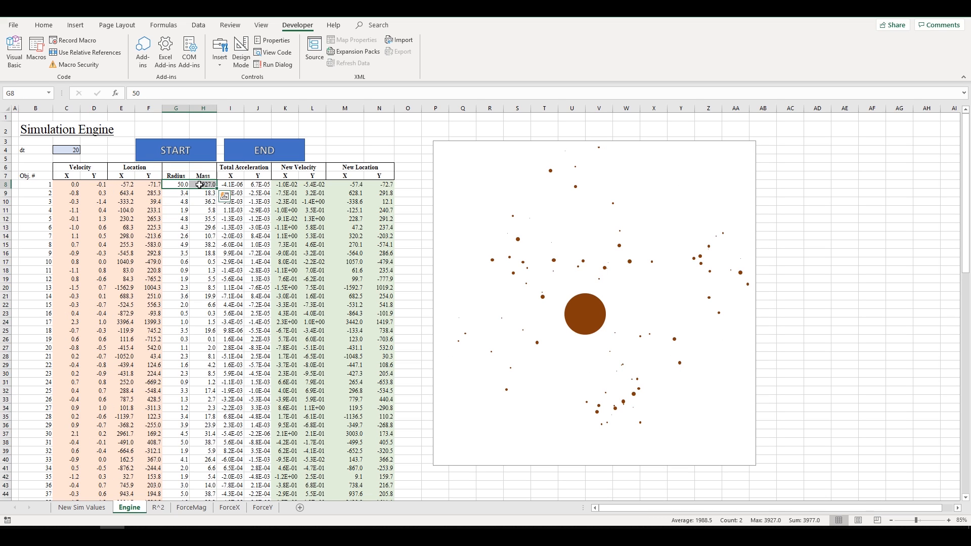
pyautogui.click(179, 184)
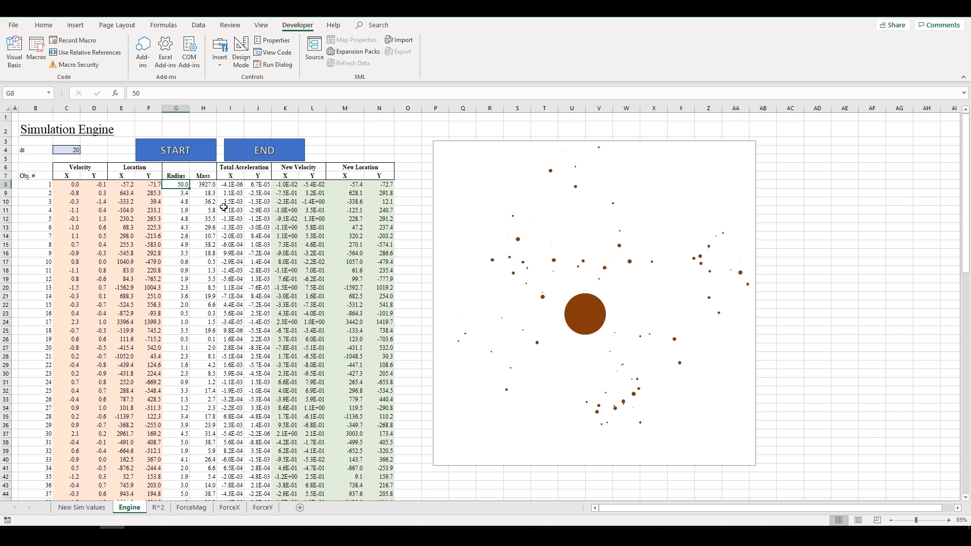
pyautogui.click(183, 202)
pyautogui.click(182, 295)
pyautogui.click(183, 348)
pyautogui.click(183, 357)
pyautogui.click(184, 373)
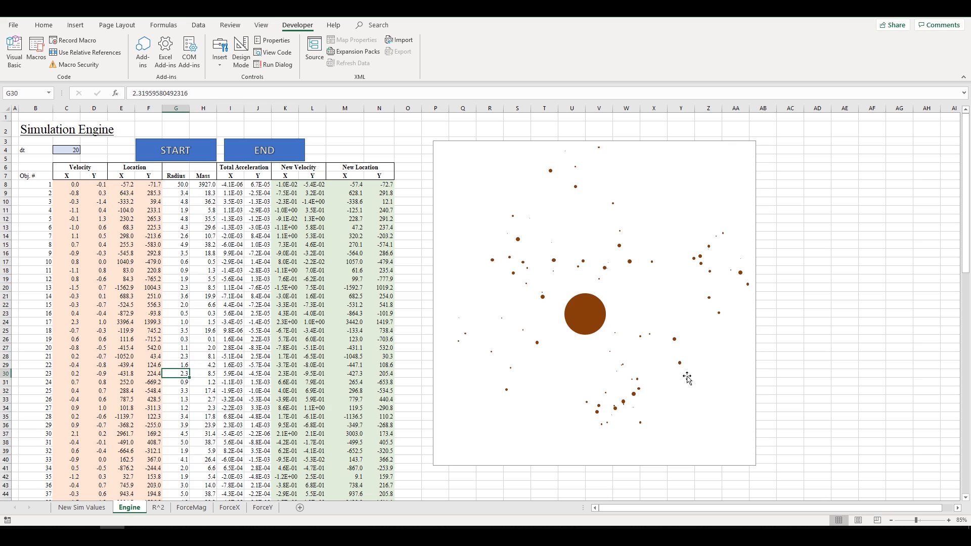
pyautogui.moveTo(170, 186); pyautogui.dragTo(205, 185)
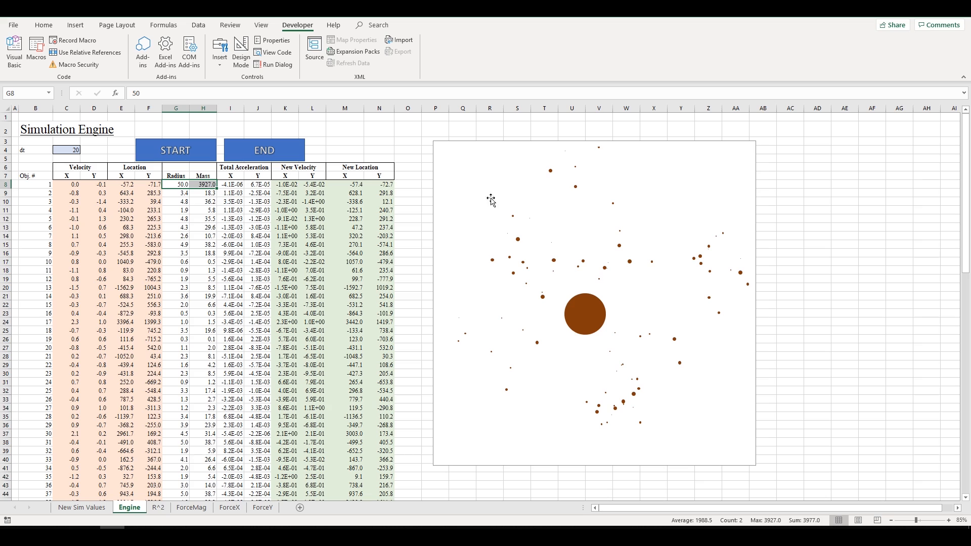
pyautogui.click(192, 185)
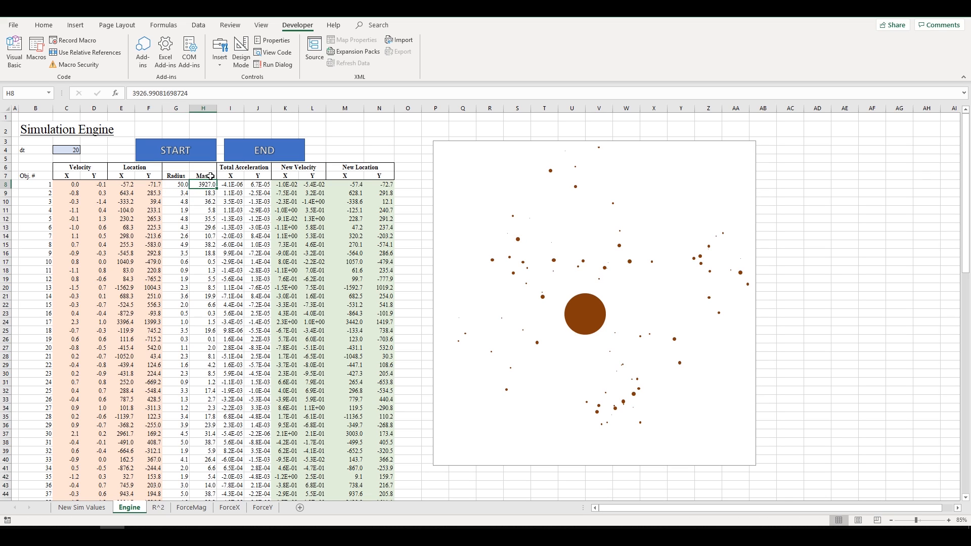
pyautogui.click(187, 185)
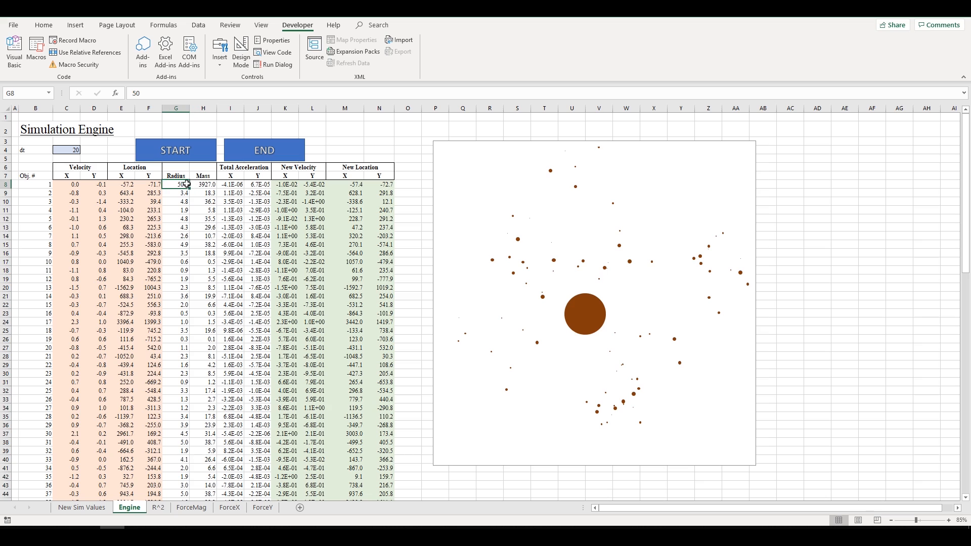
pyautogui.click(235, 185)
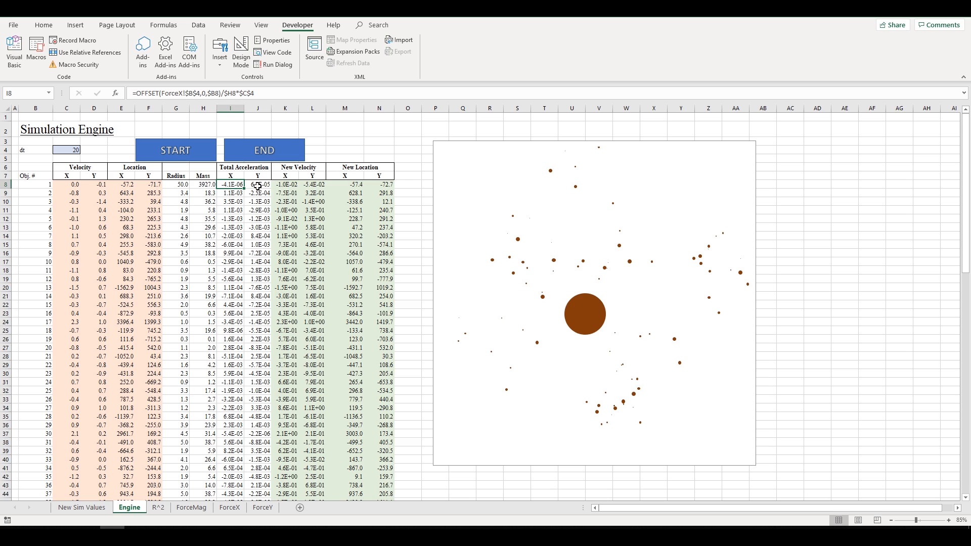
pyautogui.moveTo(76, 184); pyautogui.dragTo(207, 486)
pyautogui.click(204, 427)
pyautogui.scroll(20, 208, 233)
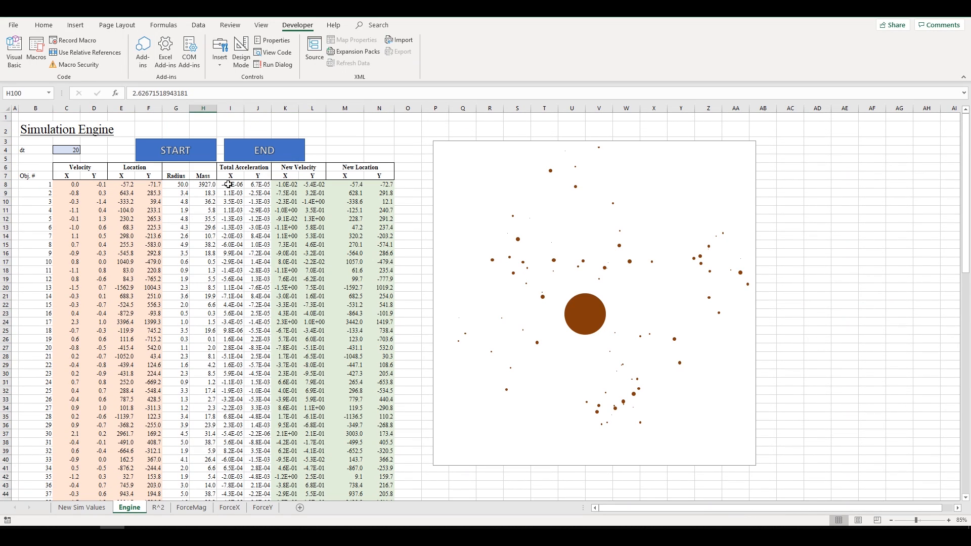
pyautogui.moveTo(229, 184); pyautogui.dragTo(254, 182)
pyautogui.click(253, 182)
pyautogui.click(234, 177)
pyautogui.click(237, 184)
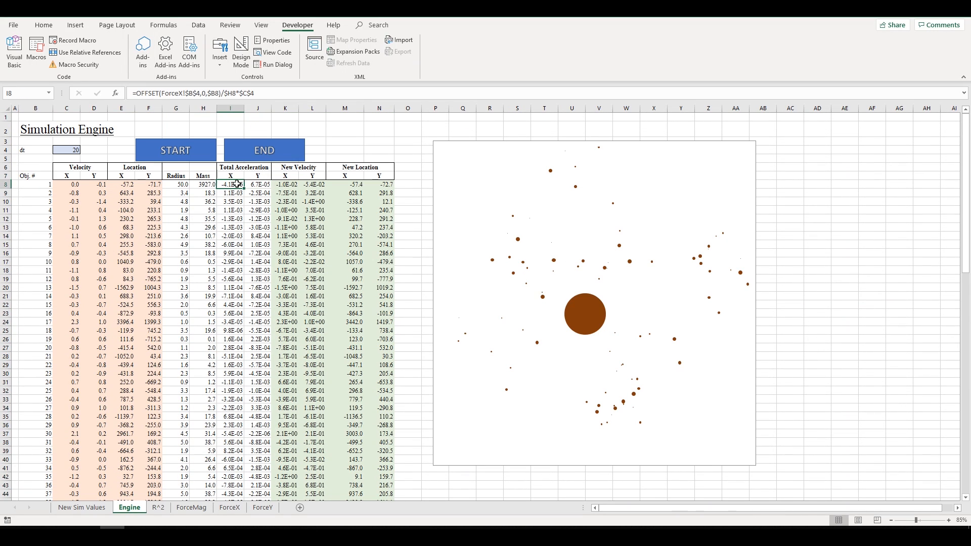
pyautogui.click(252, 184)
pyautogui.click(229, 185)
pyautogui.click(252, 184)
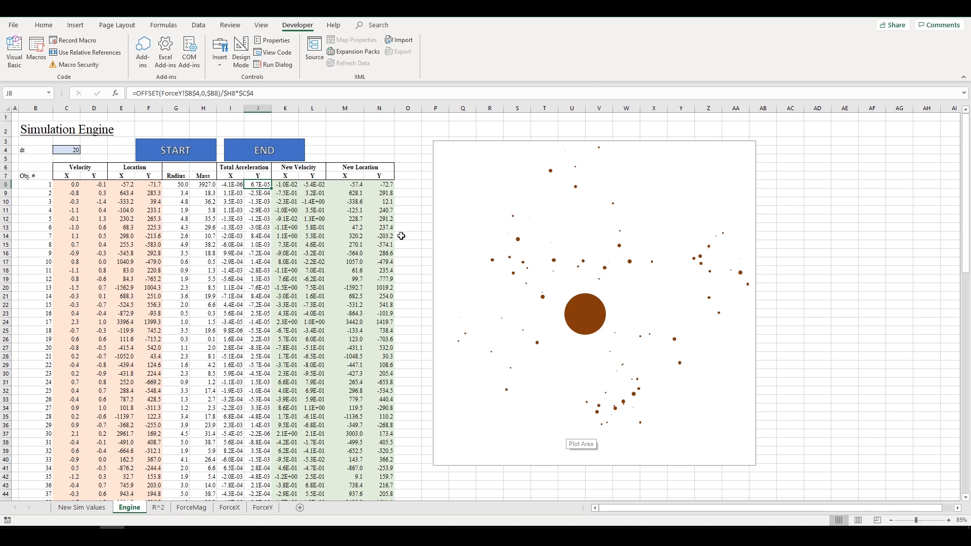
pyautogui.moveTo(230, 184); pyautogui.dragTo(318, 183)
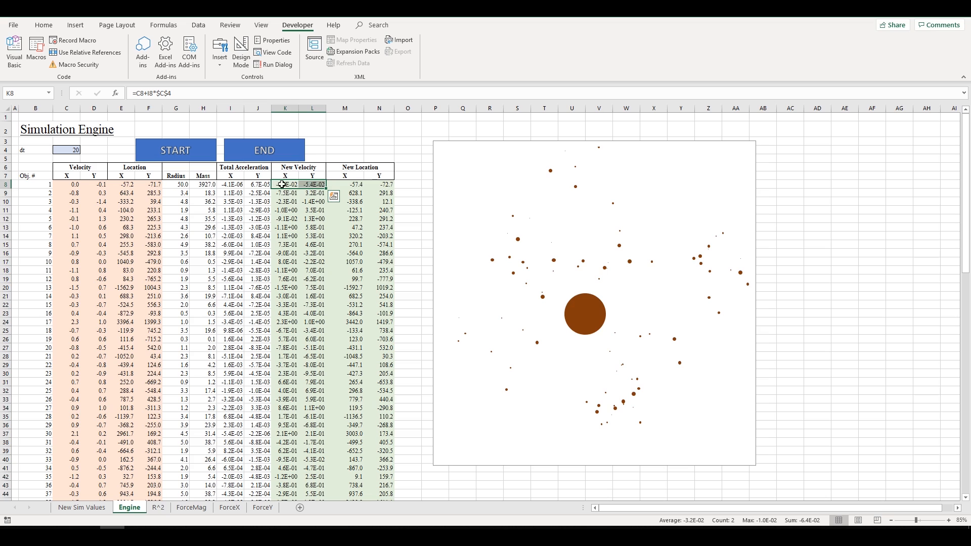
pyautogui.moveTo(205, 184); pyautogui.dragTo(231, 184)
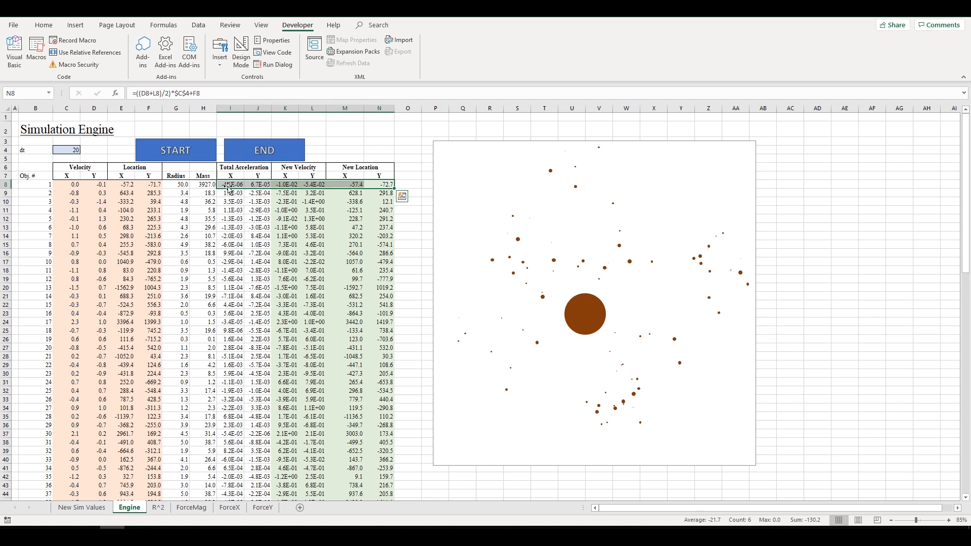
pyautogui.moveTo(228, 187); pyautogui.dragTo(386, 184)
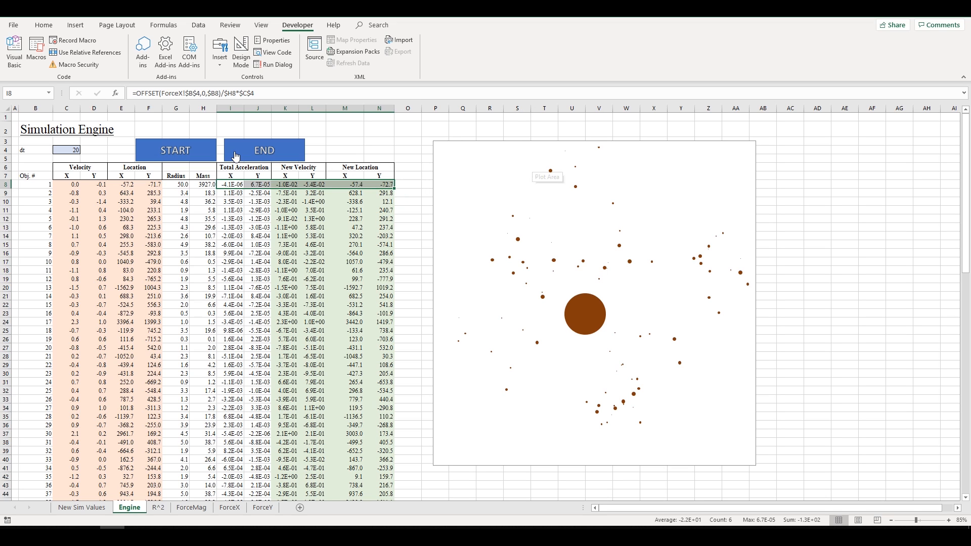
pyautogui.click(312, 188)
pyautogui.moveTo(240, 176); pyautogui.dragTo(412, 218)
pyautogui.click(345, 183)
pyautogui.click(283, 190)
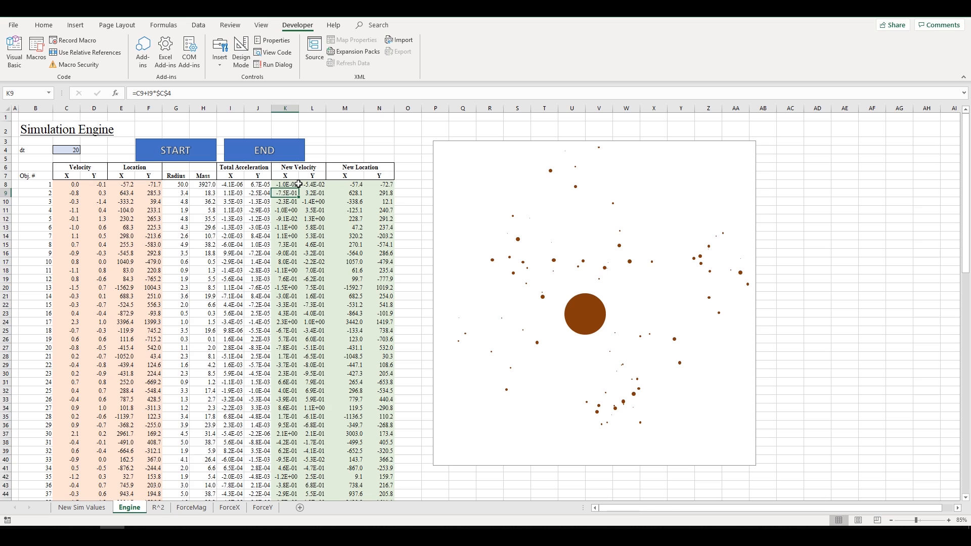
pyautogui.click(294, 185)
pyautogui.click(311, 187)
pyautogui.click(239, 185)
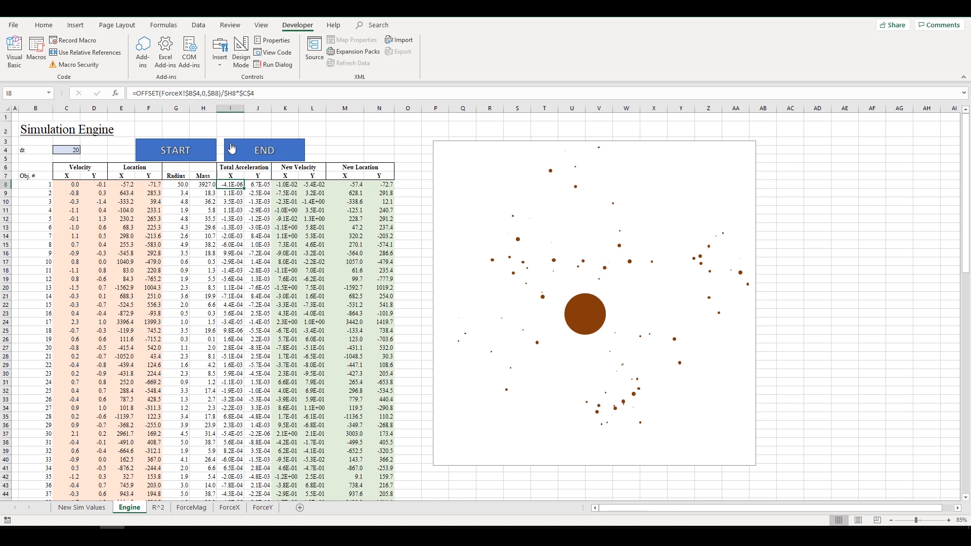
pyautogui.click(286, 188)
pyautogui.click(304, 186)
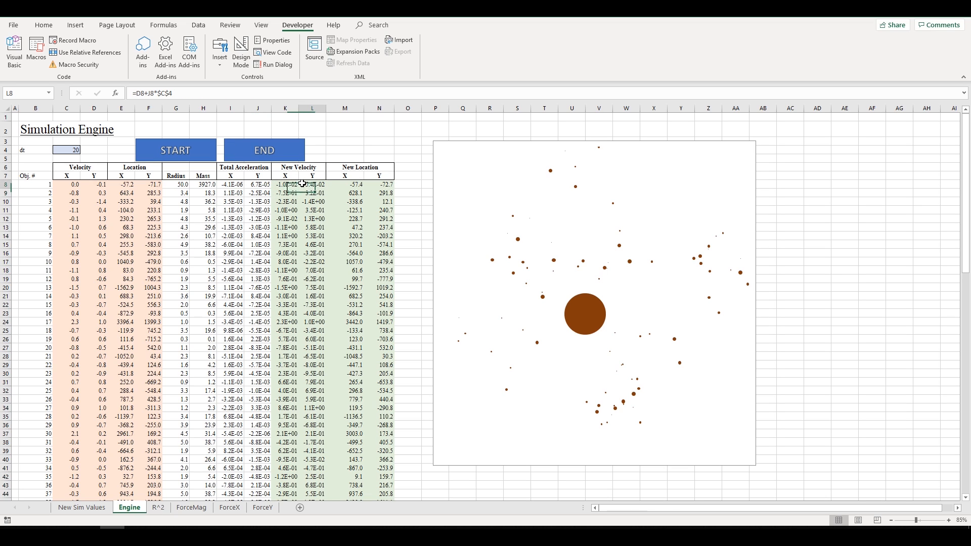
pyautogui.click(292, 183)
pyautogui.click(231, 183)
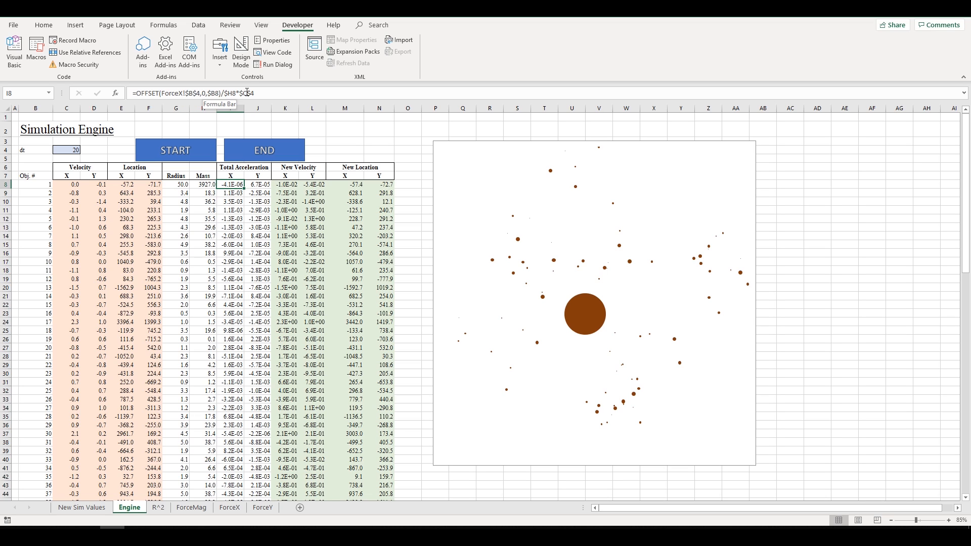
pyautogui.moveTo(277, 95); pyautogui.dragTo(130, 94)
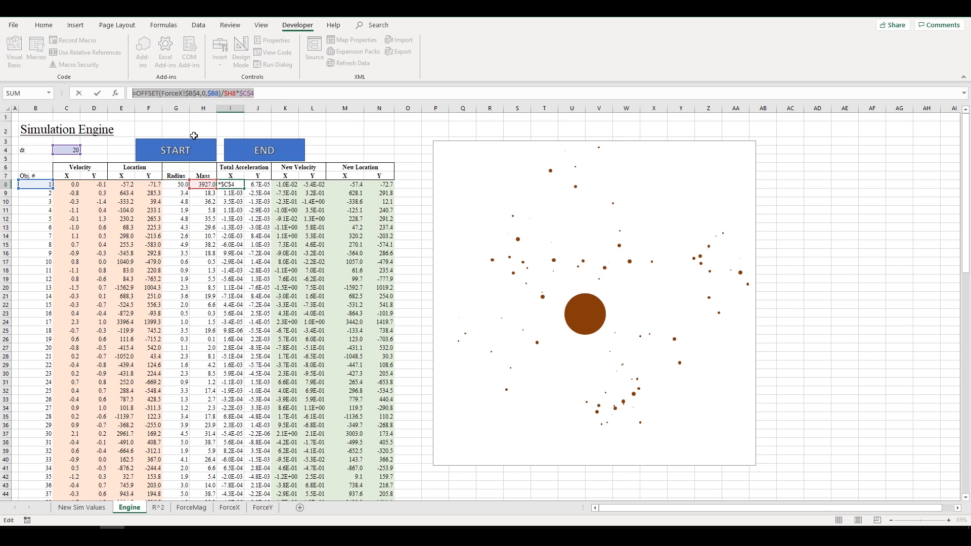
pyautogui.press('Escape')
pyautogui.click(260, 93)
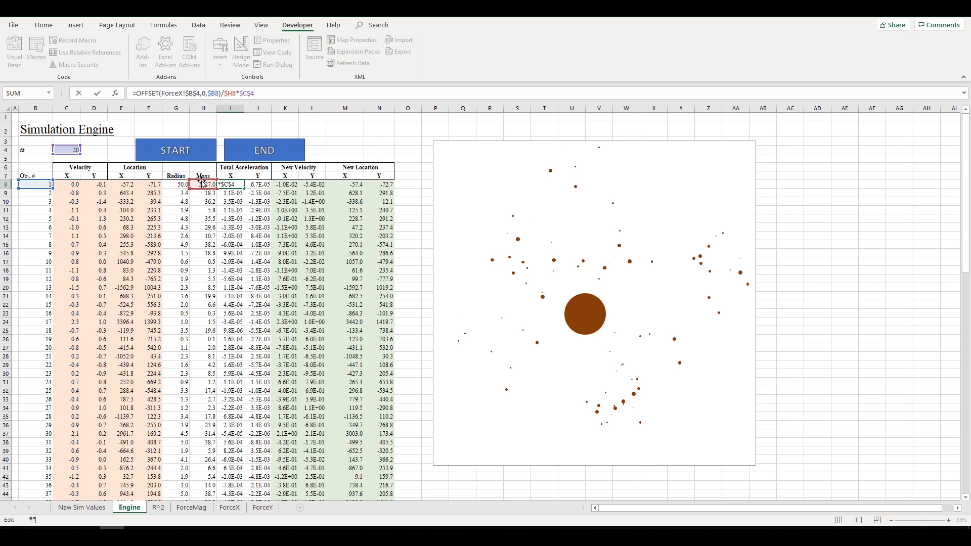
pyautogui.press('Return')
pyautogui.click(286, 184)
pyautogui.click(349, 185)
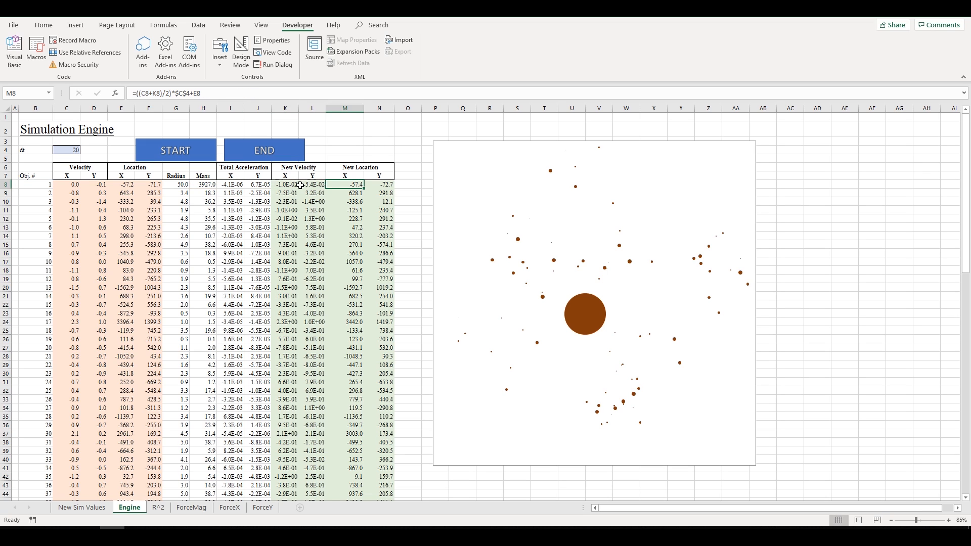
pyautogui.click(287, 183)
pyautogui.click(354, 185)
pyautogui.click(291, 186)
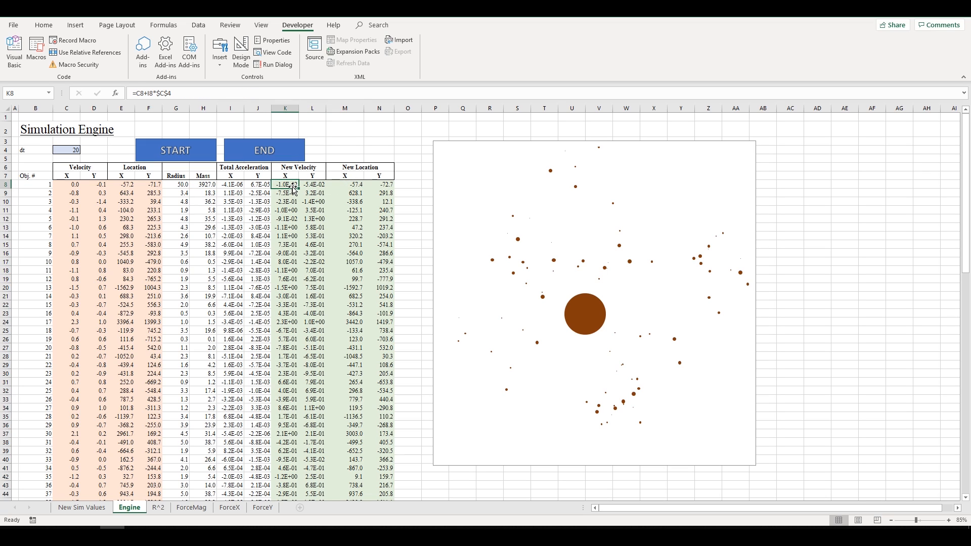
pyautogui.click(353, 187)
pyautogui.click(289, 189)
pyautogui.press('F2')
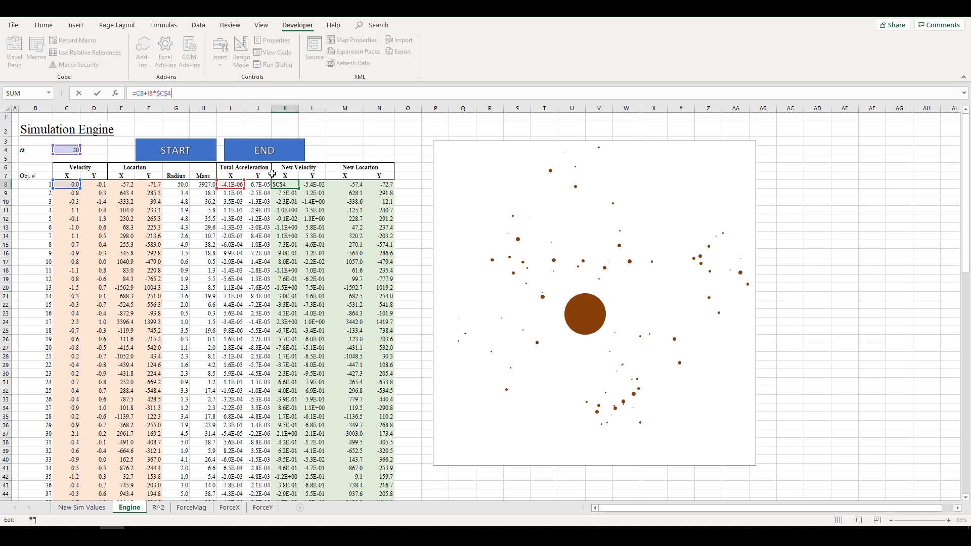
pyautogui.press('Tab')
pyautogui.press('Tab')
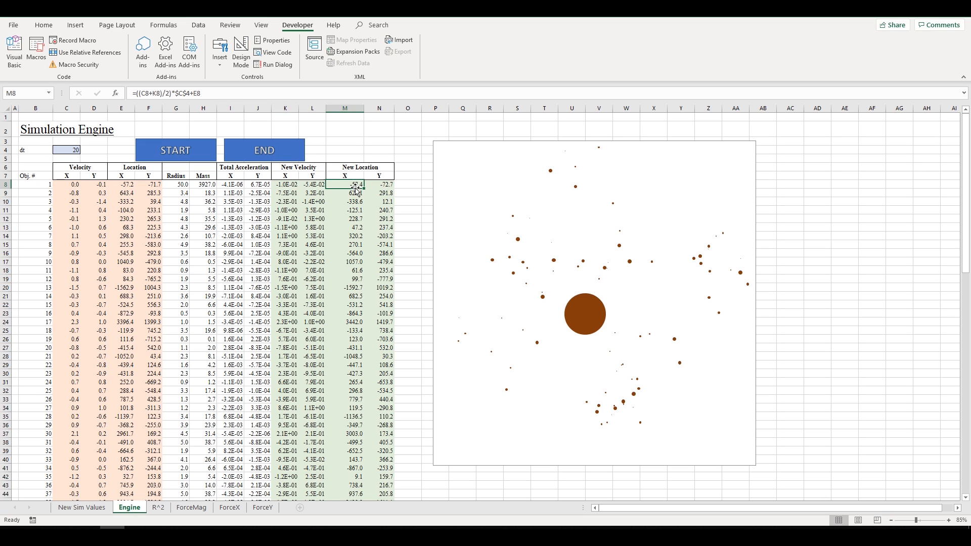
pyautogui.press('F2')
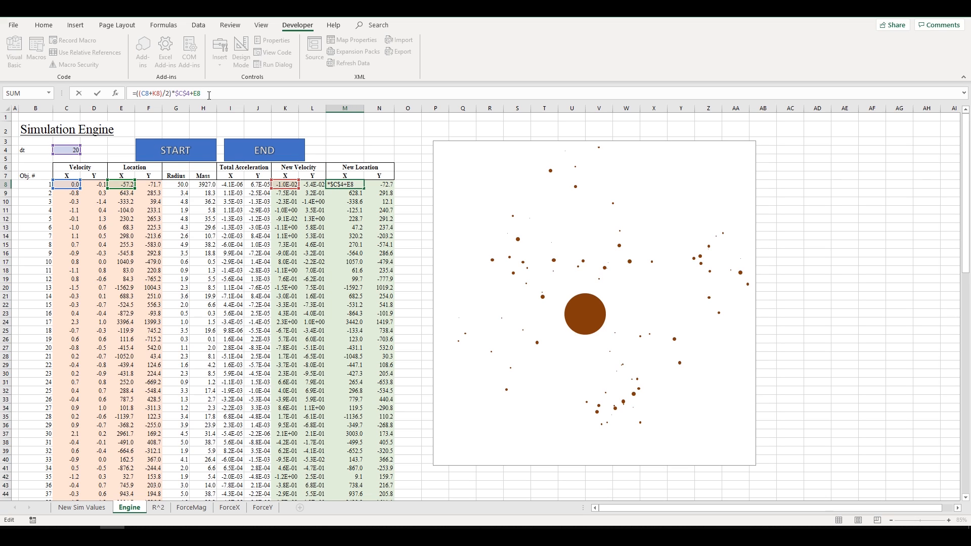
pyautogui.moveTo(209, 95); pyautogui.dragTo(142, 90)
pyautogui.moveTo(200, 94); pyautogui.dragTo(113, 89)
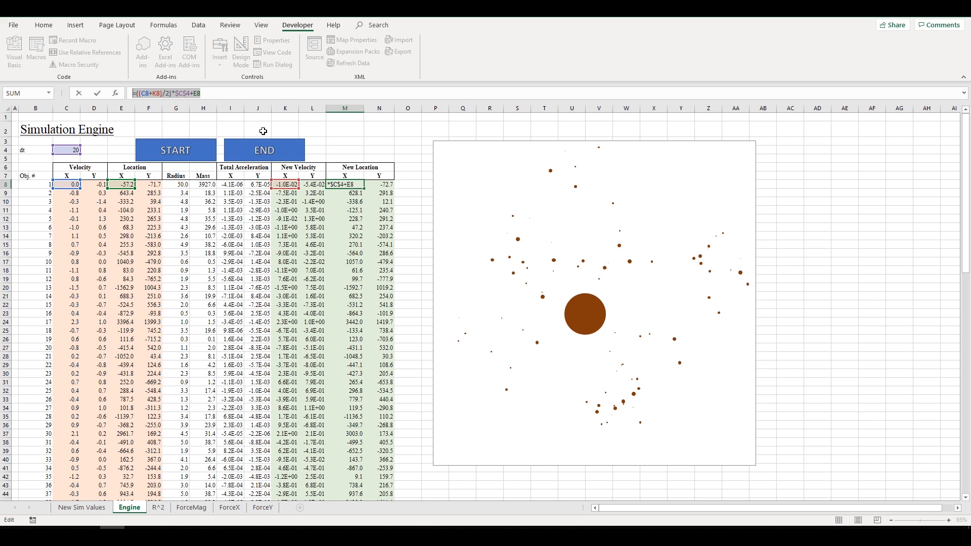
pyautogui.press('Escape')
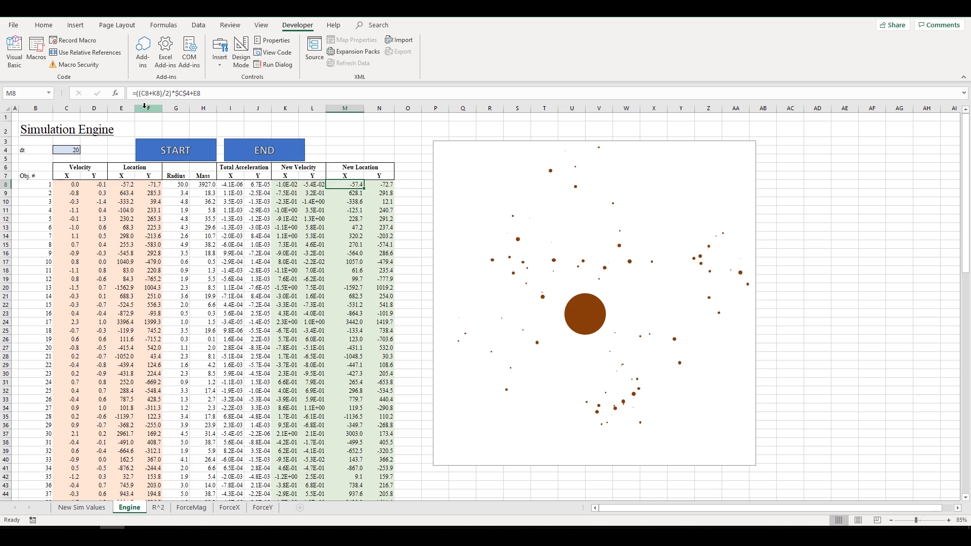
pyautogui.click(73, 147)
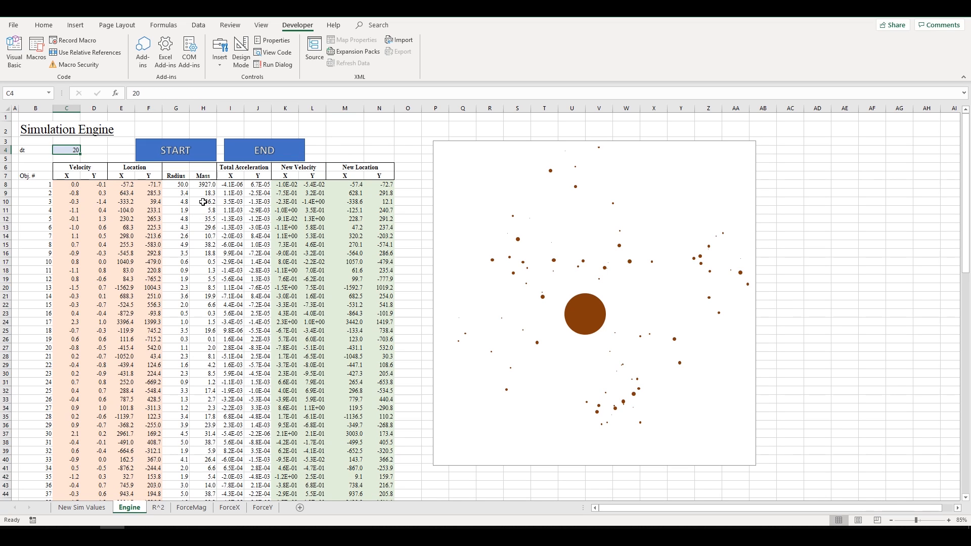
pyautogui.click(237, 168)
pyautogui.click(255, 192)
pyautogui.click(228, 185)
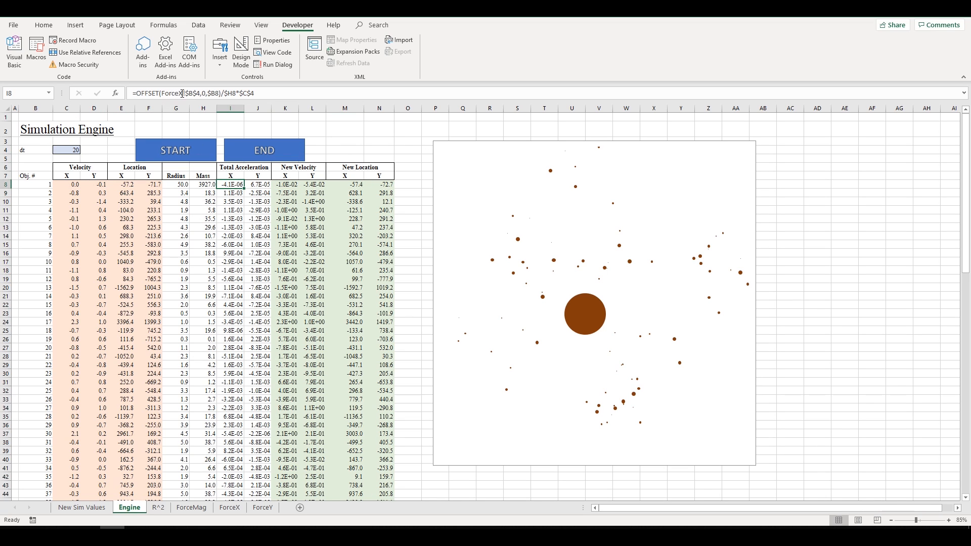
pyautogui.click(257, 185)
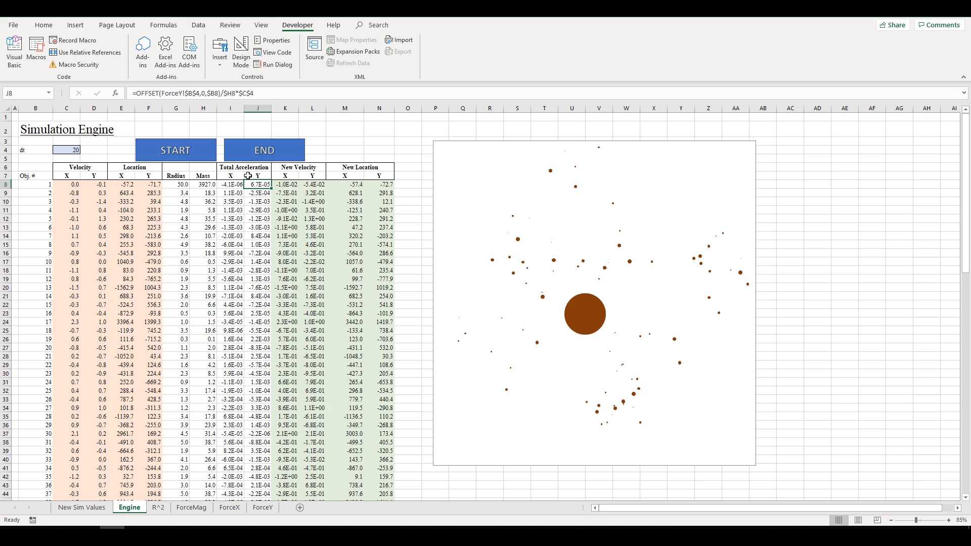
pyautogui.click(283, 186)
pyautogui.click(313, 185)
pyautogui.click(349, 185)
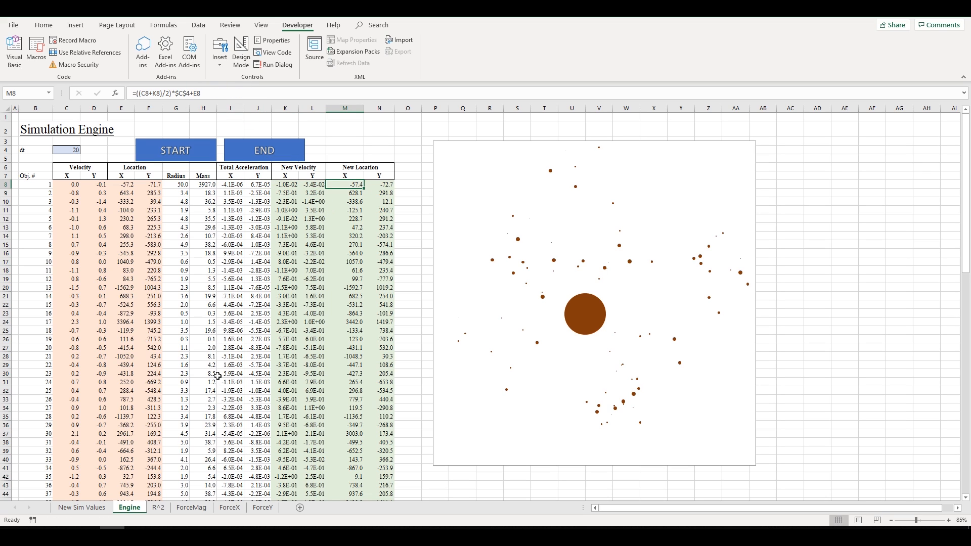
pyautogui.click(229, 507)
# - Cycle repeatedly through ForceY, ForceX, ForceMag and R^2, ending on R^2 with C6 selected
pyautogui.click(260, 508)
pyautogui.click(238, 507)
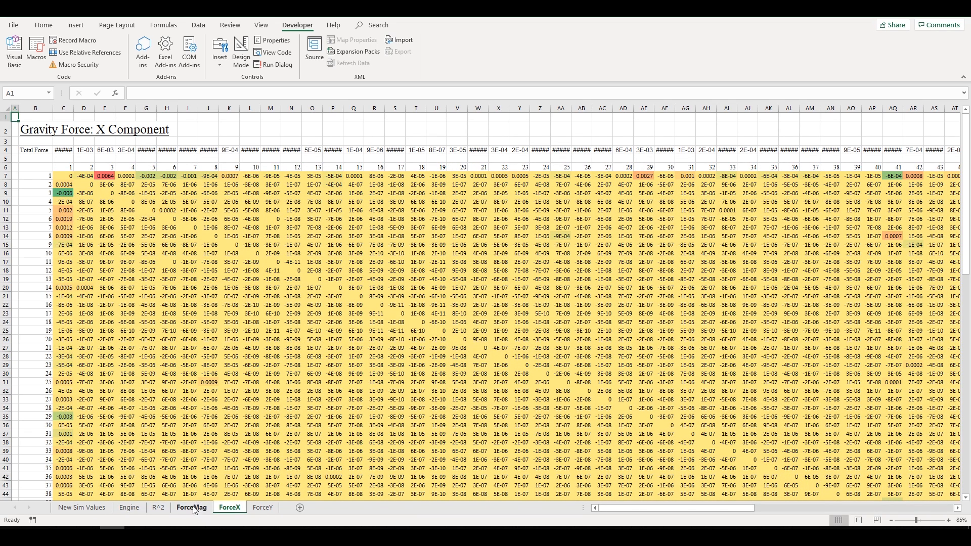
pyautogui.click(157, 508)
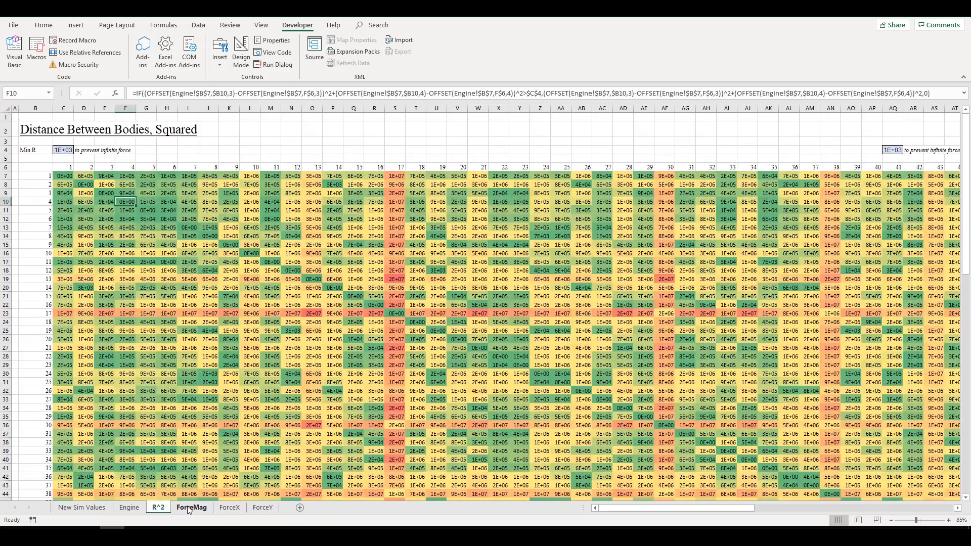
pyautogui.click(191, 509)
pyautogui.click(243, 507)
pyautogui.click(192, 508)
pyautogui.click(158, 507)
pyautogui.click(191, 507)
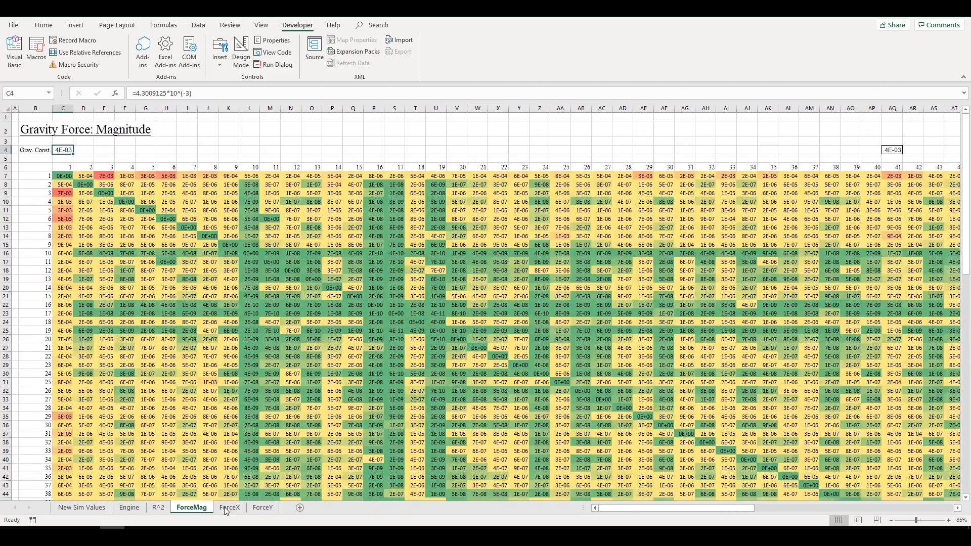
pyautogui.click(230, 508)
pyautogui.click(262, 507)
pyautogui.click(158, 508)
pyautogui.click(197, 508)
pyautogui.click(229, 507)
pyautogui.click(262, 507)
pyautogui.click(162, 510)
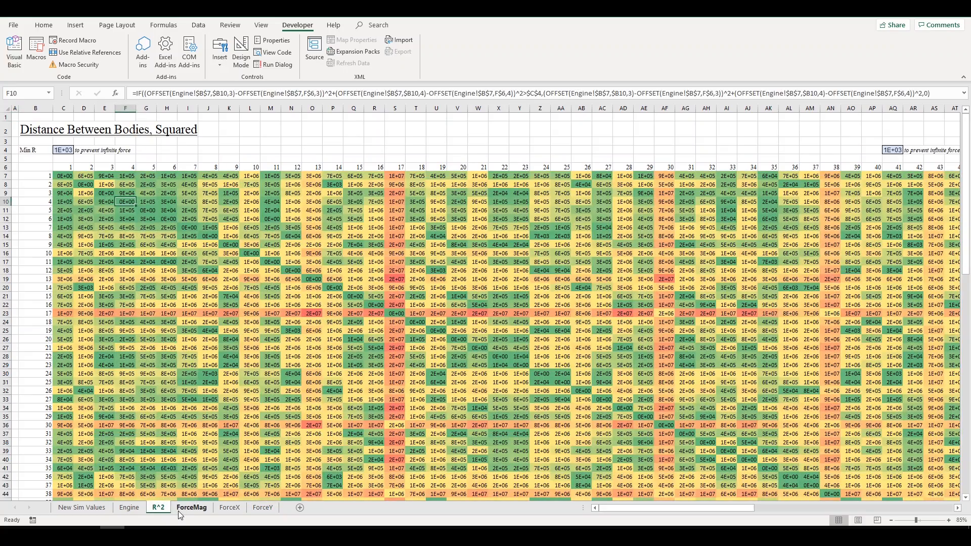
pyautogui.click(191, 508)
pyautogui.click(223, 507)
pyautogui.click(161, 509)
pyautogui.click(61, 169)
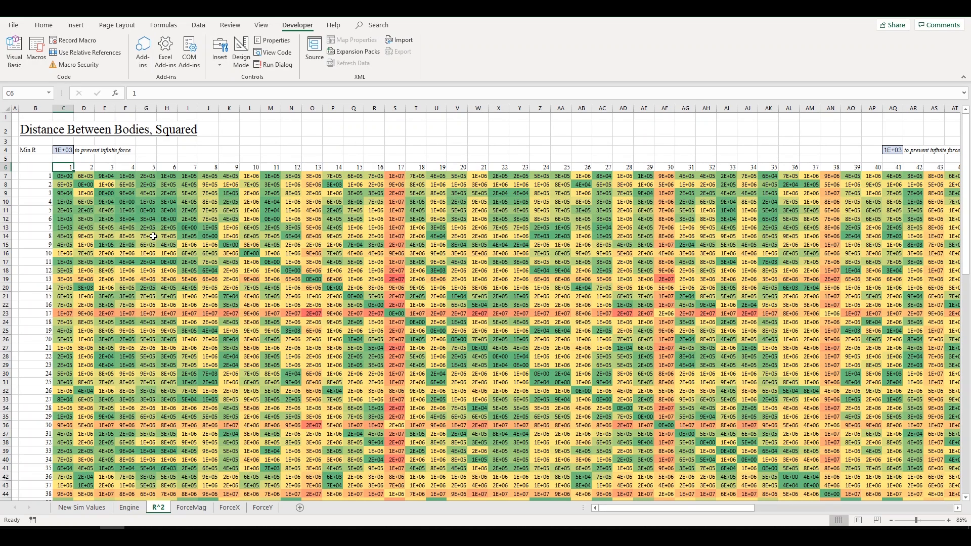
pyautogui.click(62, 177)
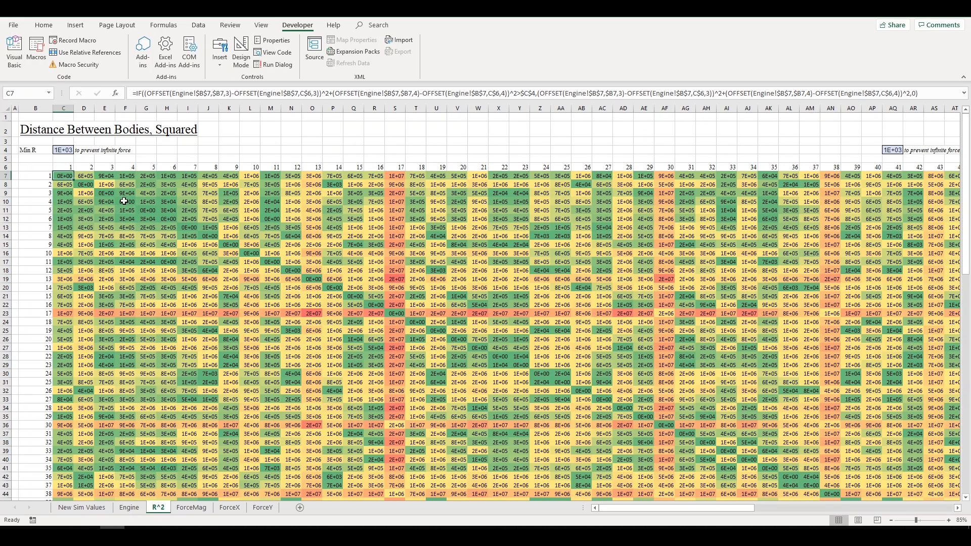
pyautogui.click(61, 171)
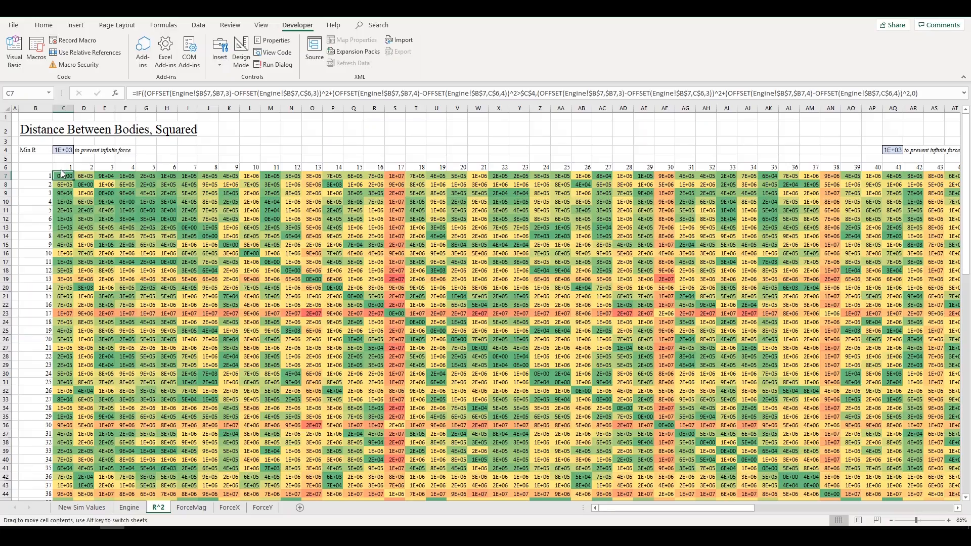
pyautogui.moveTo(79, 172); pyautogui.dragTo(828, 374)
pyautogui.click(766, 368)
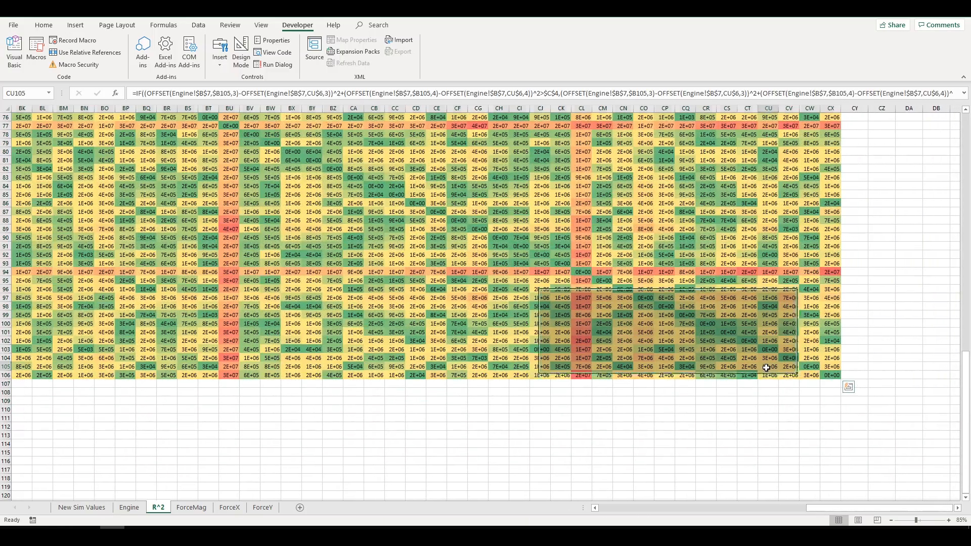
pyautogui.middleClick(766, 368)
pyautogui.scroll(20, 136, 207)
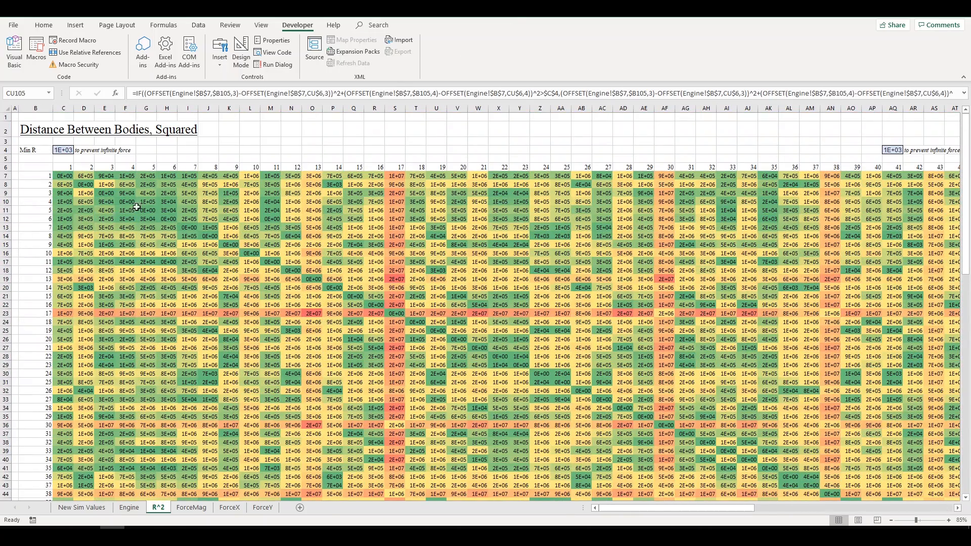
pyautogui.click(47, 169)
pyautogui.click(104, 177)
pyautogui.moveTo(69, 175); pyautogui.dragTo(194, 207)
pyautogui.click(312, 253)
pyautogui.moveTo(65, 176); pyautogui.dragTo(855, 522)
pyautogui.click(685, 393)
pyautogui.scroll(3, 165, 226)
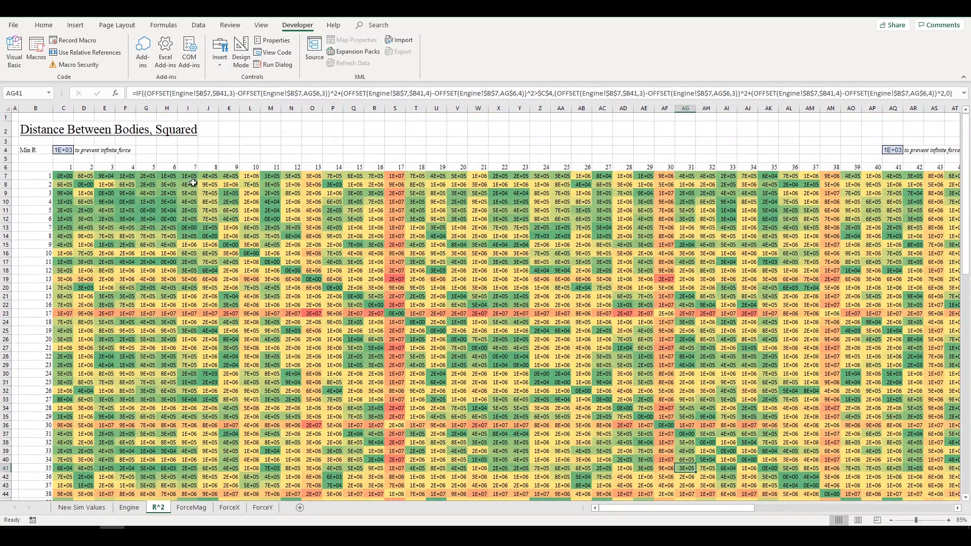
pyautogui.click(167, 167)
pyautogui.click(30, 131)
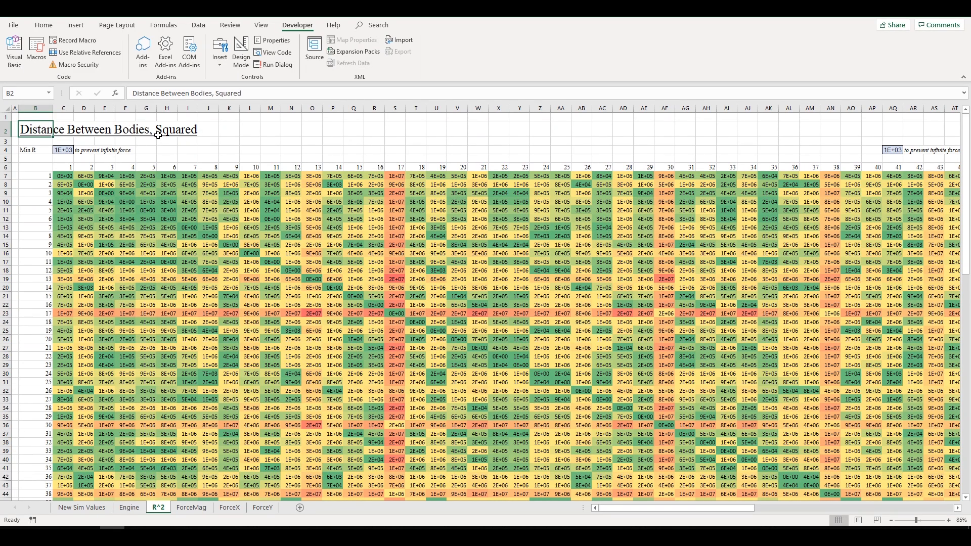
pyautogui.click(66, 176)
# - Inspect C7's IF(OFFSET formula, including its Engine!$B$7 reference and column offset 3
pyautogui.click(440, 92)
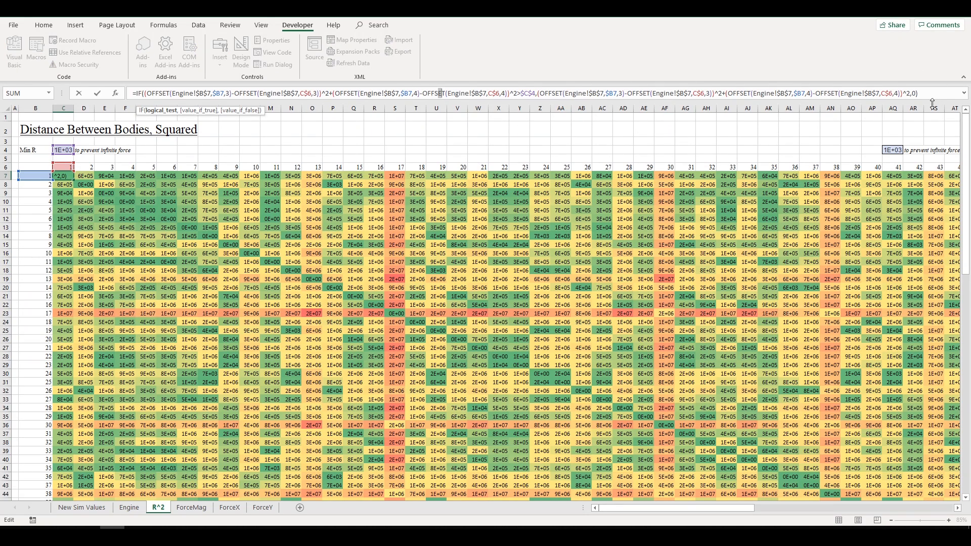
pyautogui.moveTo(893, 94); pyautogui.dragTo(164, 86)
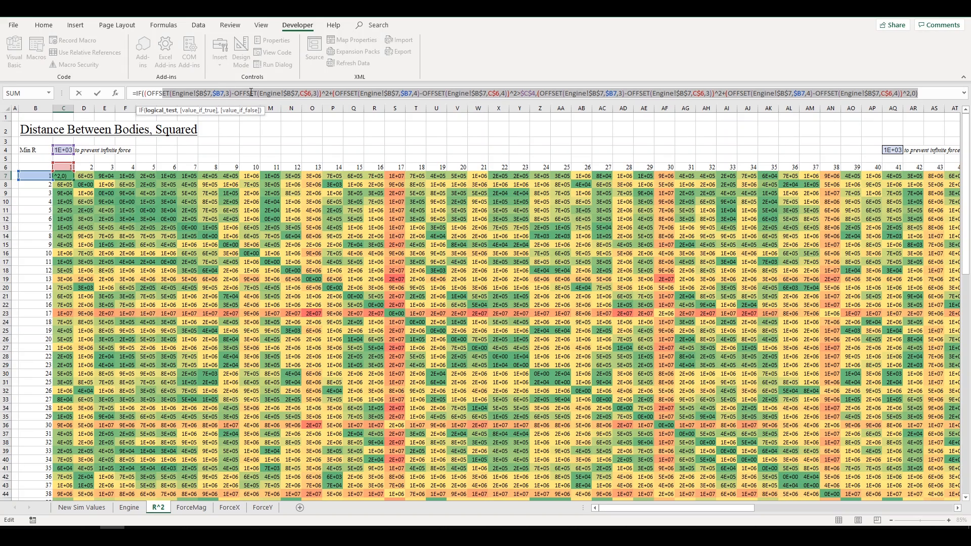
pyautogui.press('Escape')
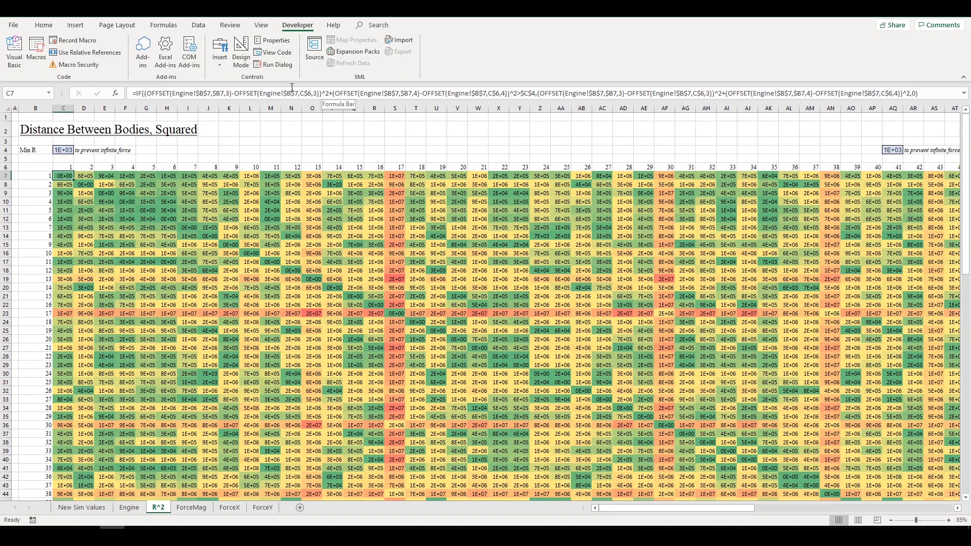
pyautogui.click(292, 93)
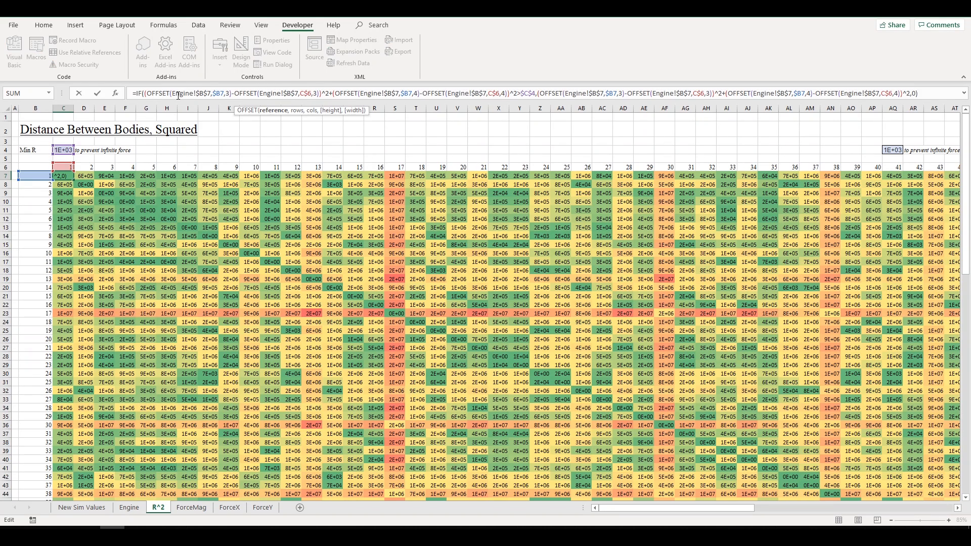
pyautogui.moveTo(173, 94); pyautogui.dragTo(207, 96)
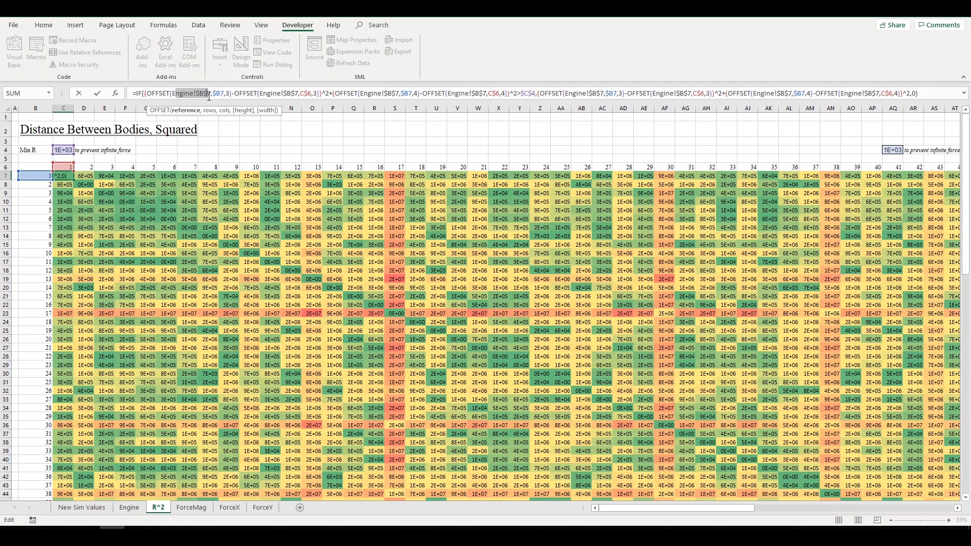
pyautogui.click(209, 96)
pyautogui.click(186, 91)
pyautogui.doubleClick(222, 94)
pyautogui.click(228, 95)
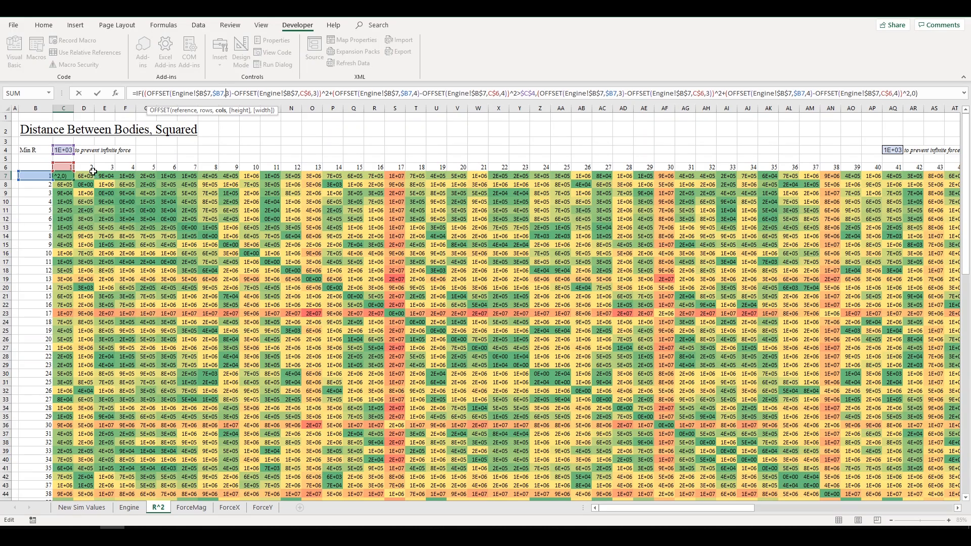
pyautogui.press('Return')
# - Select the body-number headers in row 6 and column B, and inspect Q17 and AA32 formulas
pyautogui.moveTo(63, 168); pyautogui.dragTo(865, 181)
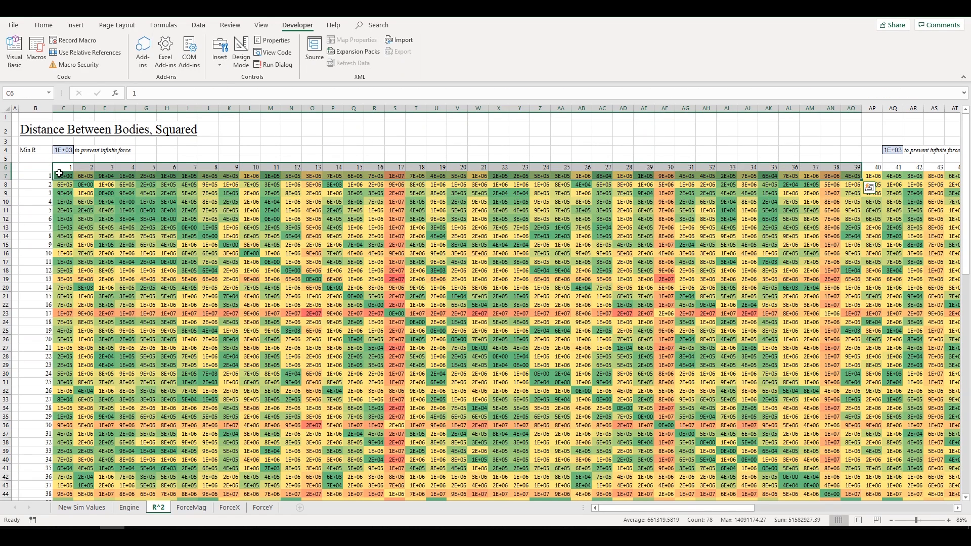
pyautogui.moveTo(45, 175); pyautogui.dragTo(37, 437)
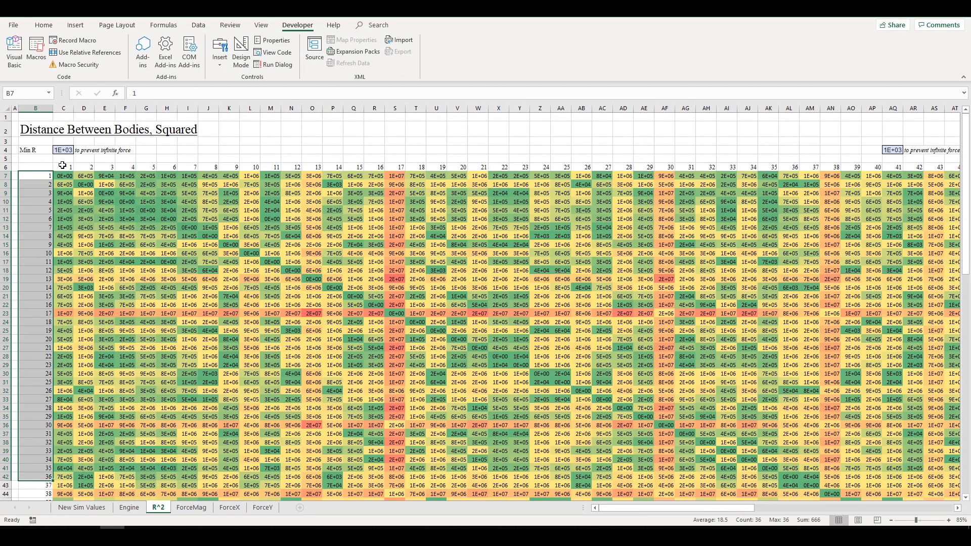
pyautogui.moveTo(64, 168); pyautogui.dragTo(855, 162)
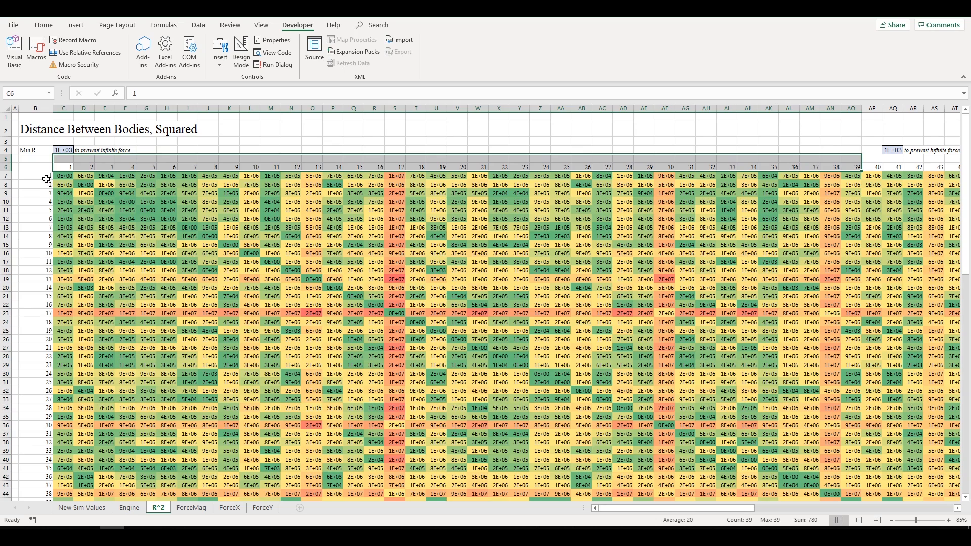
pyautogui.moveTo(46, 179); pyautogui.dragTo(60, 461)
pyautogui.click(359, 262)
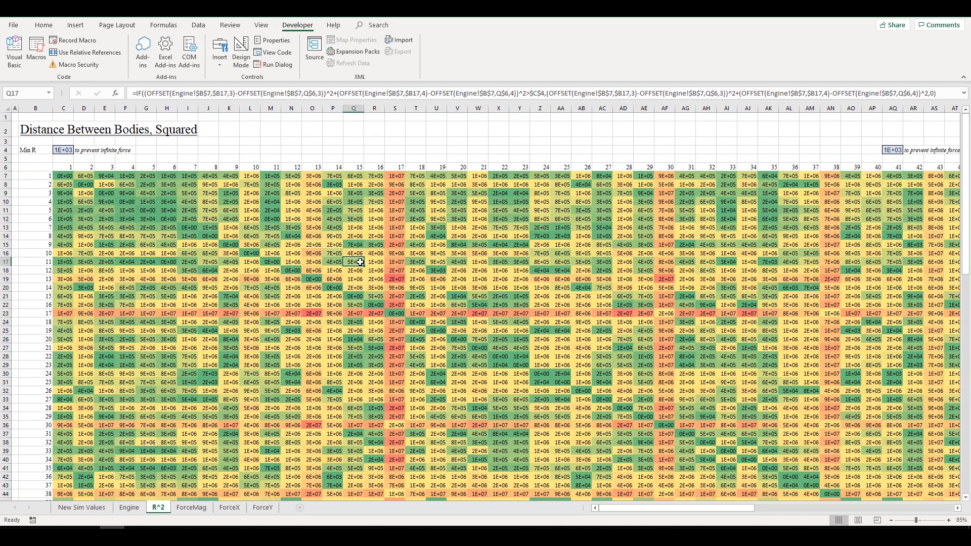
pyautogui.press('F2')
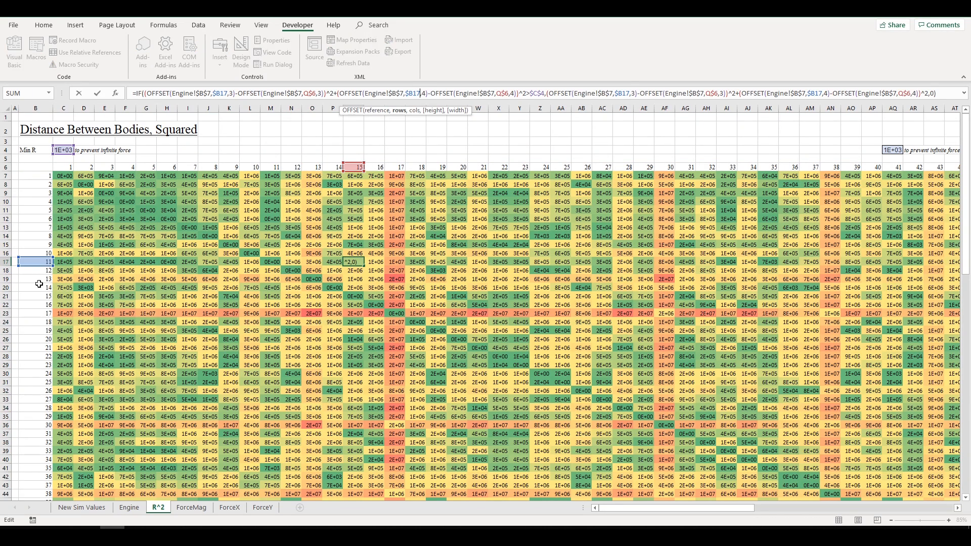
pyautogui.press('Escape')
pyautogui.click(559, 391)
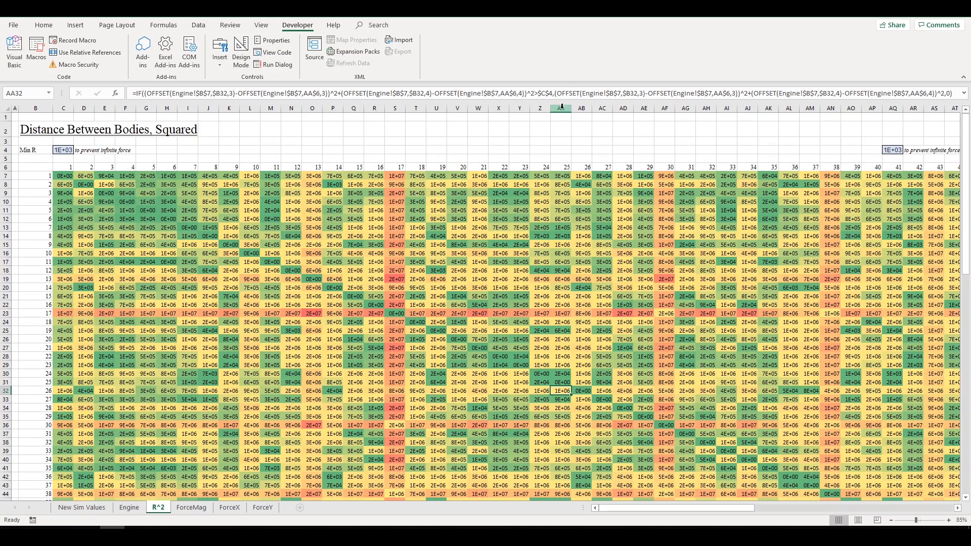
pyautogui.press('F2')
pyautogui.press('Escape')
# - On the Engine sheet, select the body table and the object numbers down column B
pyautogui.click(128, 507)
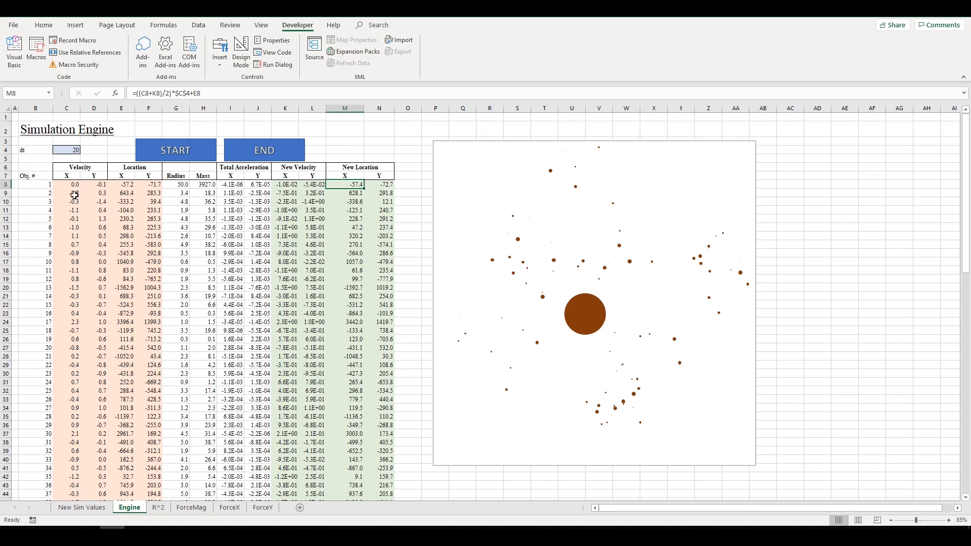
pyautogui.moveTo(37, 176); pyautogui.dragTo(201, 449)
pyautogui.click(201, 449)
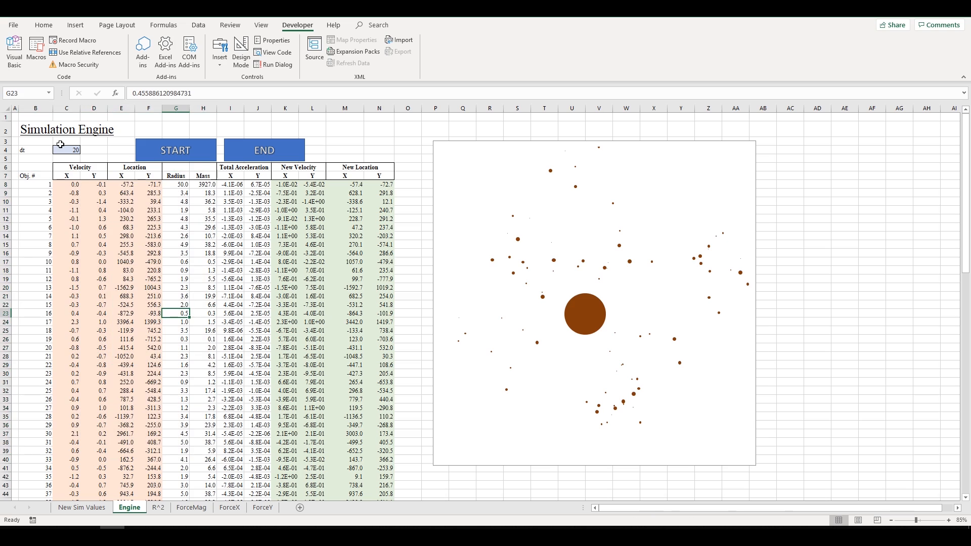
pyautogui.click(35, 176)
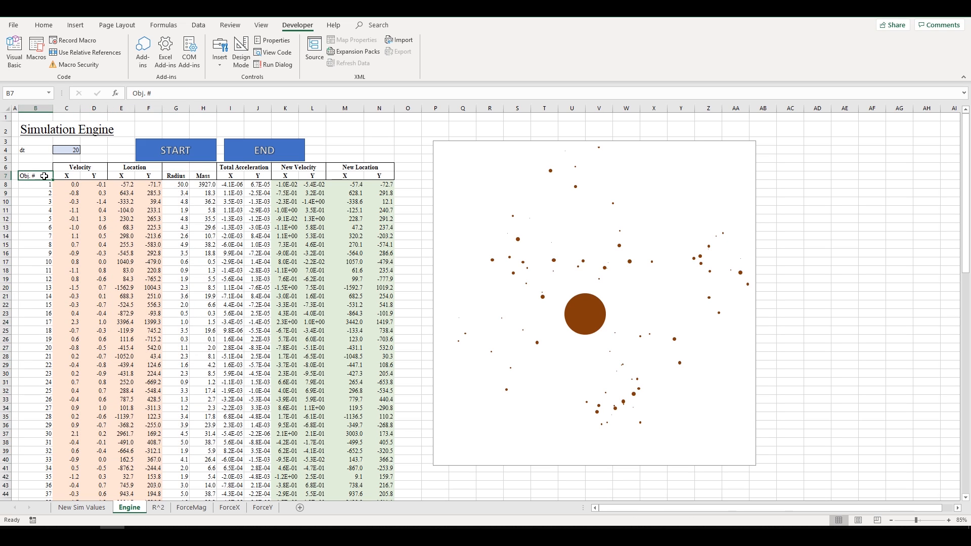
pyautogui.moveTo(44, 174); pyautogui.dragTo(44, 374)
# - Locate AF23 (body 17 versus body 30) on R^2 and inspect its OFFSET formula
pyautogui.click(158, 507)
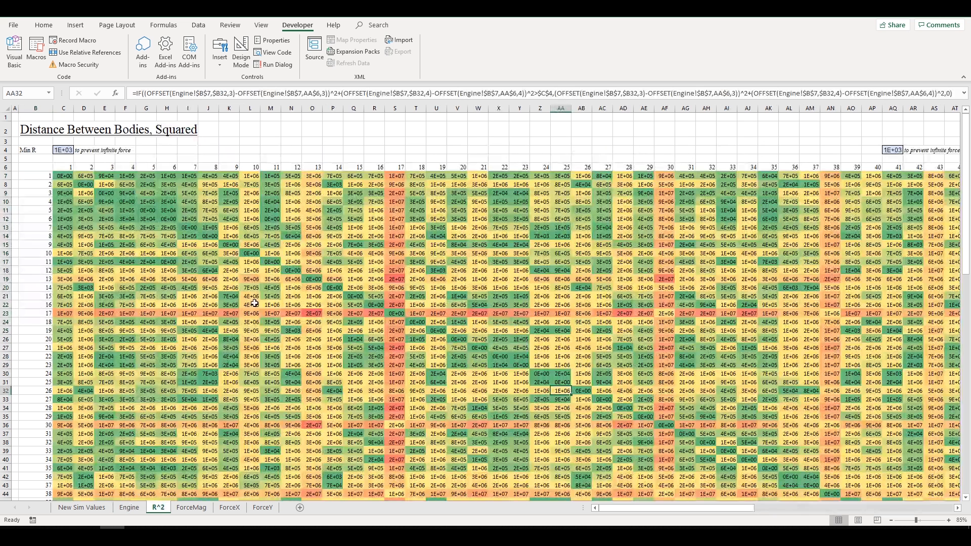
pyautogui.moveTo(253, 166); pyautogui.dragTo(662, 167)
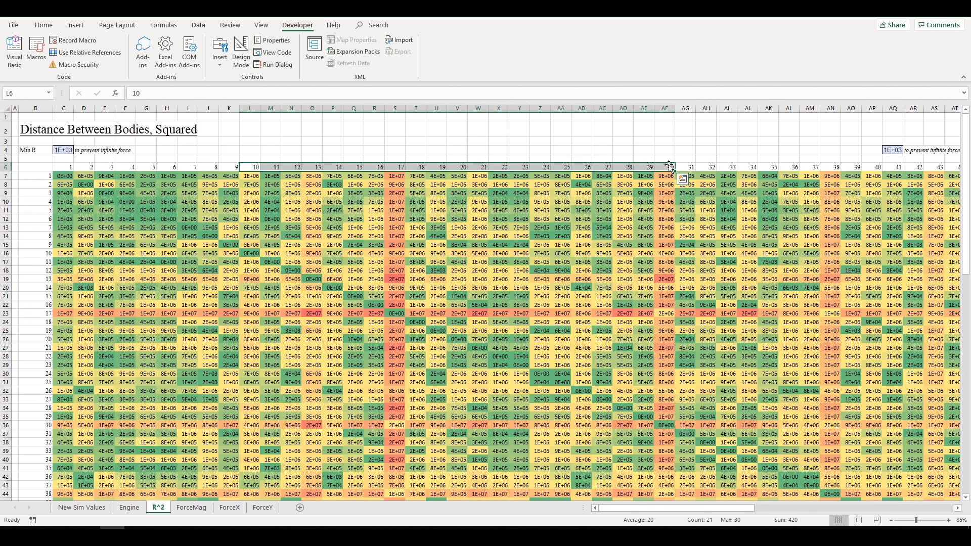
pyautogui.click(665, 169)
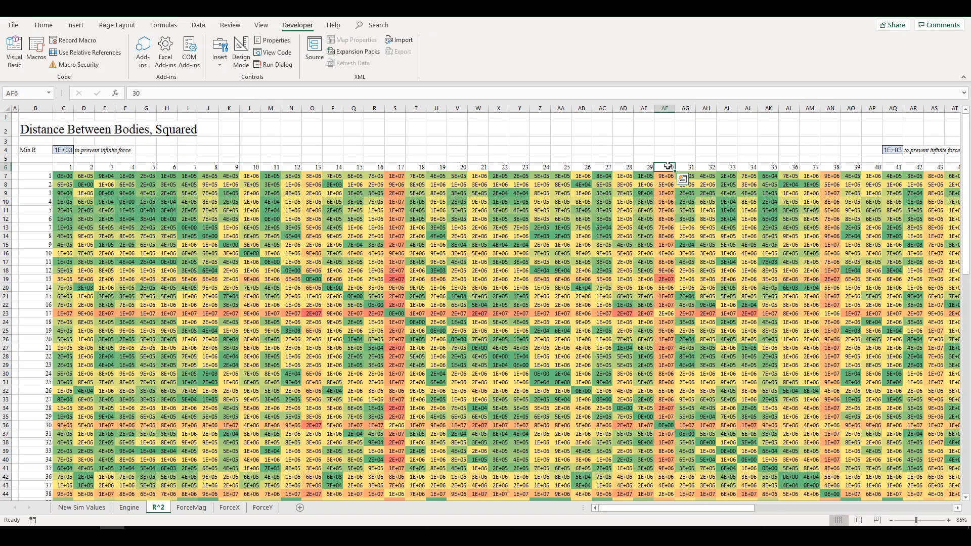
pyautogui.moveTo(666, 315); pyautogui.dragTo(28, 314)
pyautogui.click(30, 313)
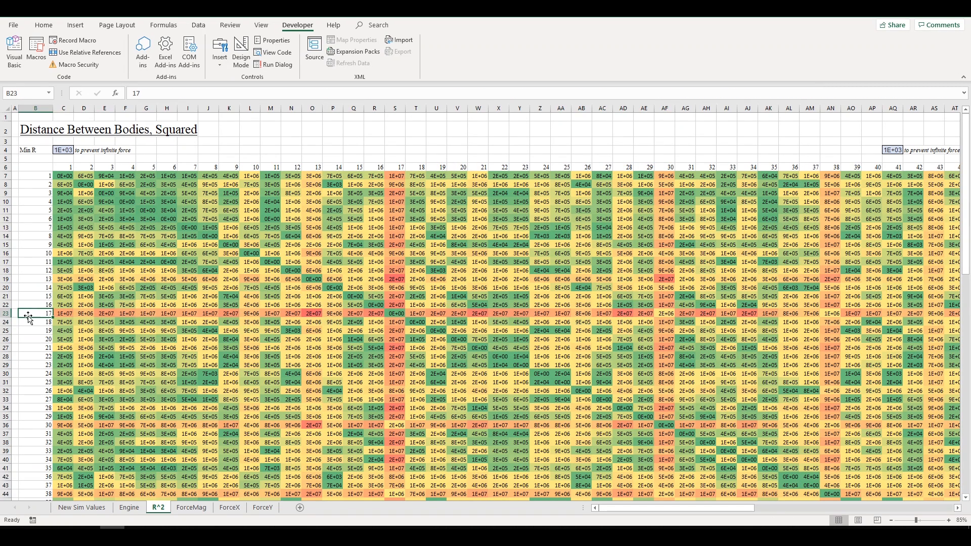
pyautogui.click(663, 313)
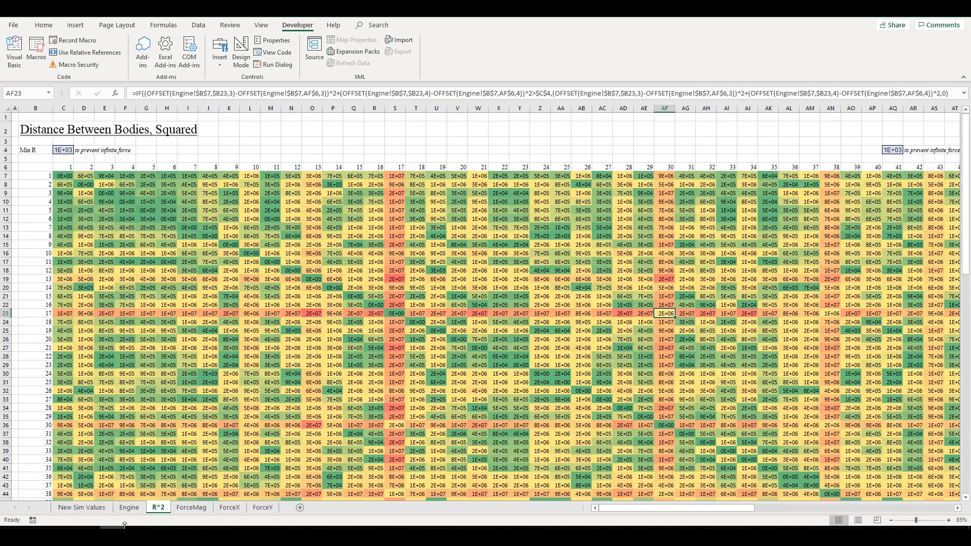
pyautogui.click(353, 93)
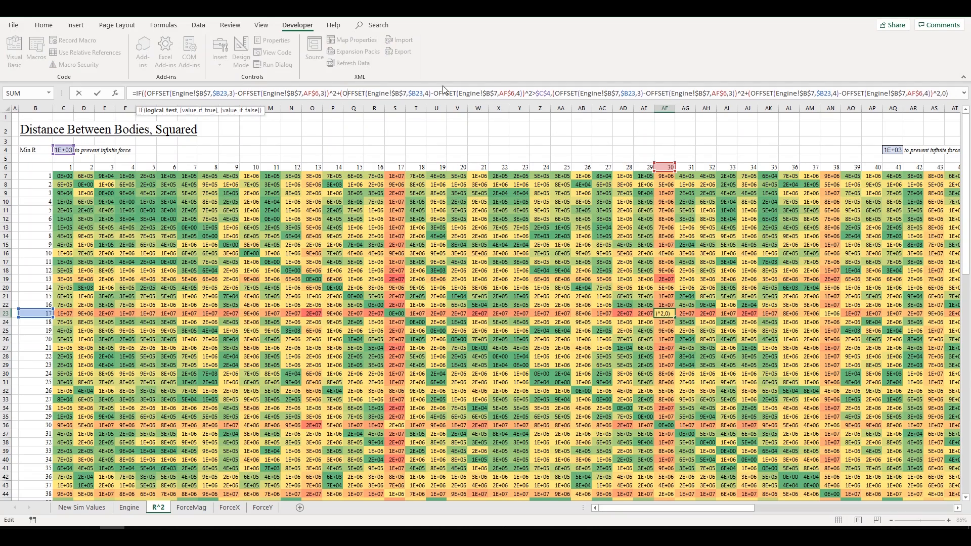
pyautogui.moveTo(183, 93); pyautogui.dragTo(762, 93)
pyautogui.click(516, 94)
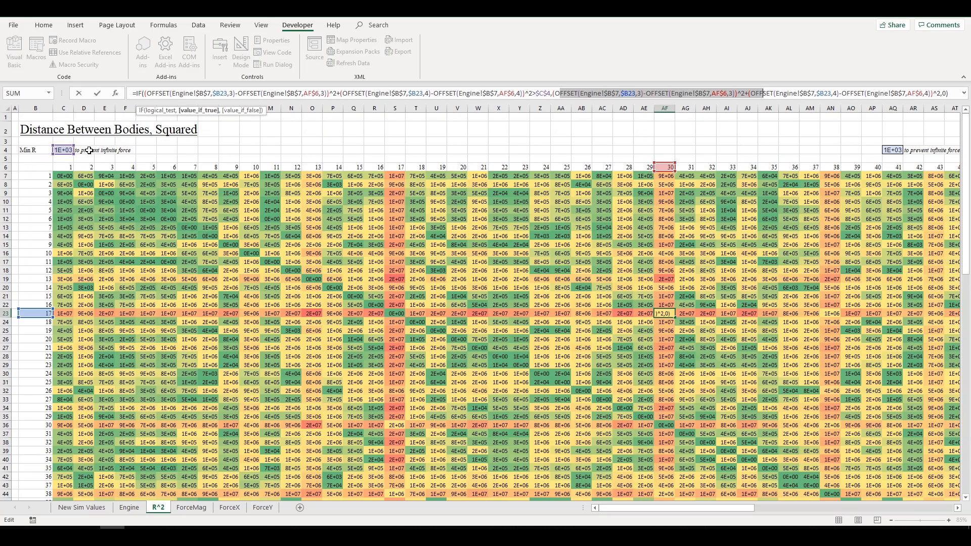
pyautogui.press('Escape')
# - Select the Min R 'to prevent infinite force' note, then return to the Engine sheet
pyautogui.moveTo(132, 151); pyautogui.dragTo(169, 152)
pyautogui.click(167, 152)
pyautogui.moveTo(80, 150); pyautogui.dragTo(250, 151)
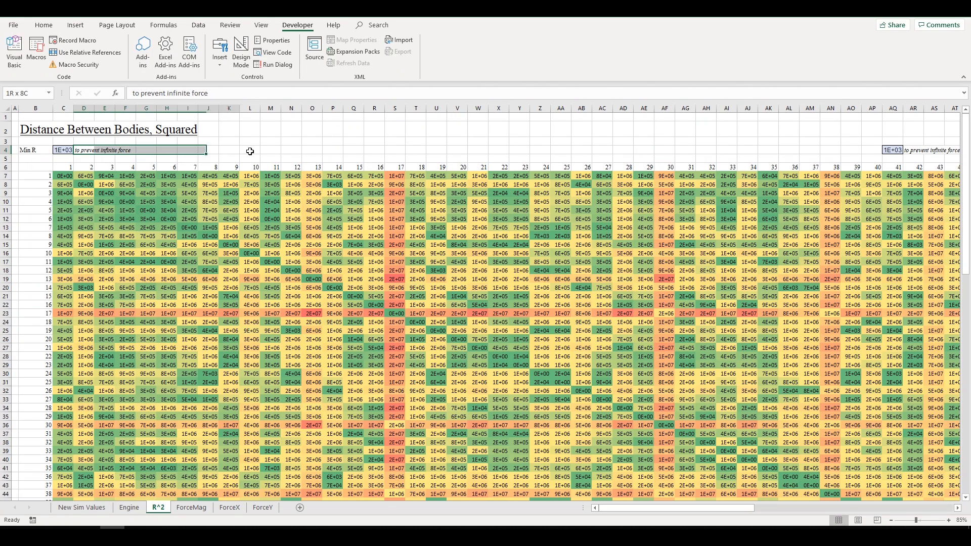
pyautogui.click(250, 151)
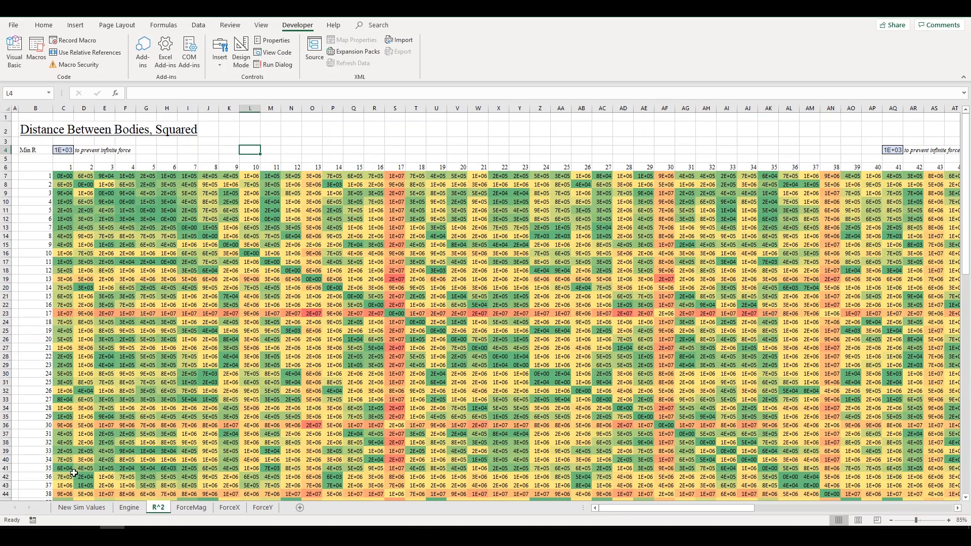
pyautogui.click(129, 508)
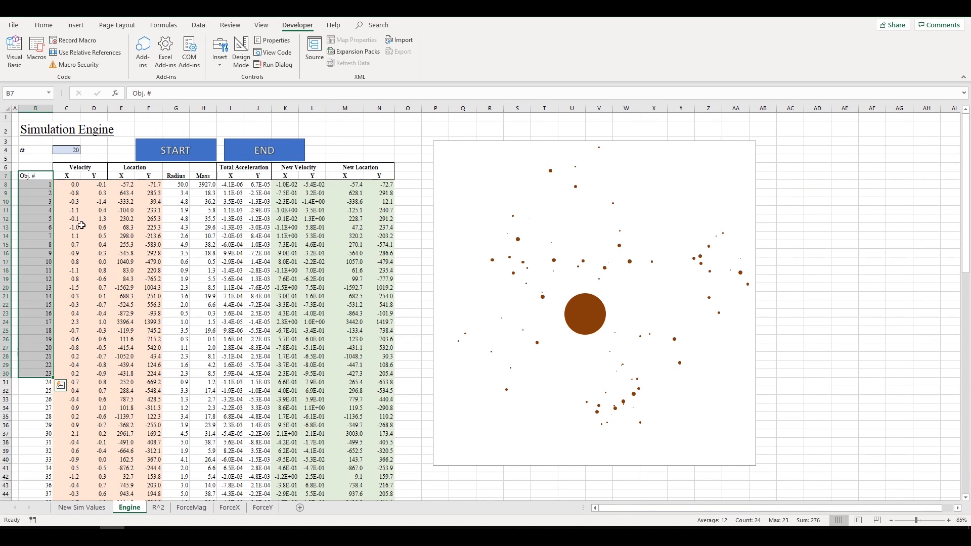
pyautogui.moveTo(47, 177); pyautogui.dragTo(144, 328)
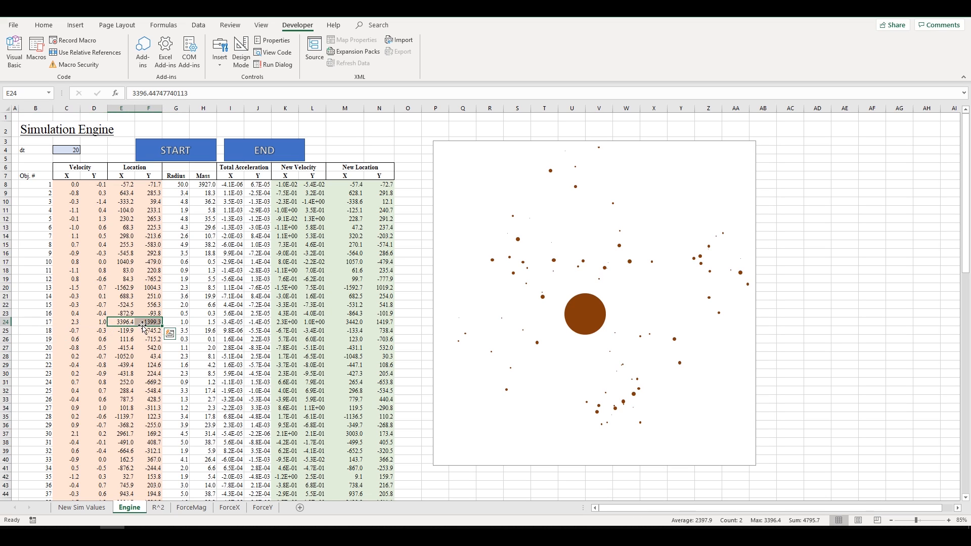
pyautogui.click(45, 322)
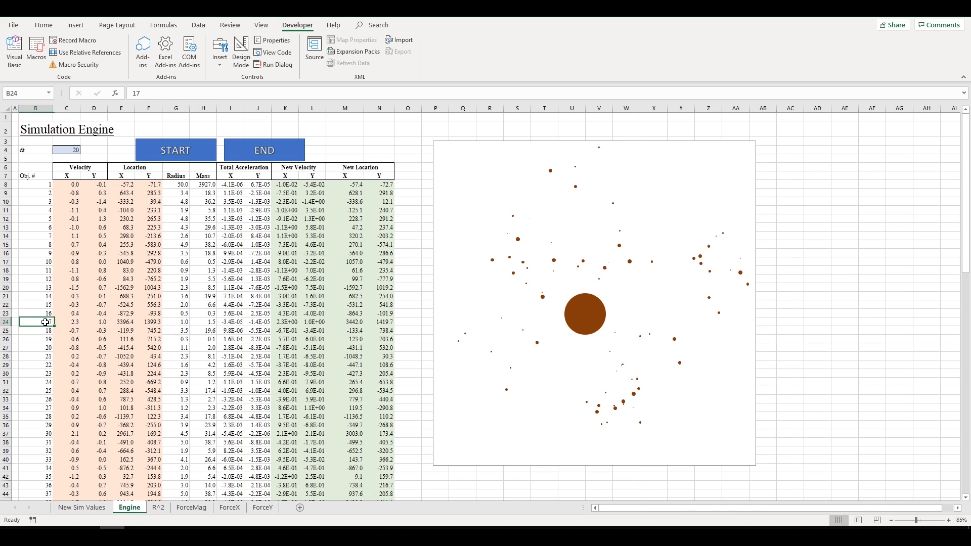
pyautogui.click(72, 321)
pyautogui.click(97, 322)
pyautogui.click(127, 322)
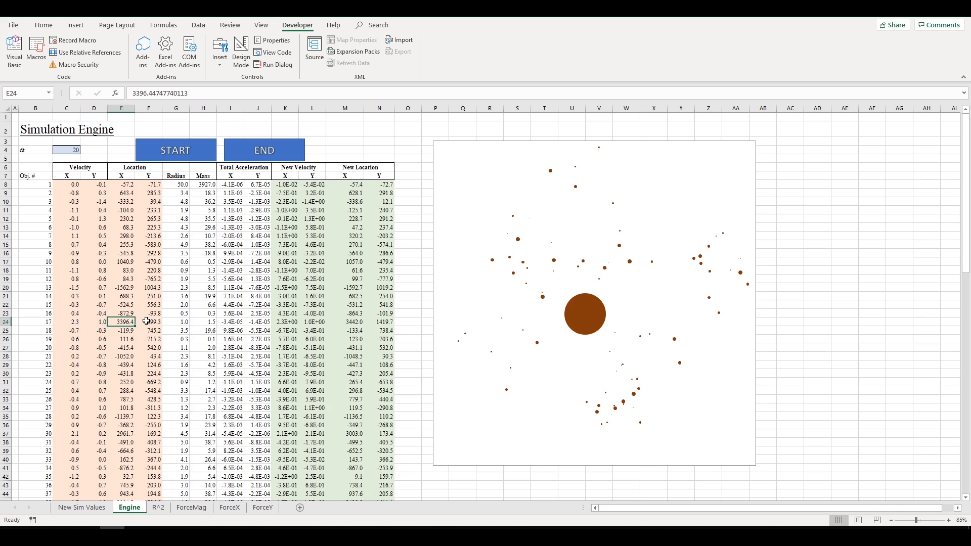
pyautogui.click(143, 322)
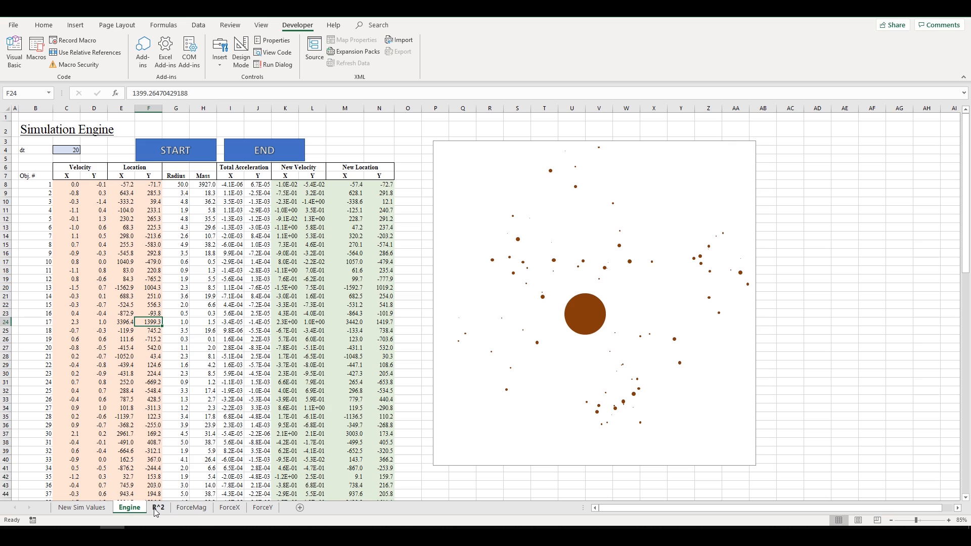
pyautogui.moveTo(142, 321); pyautogui.dragTo(127, 322)
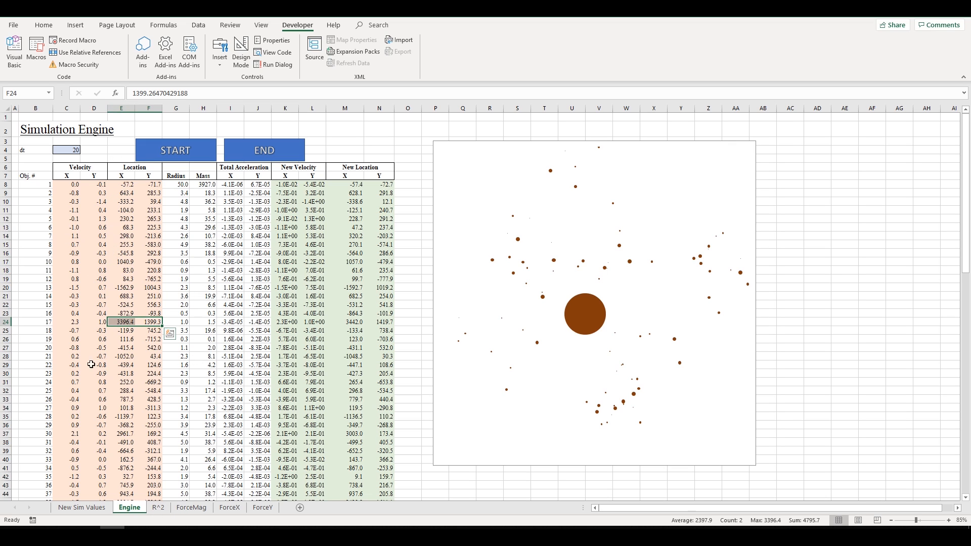
pyautogui.moveTo(51, 435); pyautogui.dragTo(151, 434)
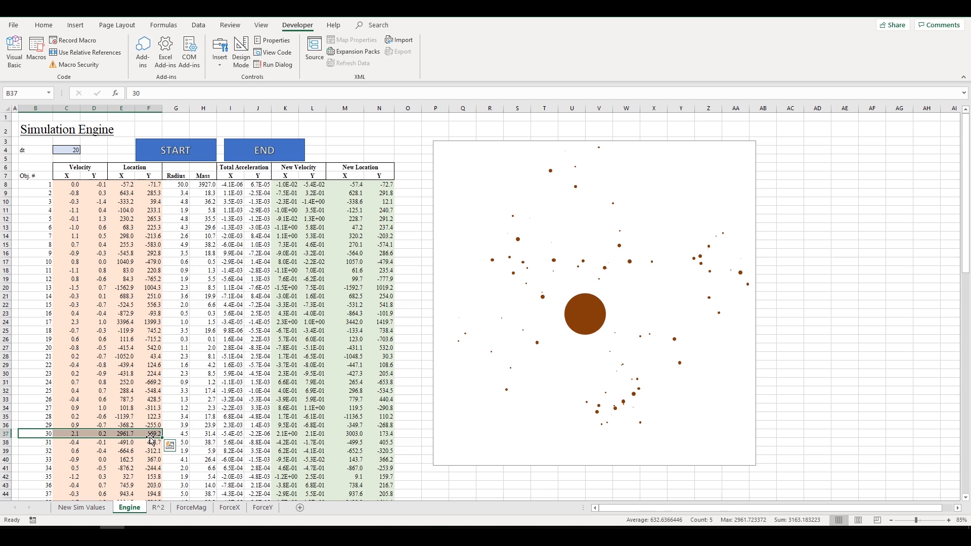
pyautogui.click(160, 510)
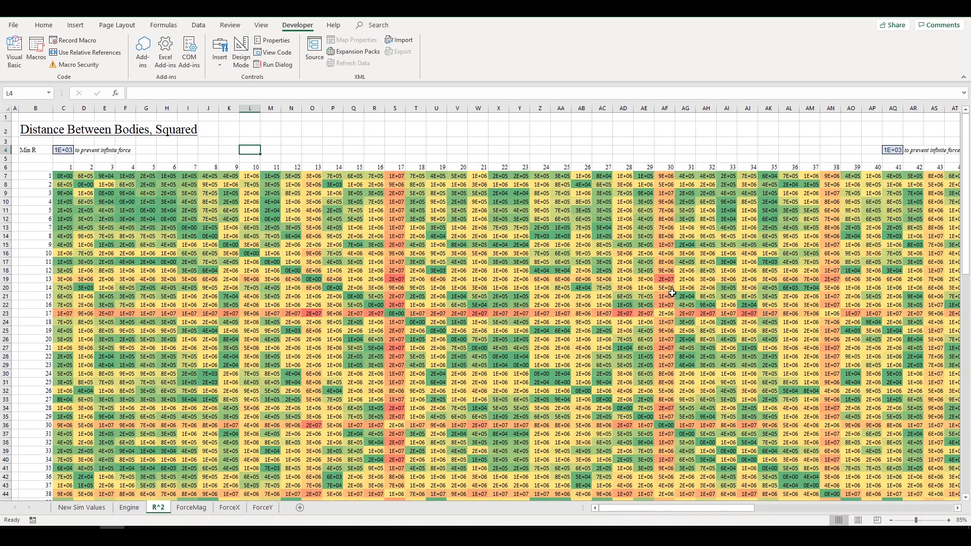
pyautogui.click(665, 312)
pyautogui.doubleClick(665, 312)
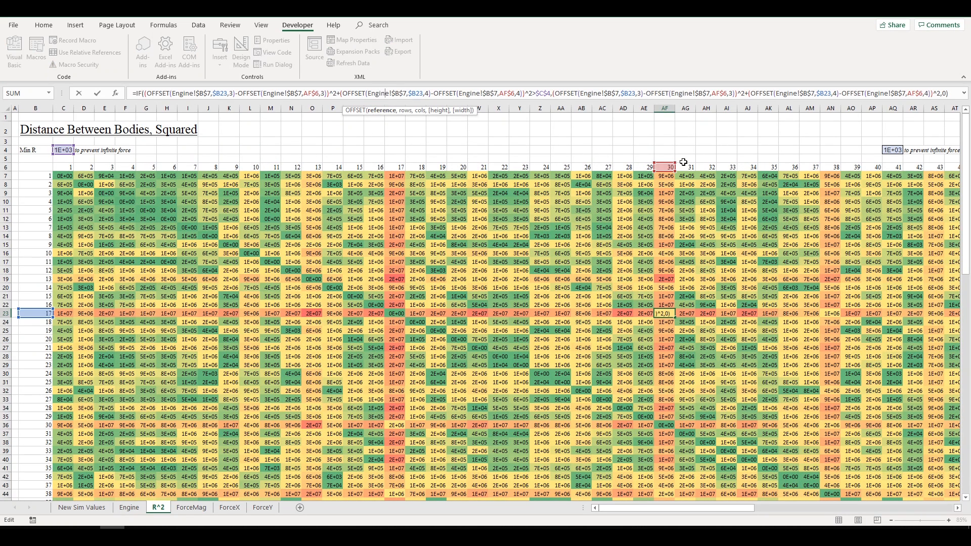
pyautogui.click(313, 93)
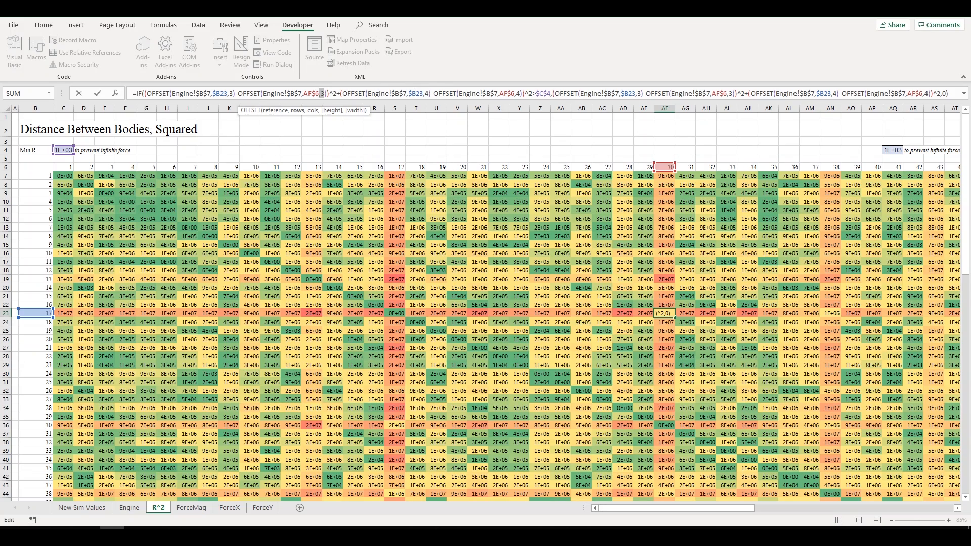
pyautogui.click(431, 94)
pyautogui.click(524, 93)
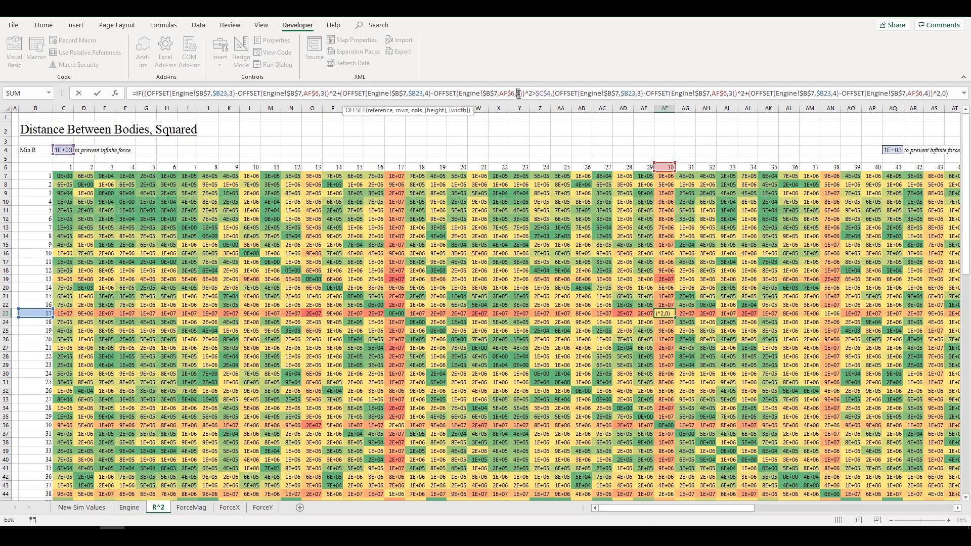
pyautogui.moveTo(526, 93); pyautogui.dragTo(168, 93)
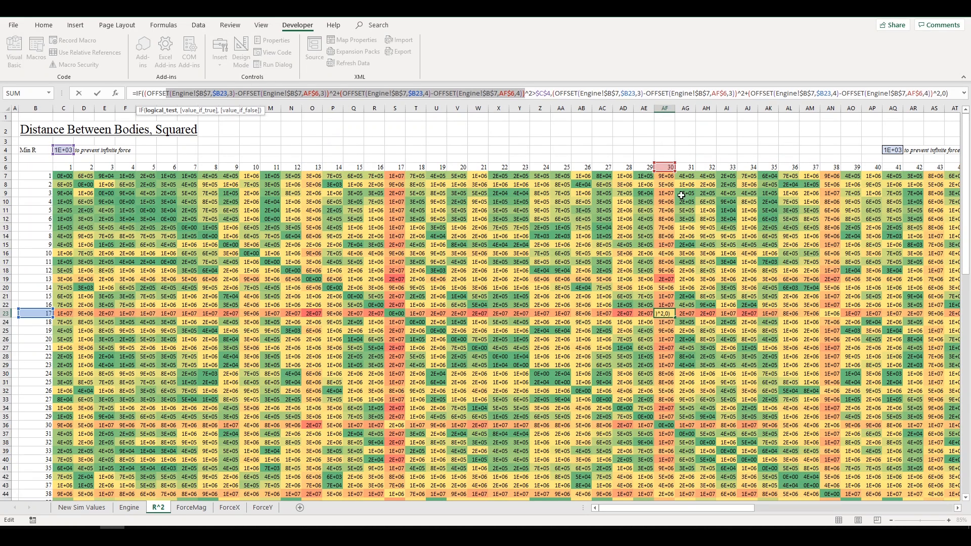
pyautogui.press('Escape')
pyautogui.click(129, 507)
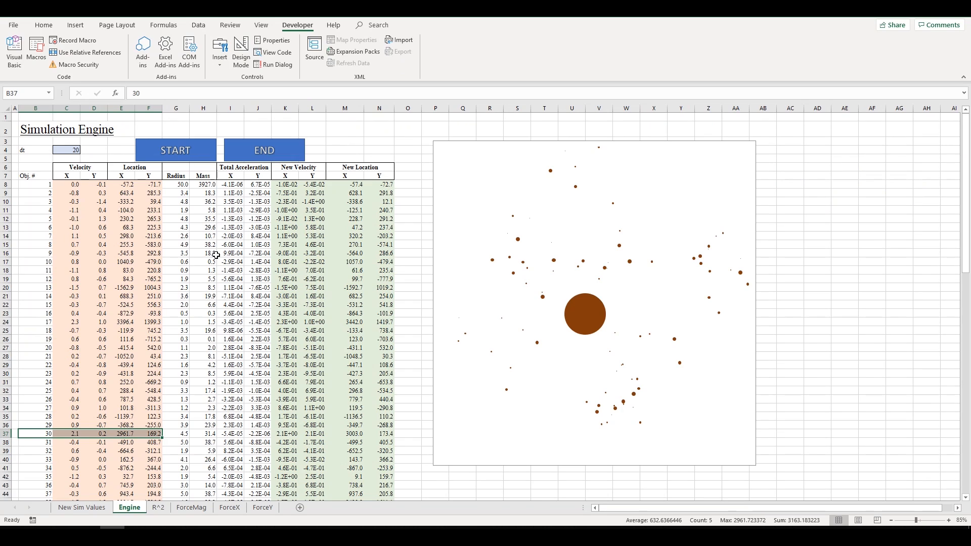
# - Compare body 30's X velocity and X/Y locations with body 17's on the Engine sheet
pyautogui.click(65, 433)
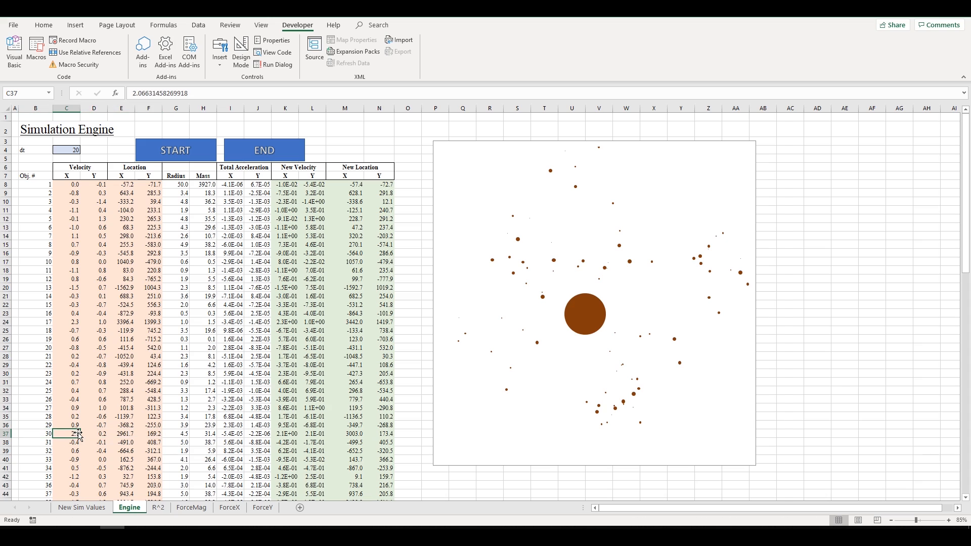
pyautogui.click(121, 434)
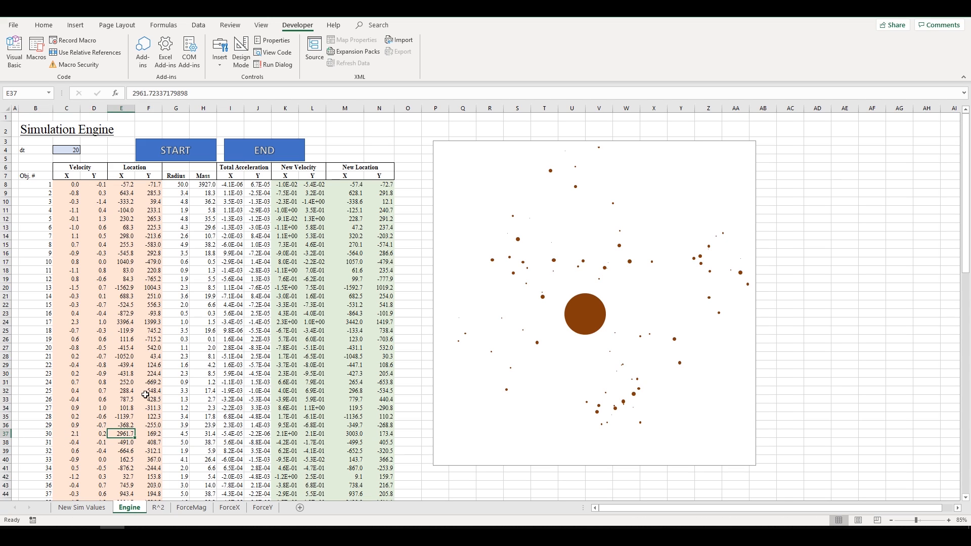
pyautogui.keyDown('ctrl'); pyautogui.click(124, 319); pyautogui.keyUp('ctrl')
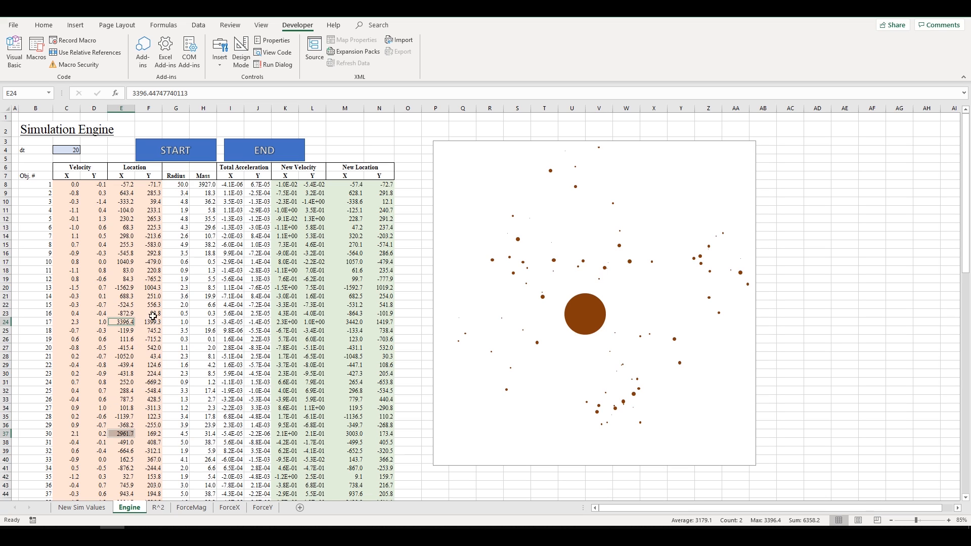
pyautogui.click(152, 433)
pyautogui.keyDown('ctrl'); pyautogui.click(155, 322); pyautogui.keyUp('ctrl')
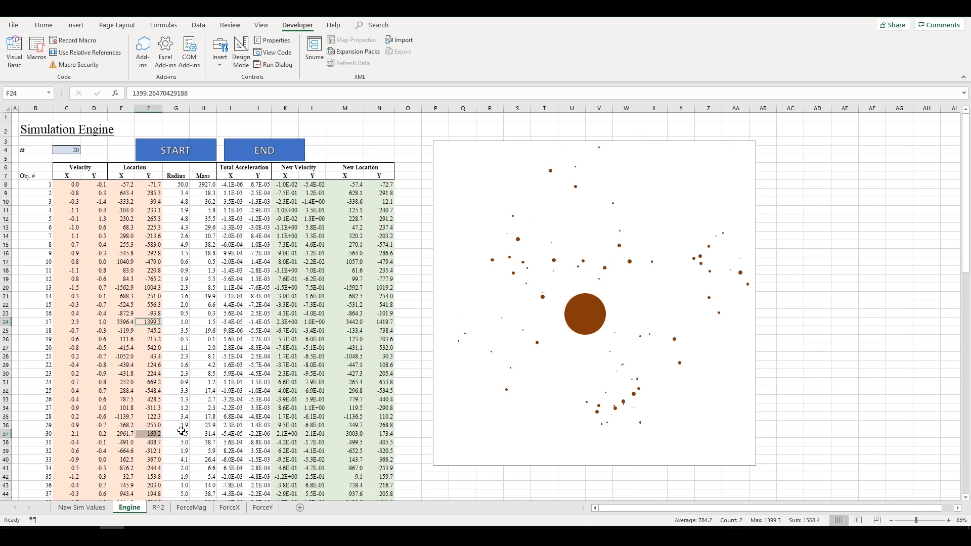
pyautogui.click(132, 321)
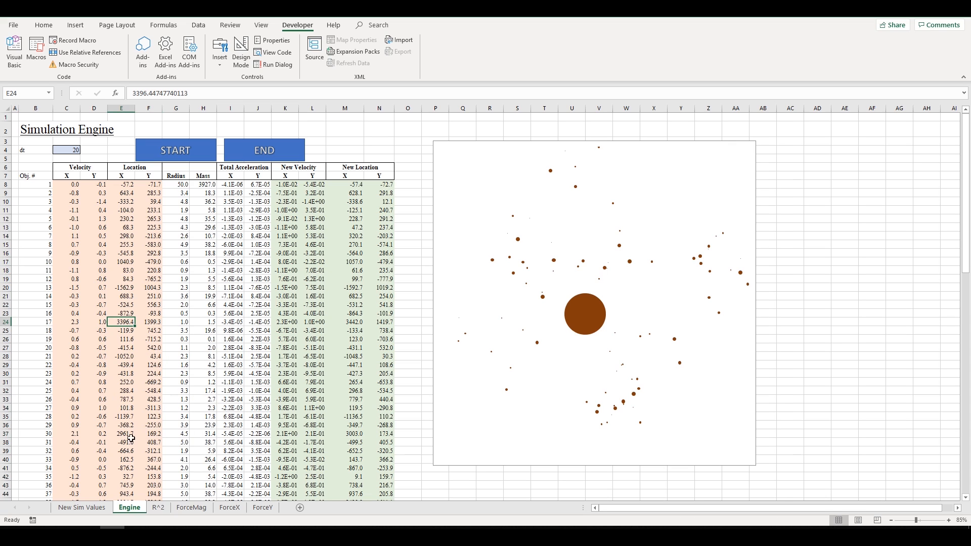
# - Review the R^2 formula's squared-distance expression and minimum-R comparison, then return to the browser
pyautogui.click(154, 508)
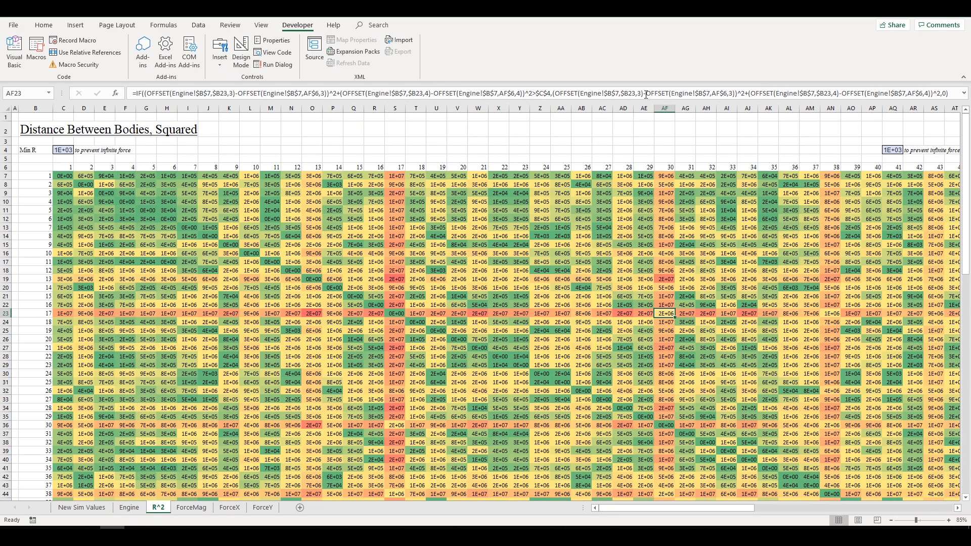
pyautogui.click(525, 95)
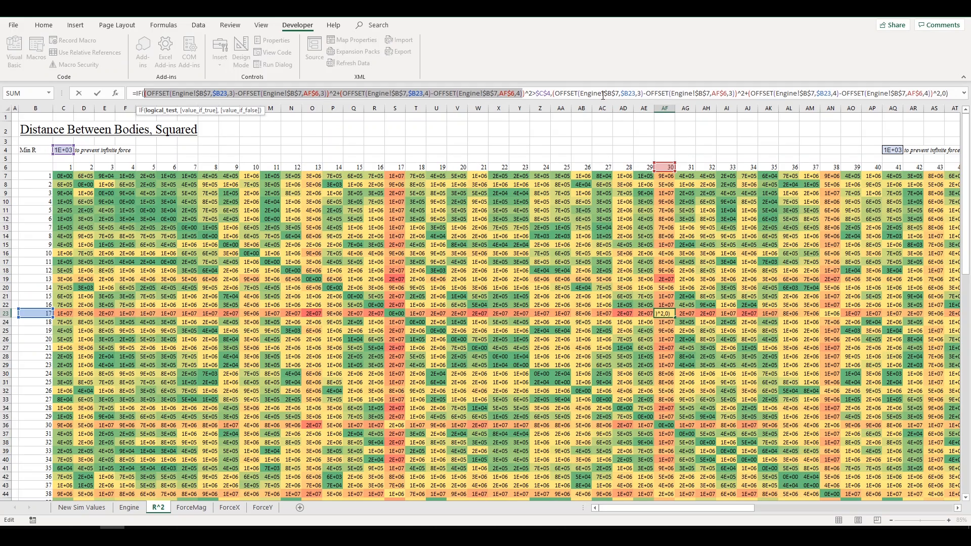
pyautogui.moveTo(559, 93); pyautogui.dragTo(915, 96)
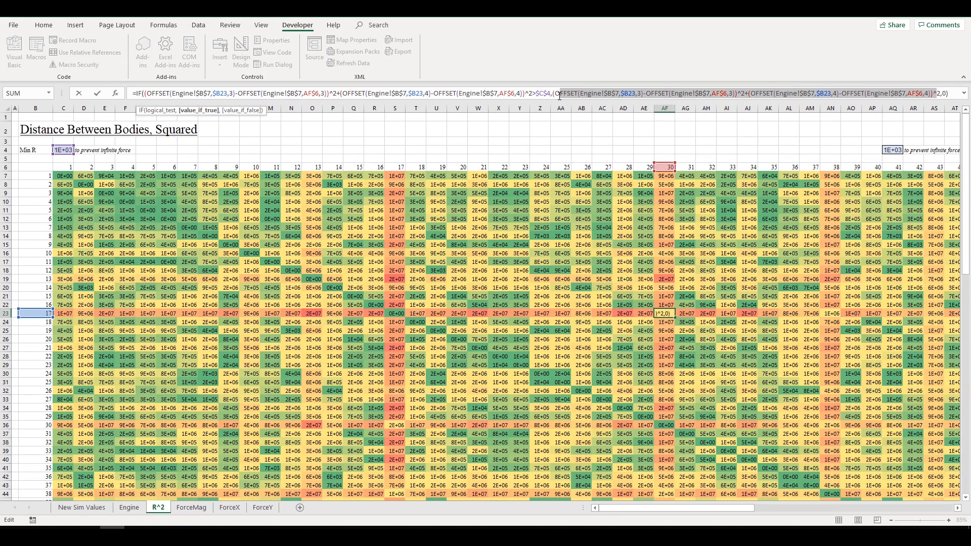
pyautogui.moveTo(553, 94); pyautogui.dragTo(936, 94)
pyautogui.moveTo(549, 93); pyautogui.dragTo(535, 92)
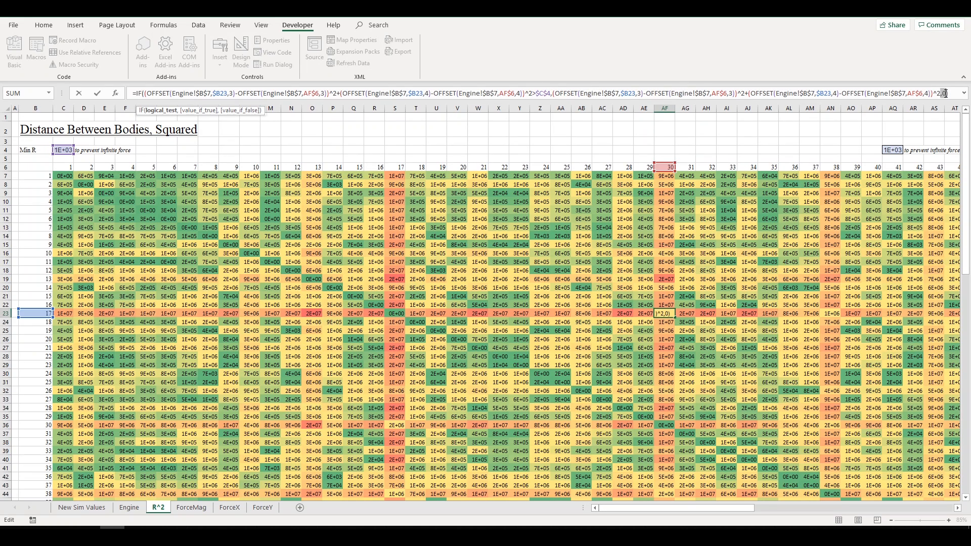
pyautogui.press('Escape')
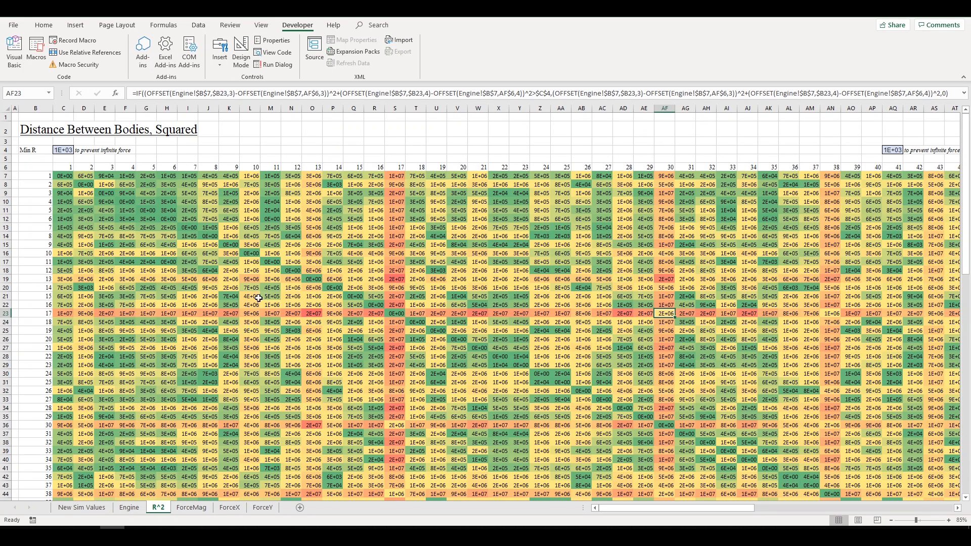
pyautogui.hotkey('alt', 'Tab')
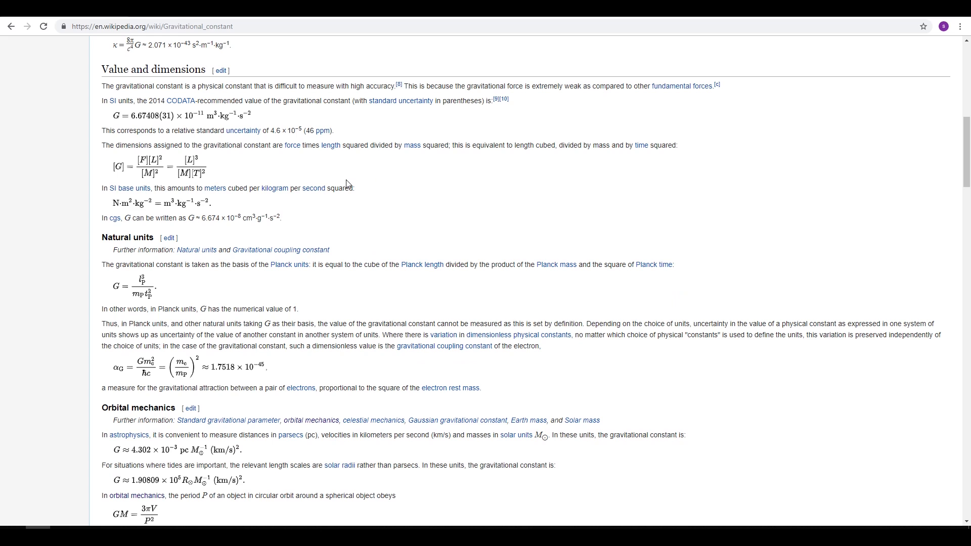
# - Glance at the workbook, then scroll the Gravitational constant article before returning to the R^2 sheet
pyautogui.hotkey('alt', 'Tab')
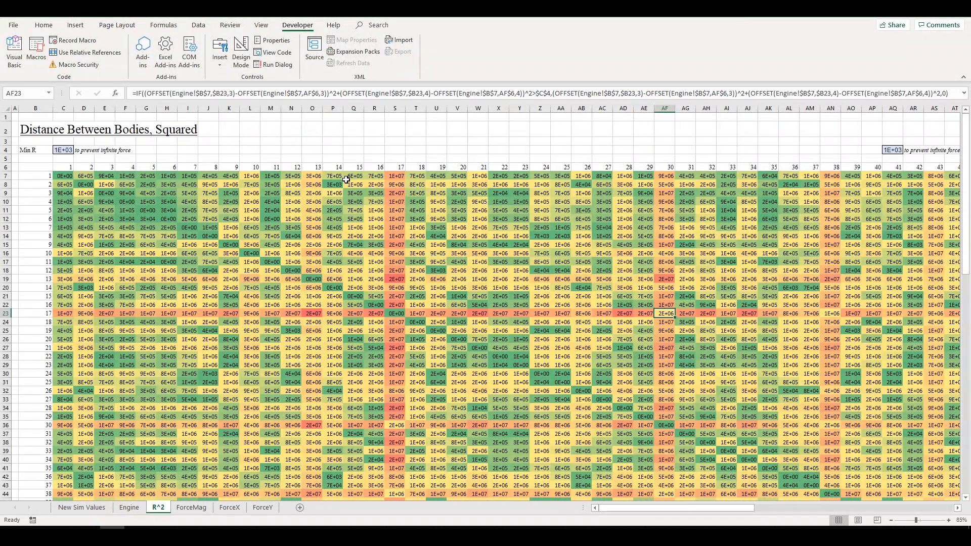
pyautogui.hotkey('alt', 'Tab')
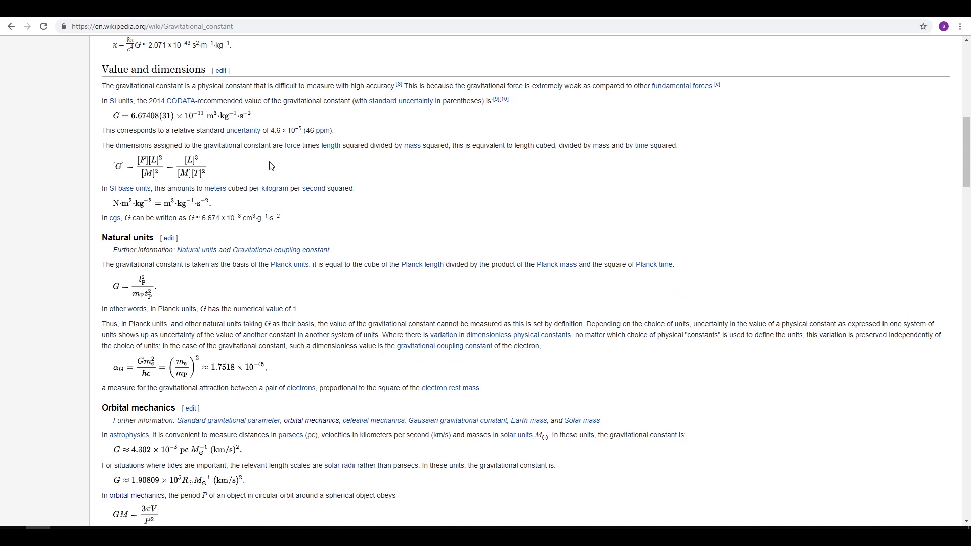
pyautogui.scroll(5, 322, 373)
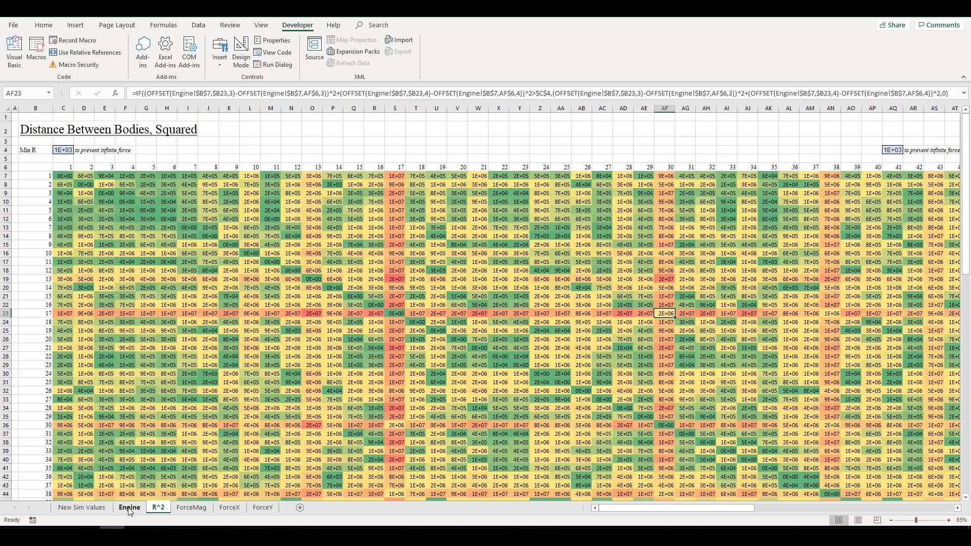
# - On the Engine sheet, highlight the total acceleration, New Velocity and New Location columns
pyautogui.click(130, 507)
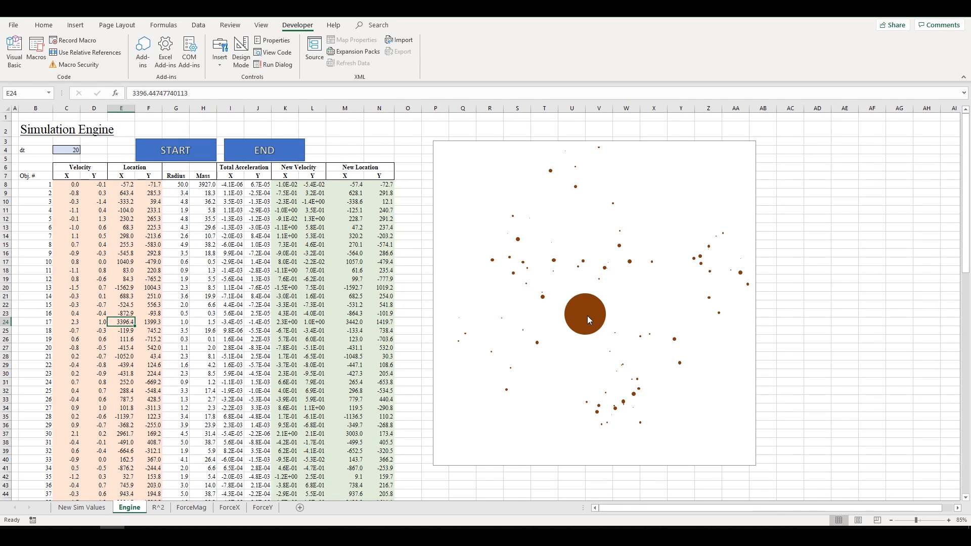
pyautogui.moveTo(588, 316)
pyautogui.moveTo(630, 262)
pyautogui.moveTo(296, 175); pyautogui.dragTo(298, 168)
pyautogui.click(351, 177)
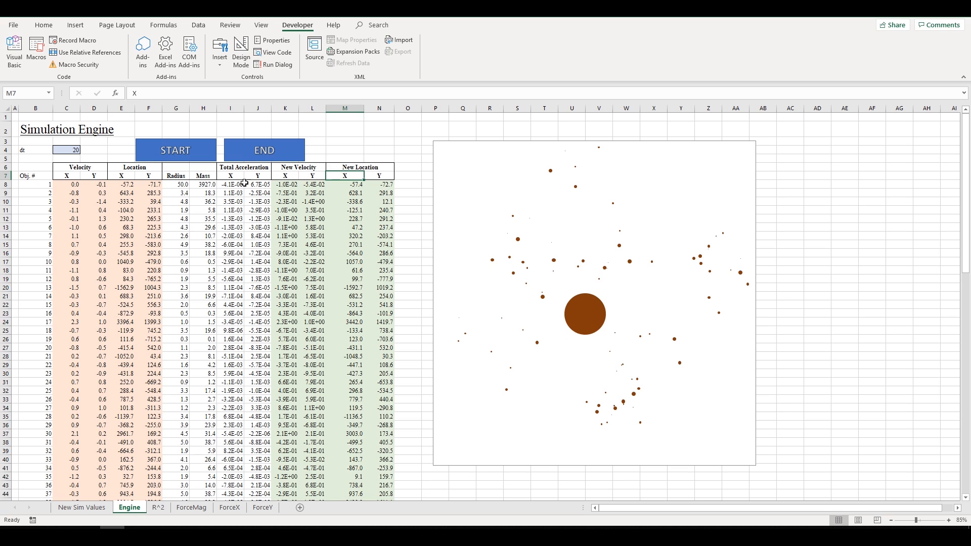
pyautogui.moveTo(240, 177); pyautogui.dragTo(262, 262)
pyautogui.moveTo(350, 261); pyautogui.dragTo(356, 255)
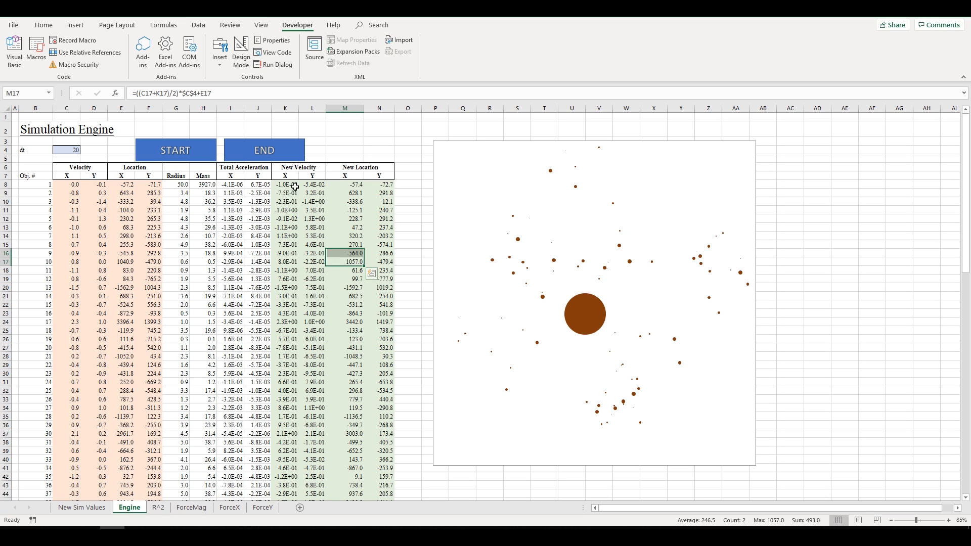
# - Inspect the X acceleration formulas of bodies 1 and 2 and the I18 total, then view ForceMag
pyautogui.click(226, 195)
pyautogui.click(273, 94)
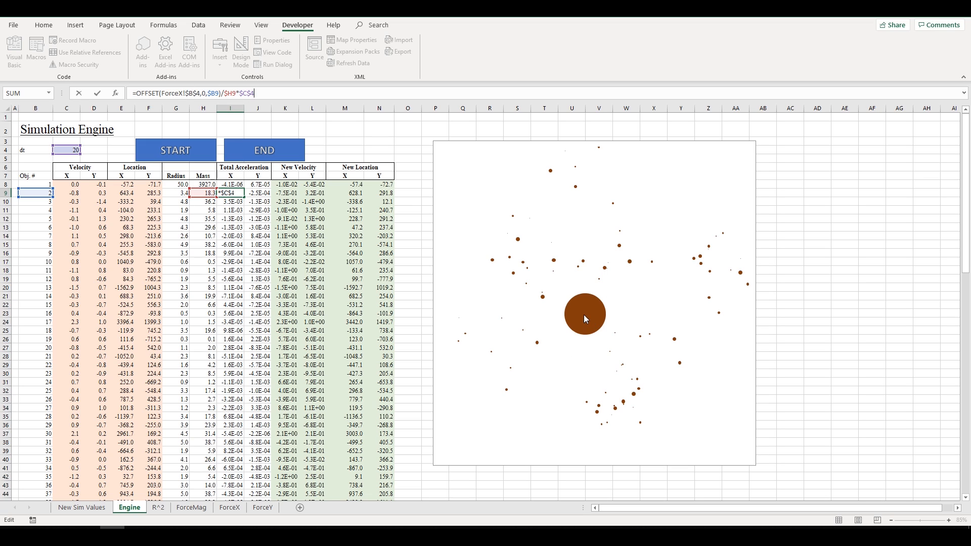
pyautogui.hotkey('ctrl', 'Return')
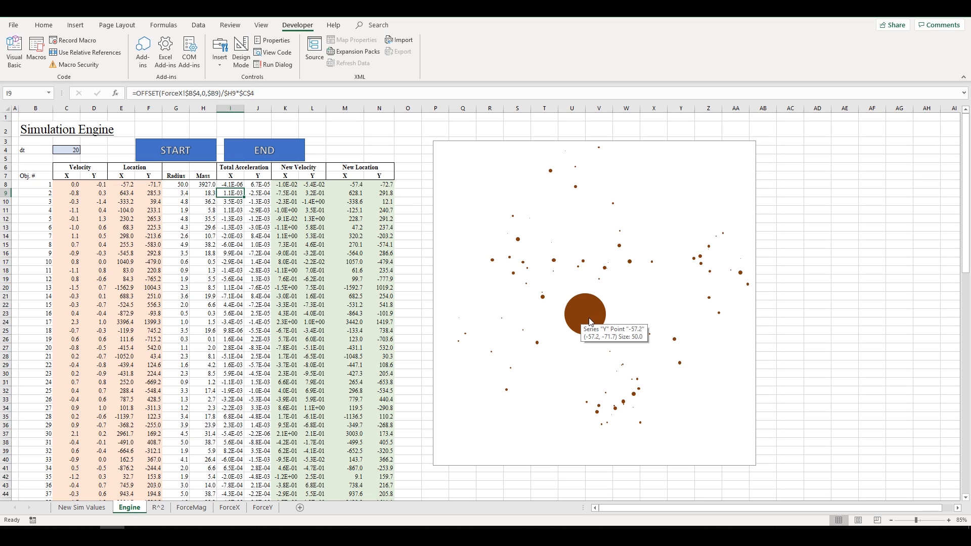
pyautogui.click(236, 184)
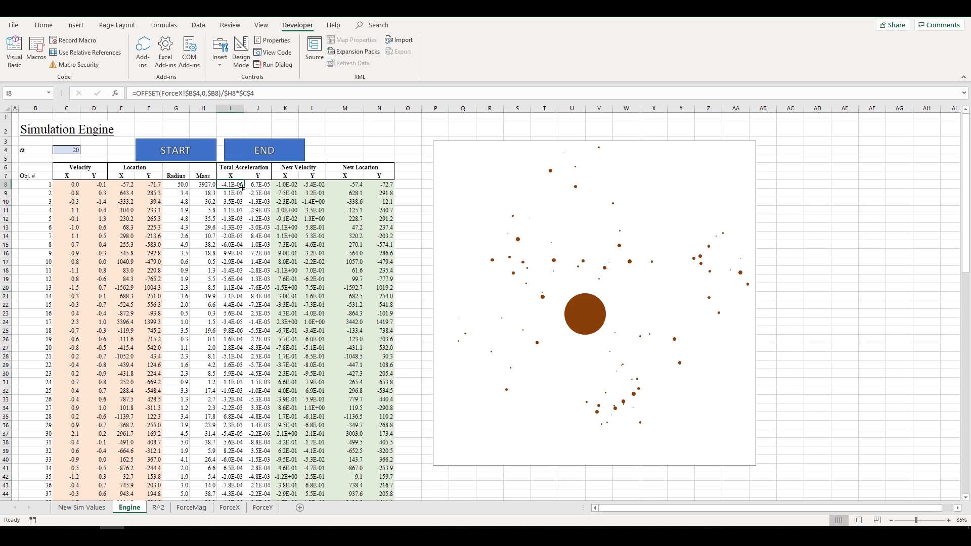
pyautogui.click(224, 269)
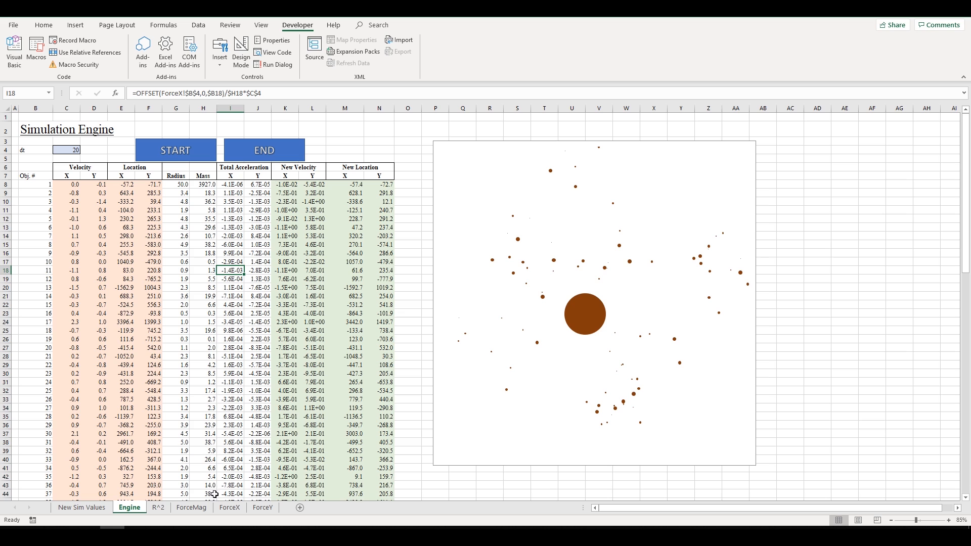
pyautogui.click(192, 507)
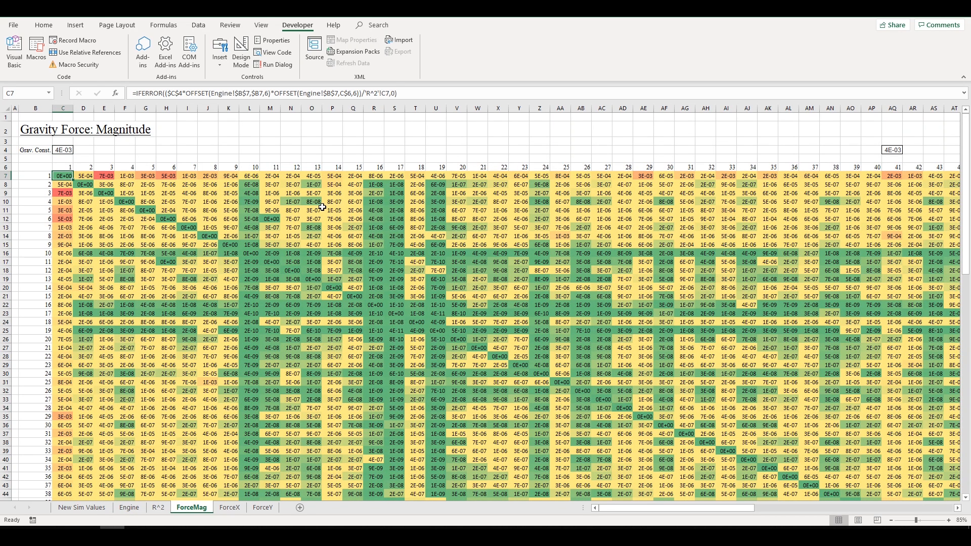
# - Walk through C7's force formula: constant $C$4, the two OFFSET mass lookups and R^2 divisor, unchanged
pyautogui.click(257, 94)
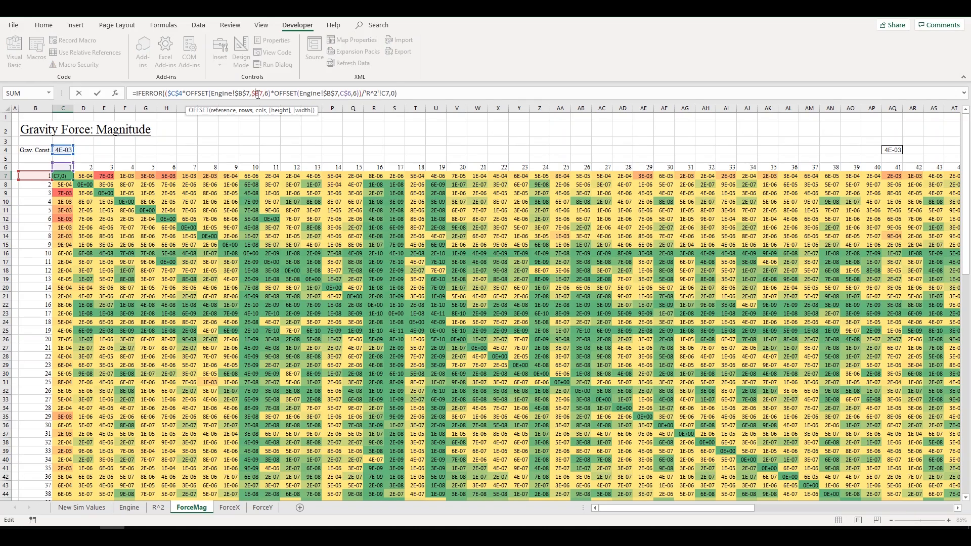
pyautogui.click(322, 92)
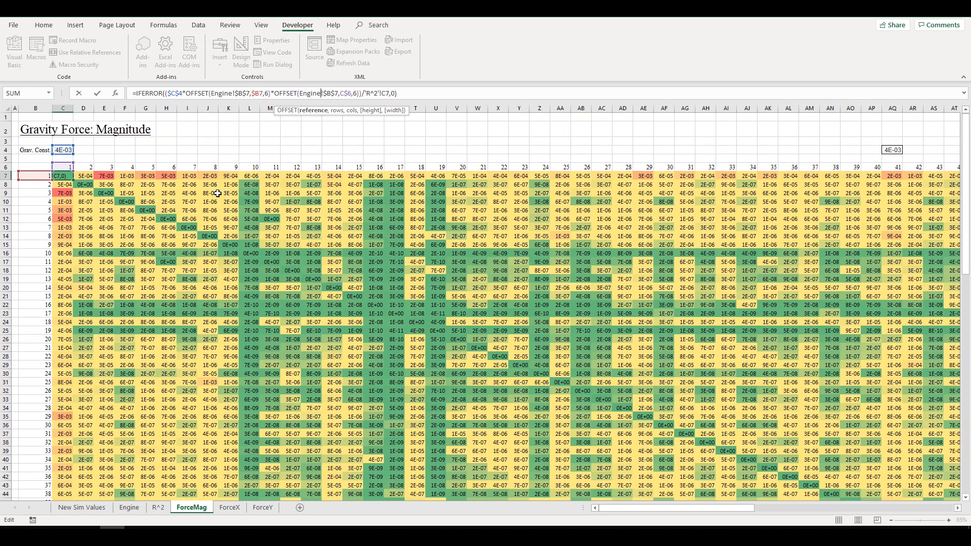
pyautogui.click(356, 93)
pyautogui.moveTo(372, 95); pyautogui.dragTo(368, 95)
pyautogui.moveTo(281, 95); pyautogui.dragTo(344, 96)
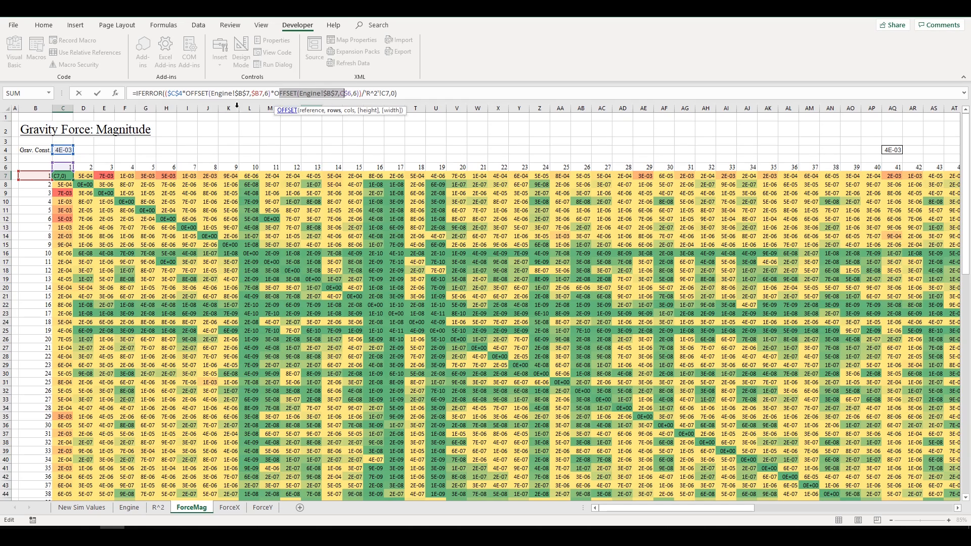
pyautogui.moveTo(186, 95); pyautogui.dragTo(270, 96)
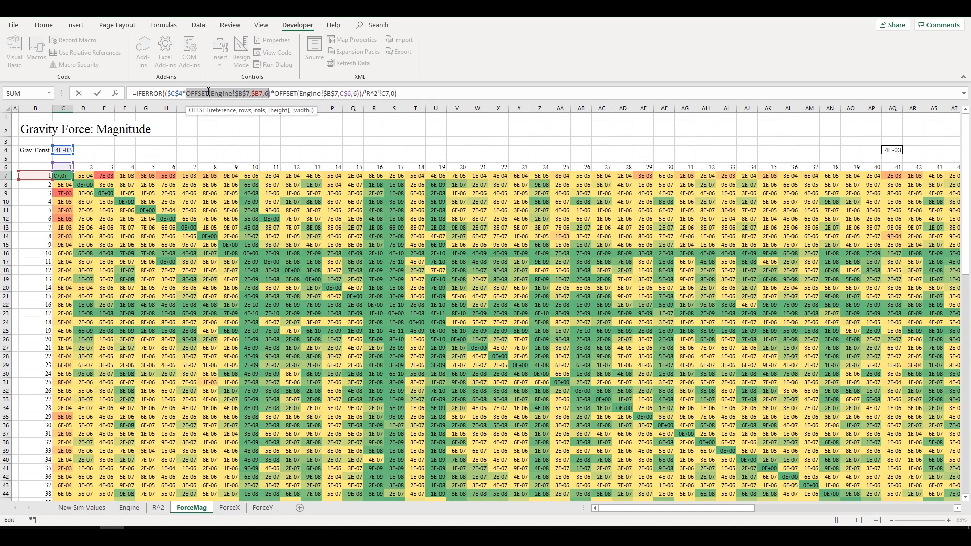
pyautogui.moveTo(171, 93); pyautogui.dragTo(177, 94)
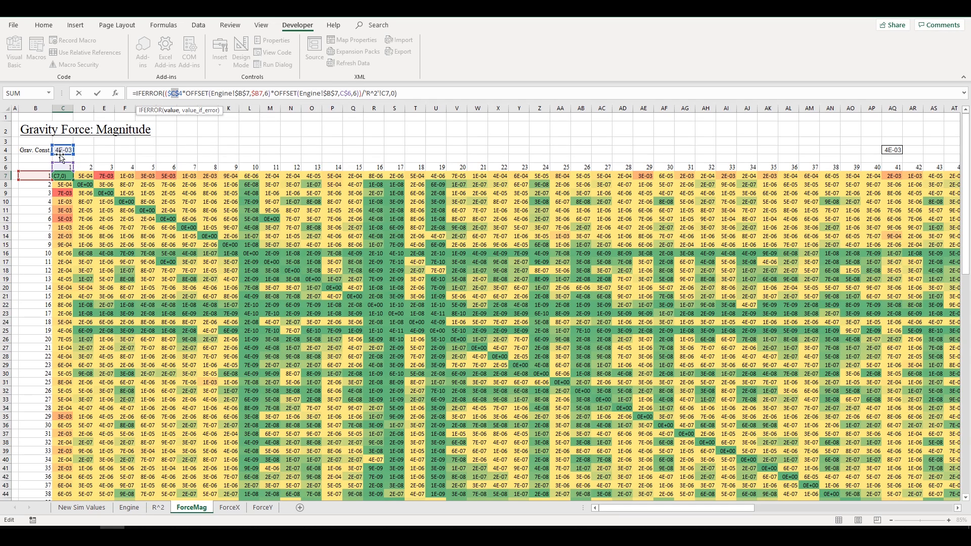
pyautogui.moveTo(398, 93); pyautogui.dragTo(129, 93)
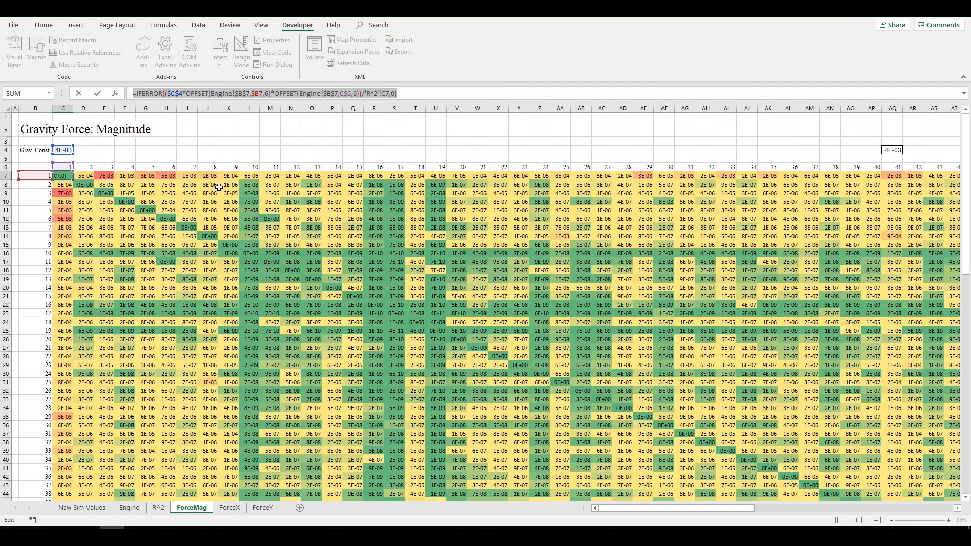
pyautogui.press('Escape')
# - Compare the force between objects 1 and 29 with its mirrored 29-to-1 value, then open ForceX
pyautogui.click(451, 252)
pyautogui.click(575, 201)
pyautogui.click(580, 270)
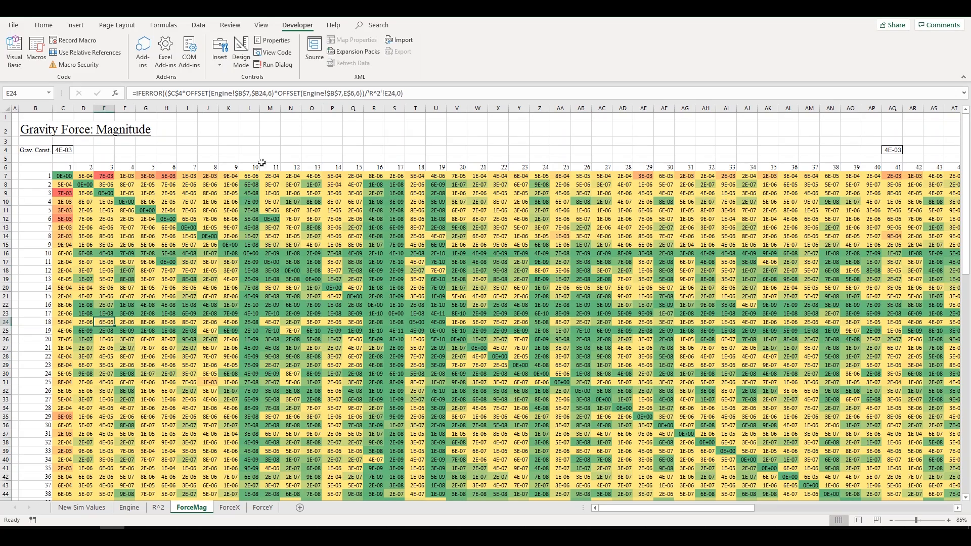
pyautogui.click(640, 167)
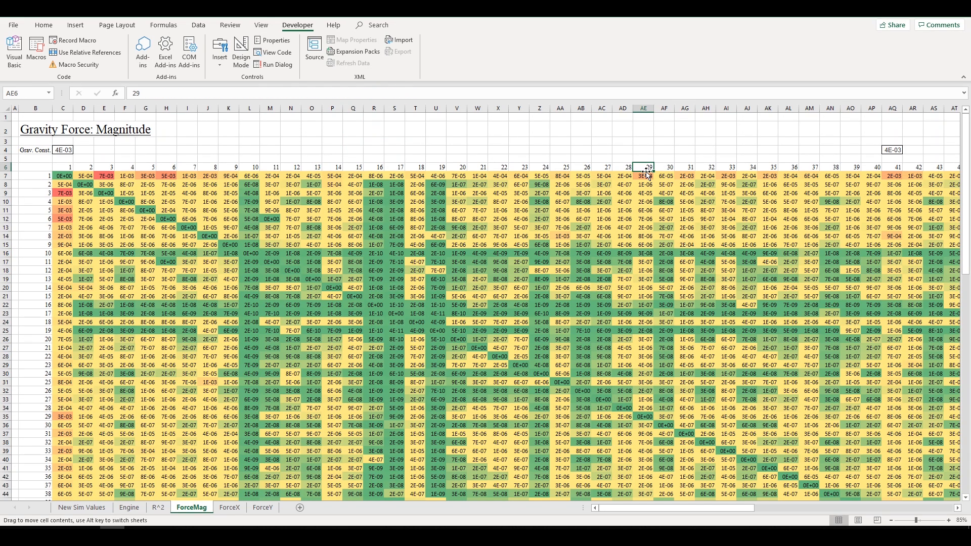
pyautogui.click(647, 176)
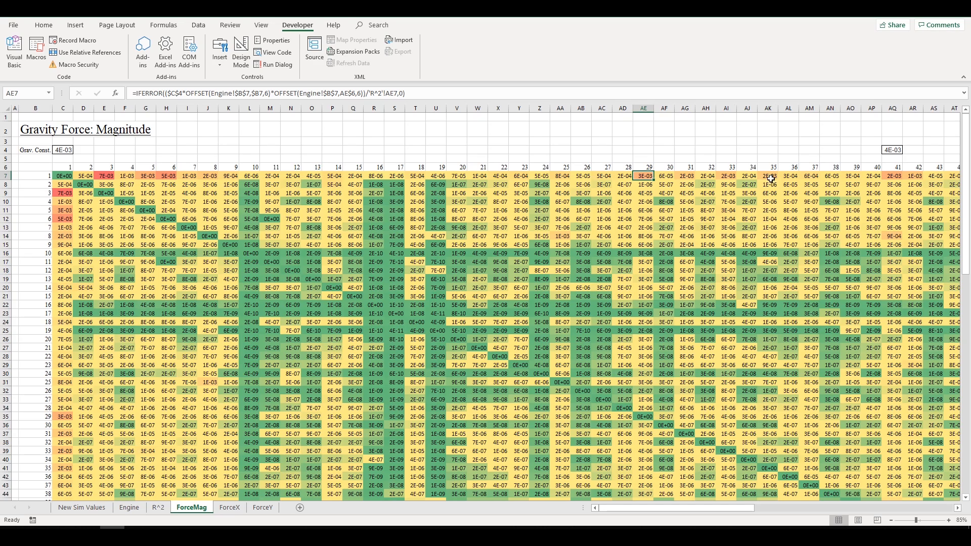
pyautogui.keyDown('ctrl'); pyautogui.click(63, 416); pyautogui.keyUp('ctrl')
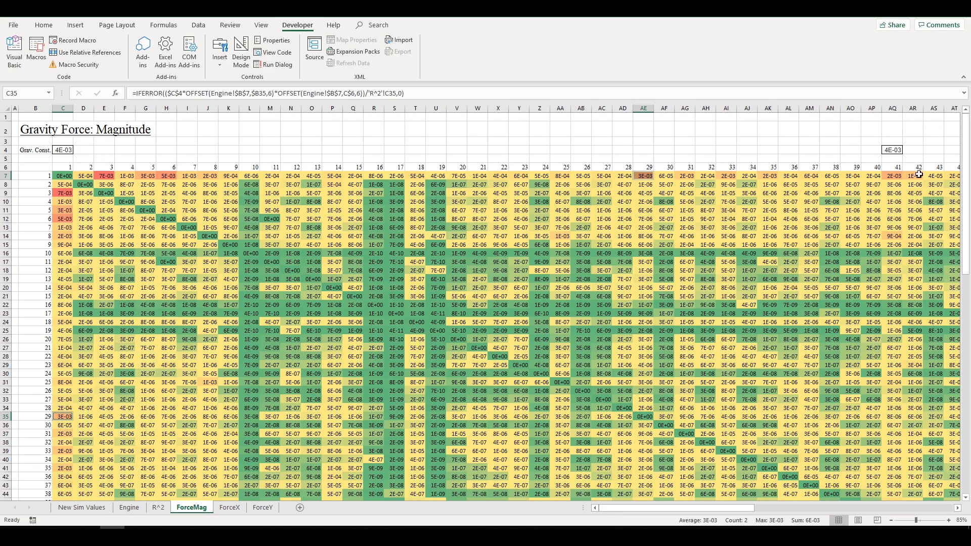
pyautogui.scroll(-8, 661, 267)
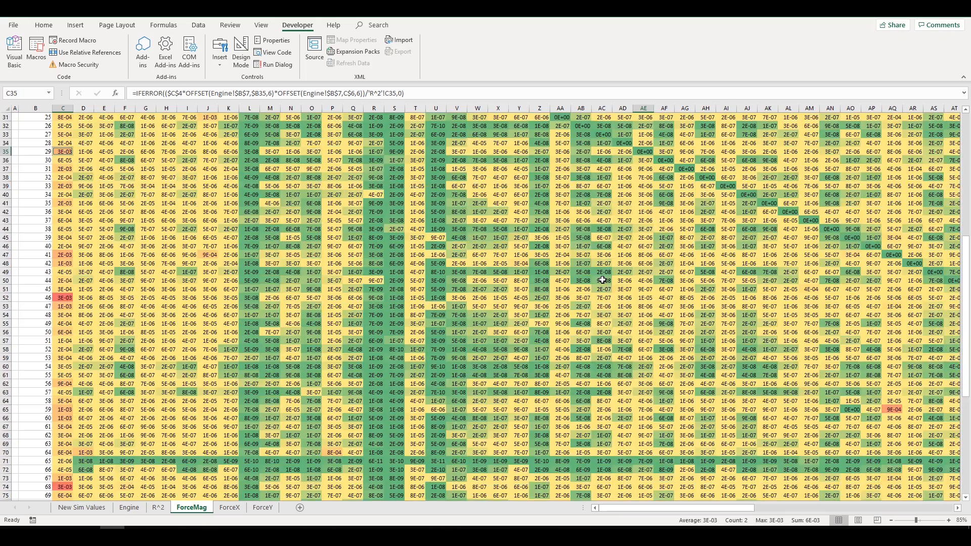
pyautogui.scroll(8, 680, 248)
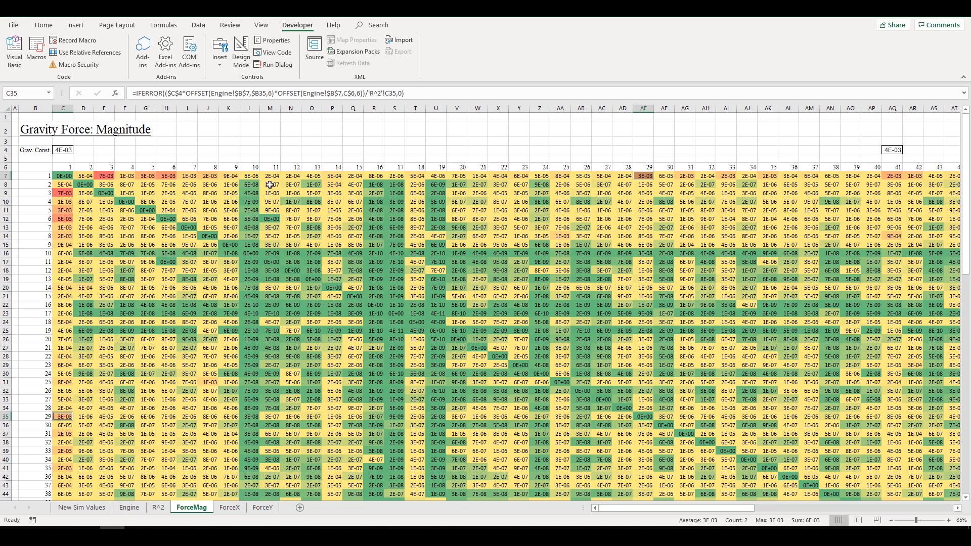
pyautogui.click(228, 507)
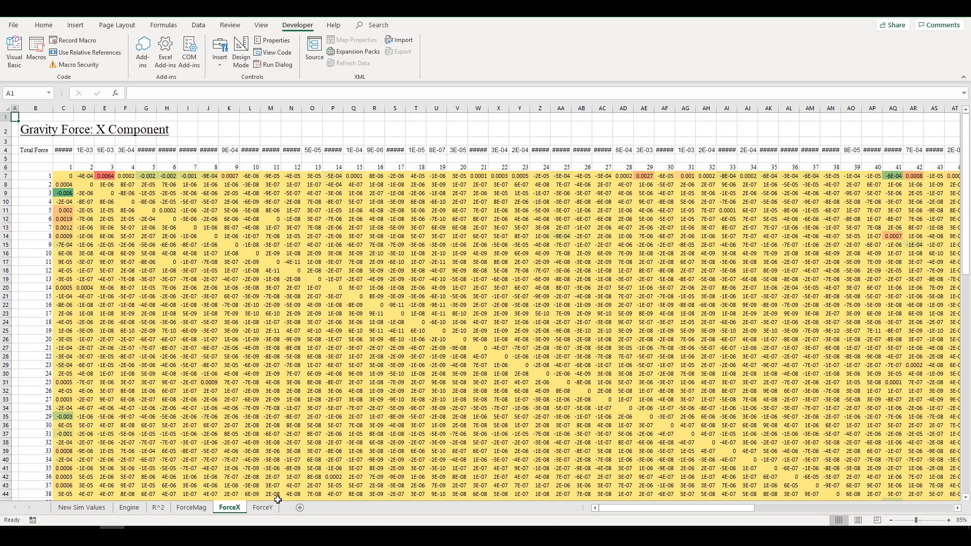
# - Flip between the ForceY, ForceX and ForceMag sheets and inspect ForceX formulas along row 7
pyautogui.click(263, 507)
pyautogui.click(225, 508)
pyautogui.click(167, 184)
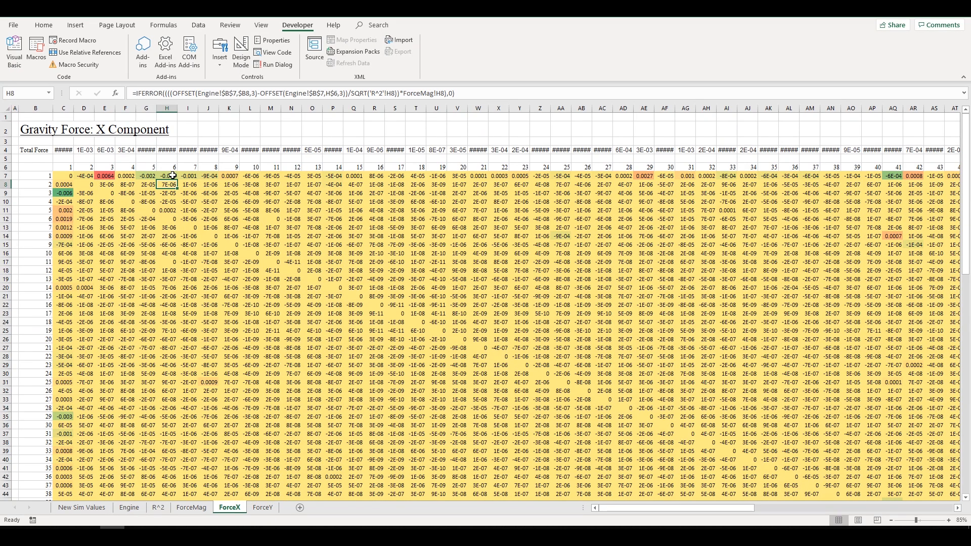
pyautogui.click(65, 179)
pyautogui.click(86, 176)
pyautogui.click(168, 177)
pyautogui.click(69, 176)
pyautogui.click(195, 507)
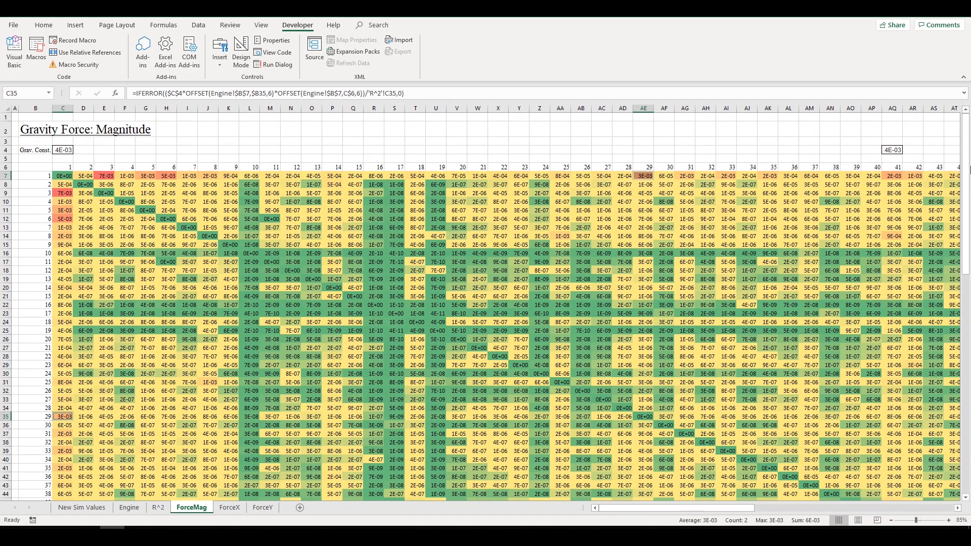
pyautogui.click(239, 513)
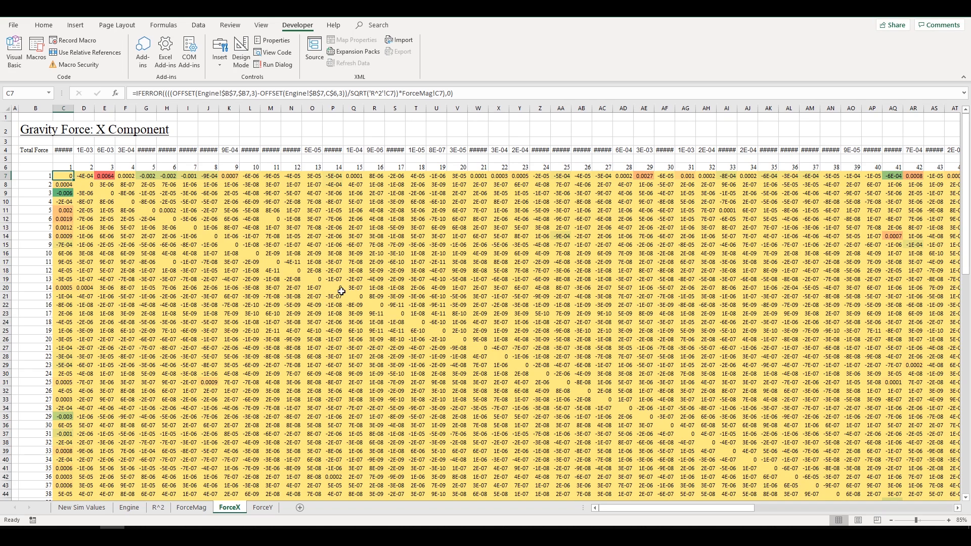
# - Compare E7's X force formula against the magnitude and Y sheets, leave it unchanged, and return to Engine
pyautogui.click(105, 176)
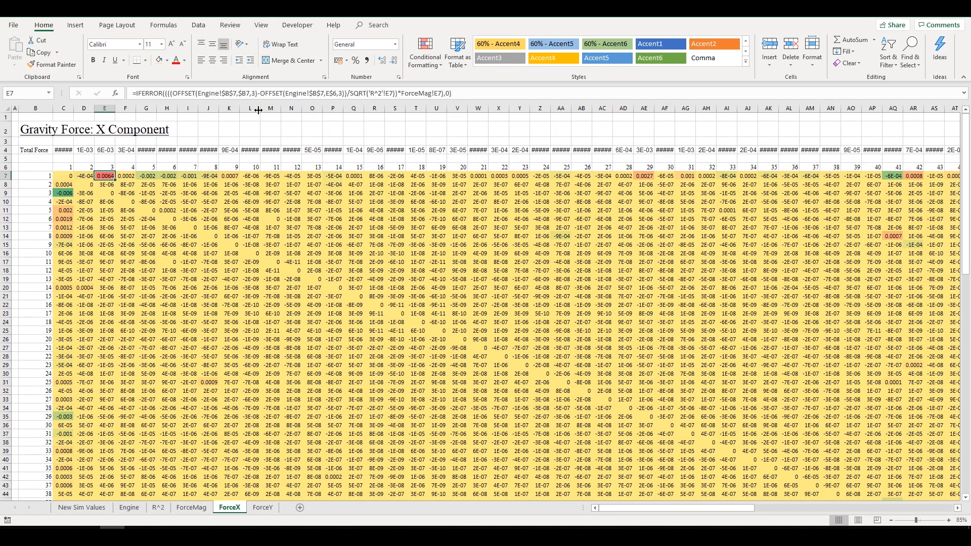
pyautogui.click(195, 509)
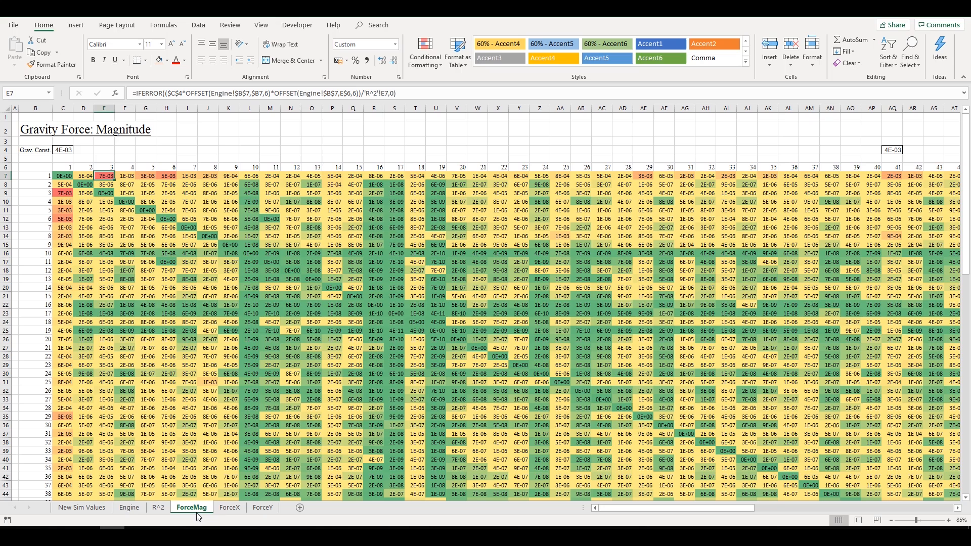
pyautogui.click(230, 509)
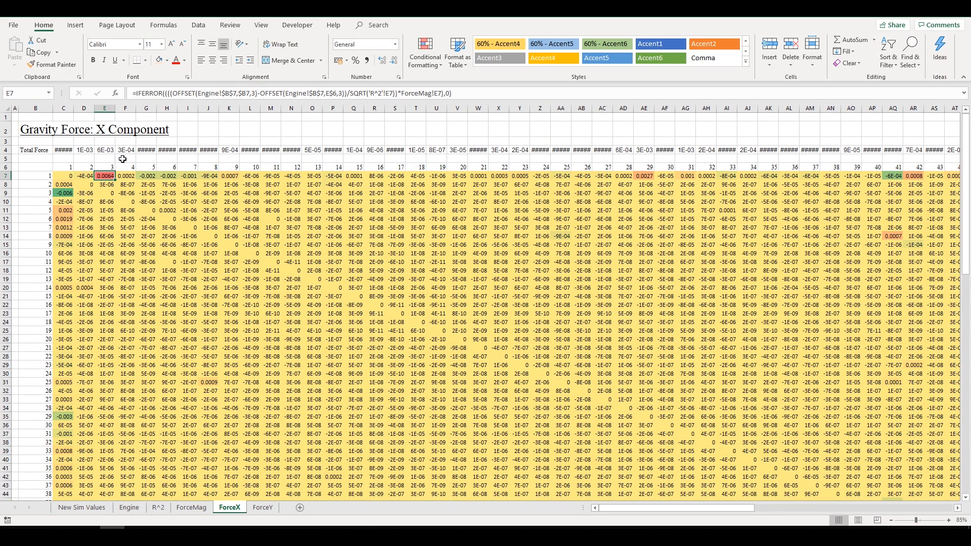
pyautogui.click(265, 509)
pyautogui.click(198, 508)
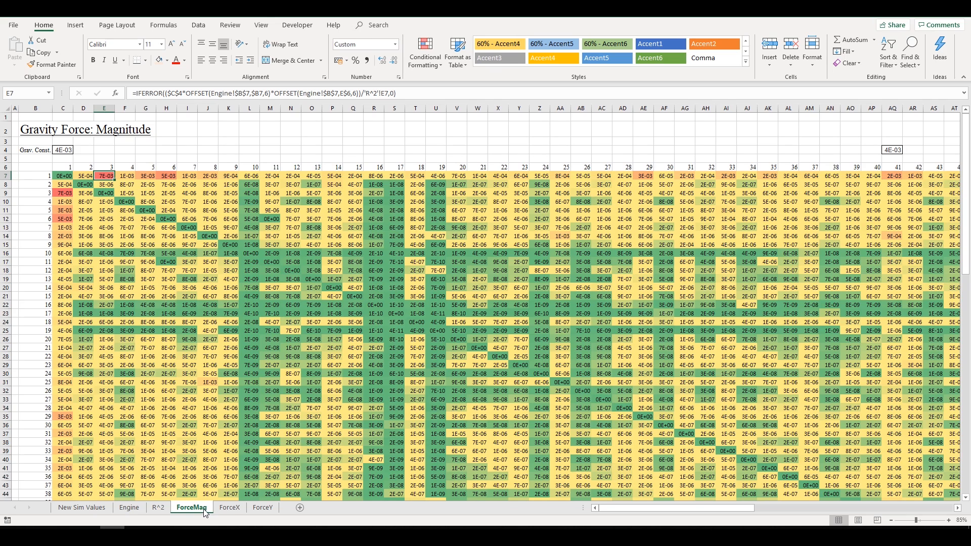
pyautogui.click(230, 509)
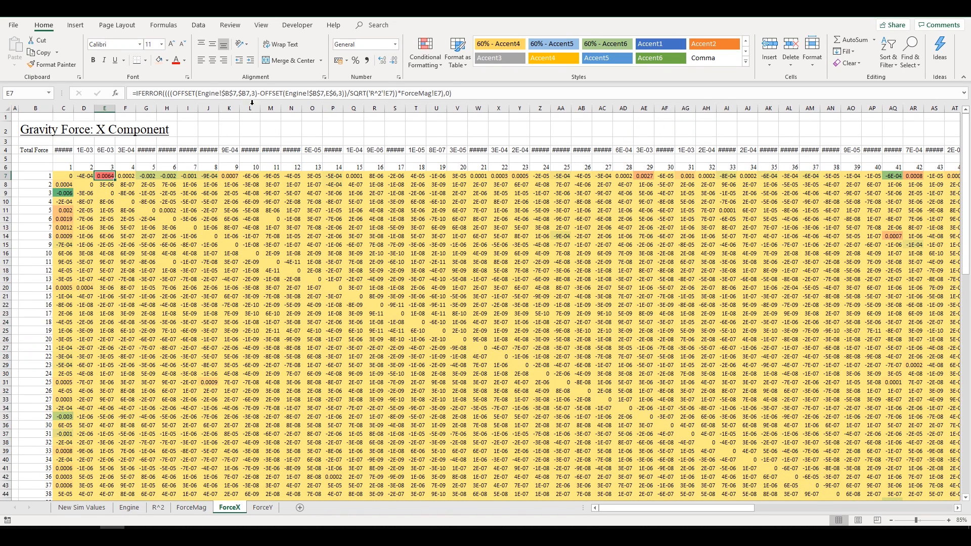
pyautogui.click(262, 508)
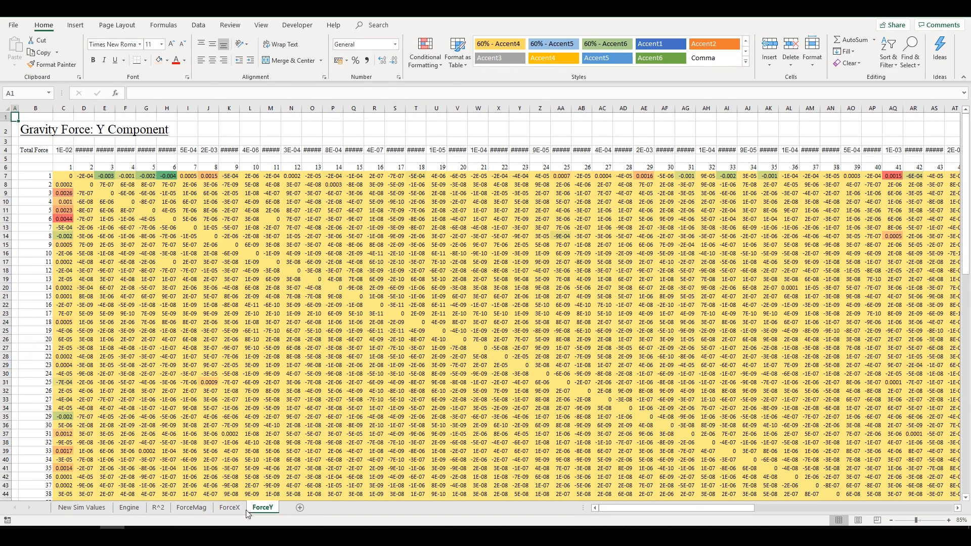
pyautogui.click(232, 509)
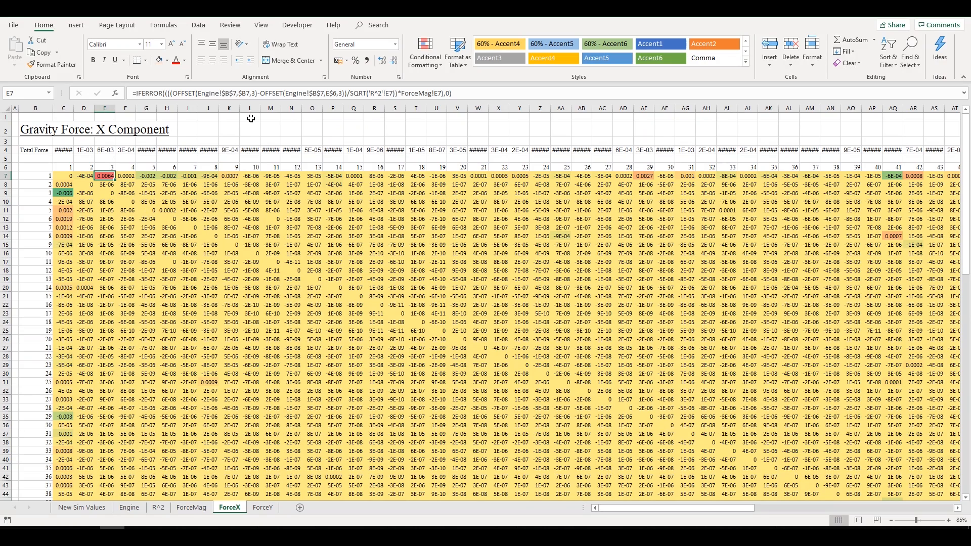
pyautogui.click(219, 93)
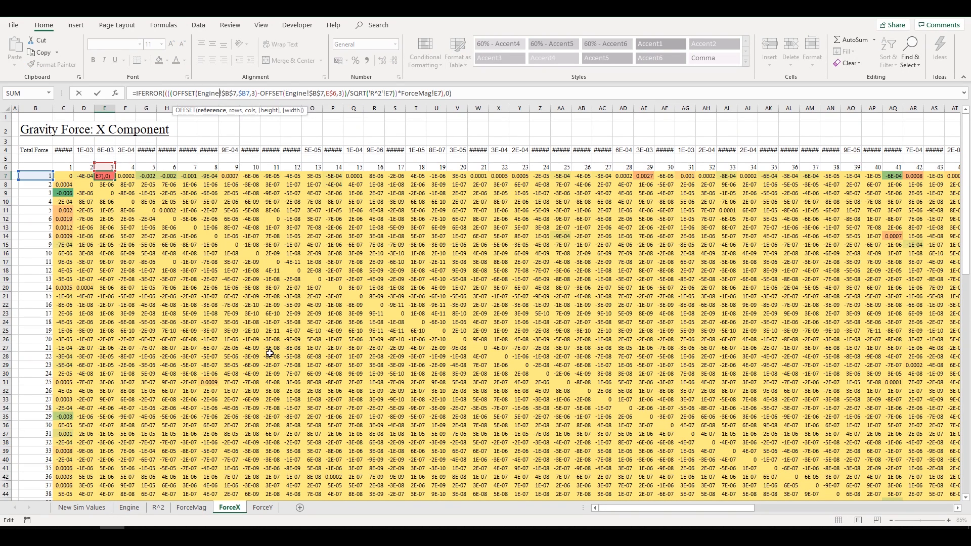
pyautogui.click(202, 259)
pyautogui.press('Escape')
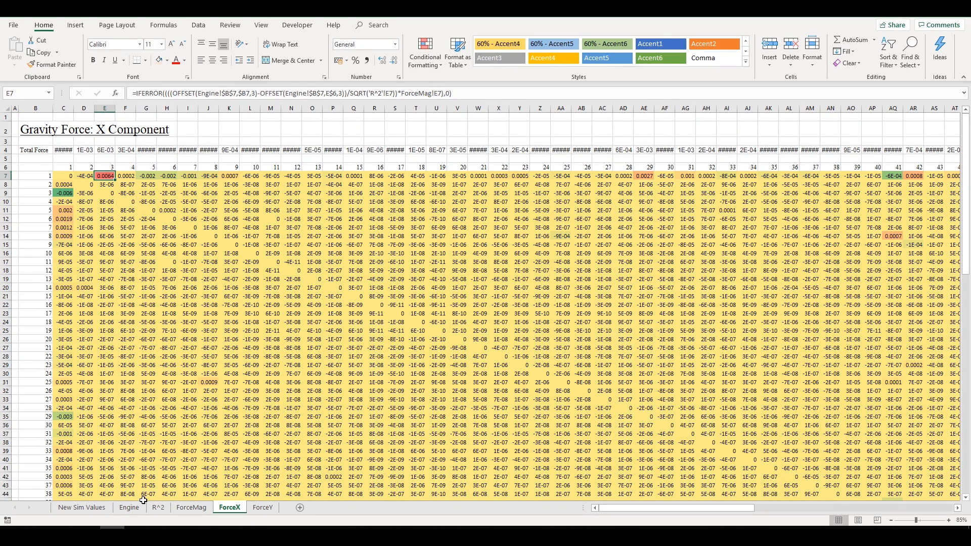
pyautogui.click(129, 507)
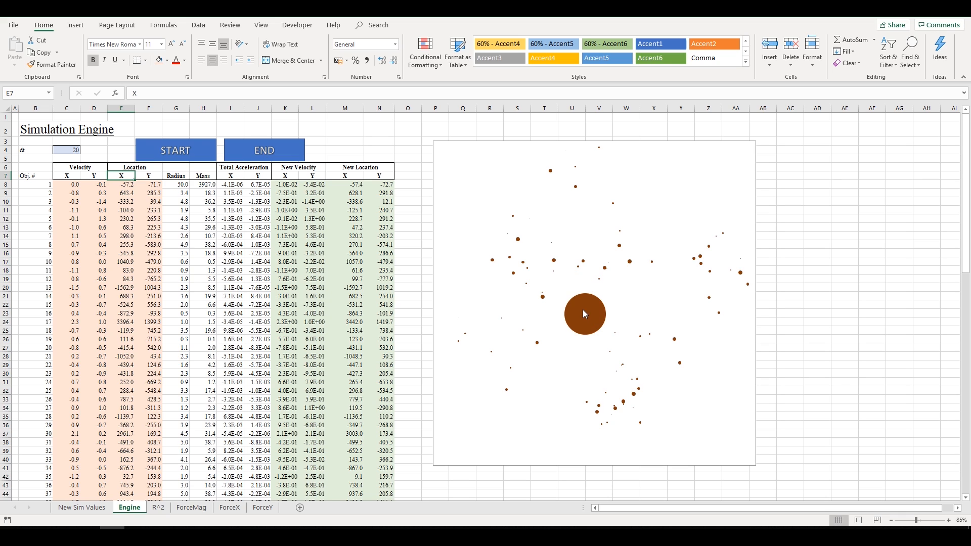
# - On the ForceX sheet, inspect the C9 and E7 force formulas against body numbers in B9 and C6
pyautogui.moveTo(581, 318)
pyautogui.click(235, 510)
pyautogui.click(264, 507)
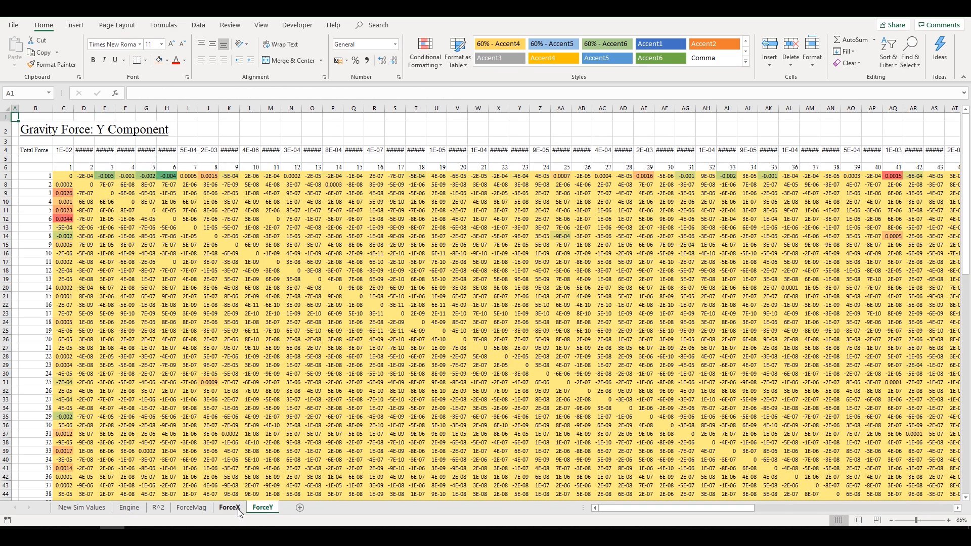
pyautogui.click(229, 507)
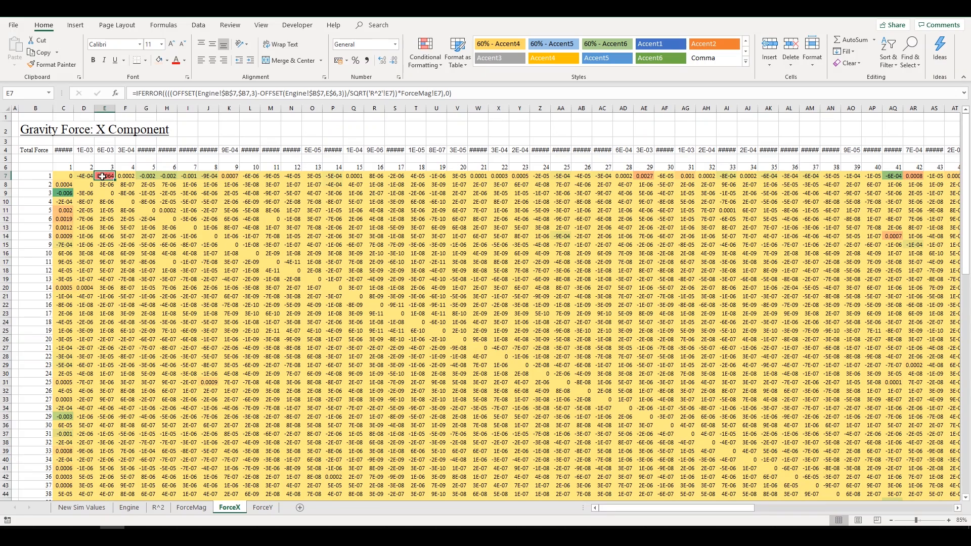
pyautogui.click(66, 193)
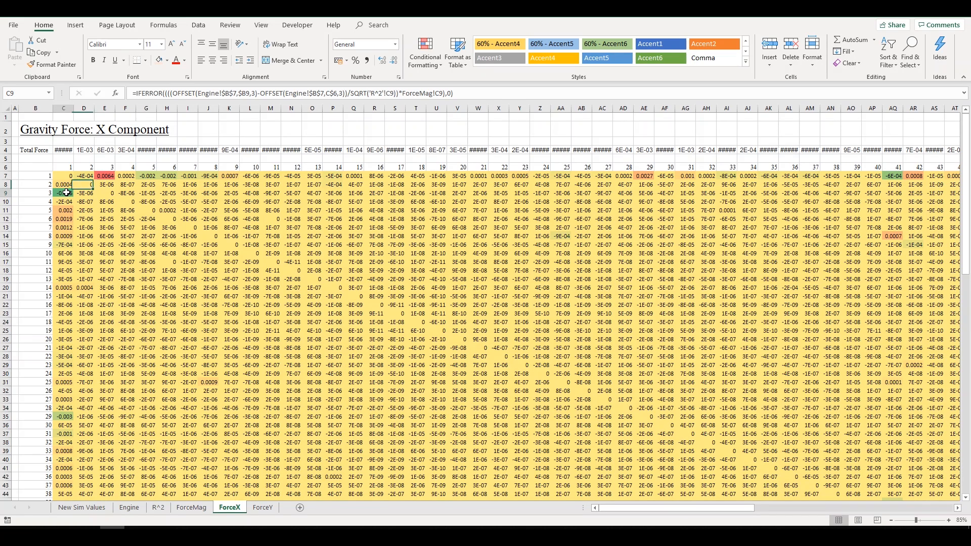
pyautogui.click(109, 175)
pyautogui.click(49, 192)
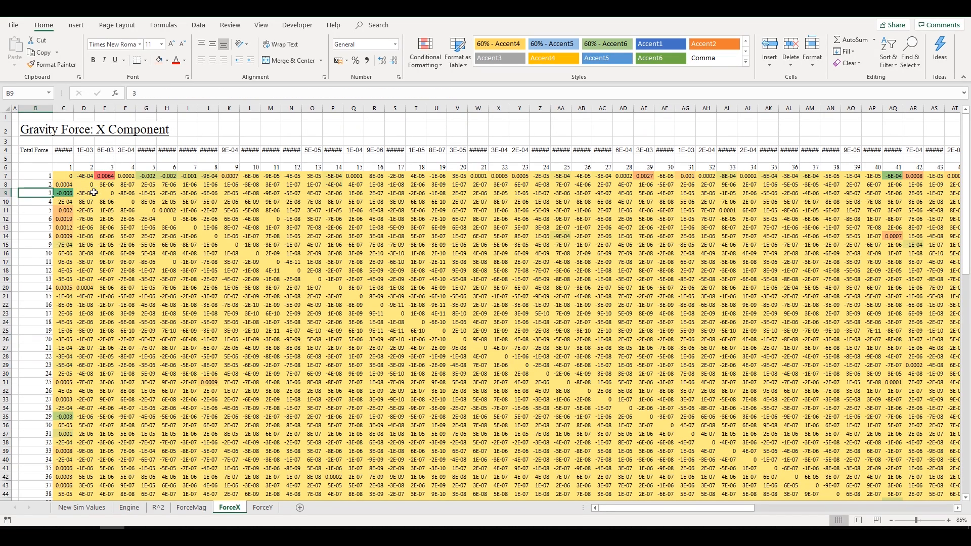
pyautogui.click(69, 193)
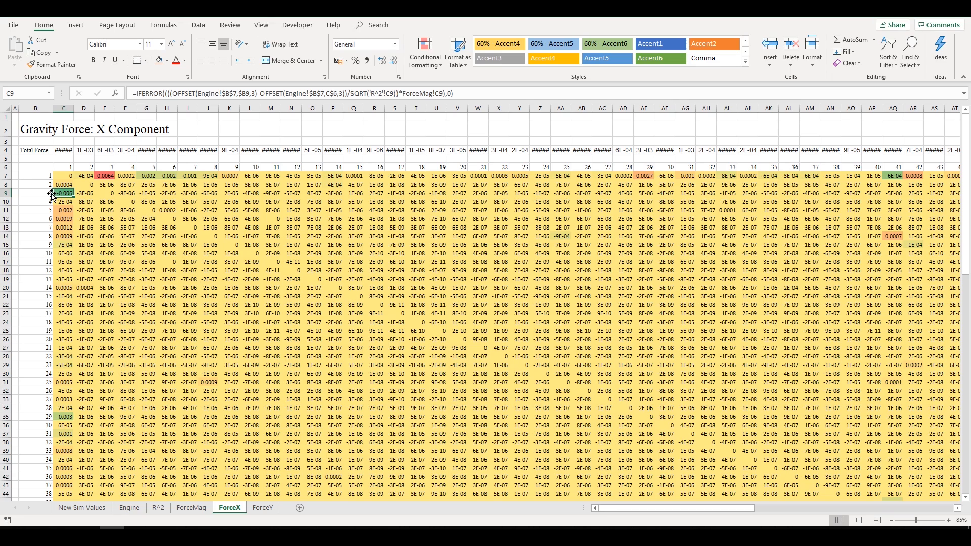
pyautogui.click(49, 194)
pyautogui.click(63, 193)
pyautogui.click(64, 167)
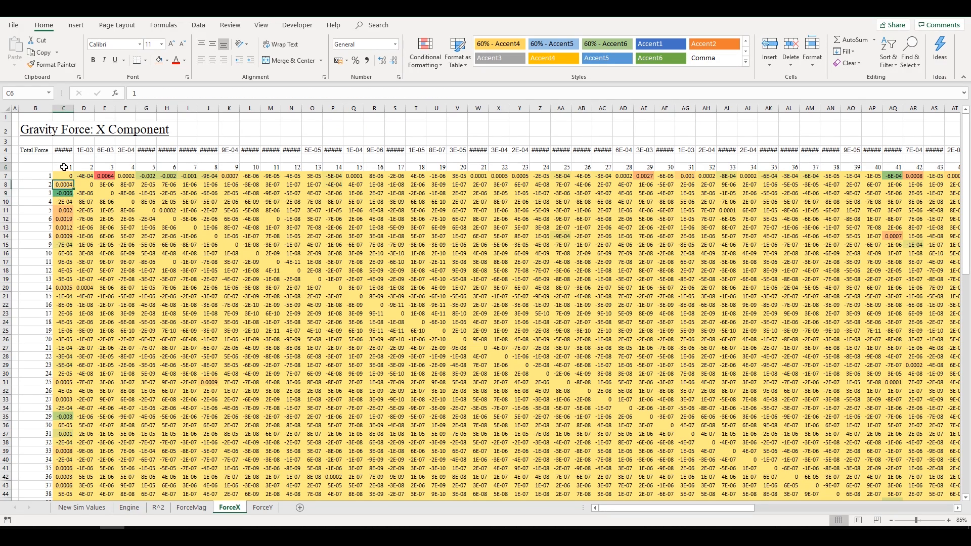
# - Compare the E7 and C9 force formulas once more, then go back to the Engine sheet
pyautogui.click(64, 192)
pyautogui.click(49, 194)
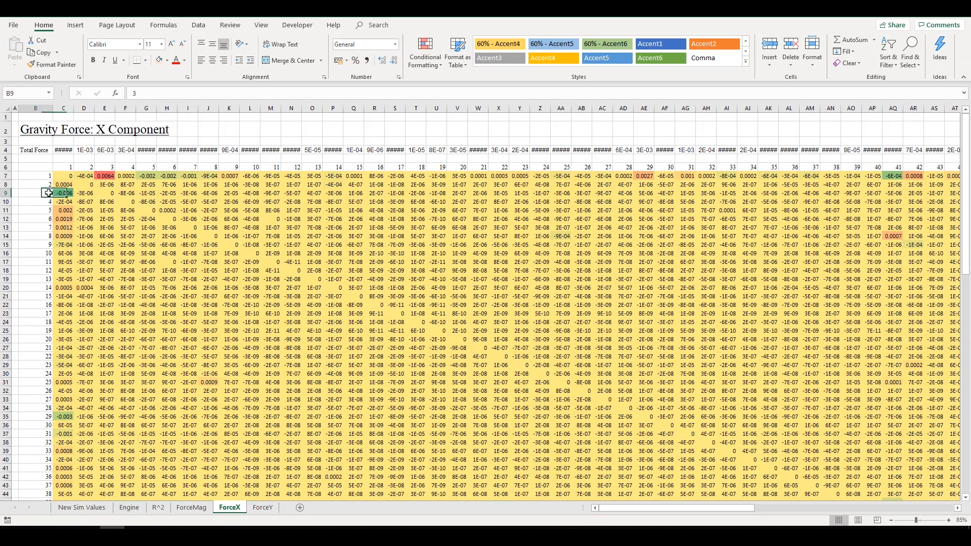
pyautogui.click(103, 174)
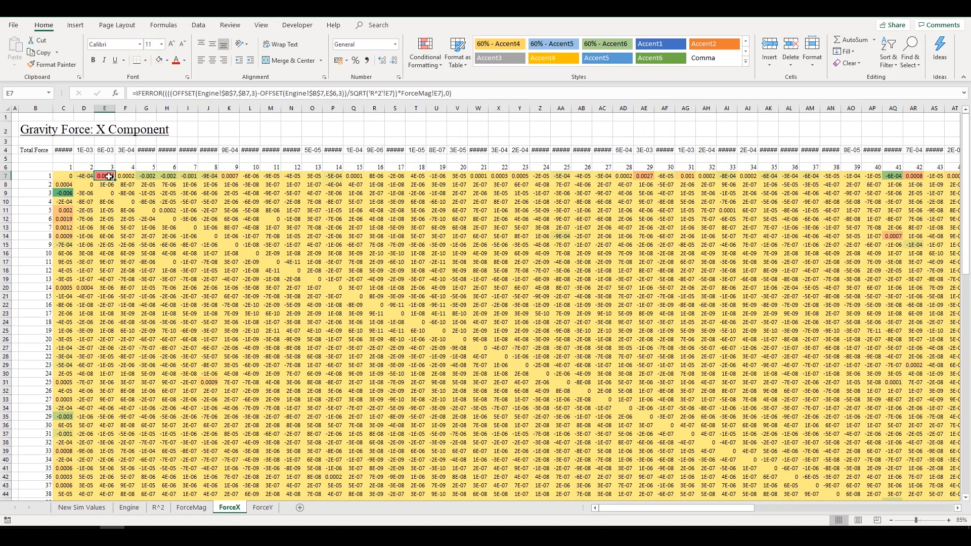
pyautogui.click(65, 195)
pyautogui.click(104, 177)
pyautogui.click(71, 195)
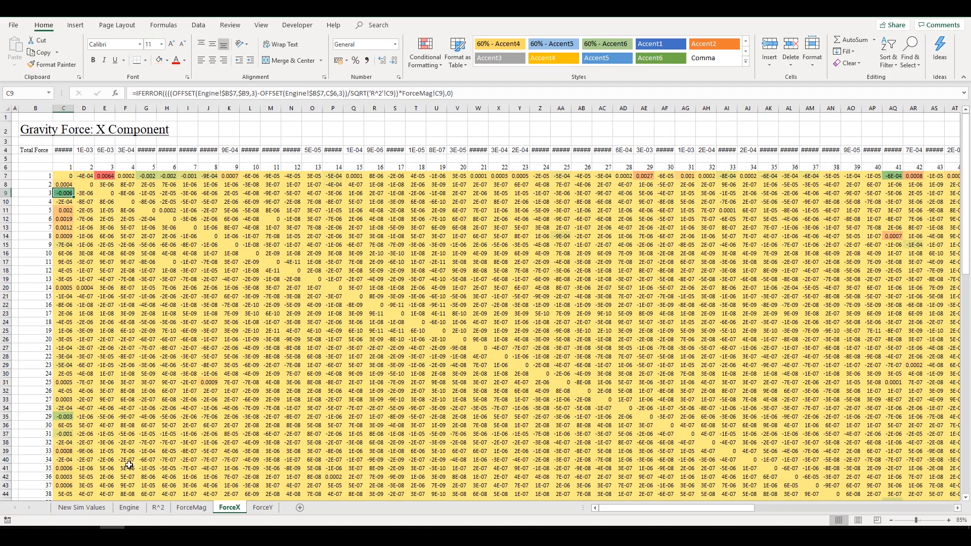
pyautogui.click(129, 507)
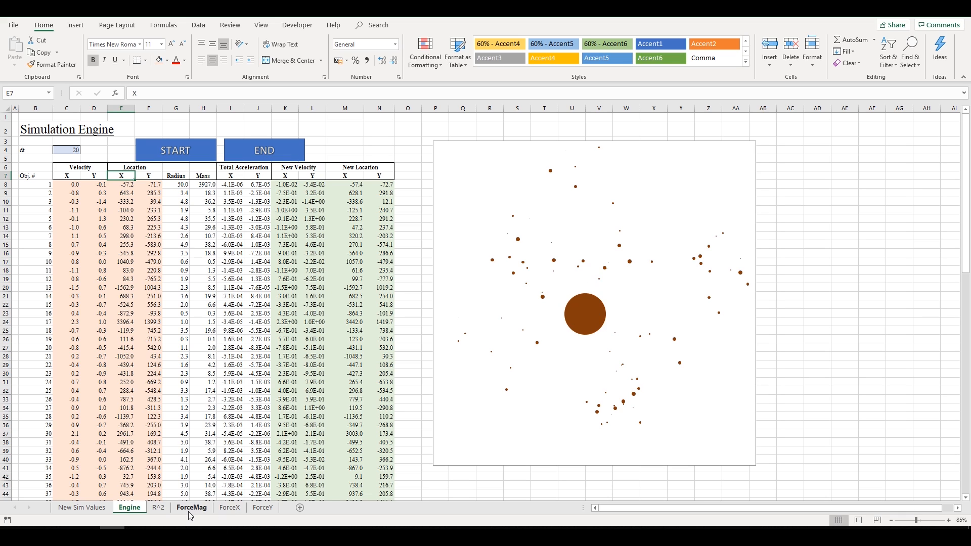
pyautogui.click(295, 184)
pyautogui.click(258, 184)
pyautogui.click(231, 184)
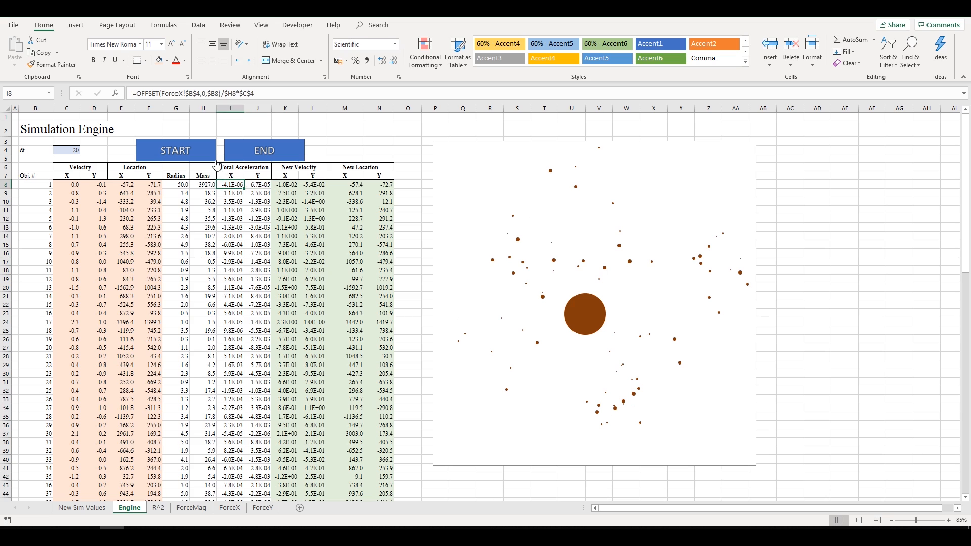
pyautogui.click(218, 92)
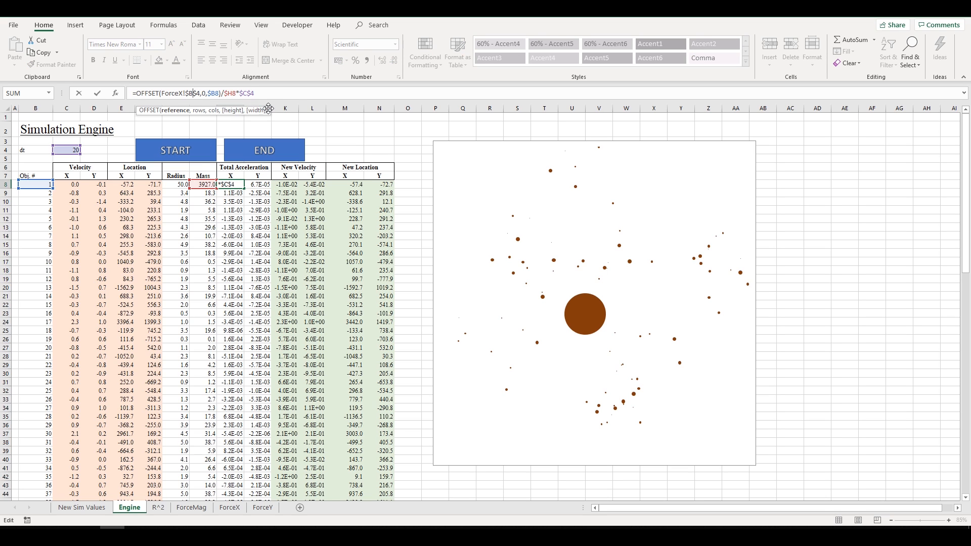
pyautogui.press('Escape')
pyautogui.click(275, 93)
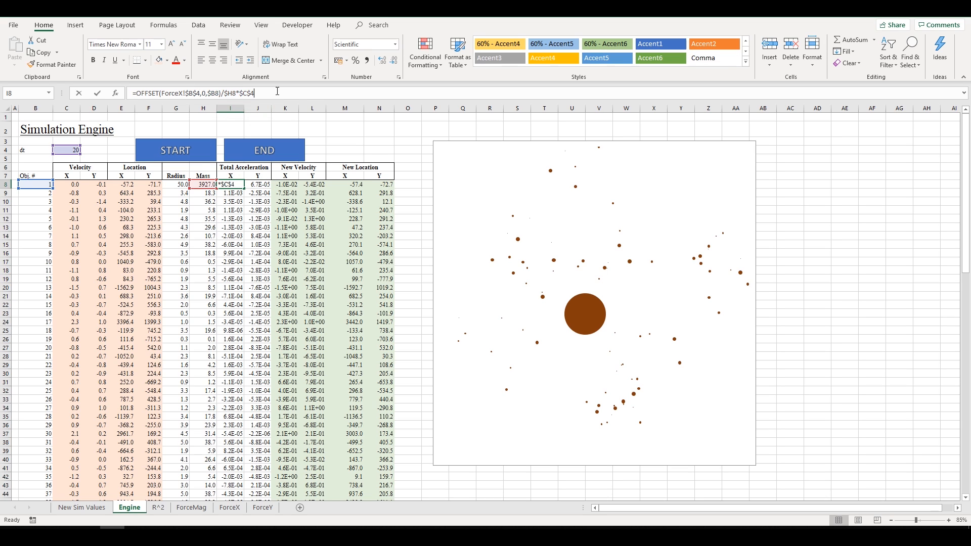
pyautogui.press('Escape')
pyautogui.click(230, 507)
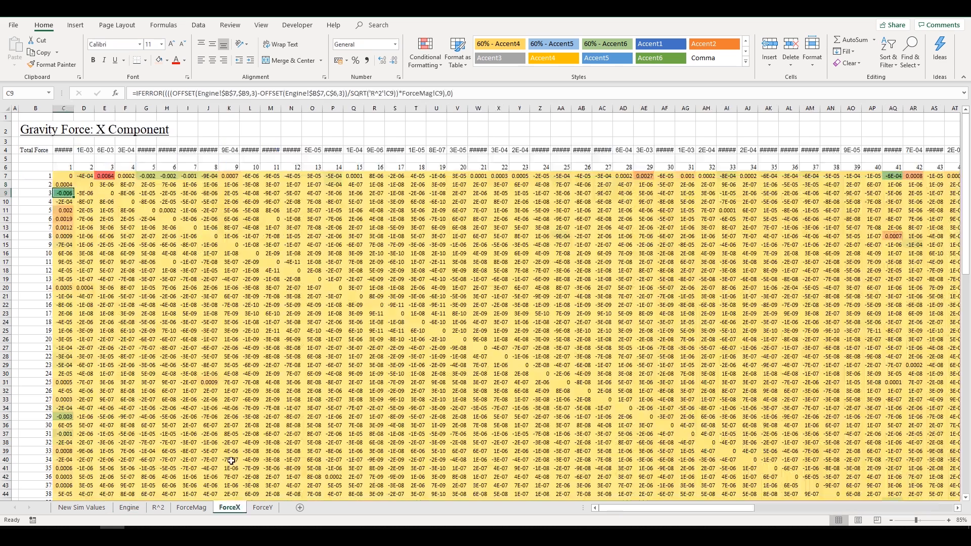
pyautogui.click(85, 150)
pyautogui.moveTo(64, 150); pyautogui.dragTo(540, 150)
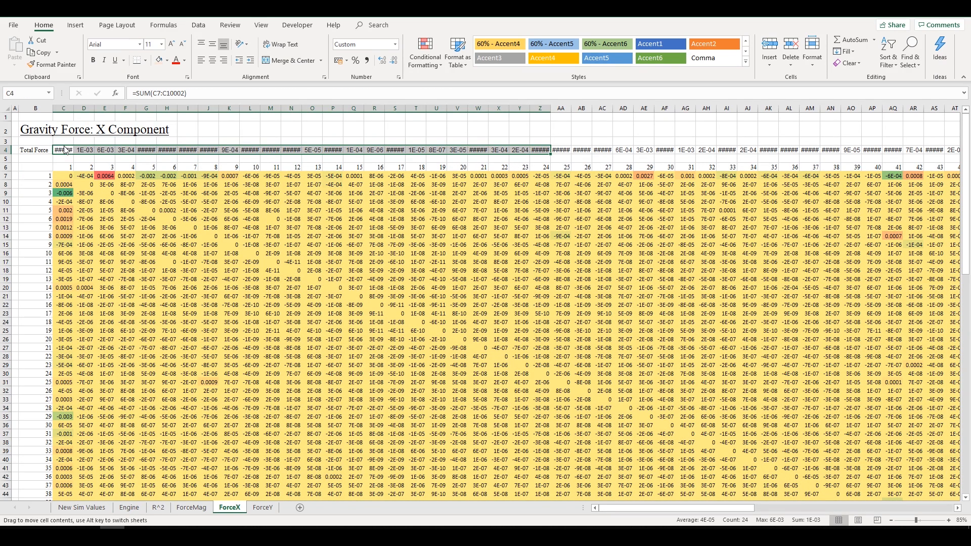
pyautogui.click(196, 93)
pyautogui.press('Escape')
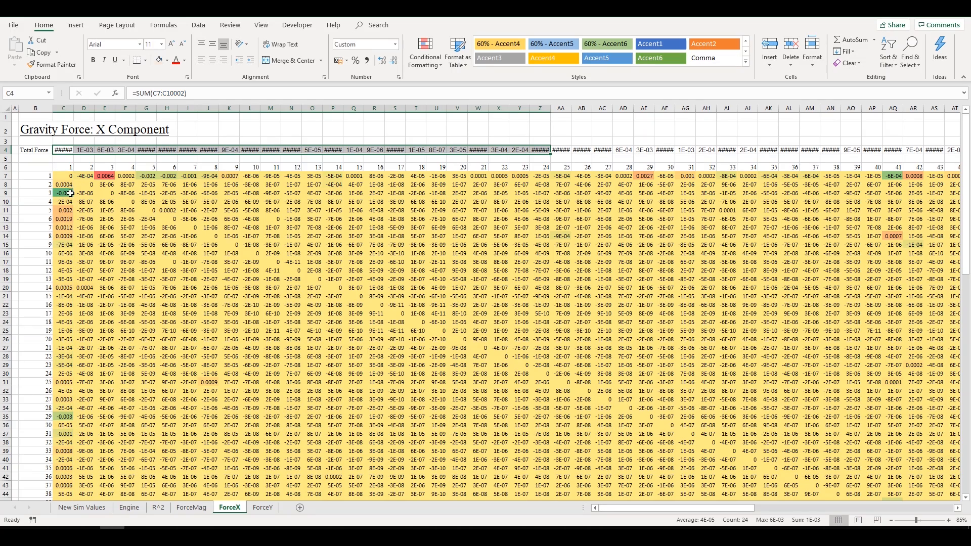
pyautogui.click(68, 167)
pyautogui.click(86, 151)
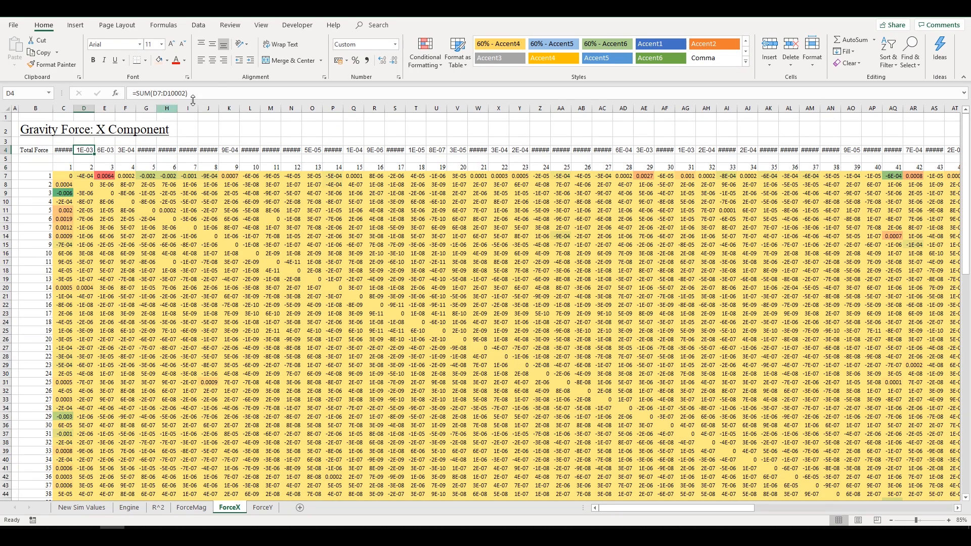
pyautogui.click(218, 90)
pyautogui.press('Escape')
pyautogui.click(129, 507)
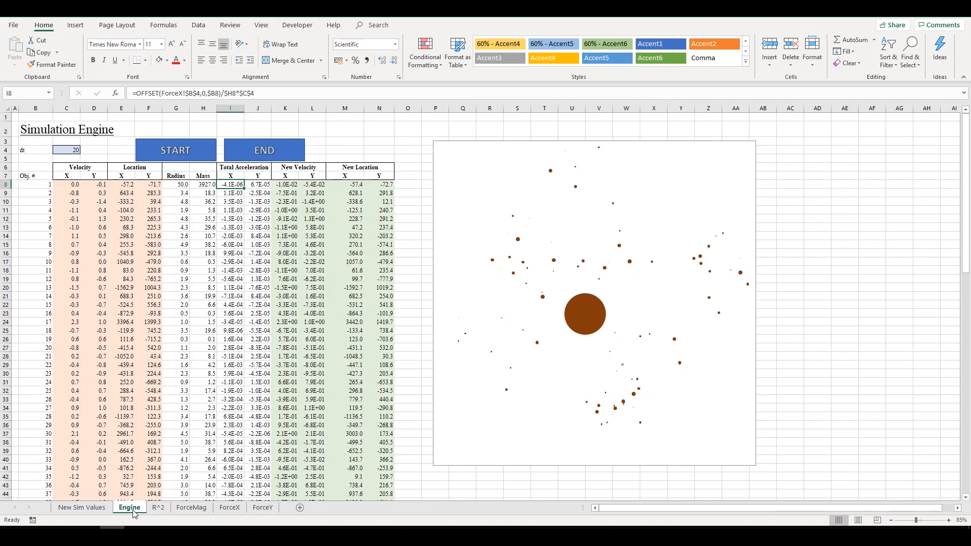
pyautogui.moveTo(234, 184); pyautogui.dragTo(235, 457)
pyautogui.moveTo(235, 399); pyautogui.dragTo(235, 366)
pyautogui.click(188, 93)
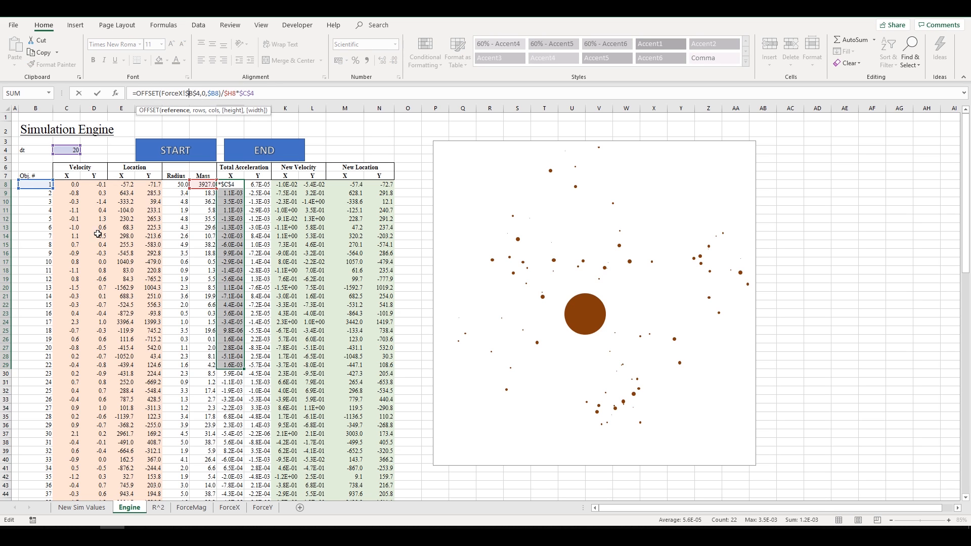
pyautogui.press('Escape')
pyautogui.click(229, 507)
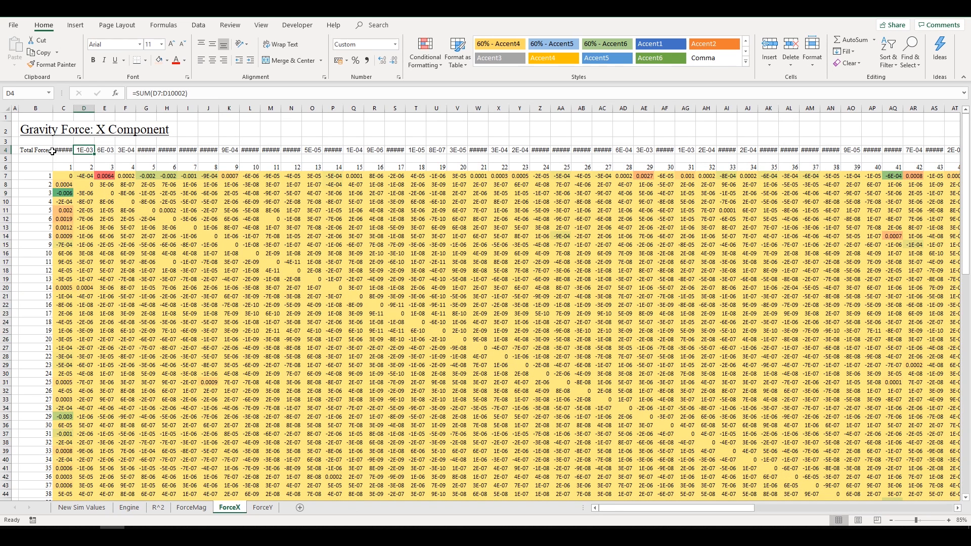
pyautogui.moveTo(53, 151); pyautogui.dragTo(647, 150)
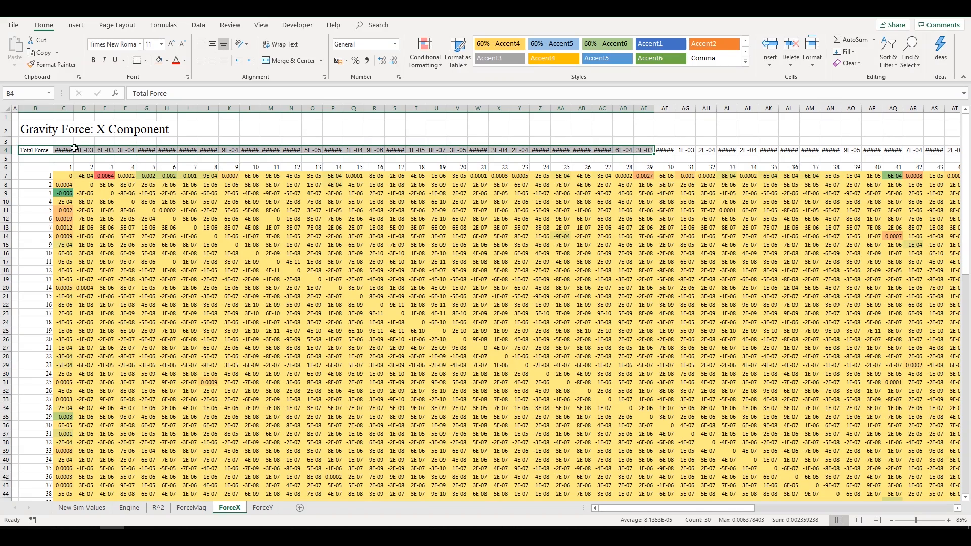
pyautogui.click(129, 507)
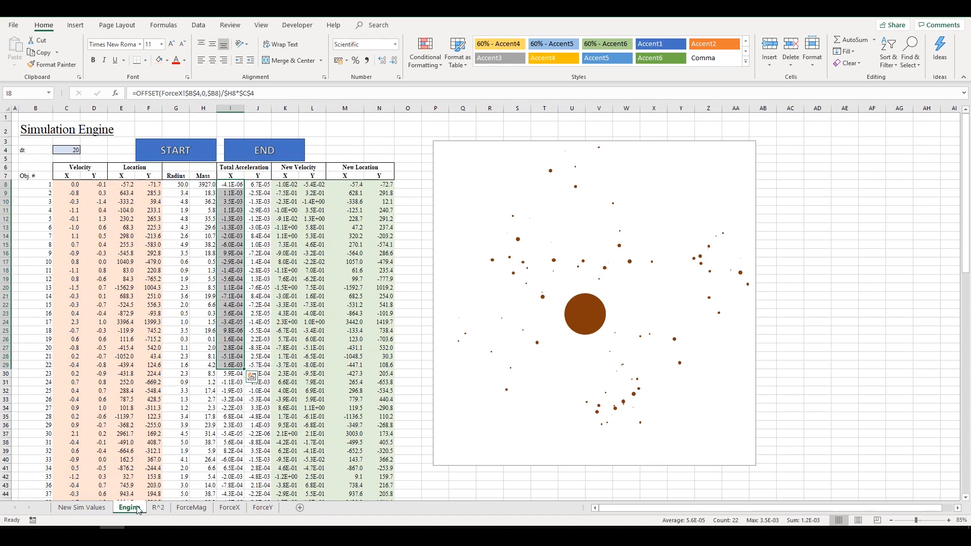
pyautogui.click(240, 193)
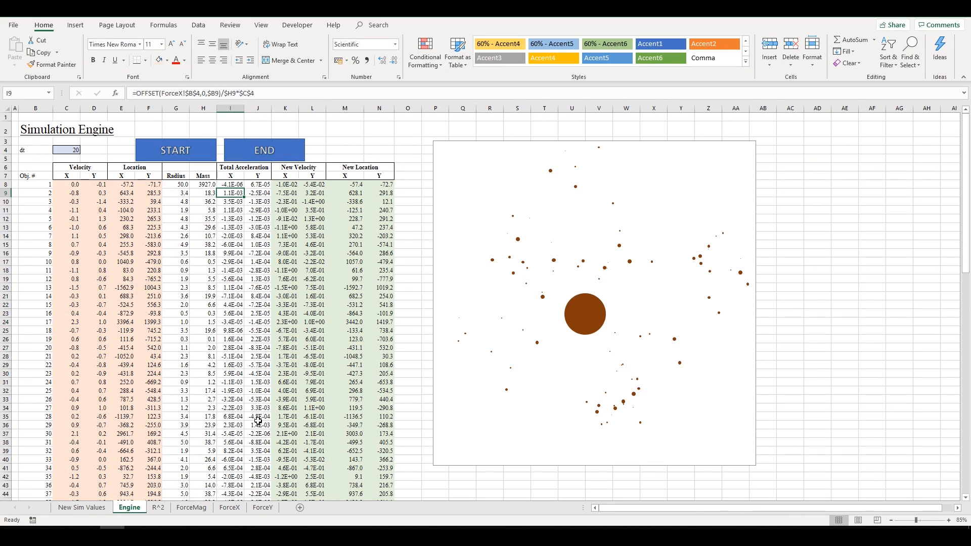
pyautogui.click(230, 507)
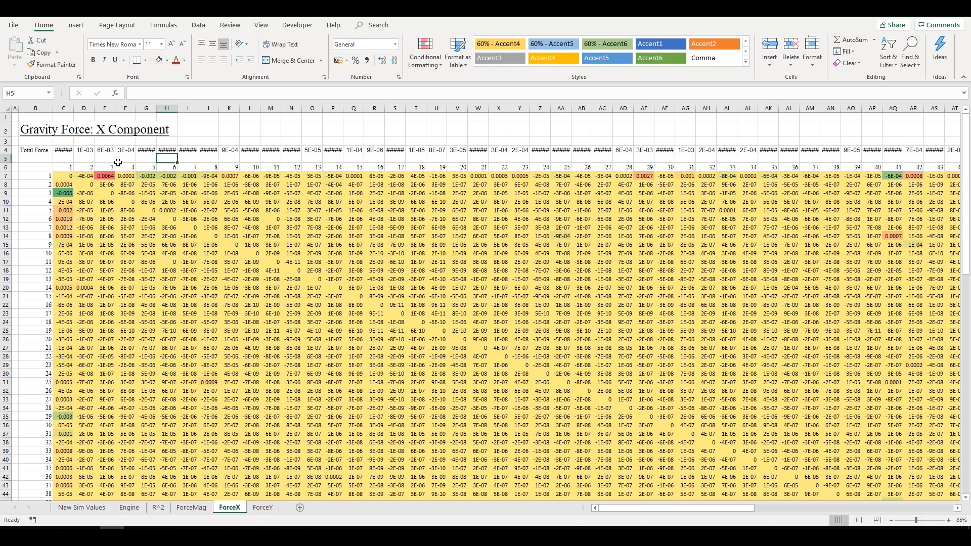
pyautogui.click(105, 150)
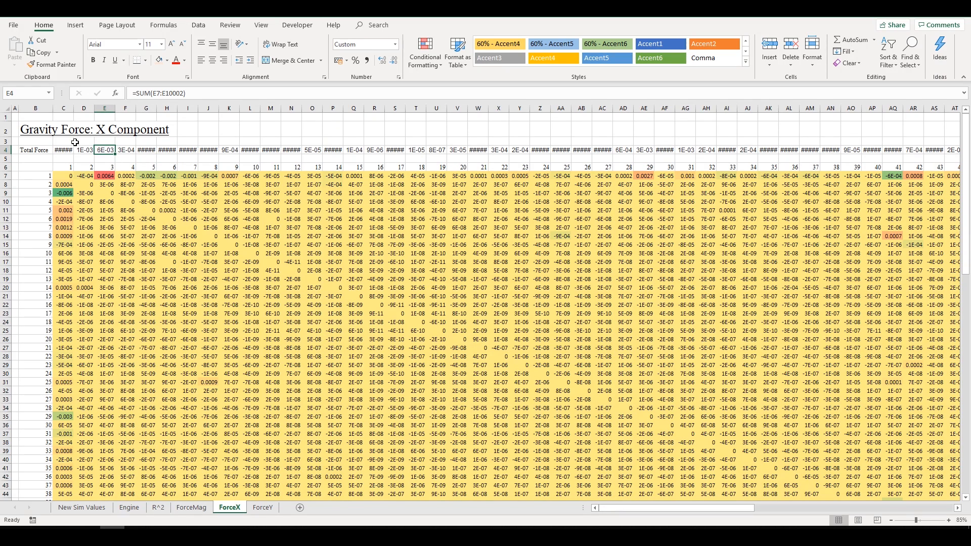
pyautogui.click(82, 150)
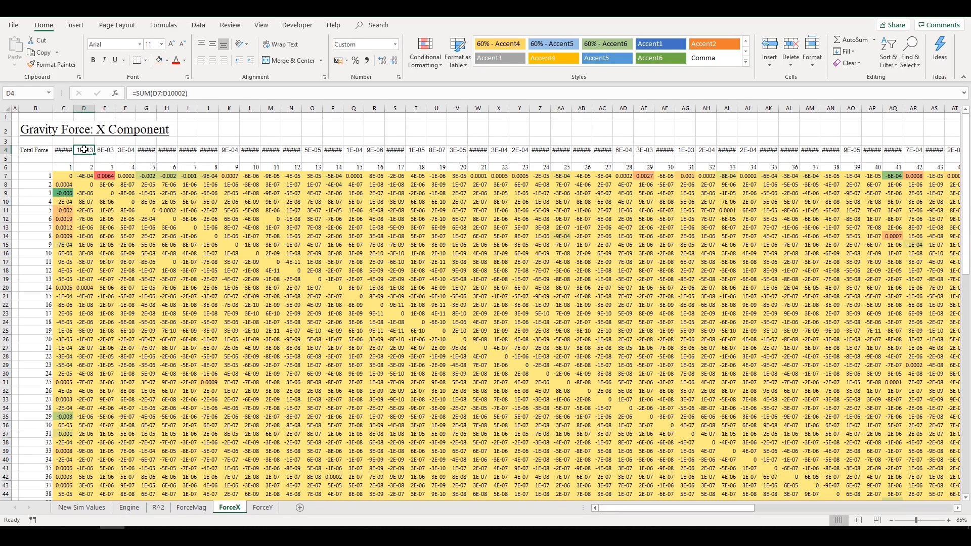
pyautogui.click(98, 510)
pyautogui.click(128, 508)
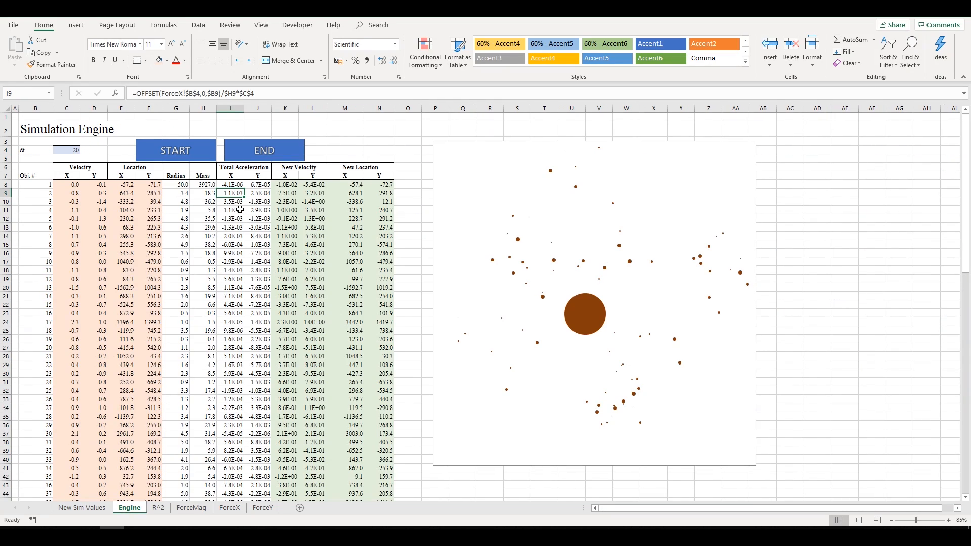
pyautogui.click(251, 508)
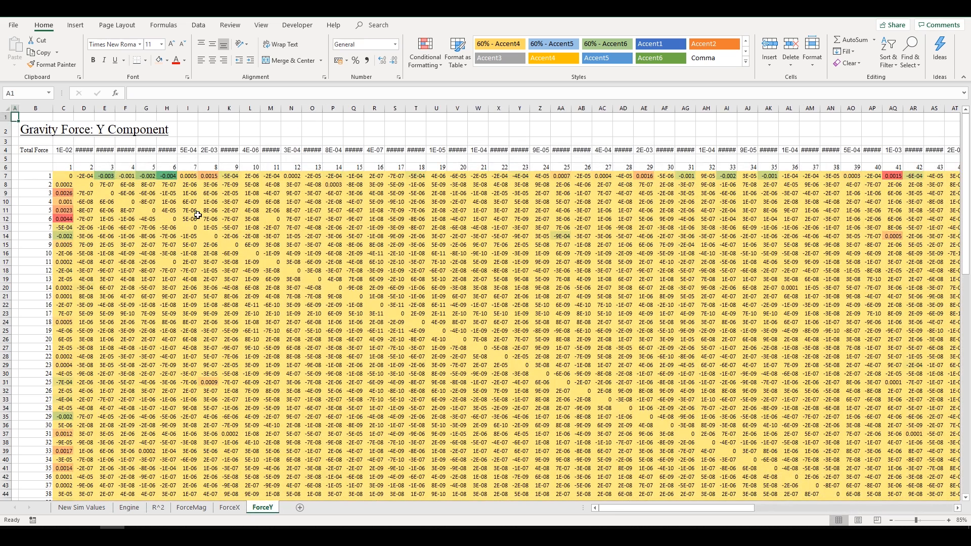
pyautogui.click(178, 160)
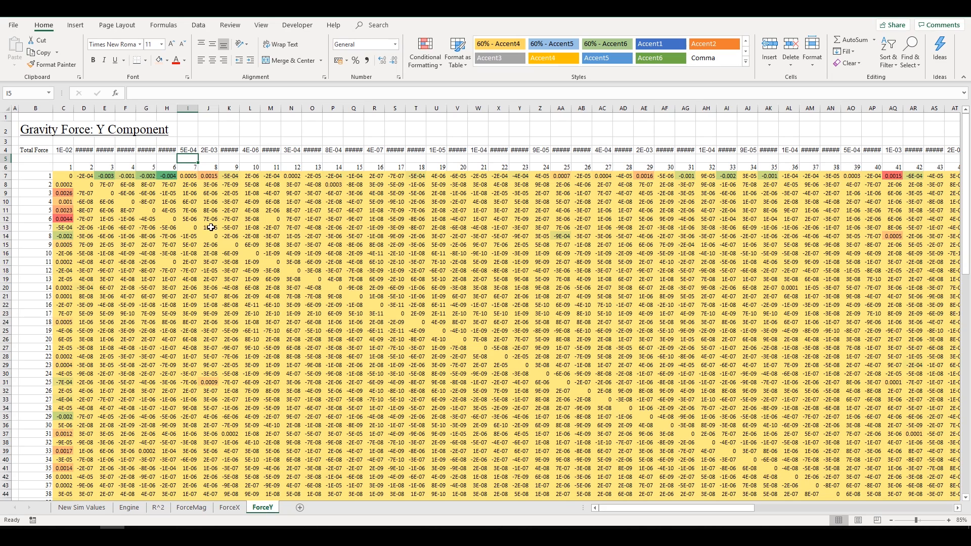
pyautogui.moveTo(65, 150); pyautogui.dragTo(661, 149)
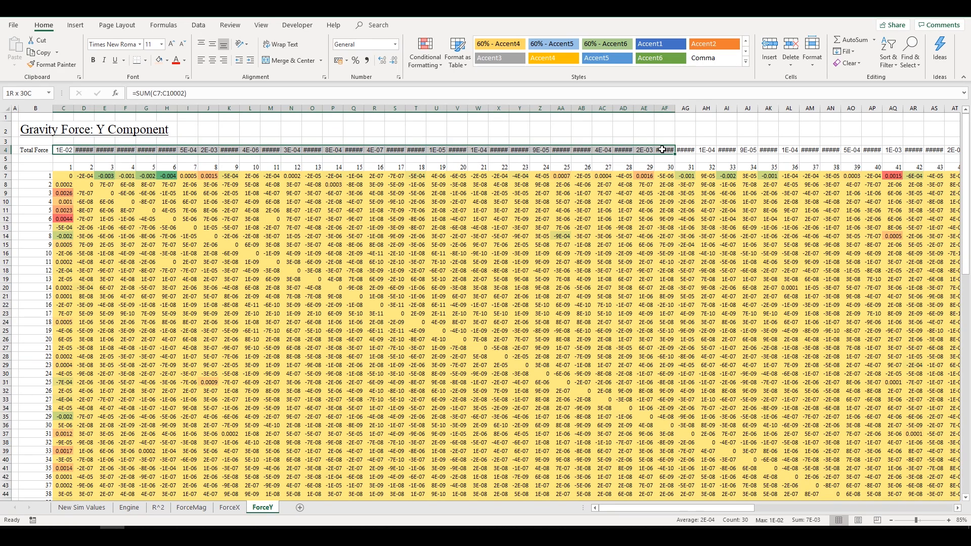
pyautogui.click(158, 508)
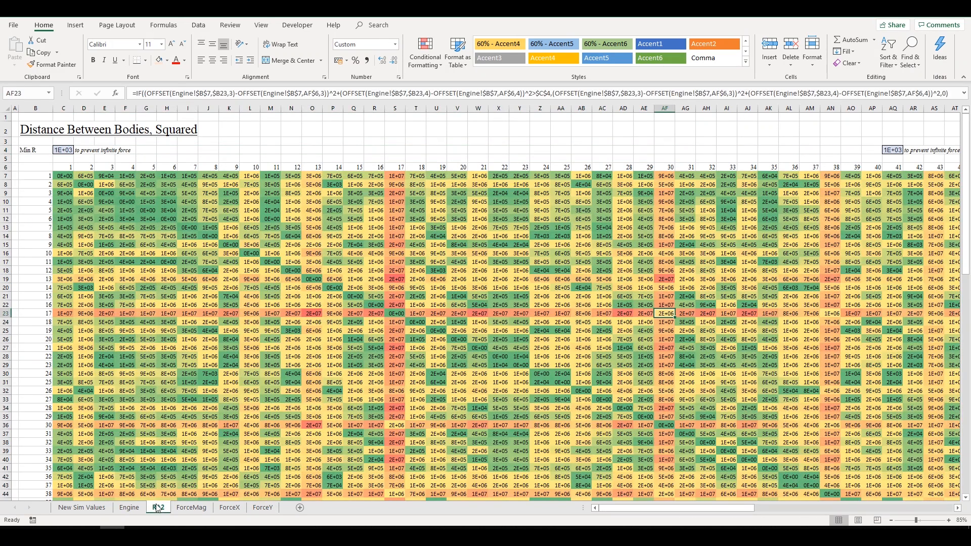
pyautogui.click(129, 507)
pyautogui.moveTo(233, 185); pyautogui.dragTo(268, 321)
pyautogui.click(268, 296)
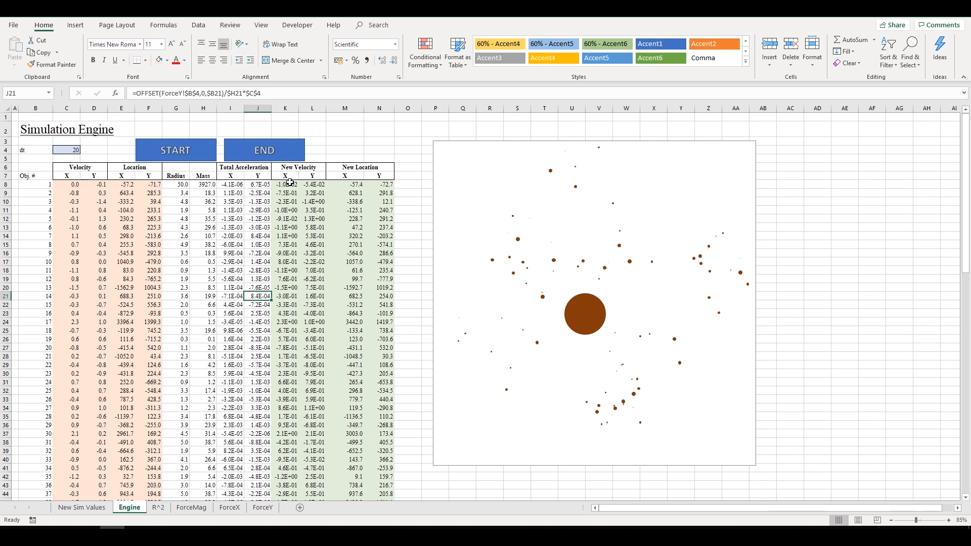
pyautogui.moveTo(295, 183); pyautogui.dragTo(381, 276)
pyautogui.click(378, 236)
pyautogui.click(222, 185)
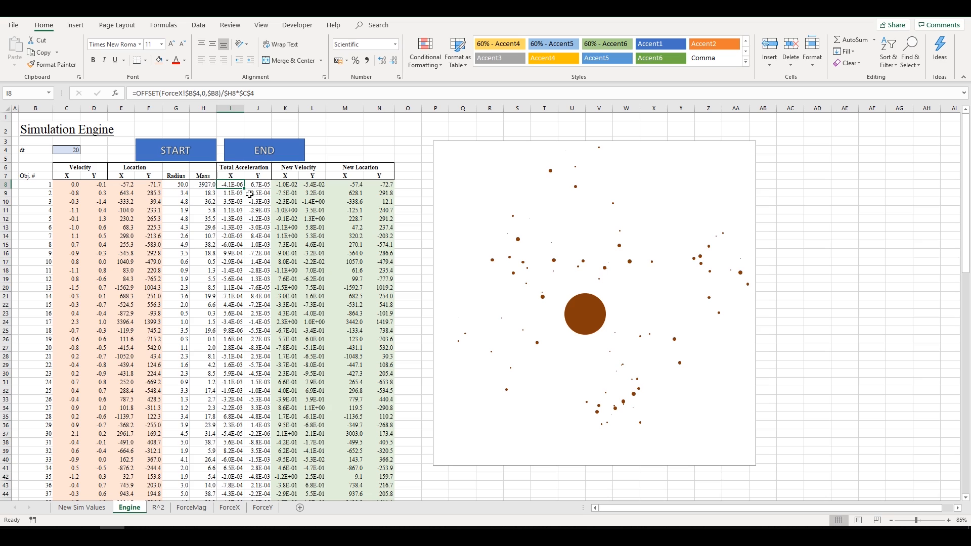
pyautogui.moveTo(287, 184); pyautogui.dragTo(385, 184)
pyautogui.click(347, 209)
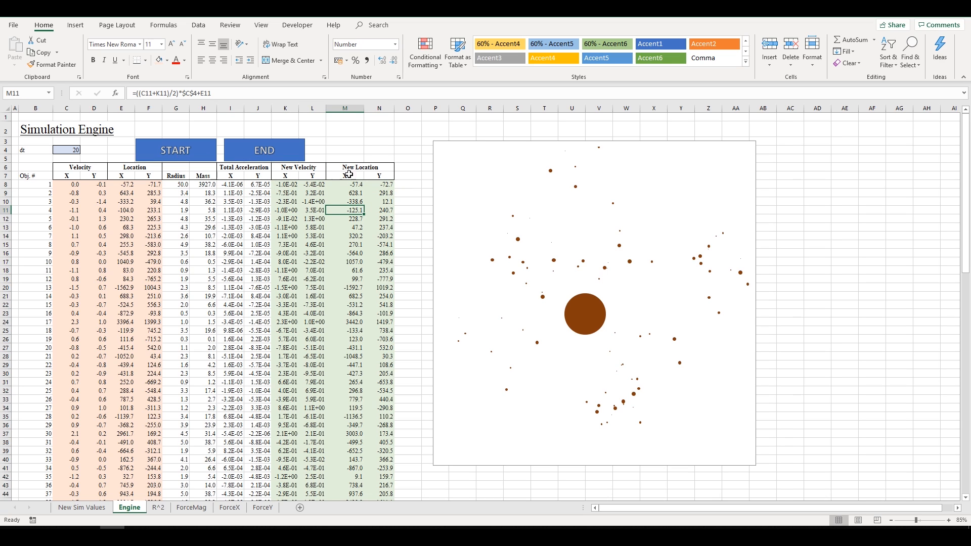
pyautogui.click(284, 185)
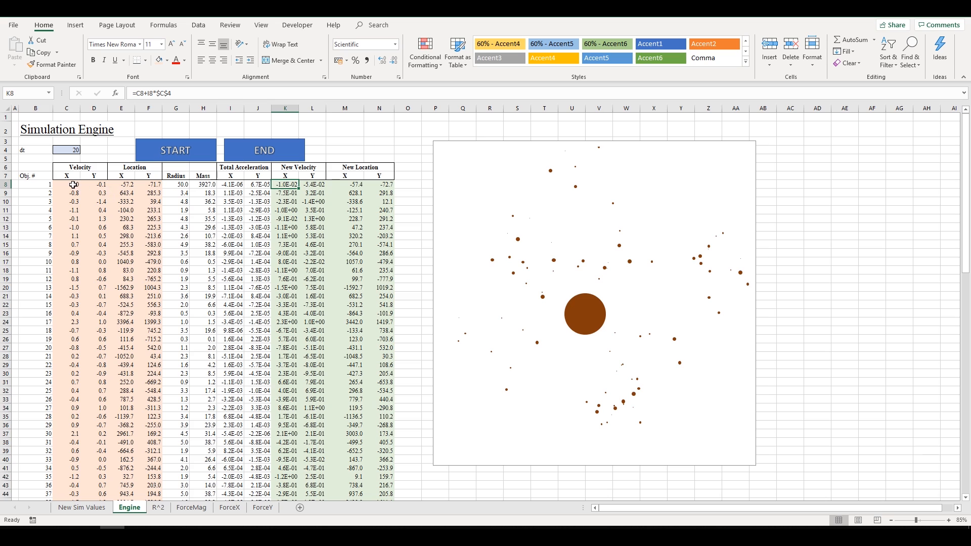
# - Copy the new values K8:N107 and paste them as values over the Velocity and Location columns from C8
pyautogui.moveTo(71, 184); pyautogui.dragTo(133, 330)
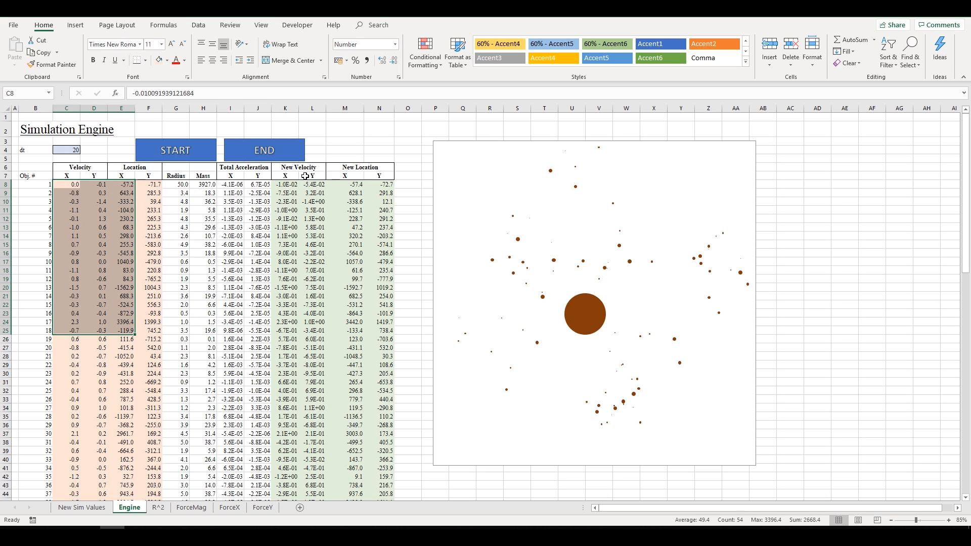
pyautogui.moveTo(287, 185); pyautogui.dragTo(366, 415)
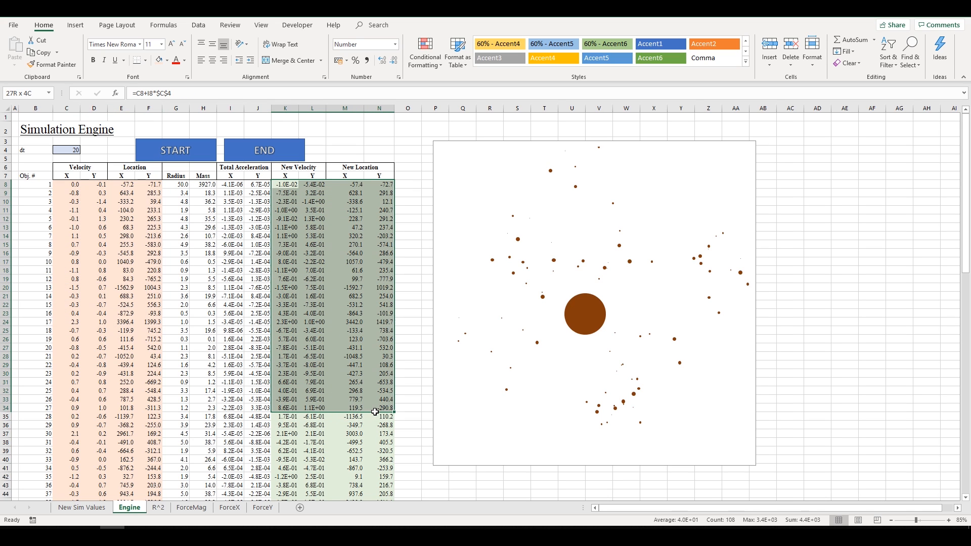
pyautogui.hotkey('ctrl', 'shift', 'Down')
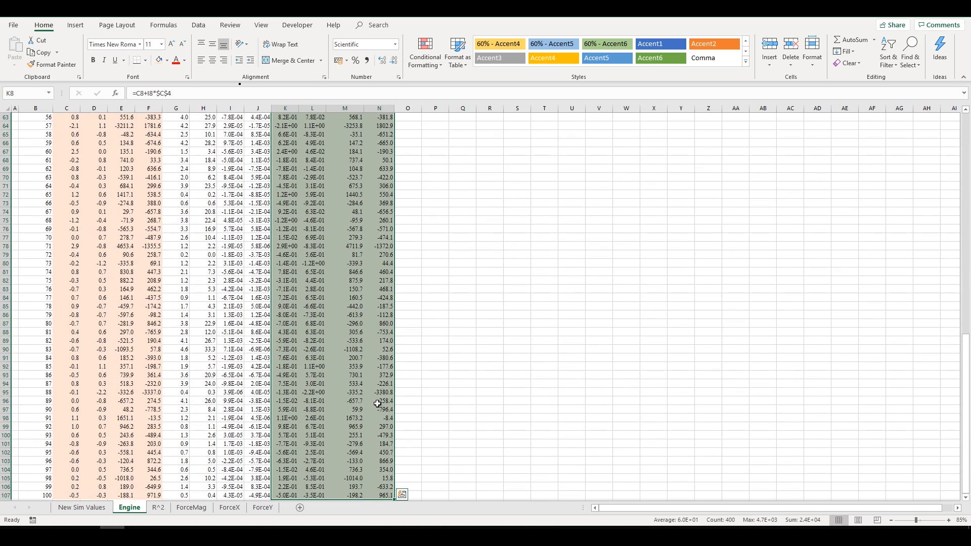
pyautogui.hotkey('ctrl', 'c')
pyautogui.scroll(20, 339, 370)
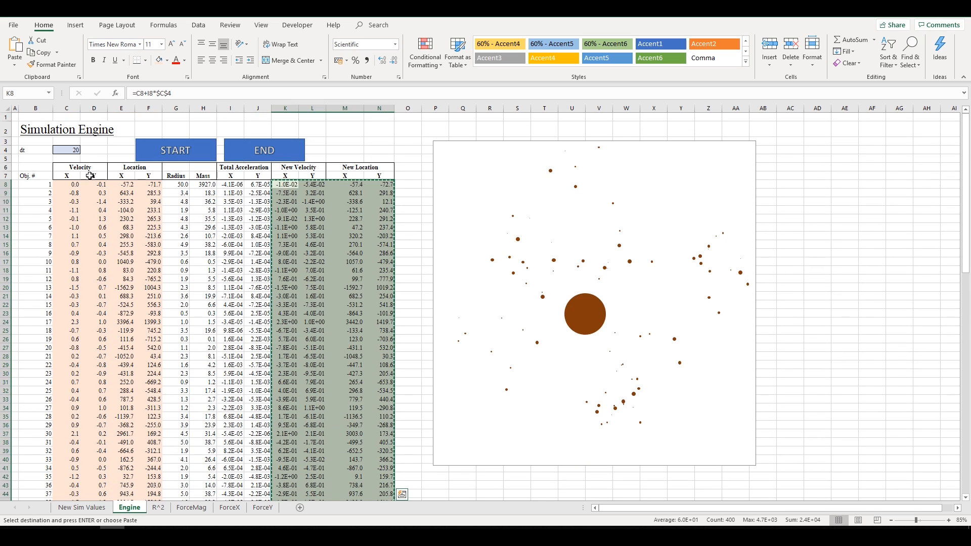
pyautogui.click(75, 184)
pyautogui.rightClick(75, 184)
pyautogui.click(110, 229)
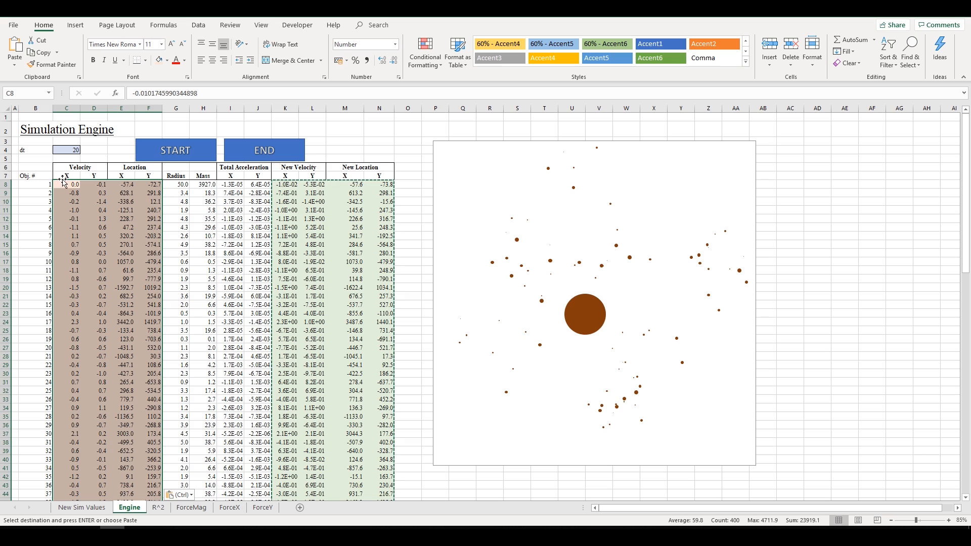
pyautogui.moveTo(66, 184)
pyautogui.mouseDown()
pyautogui.moveTo(149, 184)
pyautogui.moveTo(73, 190)
pyautogui.mouseUp()
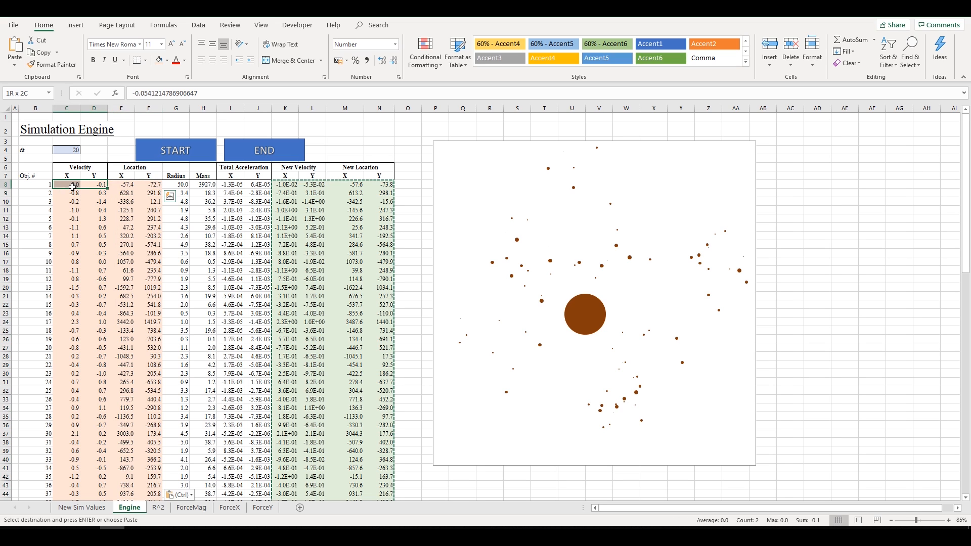
pyautogui.moveTo(231, 184); pyautogui.dragTo(258, 184)
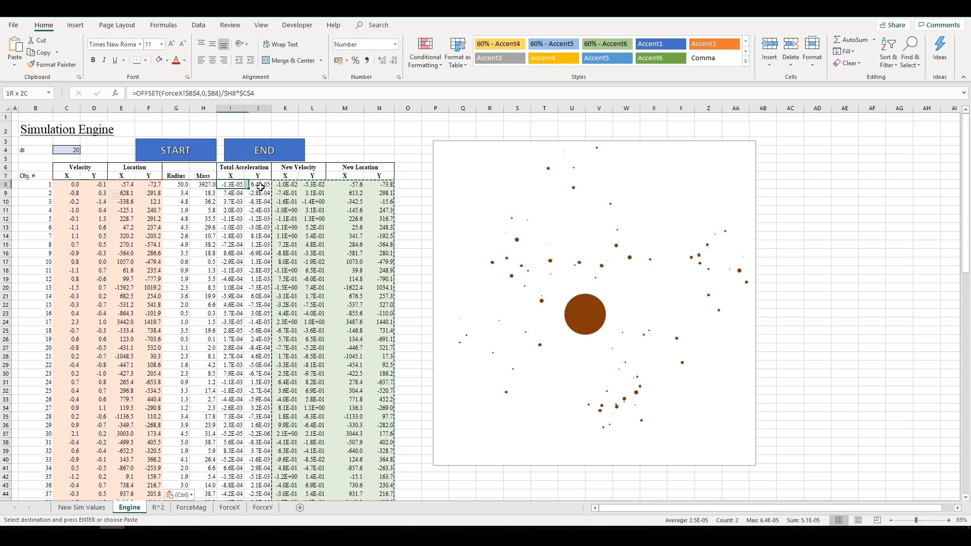
pyautogui.moveTo(124, 184); pyautogui.dragTo(152, 322)
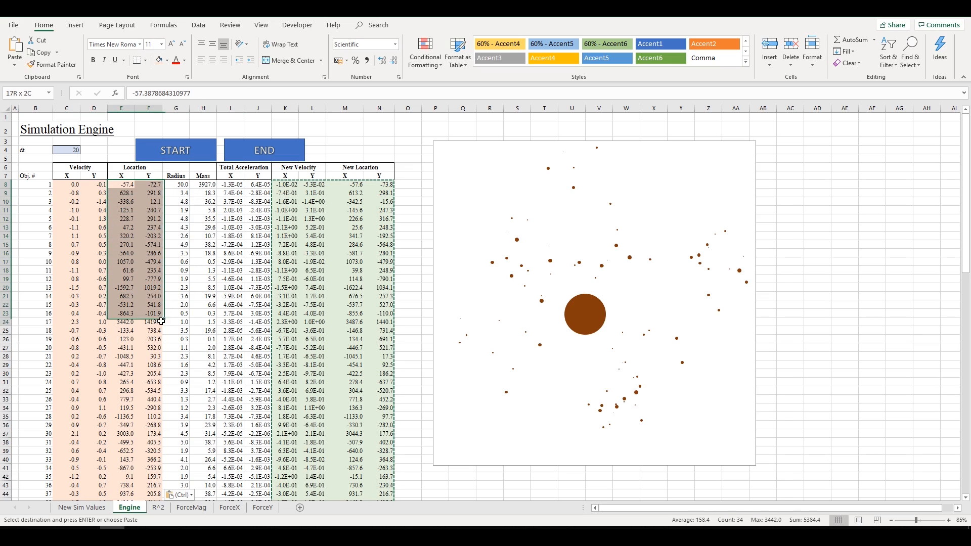
pyautogui.click(152, 296)
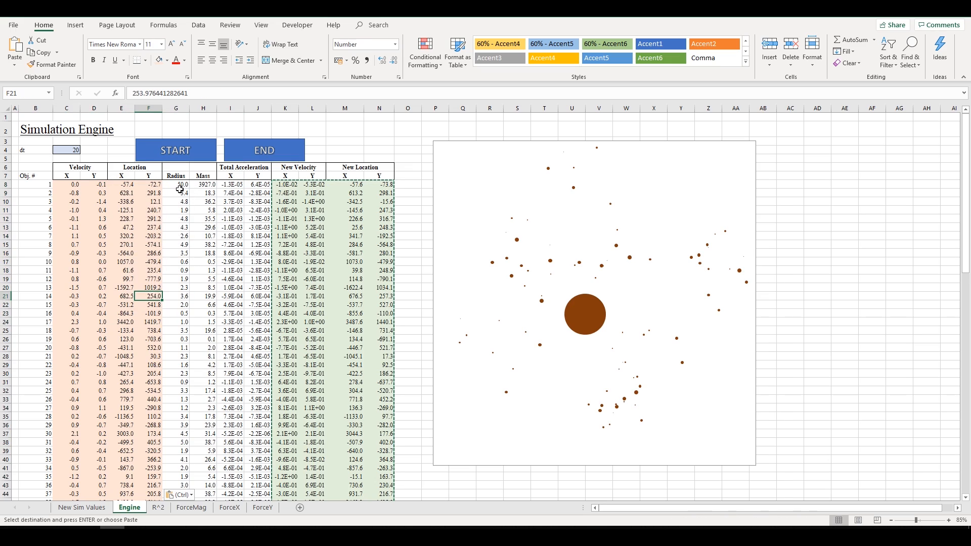
# - Browse the R^2 squared-distance, ForceMag, ForceX and ForceY sheets, then return to Engine
pyautogui.click(158, 507)
pyautogui.click(93, 184)
pyautogui.click(416, 211)
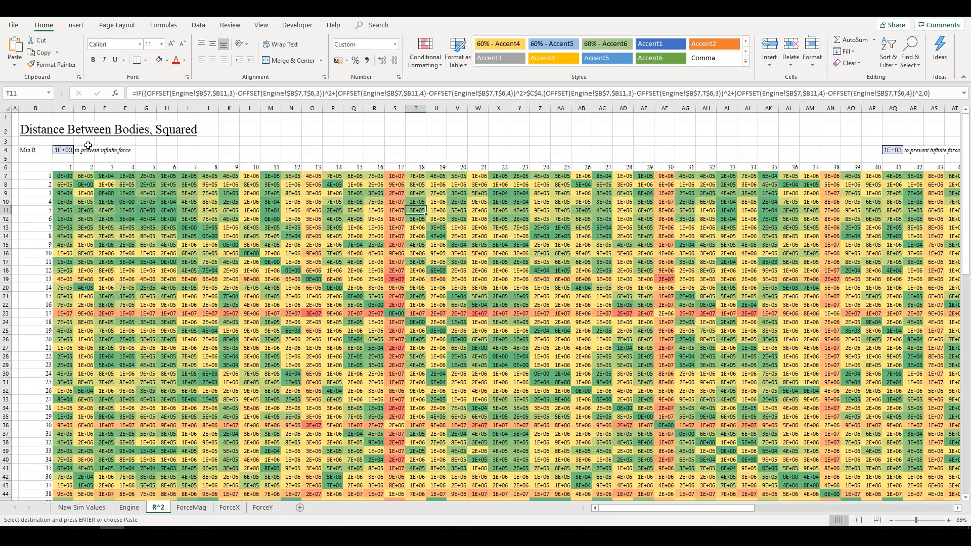
pyautogui.moveTo(30, 129); pyautogui.dragTo(195, 129)
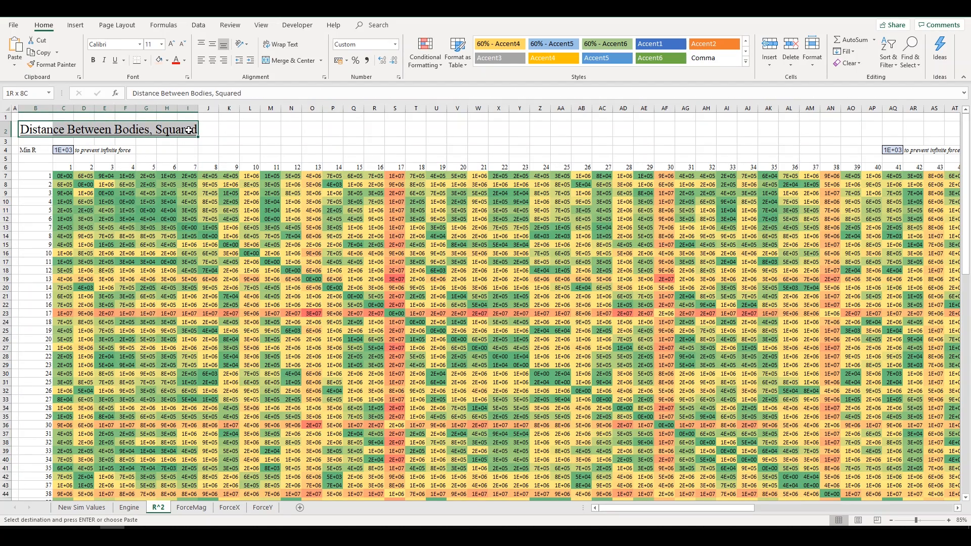
pyautogui.click(202, 510)
pyautogui.click(218, 508)
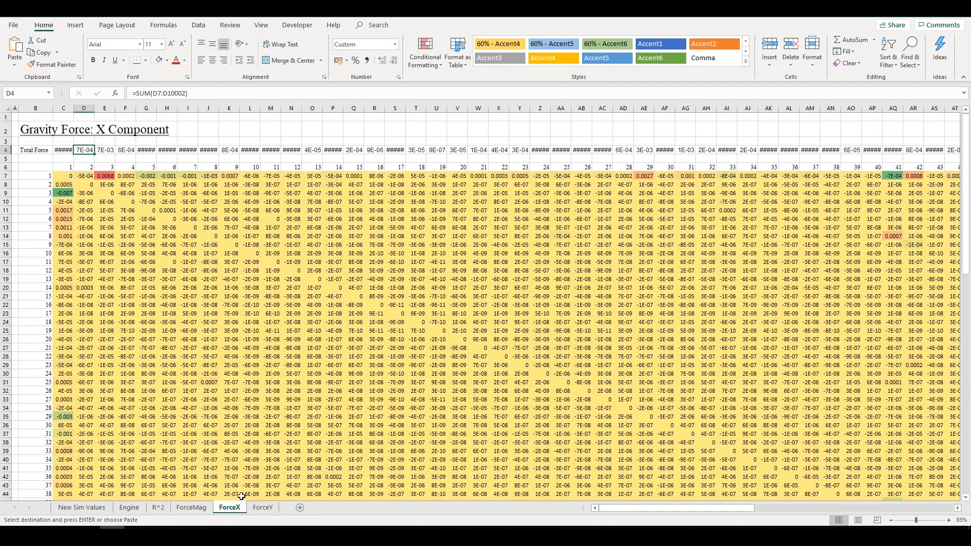
pyautogui.click(262, 507)
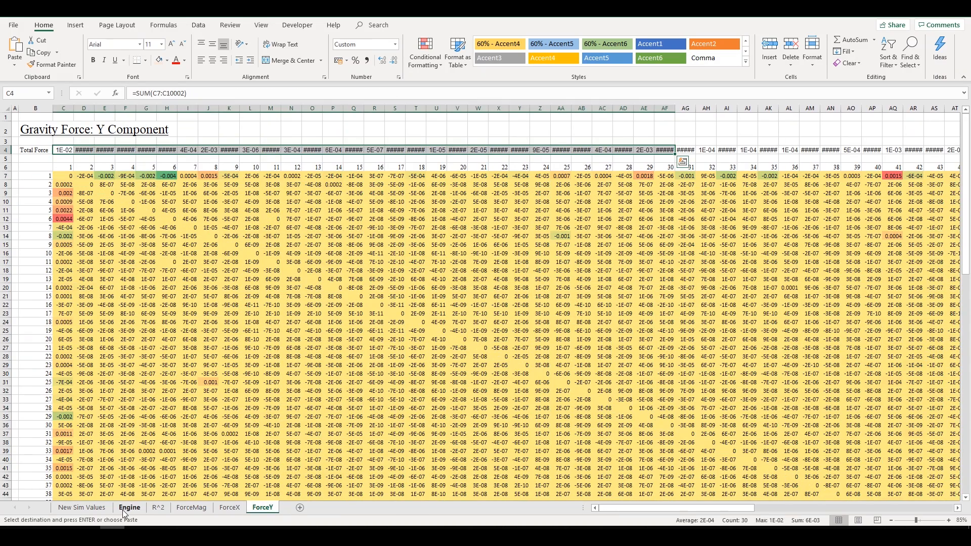
pyautogui.click(126, 511)
# - Check body 5's Y acceleration formula and compare the acceleration, new and current value columns
pyautogui.click(266, 219)
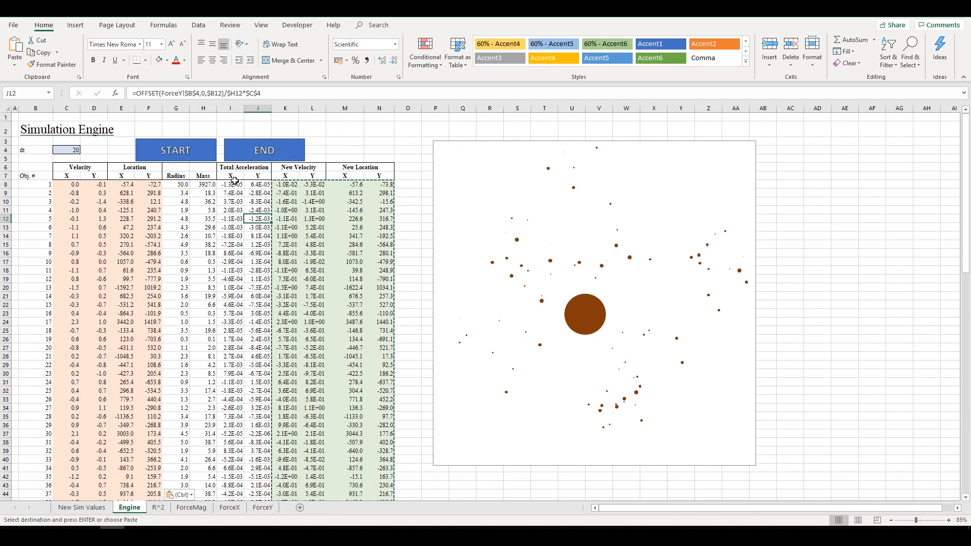
pyautogui.moveTo(234, 185); pyautogui.dragTo(257, 450)
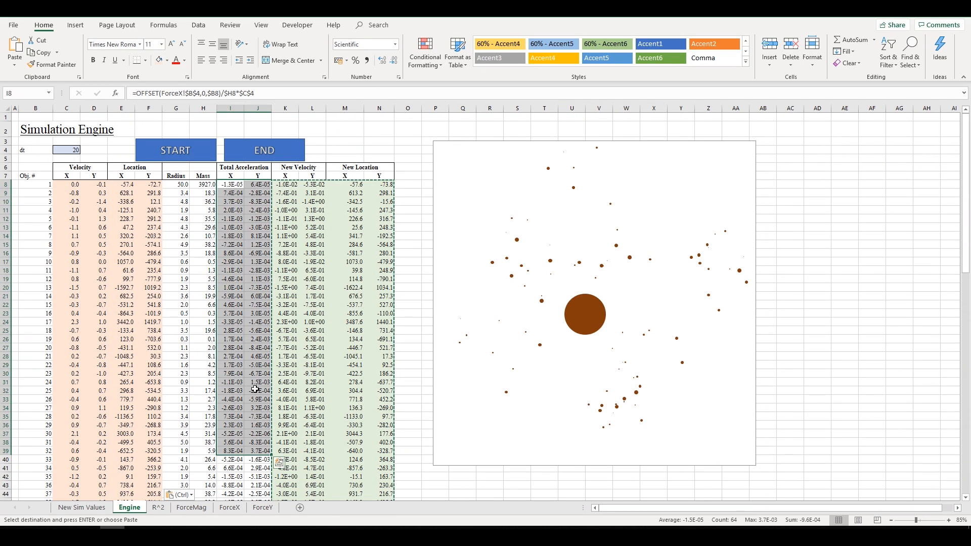
pyautogui.moveTo(285, 184); pyautogui.dragTo(370, 403)
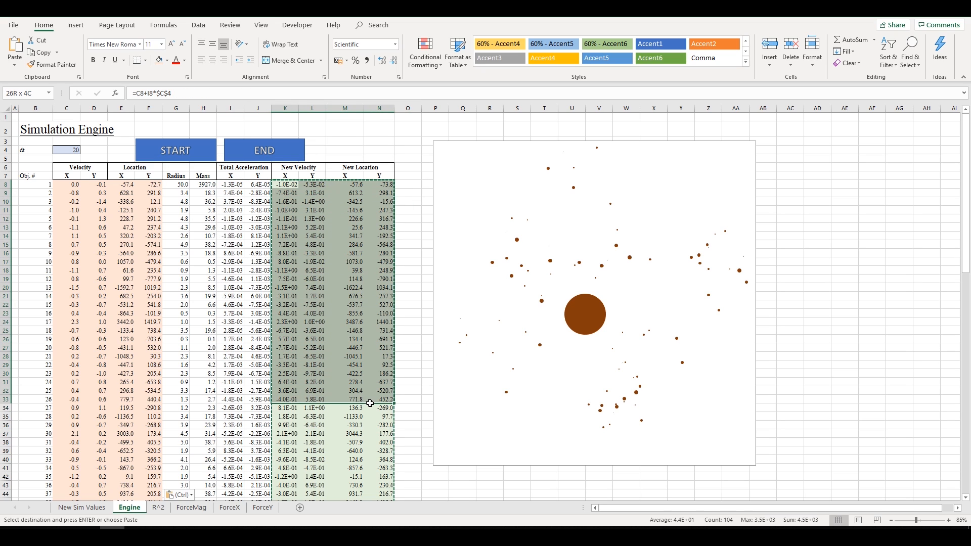
pyautogui.moveTo(75, 184); pyautogui.dragTo(154, 331)
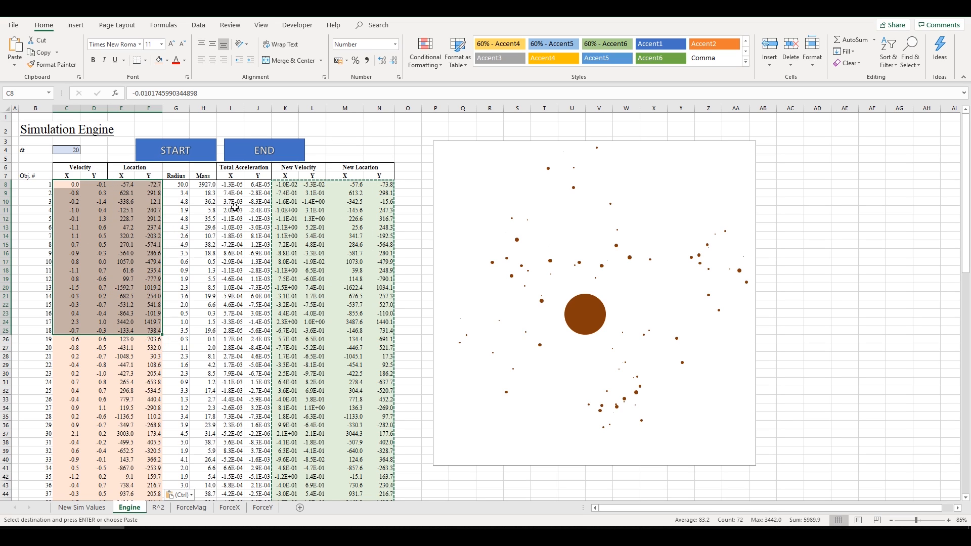
pyautogui.click(312, 253)
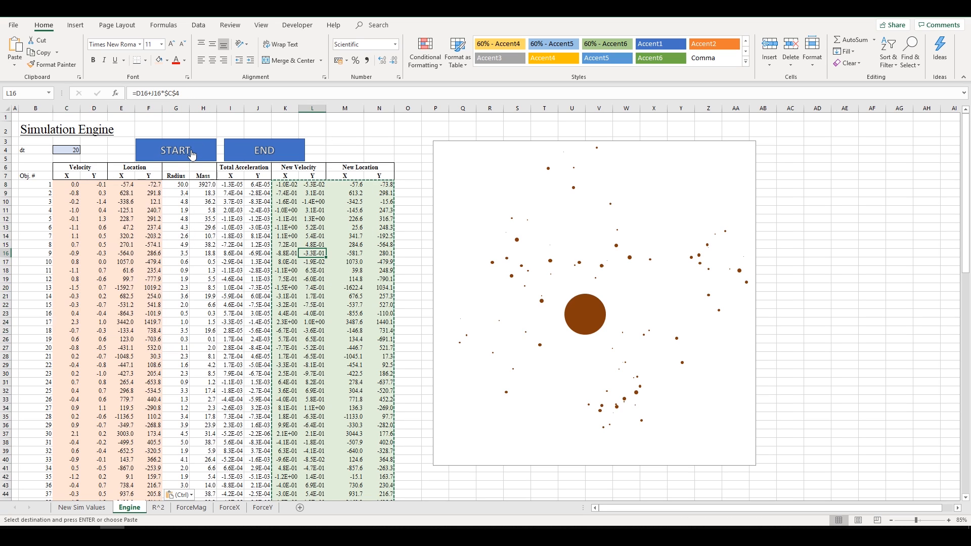
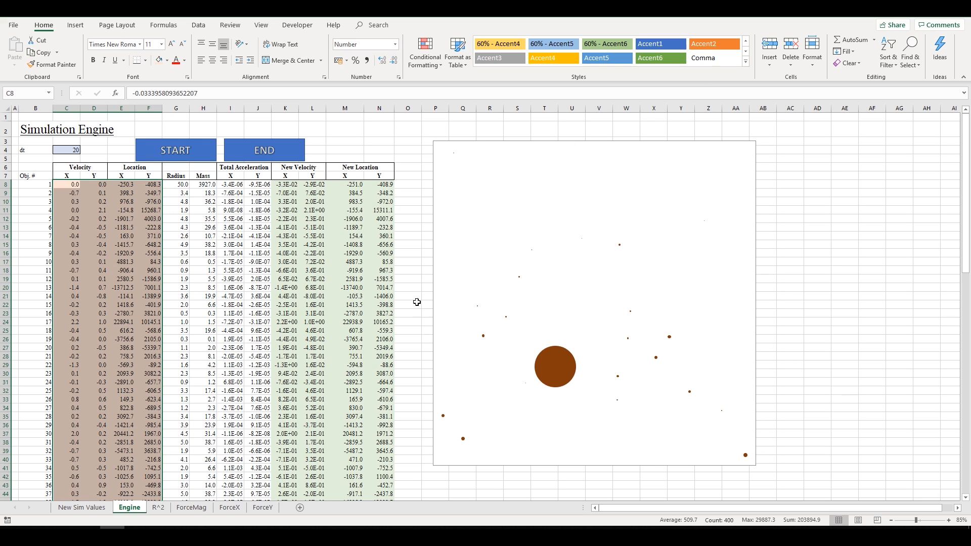
# - On New Sim Values, inspect the random location, radius and mass formulas
pyautogui.click(96, 511)
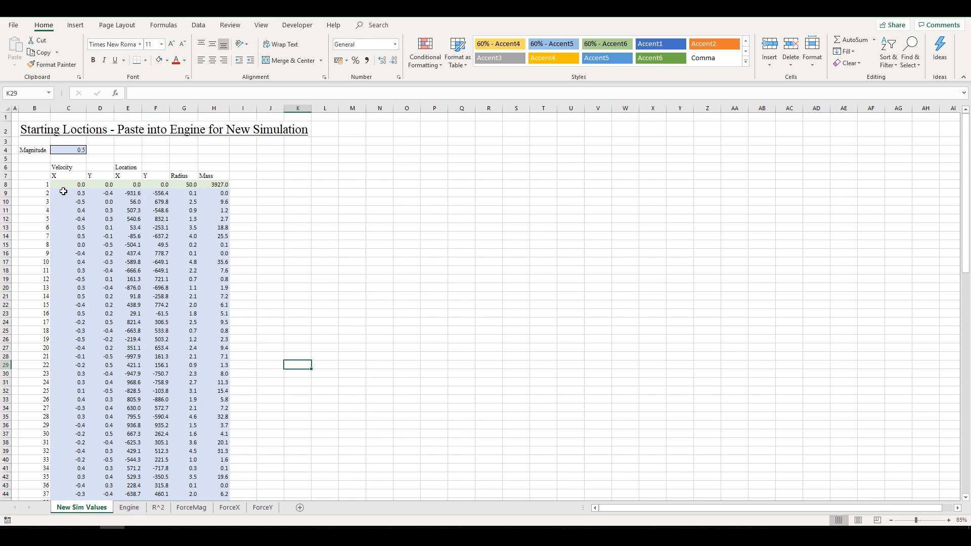
pyautogui.moveTo(63, 185); pyautogui.dragTo(217, 189)
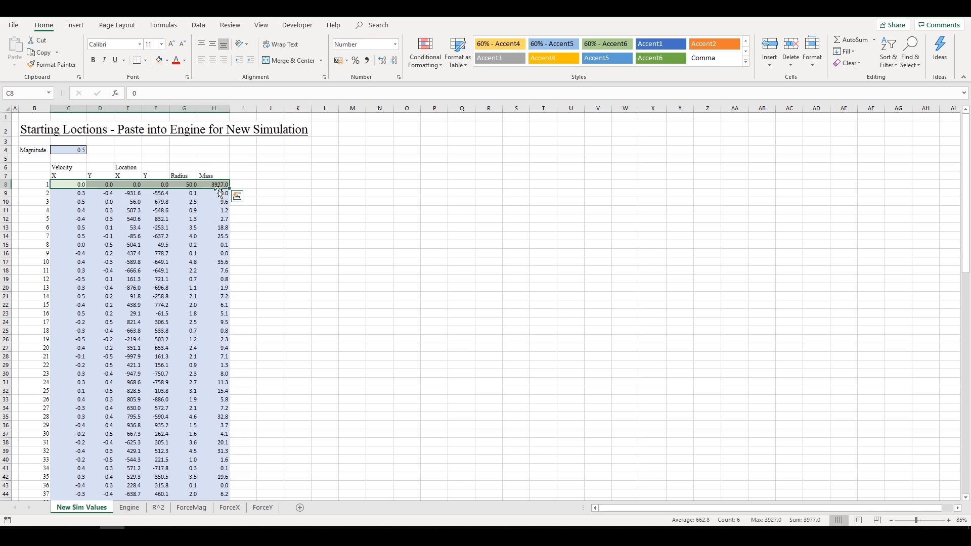
pyautogui.moveTo(83, 183); pyautogui.dragTo(221, 466)
pyautogui.click(189, 400)
pyautogui.click(151, 220)
pyautogui.click(185, 225)
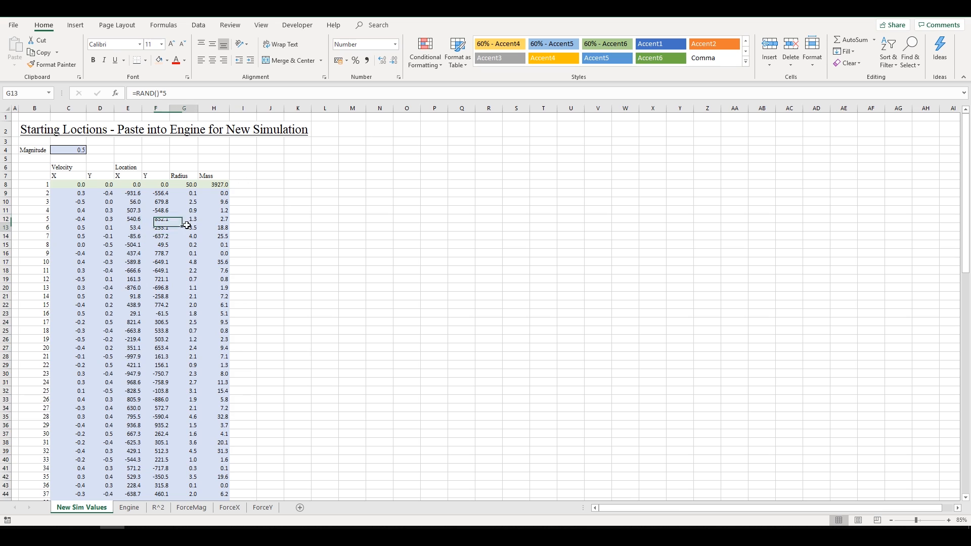
pyautogui.click(206, 225)
pyautogui.click(130, 227)
pyautogui.click(207, 196)
pyautogui.click(162, 229)
# - Inspect the X and Y velocity formulas and highlight the location and velocity columns
pyautogui.click(99, 251)
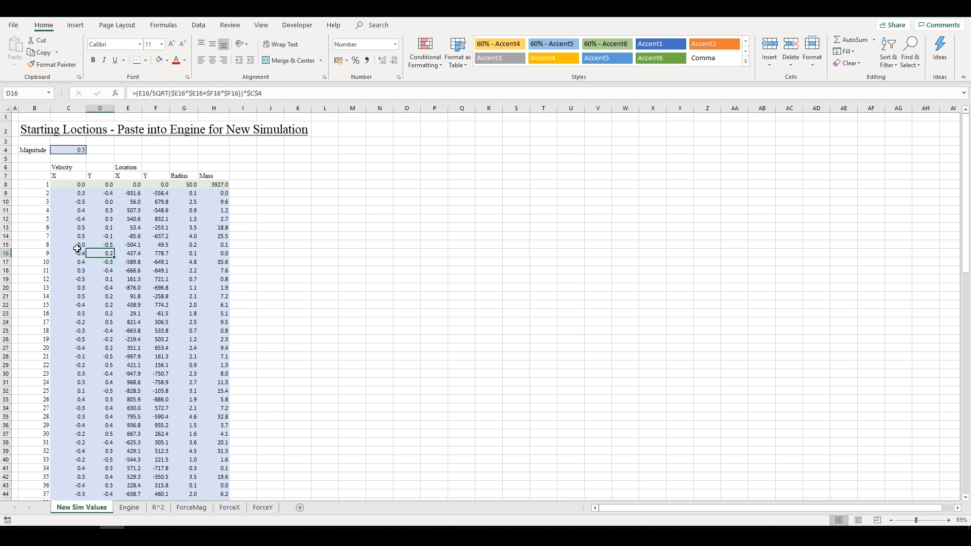
pyautogui.click(78, 247)
pyautogui.click(127, 218)
pyautogui.click(96, 250)
pyautogui.click(75, 219)
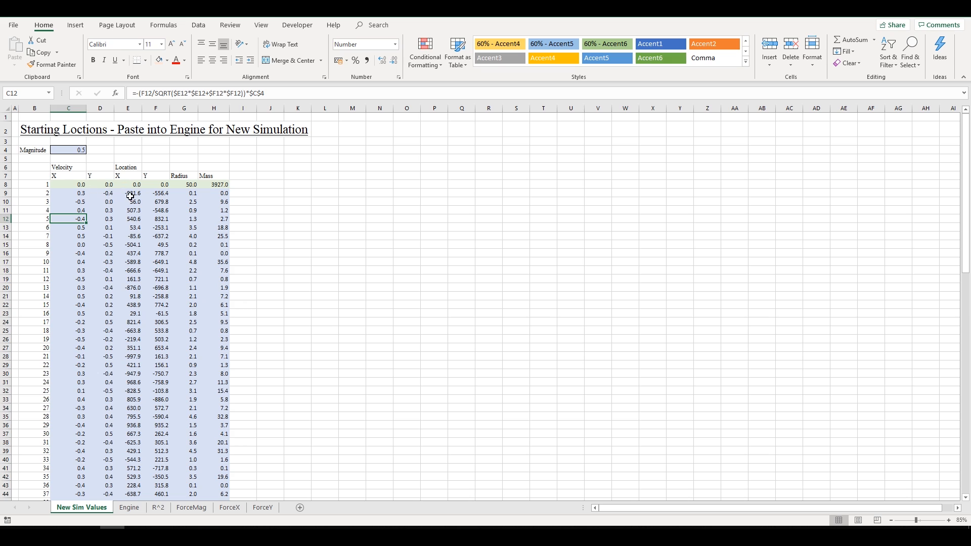
pyautogui.moveTo(131, 196); pyautogui.dragTo(158, 398)
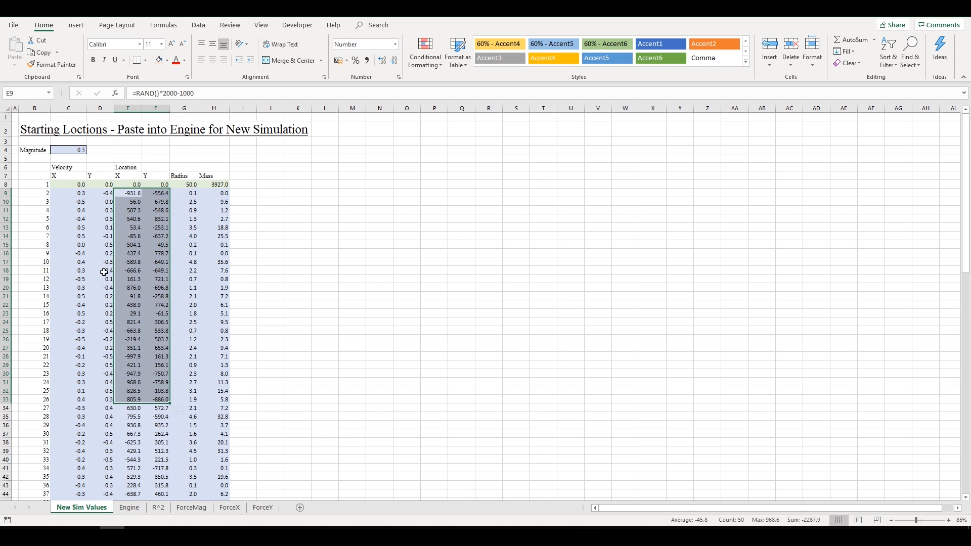
pyautogui.moveTo(88, 193); pyautogui.dragTo(109, 407)
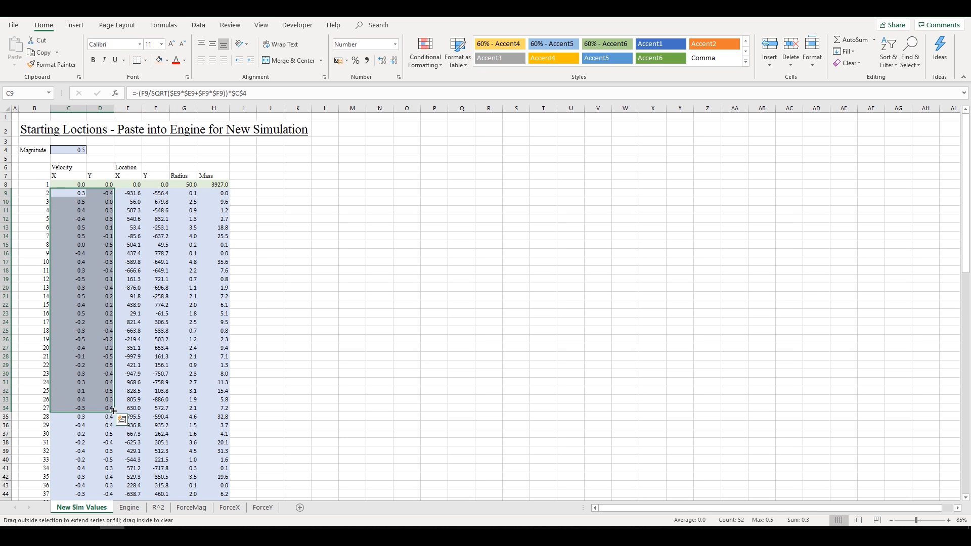
pyautogui.click(129, 507)
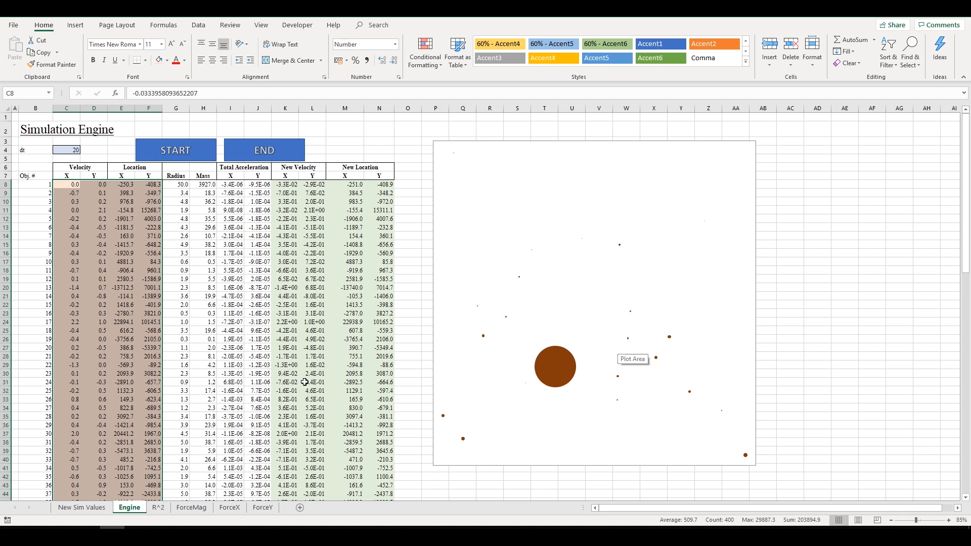
# - Copy the starting values C8:H107 from New Sim Values and paste them as values into Engine C8
pyautogui.click(81, 507)
pyautogui.click(129, 508)
pyautogui.click(81, 507)
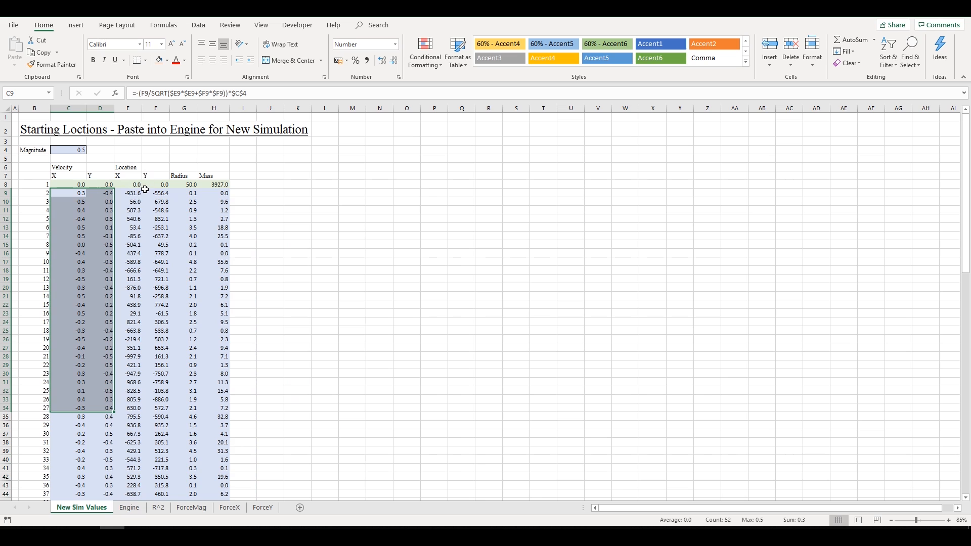
pyautogui.press('Up')
pyautogui.hotkey('ctrl', 'shift', 'Right')
pyautogui.hotkey('ctrl', 'shift', 'Down')
pyautogui.hotkey('ctrl', 'c')
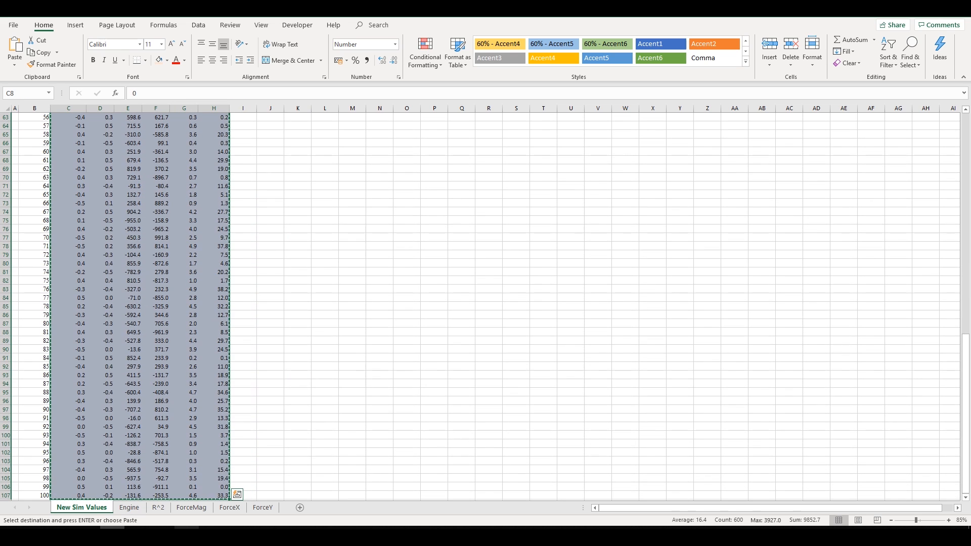
pyautogui.click(129, 507)
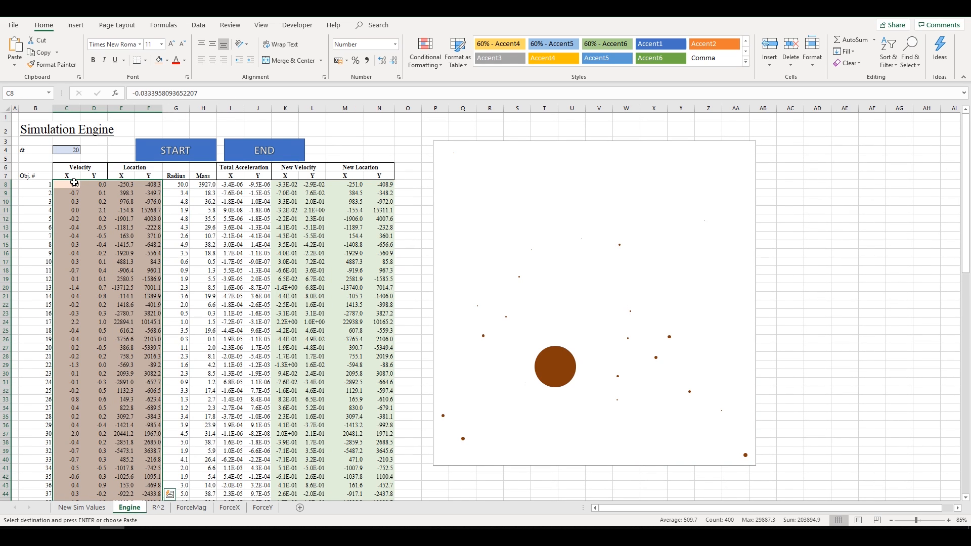
pyautogui.rightClick(74, 183)
pyautogui.click(112, 220)
# - Copy a 0 and paste it down both Velocity columns for all 100 bodies
pyautogui.click(121, 192)
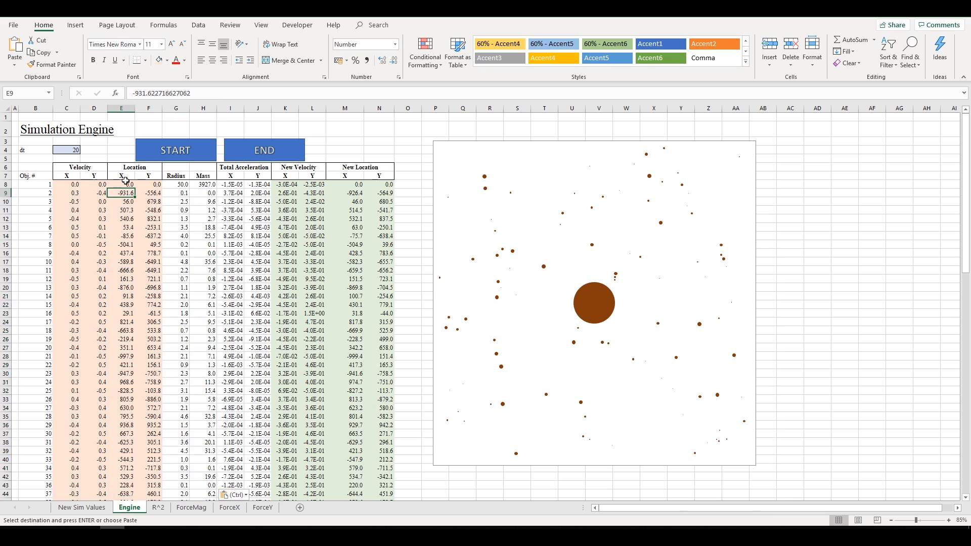
pyautogui.click(69, 184)
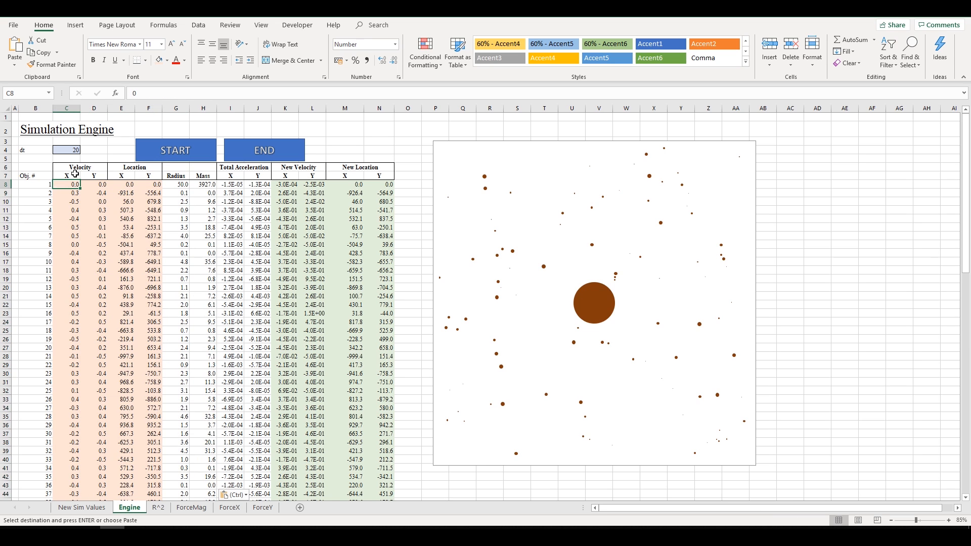
pyautogui.hotkey('ctrl', 'c')
pyautogui.hotkey('shift', 'Right')
pyautogui.hotkey('shift', 'Down')
pyautogui.hotkey('ctrl', 'shift', 'Down')
pyautogui.hotkey('ctrl', 'v')
pyautogui.press('Up')
pyautogui.press('Up')
pyautogui.press('Up')
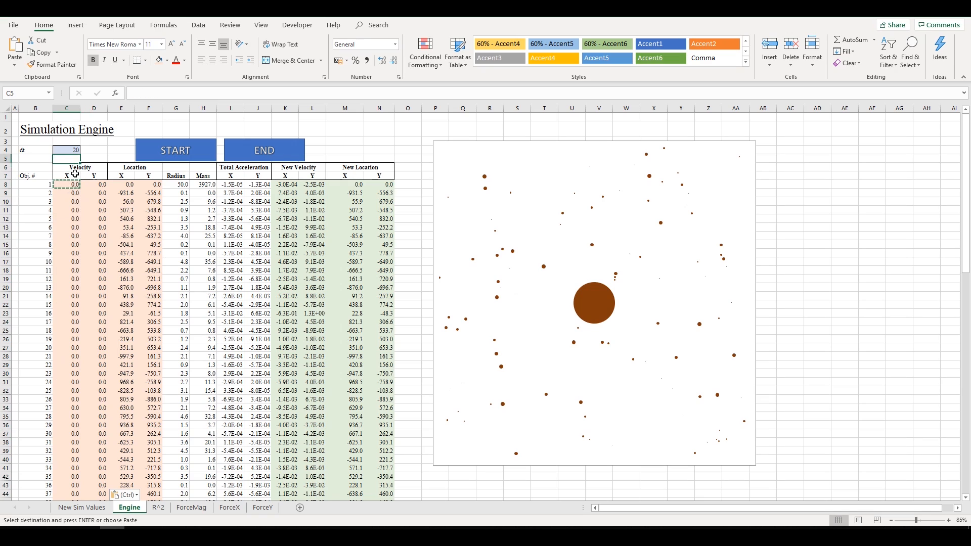
pyautogui.press('Up')
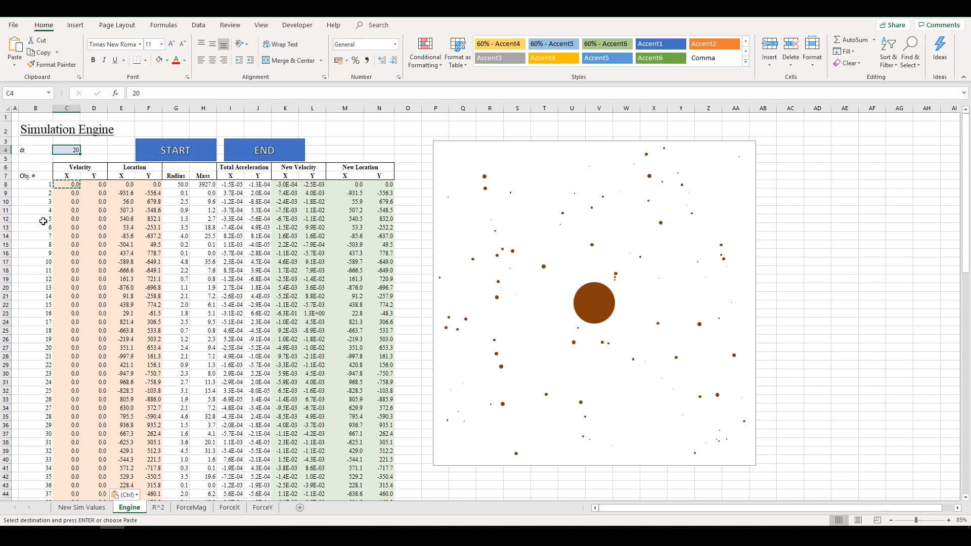
# - Verify the zeroed velocities and pasted locations, and check a regenerated velocity formula
pyautogui.moveTo(57, 186); pyautogui.dragTo(97, 286)
pyautogui.click(155, 243)
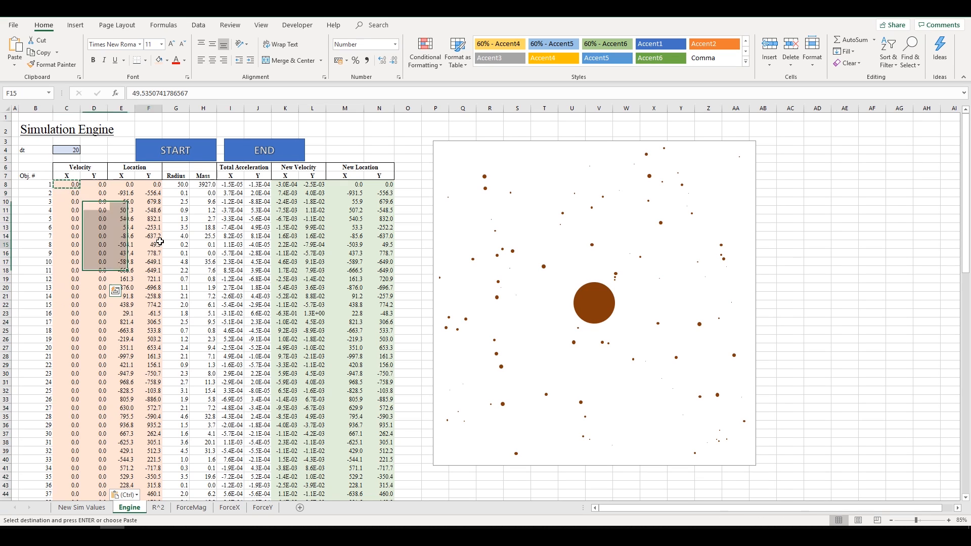
pyautogui.click(69, 504)
pyautogui.click(95, 220)
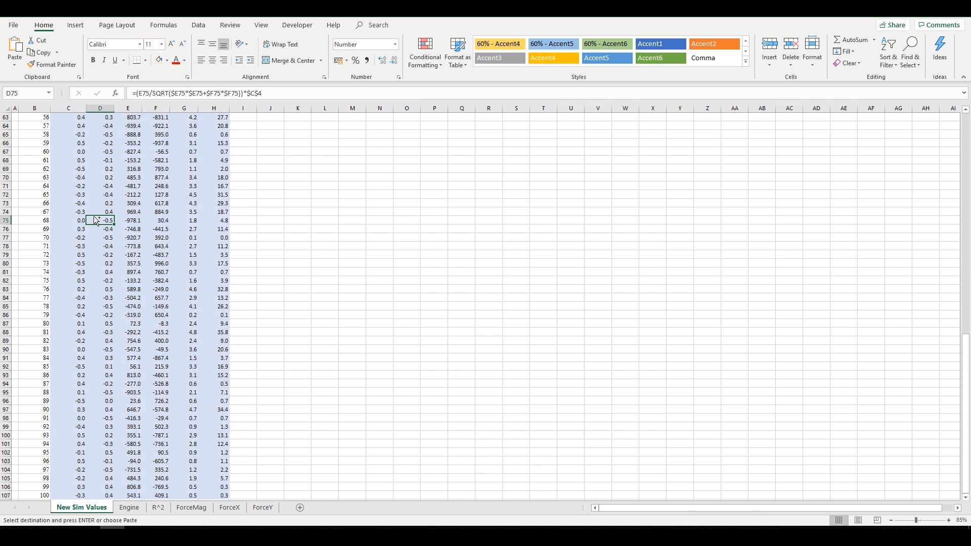
pyautogui.hotkey('ctrl', 'Home')
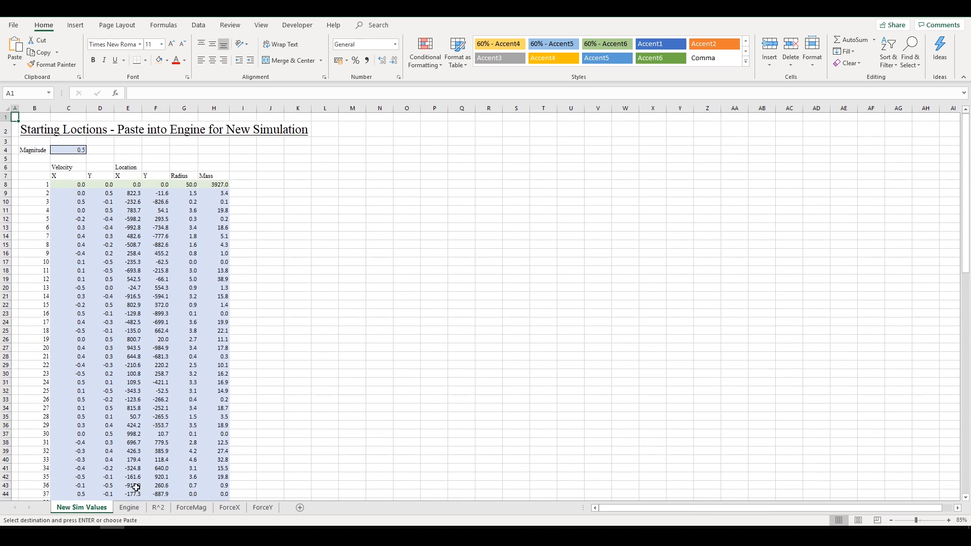
pyautogui.click(129, 507)
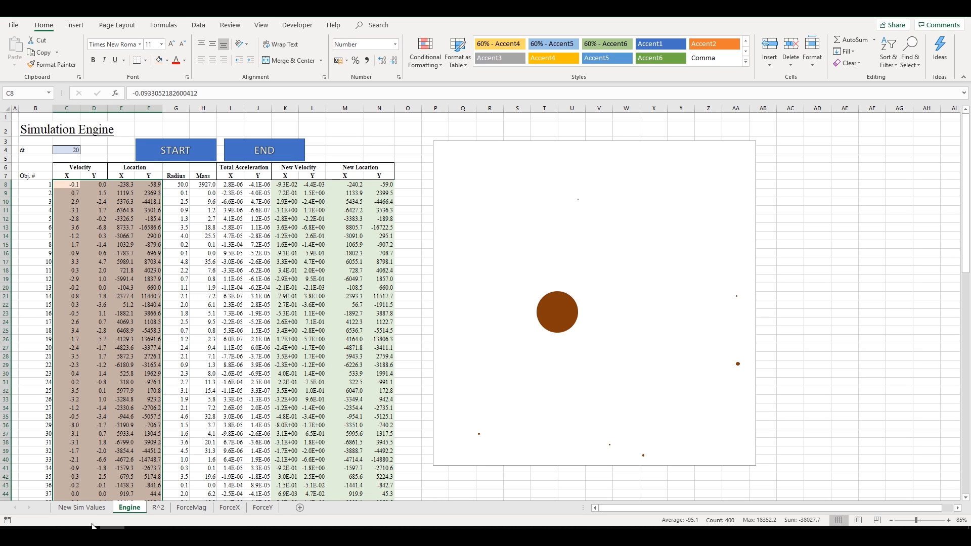
# - Copy the new starting values C8:H107 on the New Sim Values sheet
pyautogui.click(81, 507)
pyautogui.click(73, 271)
pyautogui.press('Up')
pyautogui.press('Up')
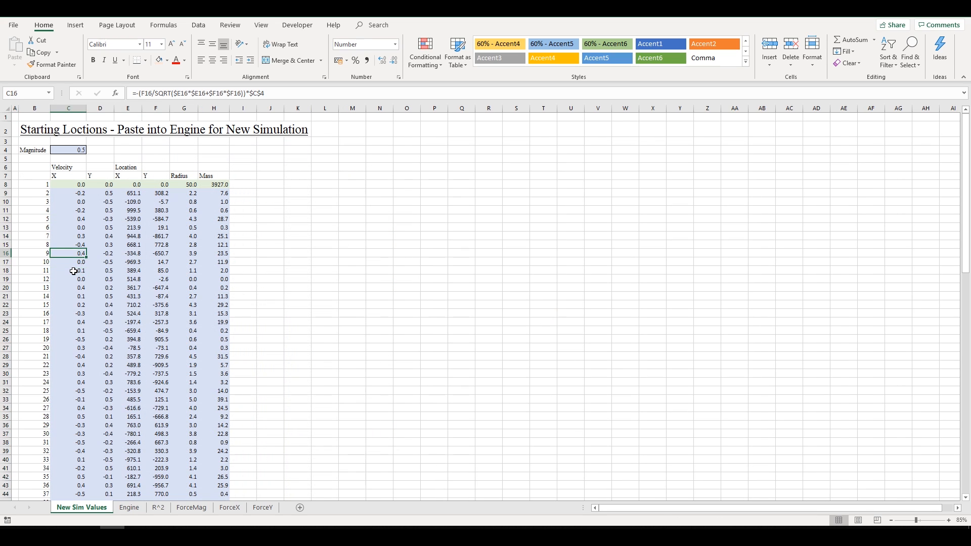
pyautogui.hotkey('ctrl', 'Up')
pyautogui.press('Down')
pyautogui.press('Down')
pyautogui.hotkey('ctrl', 'shift', 'Right')
pyautogui.hotkey('ctrl', 'shift', 'Down')
pyautogui.hotkey('ctrl', 'c')
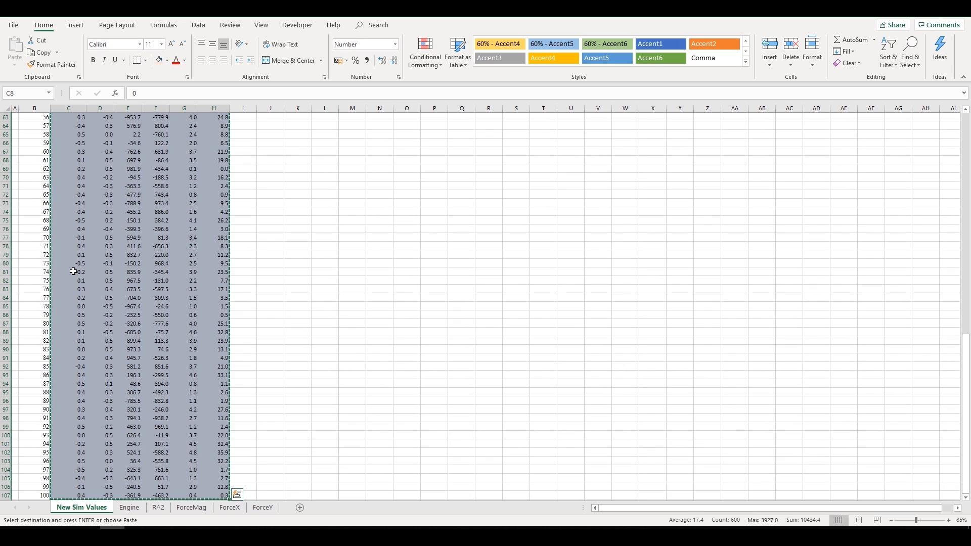
# - Paste them as values into Engine C8, then check the pasted values and the M13 new-location formula
pyautogui.click(130, 507)
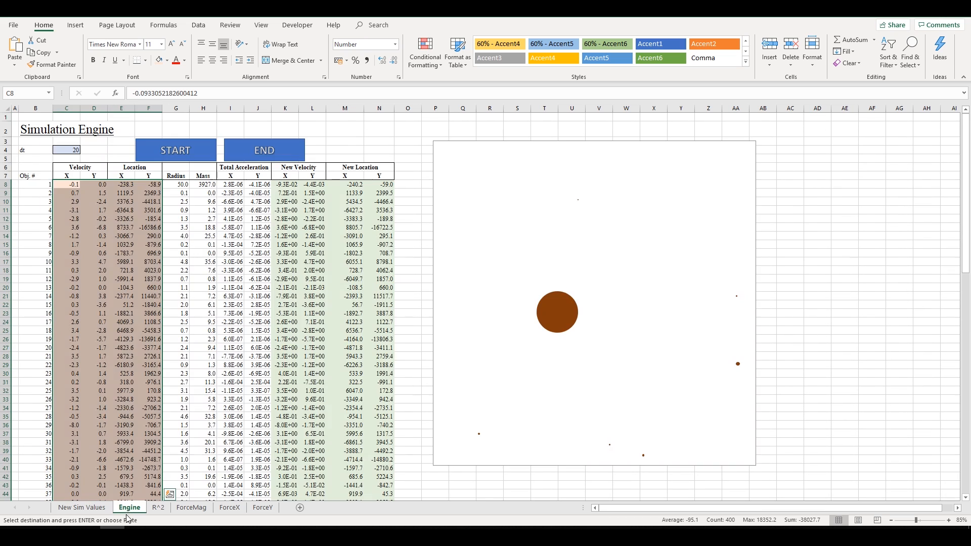
pyautogui.click(72, 186)
pyautogui.rightClick(63, 185)
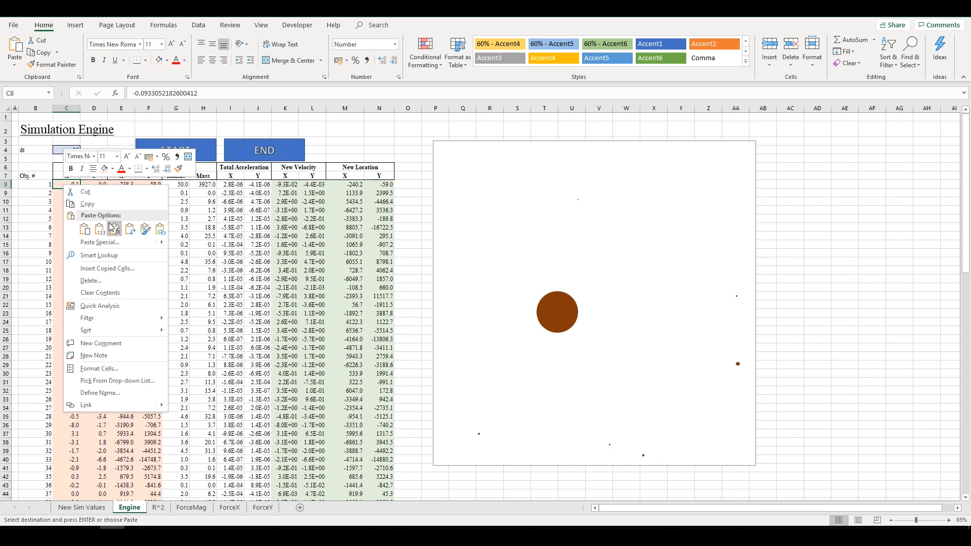
pyautogui.click(98, 228)
pyautogui.click(70, 336)
pyautogui.moveTo(71, 227); pyautogui.dragTo(83, 433)
pyautogui.click(175, 321)
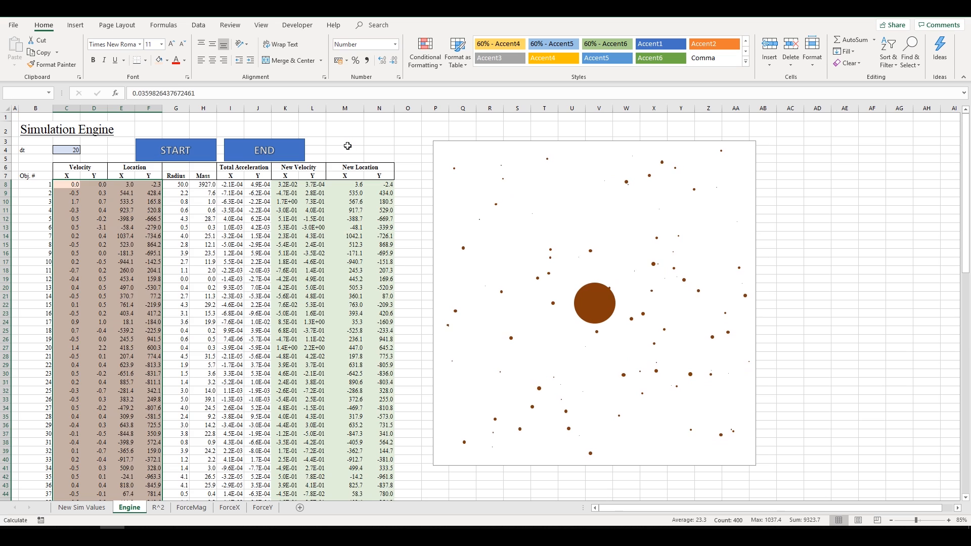
pyautogui.click(350, 224)
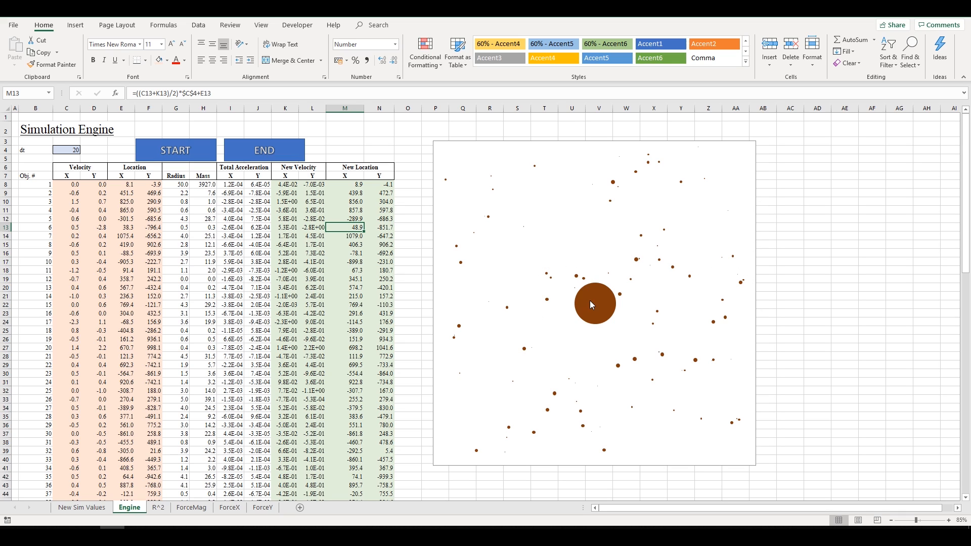
# - Let the simulation run while checking radius and mass values, then select the chart's bubble series
pyautogui.moveTo(584, 298)
pyautogui.scroll(-3, 58, 194)
pyautogui.click(175, 374)
pyautogui.scroll(3, 176, 374)
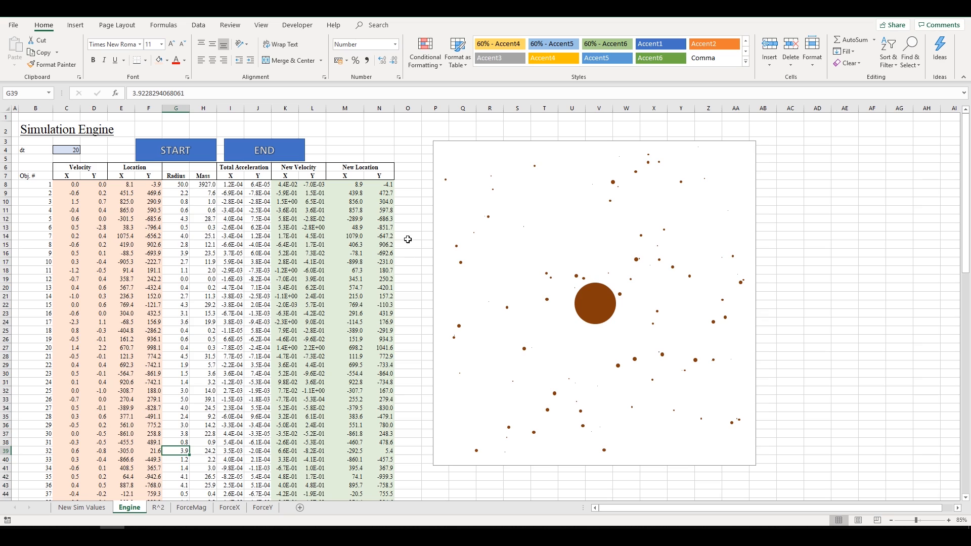
pyautogui.click(205, 219)
pyautogui.click(199, 200)
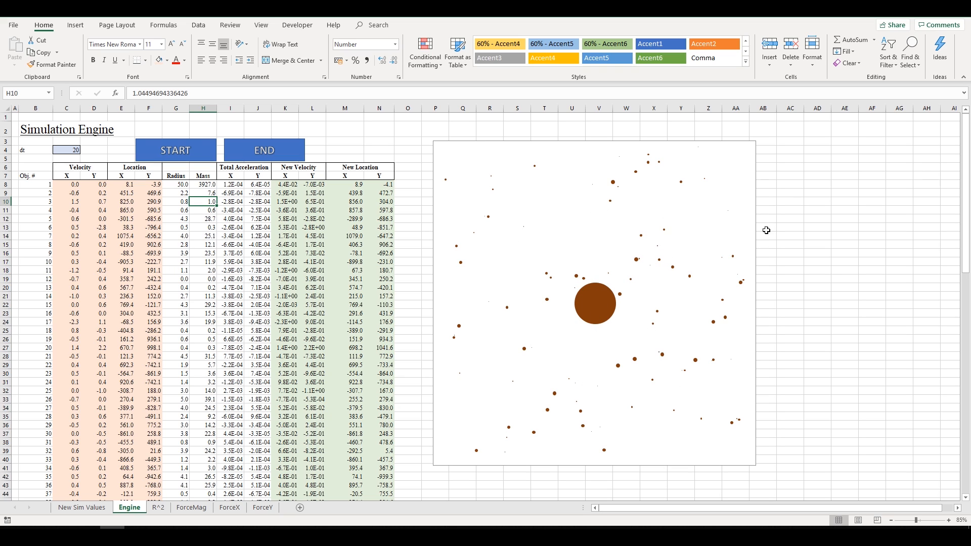
pyautogui.click(599, 309)
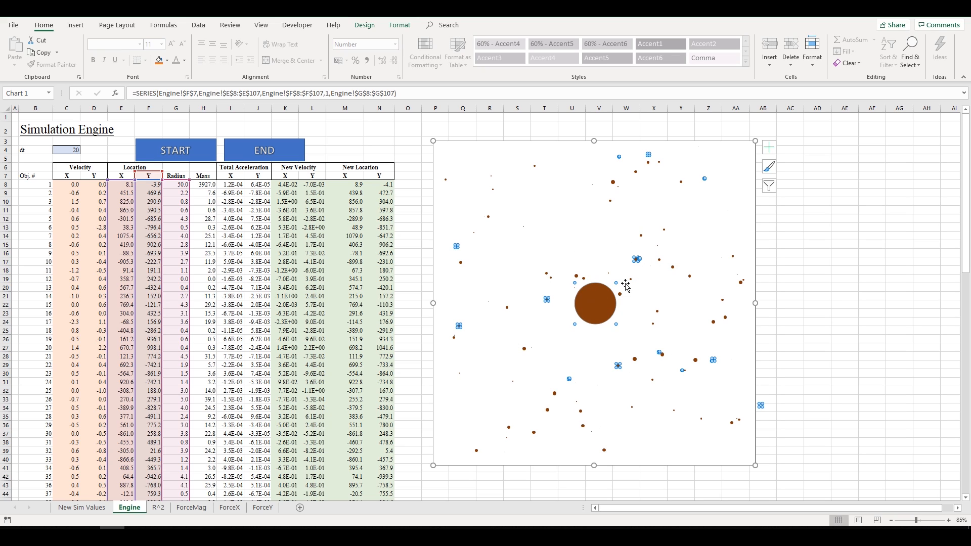
pyautogui.click(781, 248)
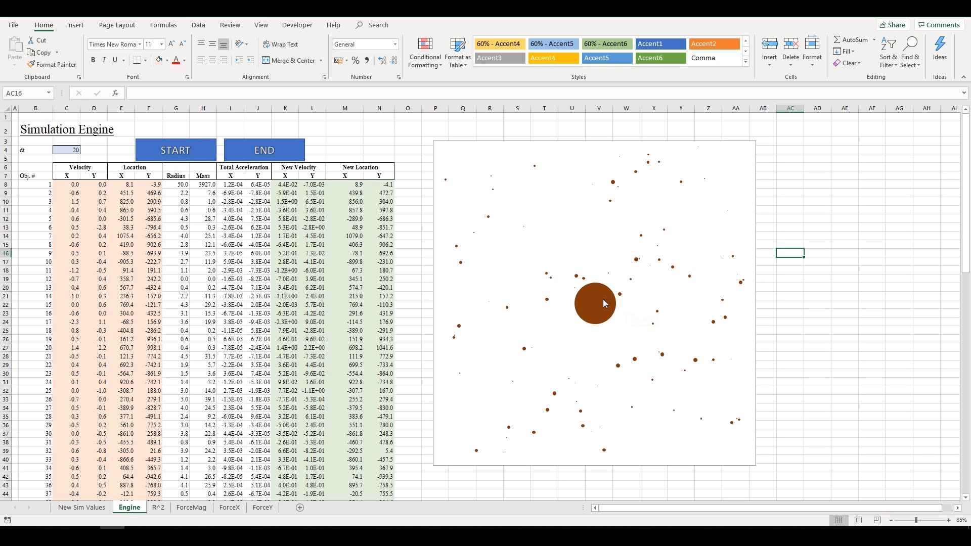
pyautogui.moveTo(127, 176); pyautogui.dragTo(183, 451)
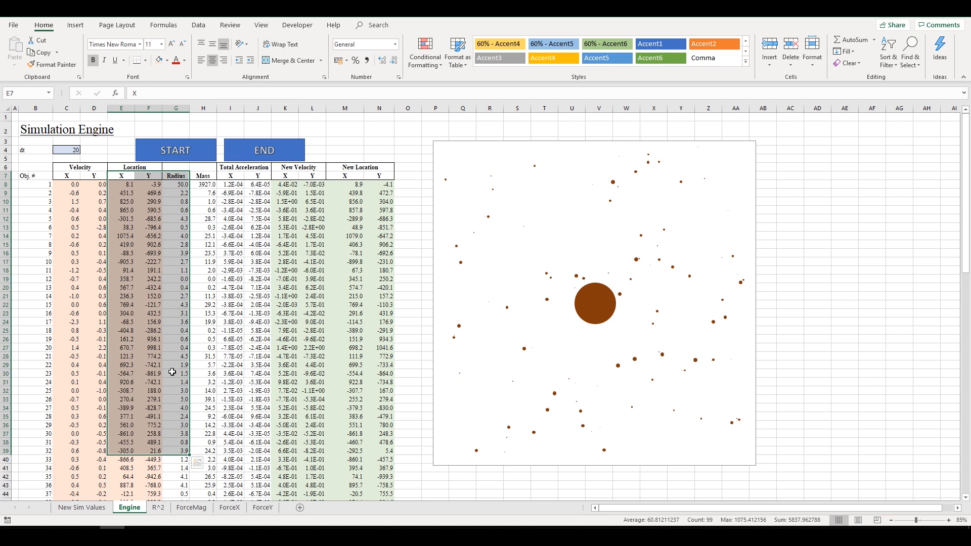
pyautogui.click(730, 206)
pyautogui.rightClick(730, 207)
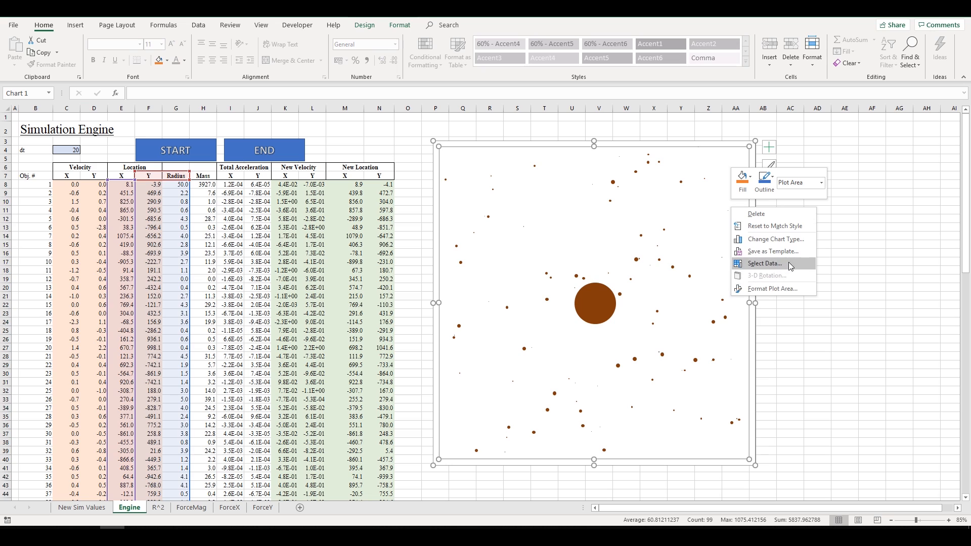
pyautogui.click(823, 122)
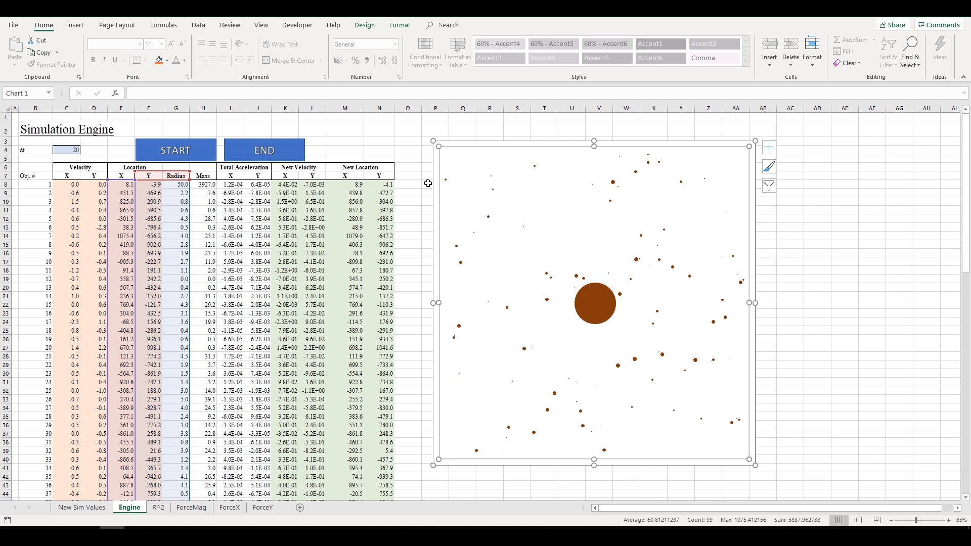
pyautogui.click(422, 134)
pyautogui.click(402, 158)
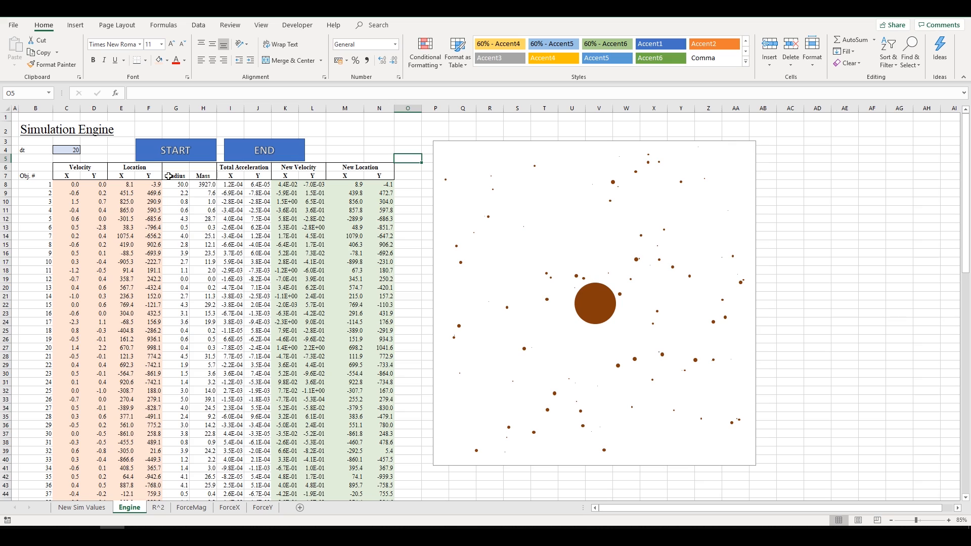
pyautogui.click(121, 174)
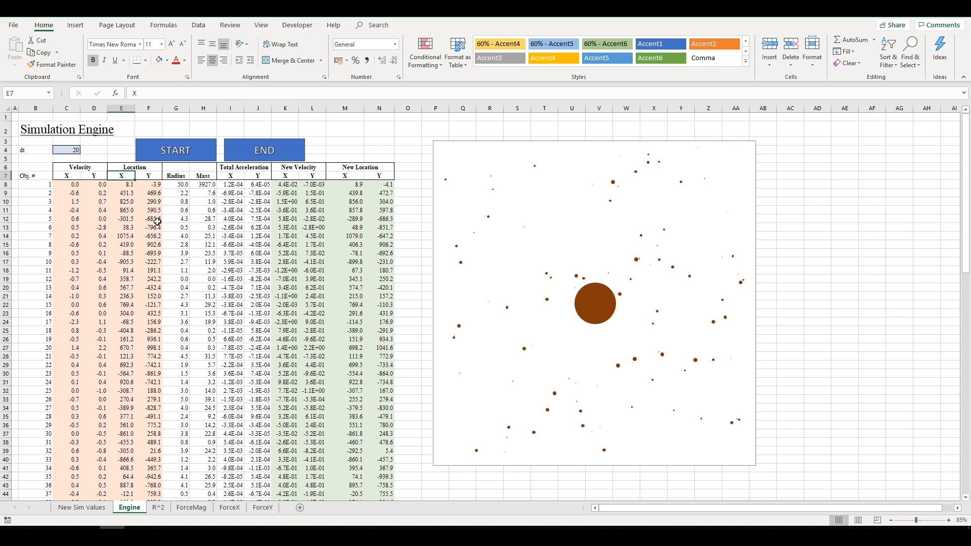
# - Point out the Location X, Location Y and Radius columns on the Engine sheet
pyautogui.moveTo(127, 173); pyautogui.dragTo(197, 296)
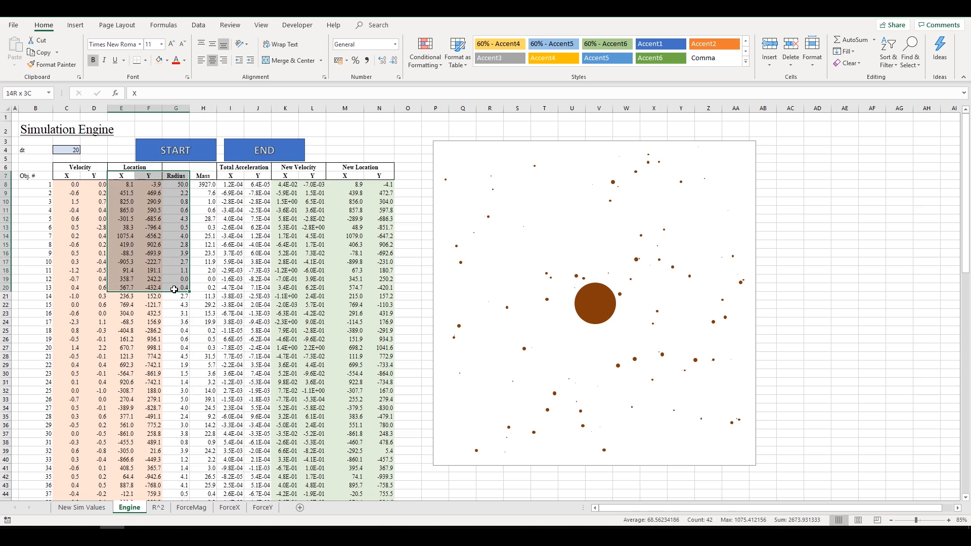
pyautogui.click(159, 218)
pyautogui.moveTo(123, 176); pyautogui.dragTo(124, 228)
pyautogui.moveTo(149, 176); pyautogui.dragTo(150, 259)
pyautogui.click(175, 176)
pyautogui.moveTo(175, 175); pyautogui.dragTo(176, 306)
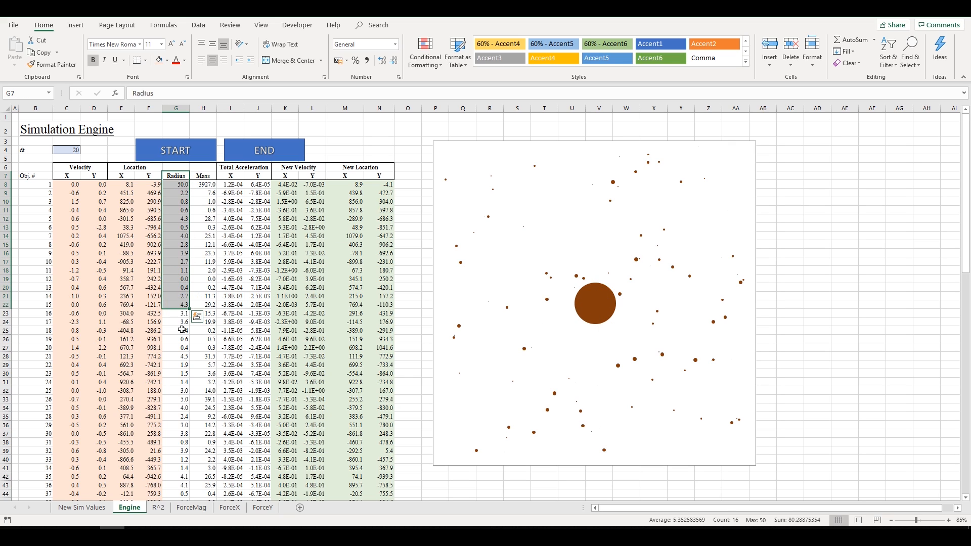
pyautogui.click(120, 175)
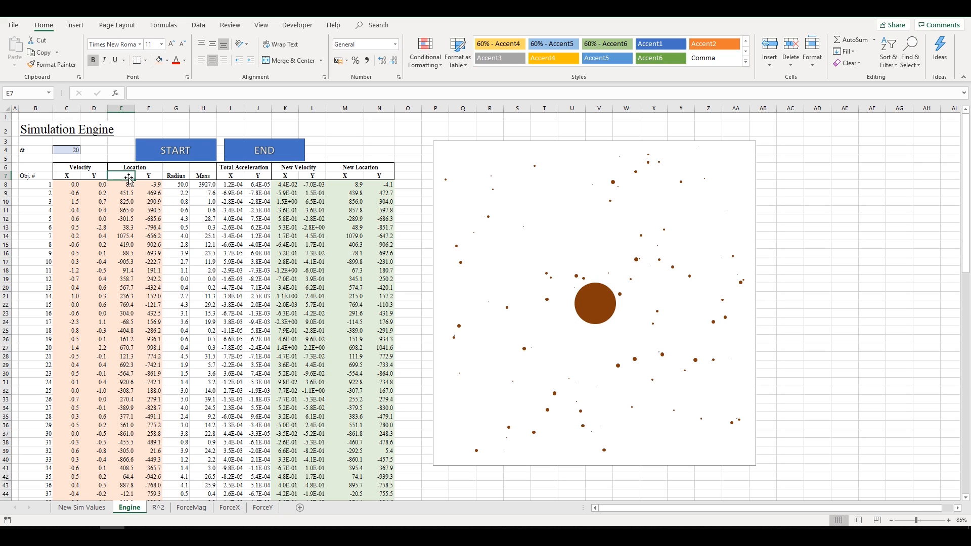
pyautogui.moveTo(119, 176); pyautogui.dragTo(174, 367)
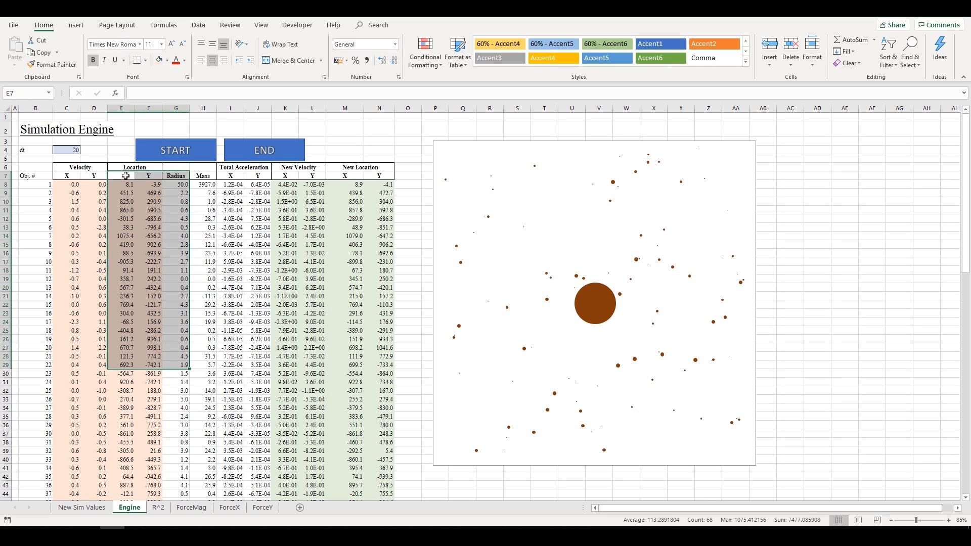
# - Trial-select the X, Y and Radius block starting from header E7
pyautogui.click(131, 182)
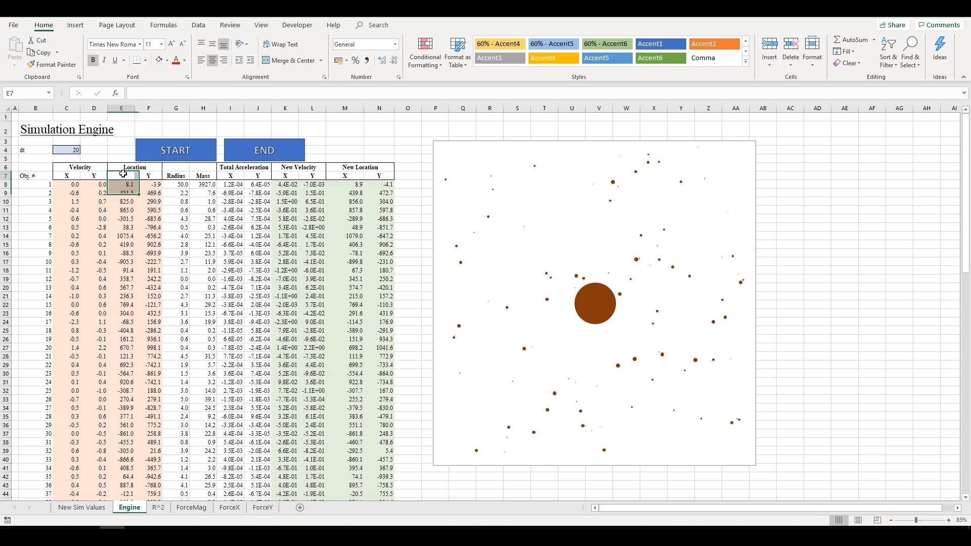
pyautogui.click(118, 176)
pyautogui.moveTo(136, 178); pyautogui.dragTo(180, 243)
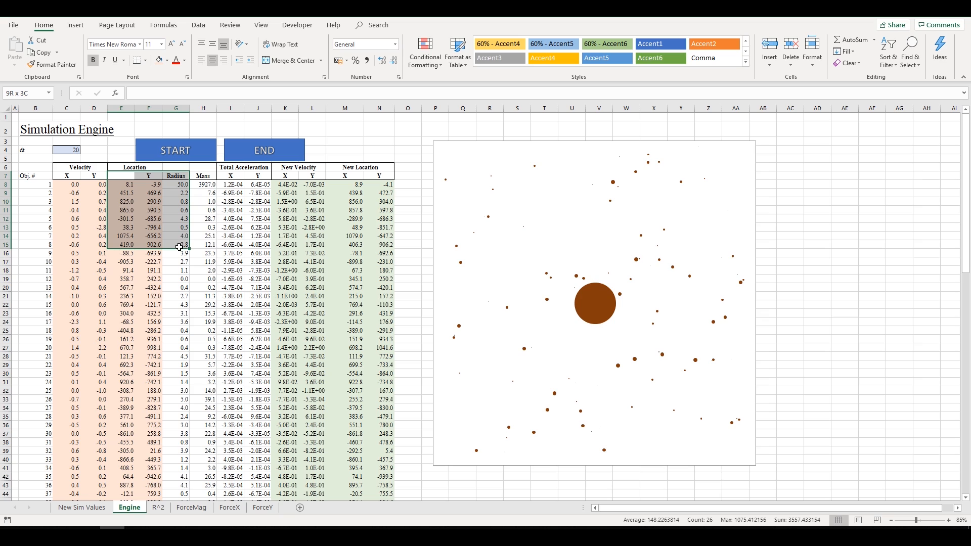
pyautogui.moveTo(179, 247); pyautogui.dragTo(179, 246)
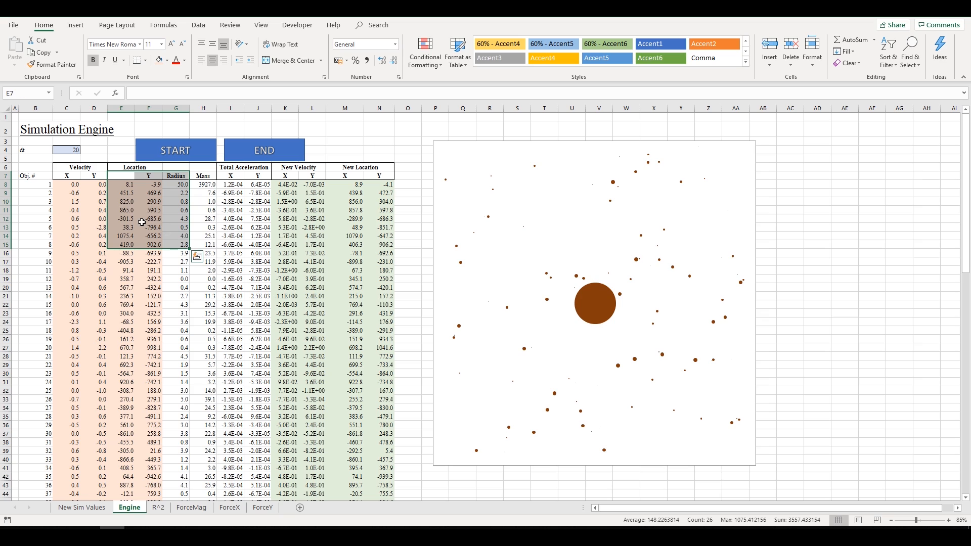
pyautogui.click(127, 174)
pyautogui.moveTo(123, 193); pyautogui.dragTo(124, 340)
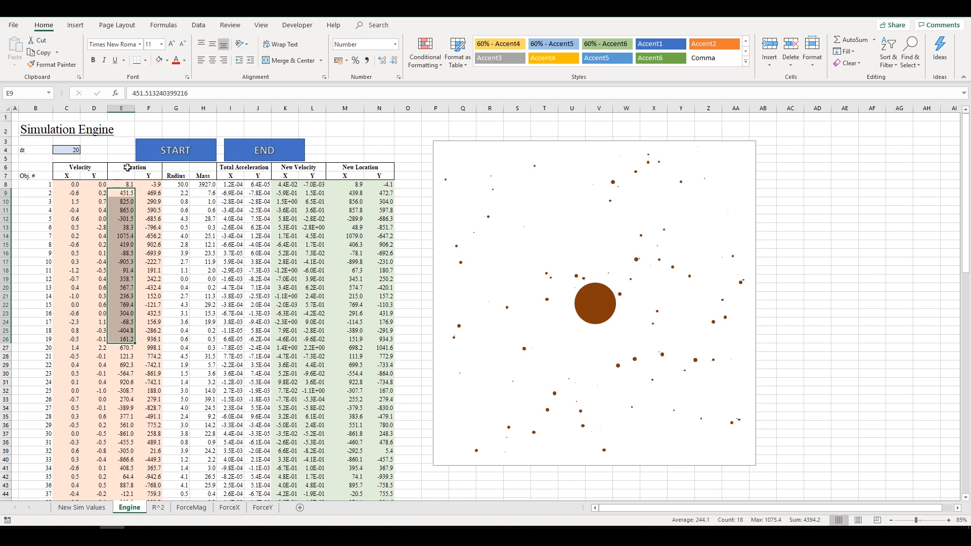
pyautogui.moveTo(124, 175); pyautogui.dragTo(169, 183)
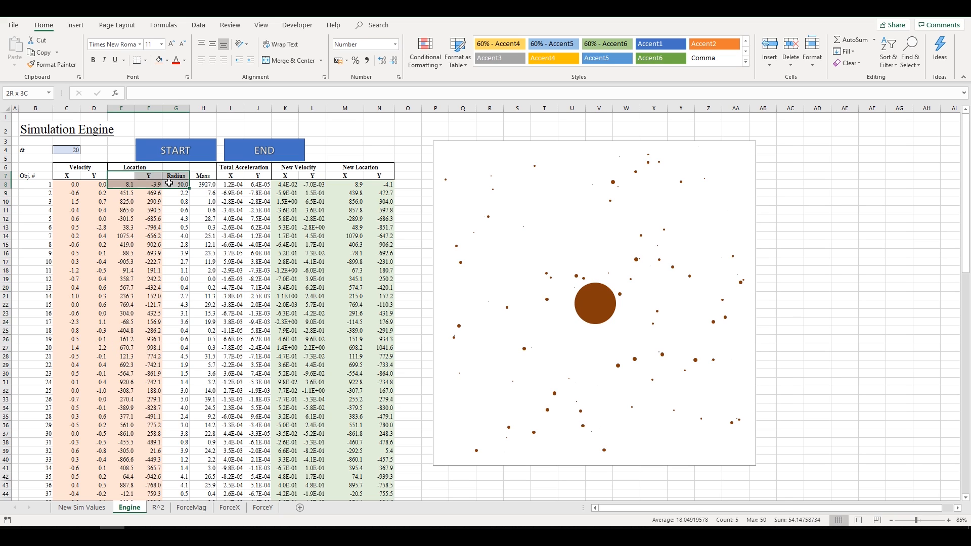
pyautogui.click(124, 175)
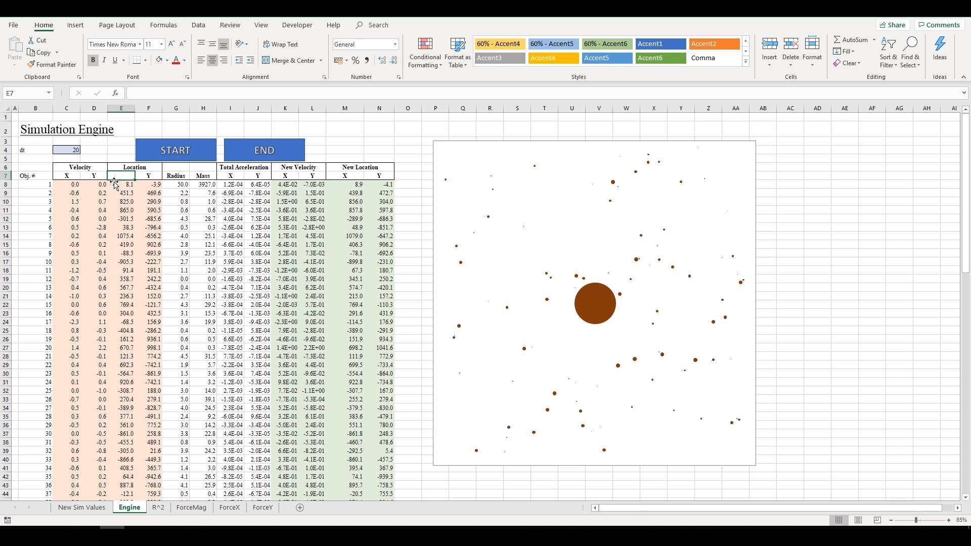
# - Select Location X, Y and Radius from E7 down to row 107 and open the Scatter chart list
pyautogui.moveTo(125, 175); pyautogui.dragTo(173, 293)
pyautogui.hotkey('ctrl', 'shift', 'Down')
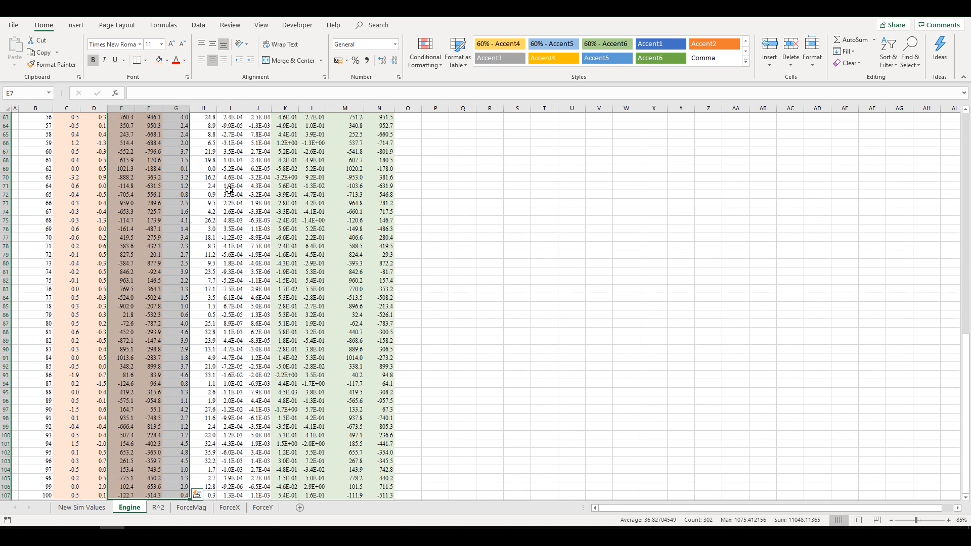
pyautogui.scroll(20, 451, 327)
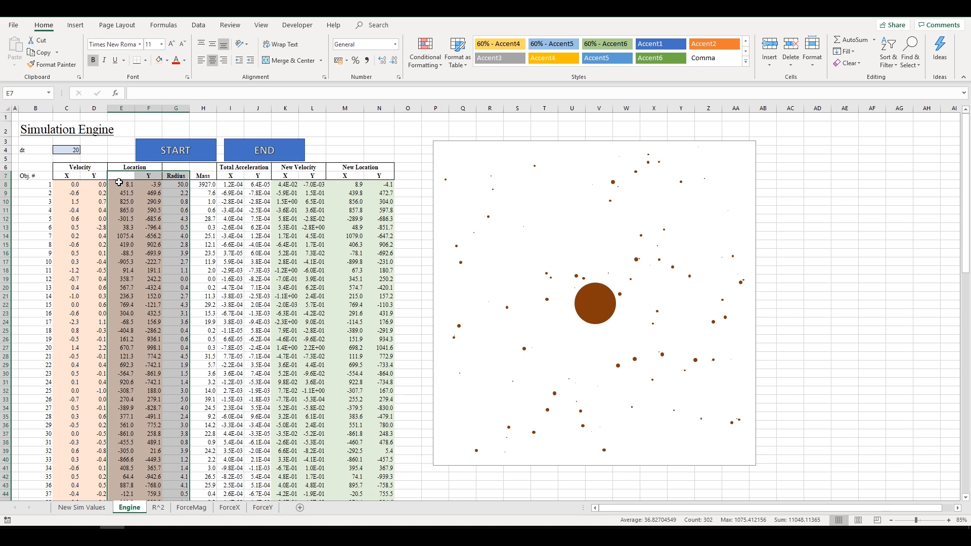
pyautogui.click(81, 25)
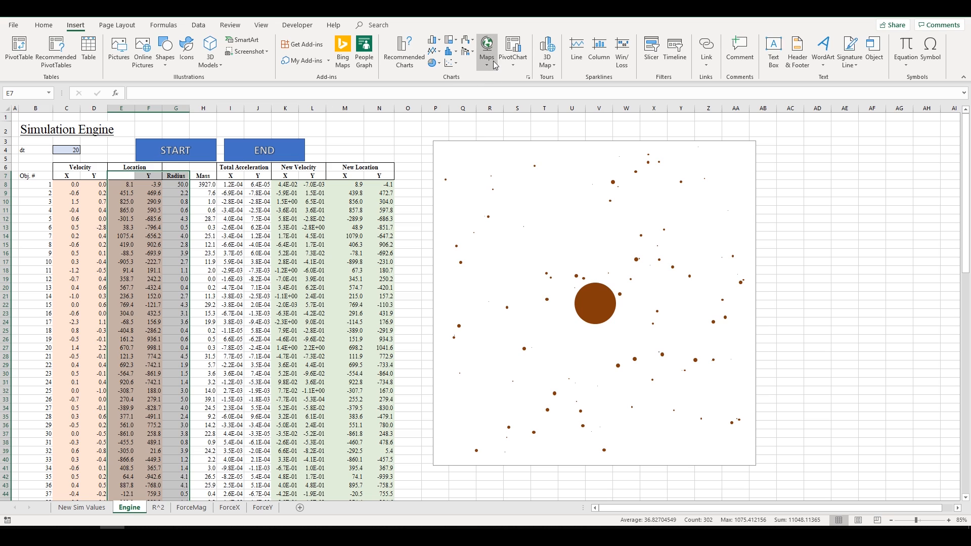
pyautogui.click(459, 69)
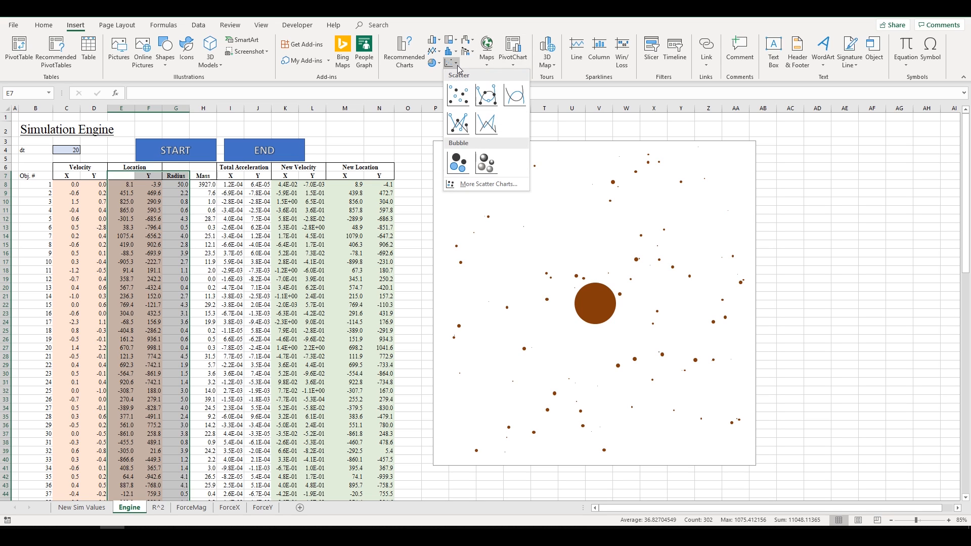
# - Insert a bubble chart, then move and enlarge it beside the brown chart
pyautogui.click(458, 163)
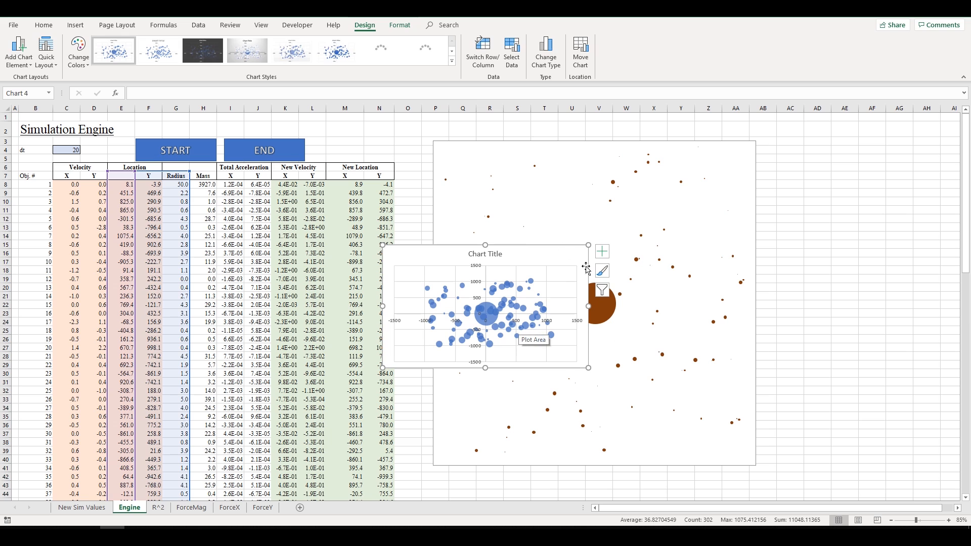
pyautogui.moveTo(557, 252); pyautogui.dragTo(873, 224)
pyautogui.moveTo(903, 340); pyautogui.dragTo(821, 475)
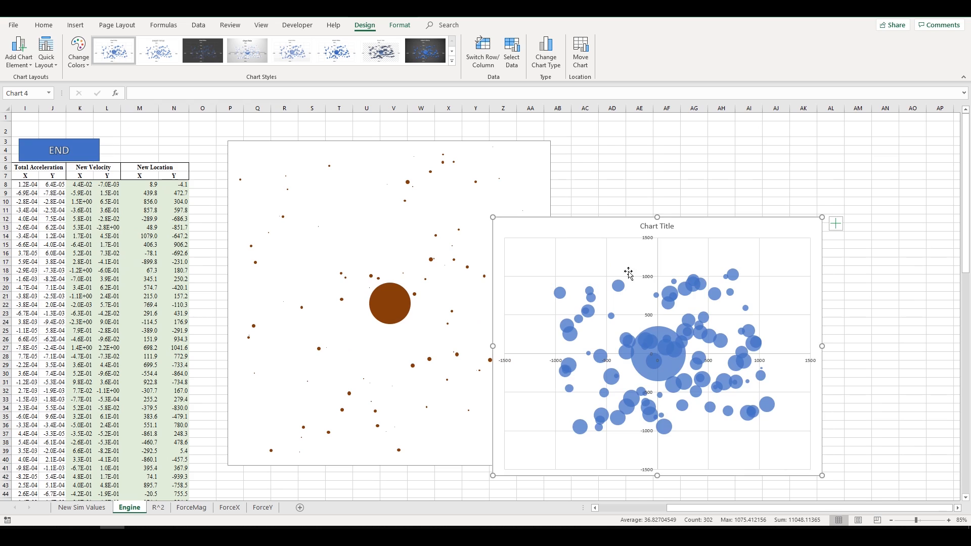
pyautogui.moveTo(787, 231); pyautogui.dragTo(860, 168)
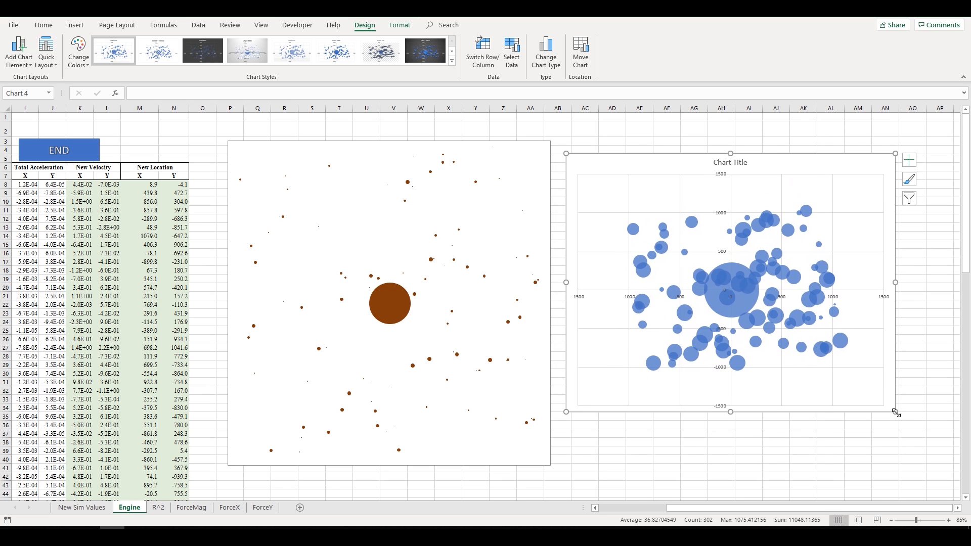
pyautogui.moveTo(894, 412); pyautogui.dragTo(929, 469)
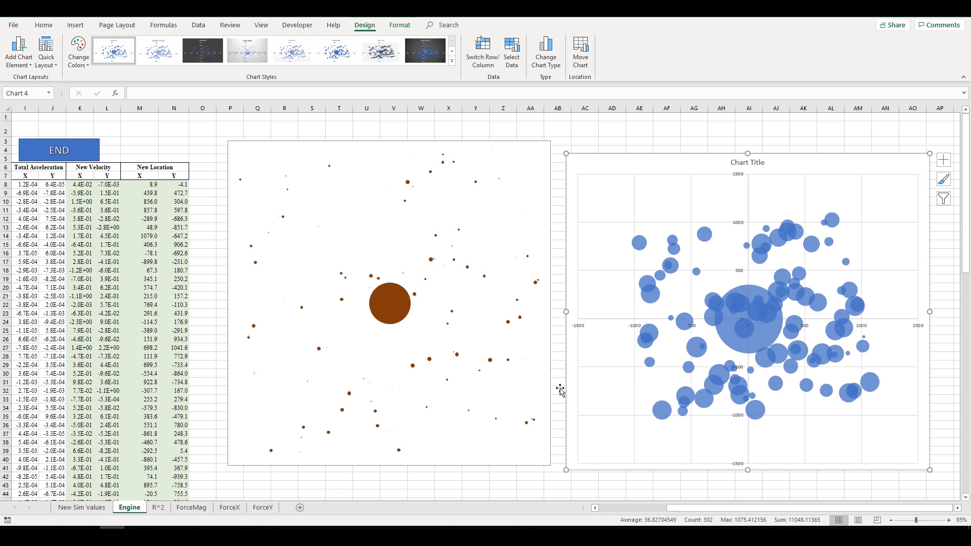
# - Delete the bubble chart's default title
pyautogui.click(763, 163)
pyautogui.press('Delete')
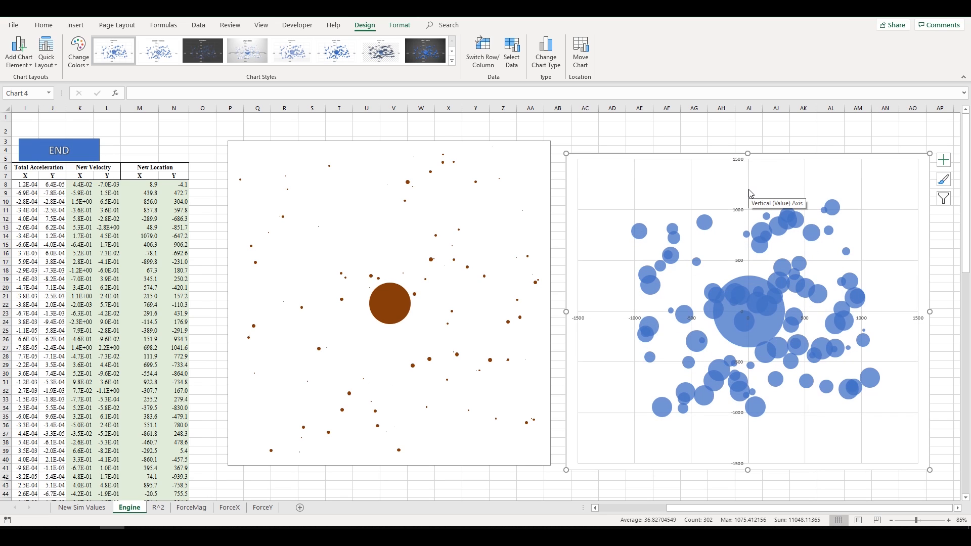
pyautogui.click(749, 193)
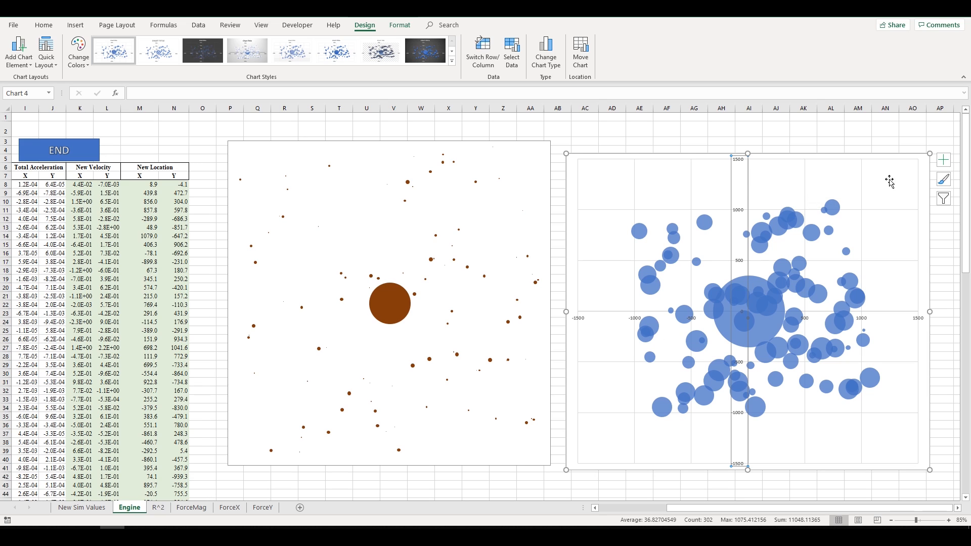
# - Set the horizontal axis bounds to -1500 minimum and 1500 maximum in Format Axis
pyautogui.click(894, 312)
pyautogui.rightClick(894, 311)
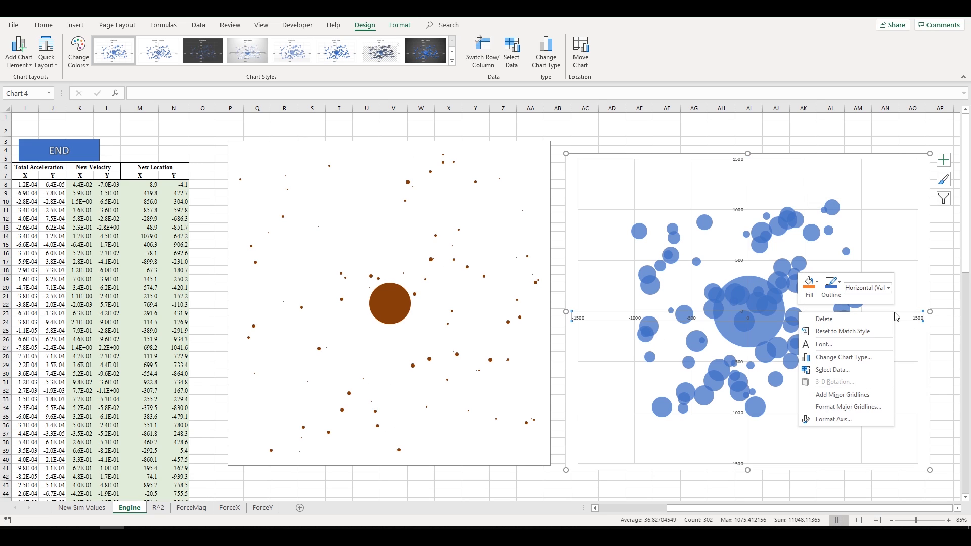
pyautogui.click(858, 418)
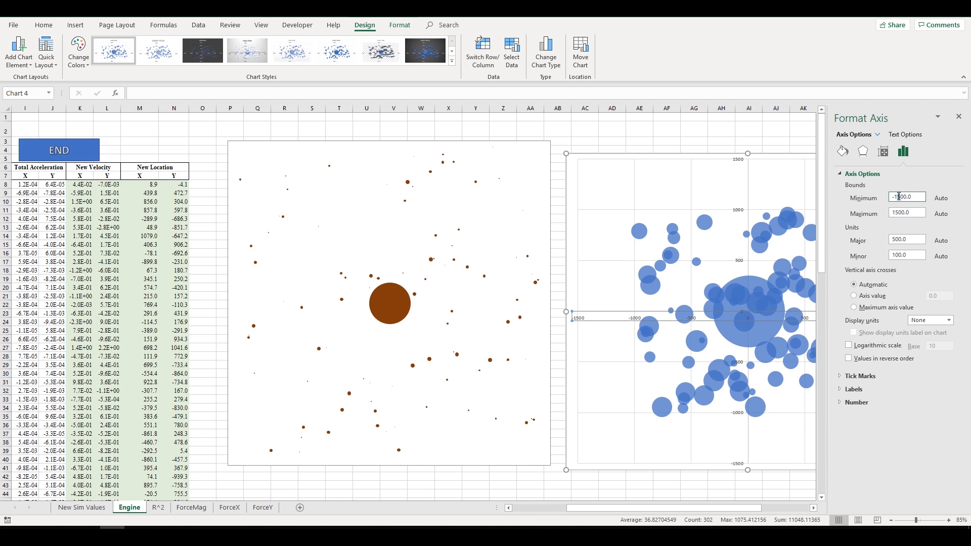
pyautogui.click(897, 213)
pyautogui.click(900, 199)
pyautogui.moveTo(892, 199); pyautogui.dragTo(908, 213)
pyautogui.click(896, 196)
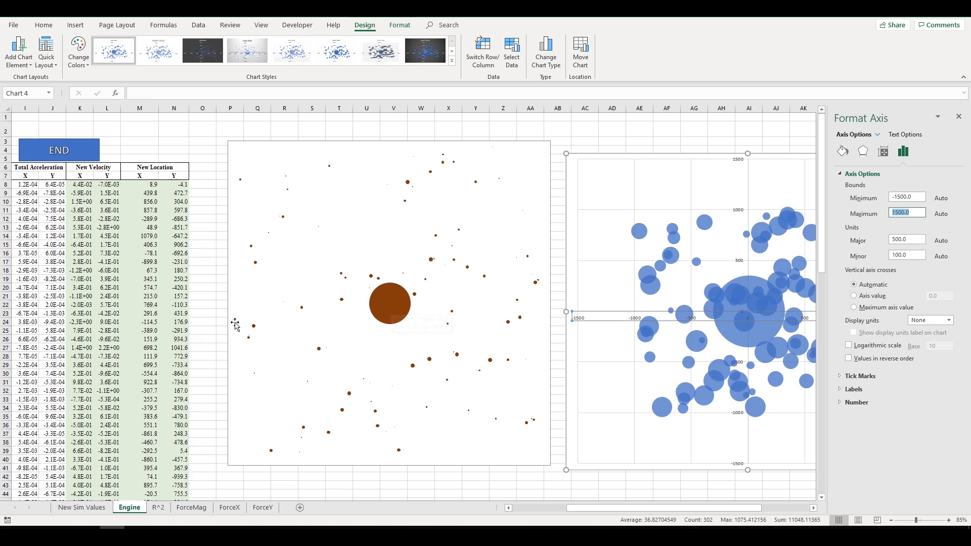
pyautogui.moveTo(647, 507); pyautogui.dragTo(711, 500)
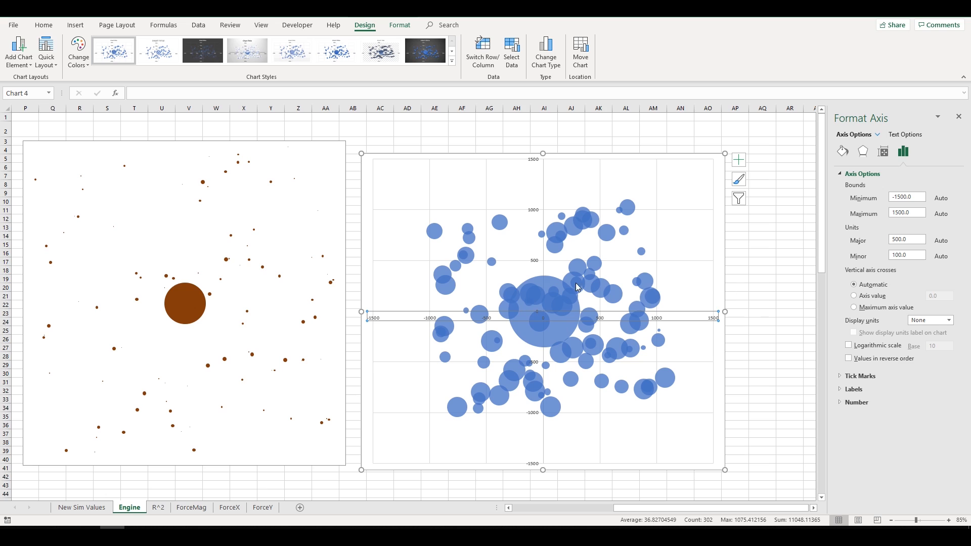
# - Confirm the vertical axis bounds are -1500 and 1500
pyautogui.click(537, 212)
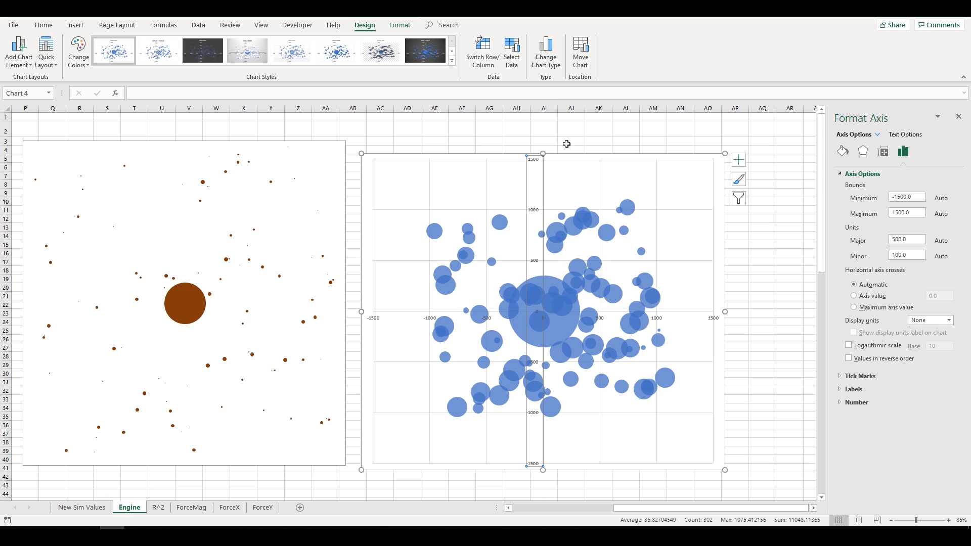
pyautogui.click(923, 197)
pyautogui.click(920, 213)
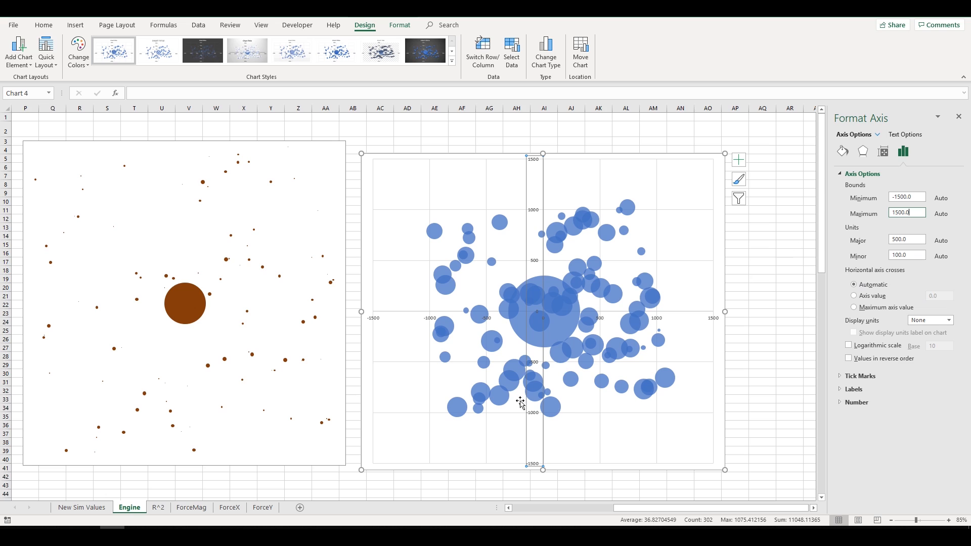
pyautogui.click(659, 222)
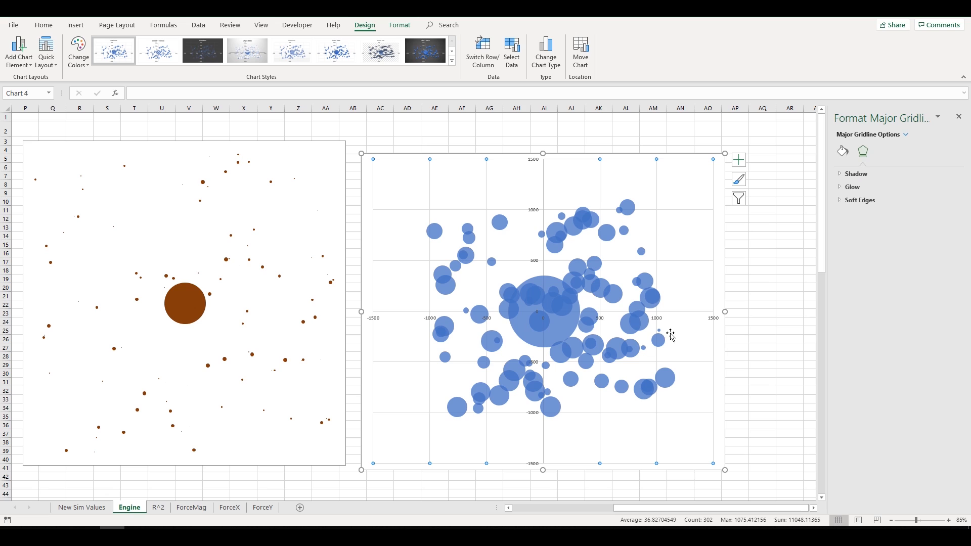
# - Delete the bubble chart's major gridlines
pyautogui.click(673, 218)
pyautogui.click(669, 211)
pyautogui.press('Delete')
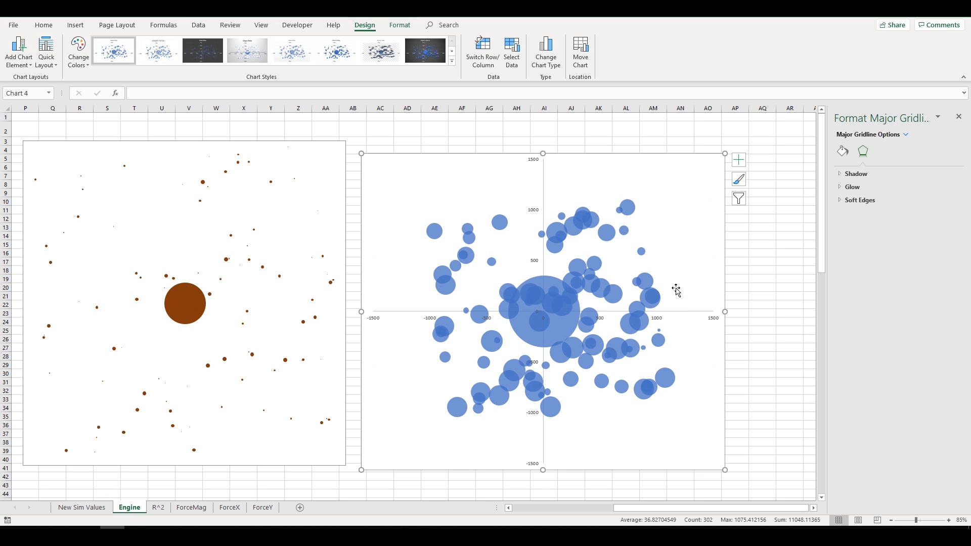
# - Delete the horizontal and vertical axes, then select the whole bubble series
pyautogui.click(678, 315)
pyautogui.click(677, 314)
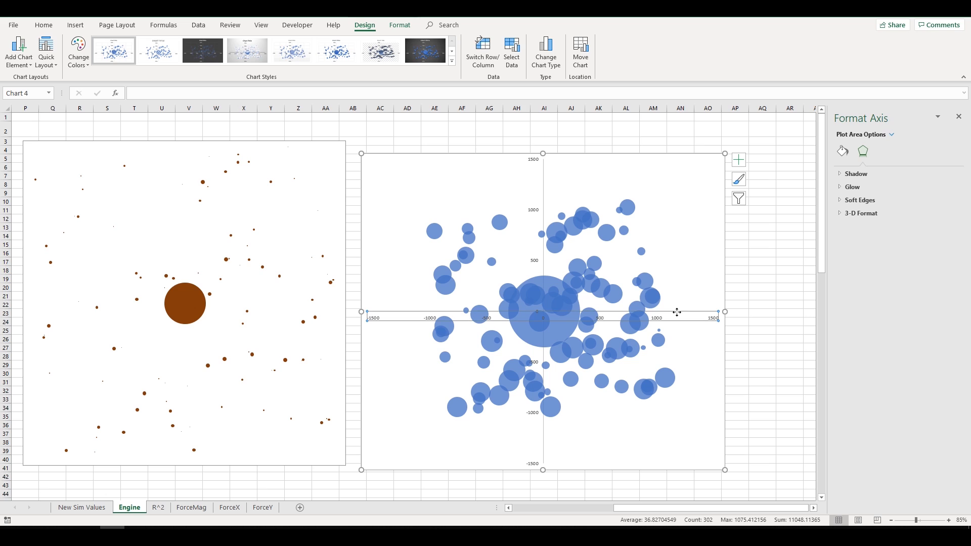
pyautogui.press('Delete')
pyautogui.click(541, 184)
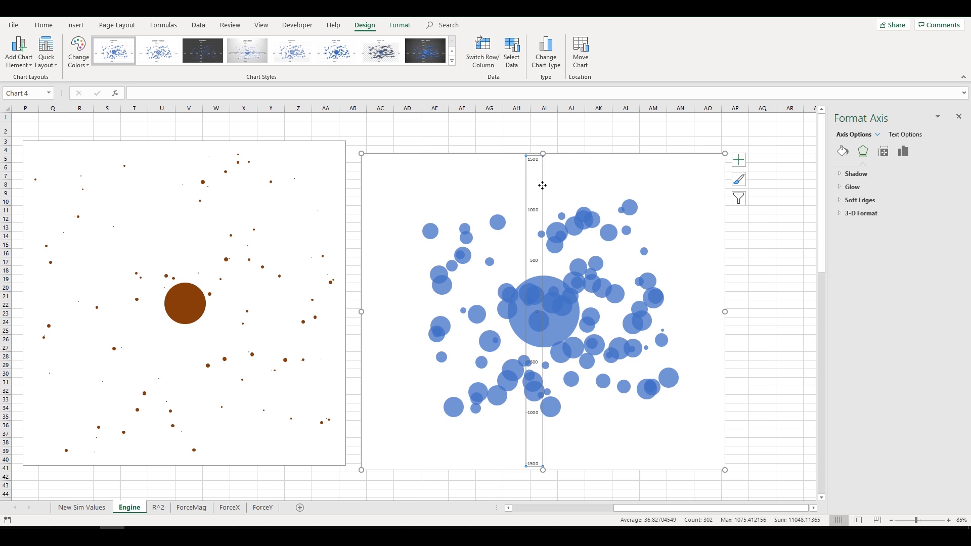
pyautogui.press('Delete')
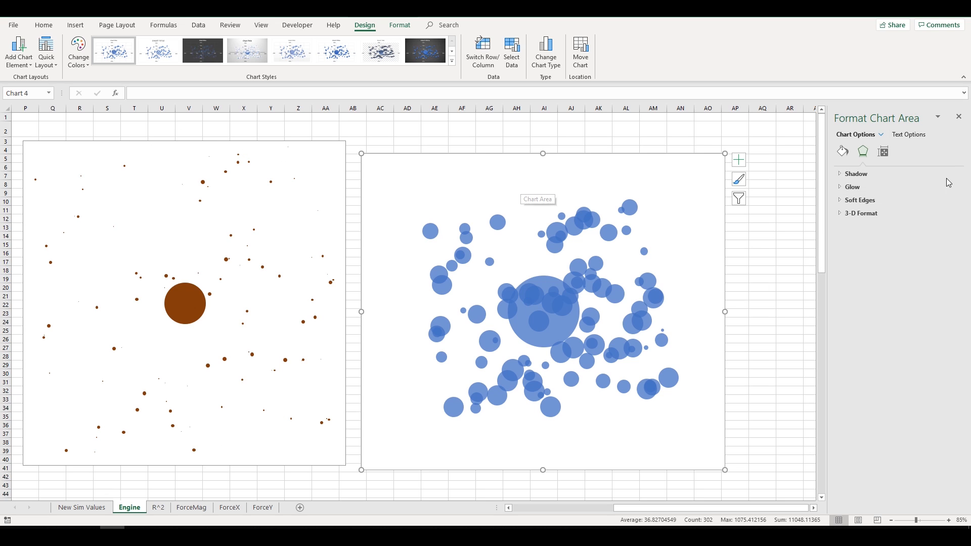
pyautogui.moveTo(558, 328)
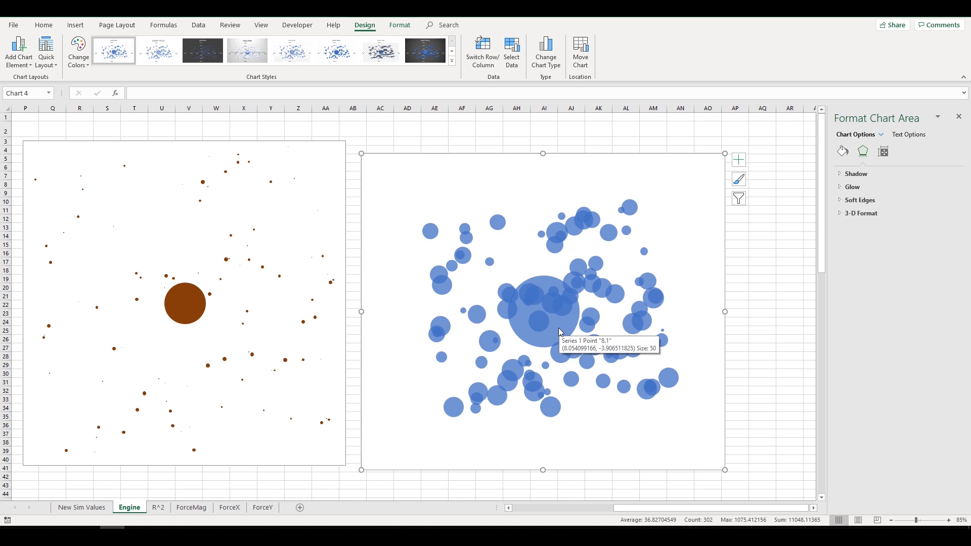
pyautogui.click(558, 329)
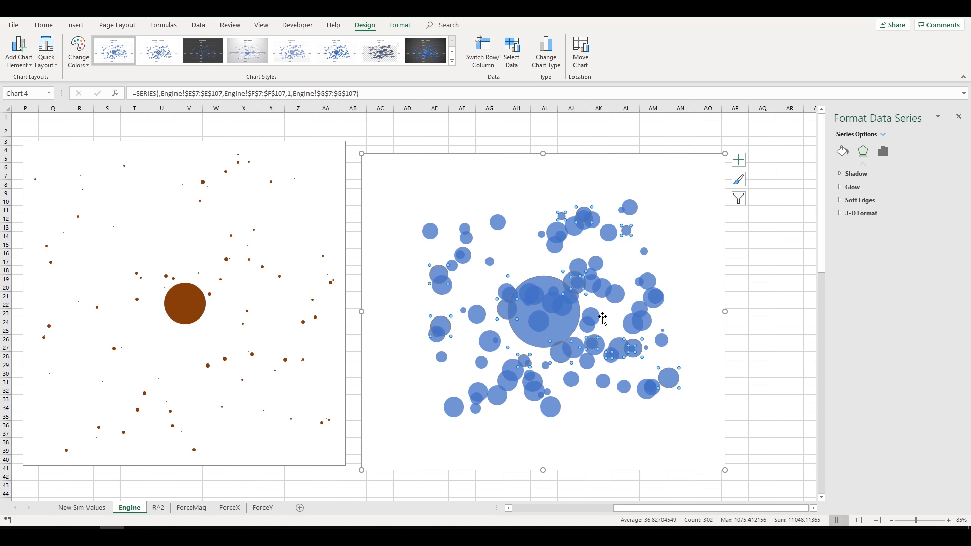
# - Make the blue series' bubble size represent width, scaled to 50
pyautogui.rightClick(569, 317)
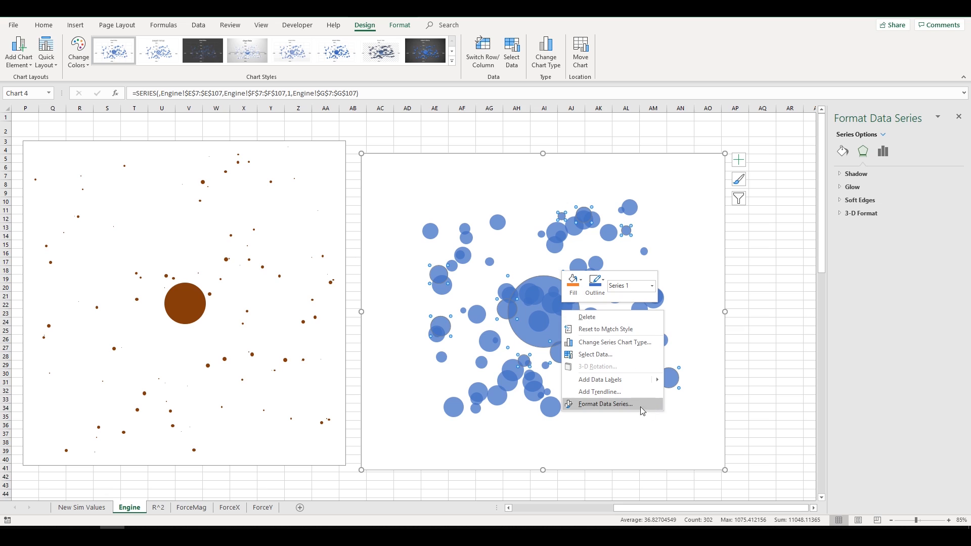
pyautogui.click(604, 403)
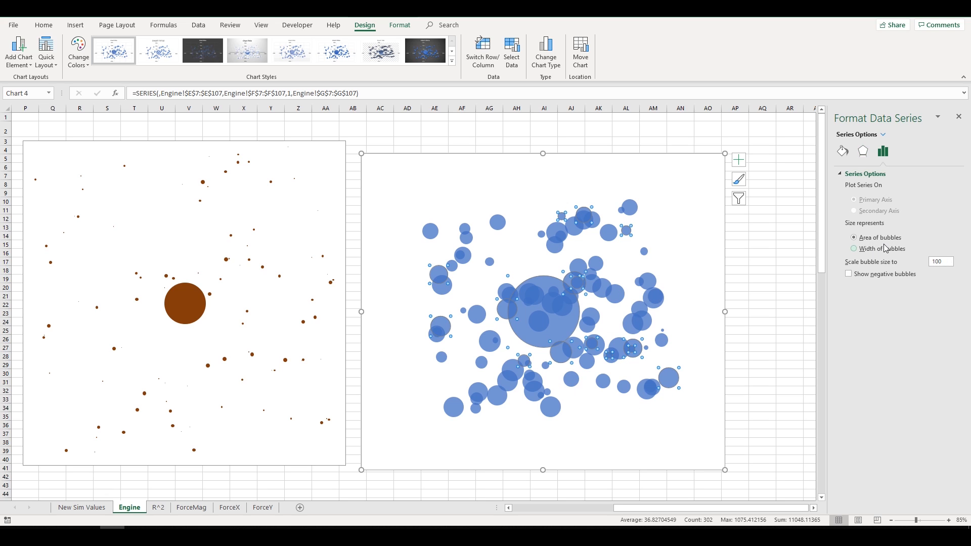
pyautogui.click(854, 249)
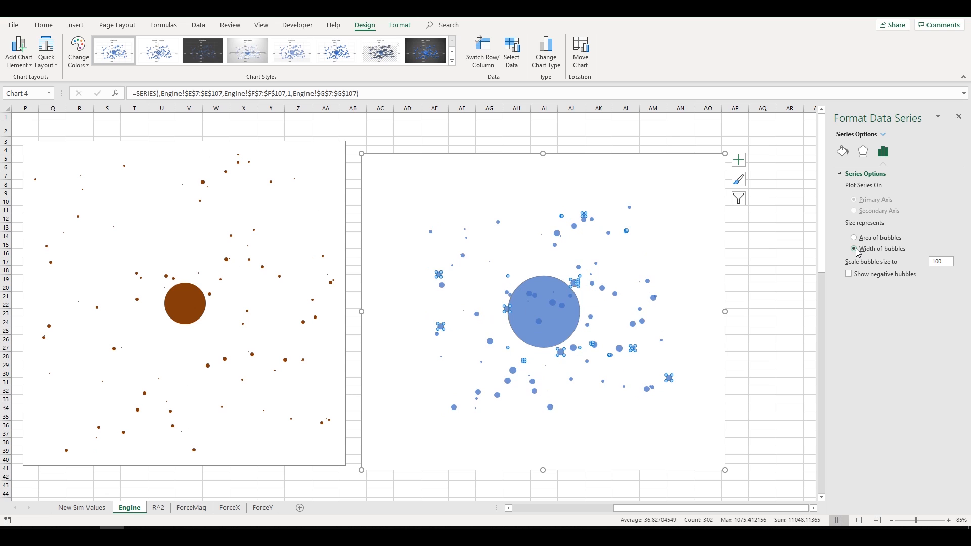
pyautogui.moveTo(940, 262); pyautogui.dragTo(923, 266)
# - Reselect the blue bubble series and reopen its Format Data Series options
pyautogui.click(761, 297)
pyautogui.click(704, 216)
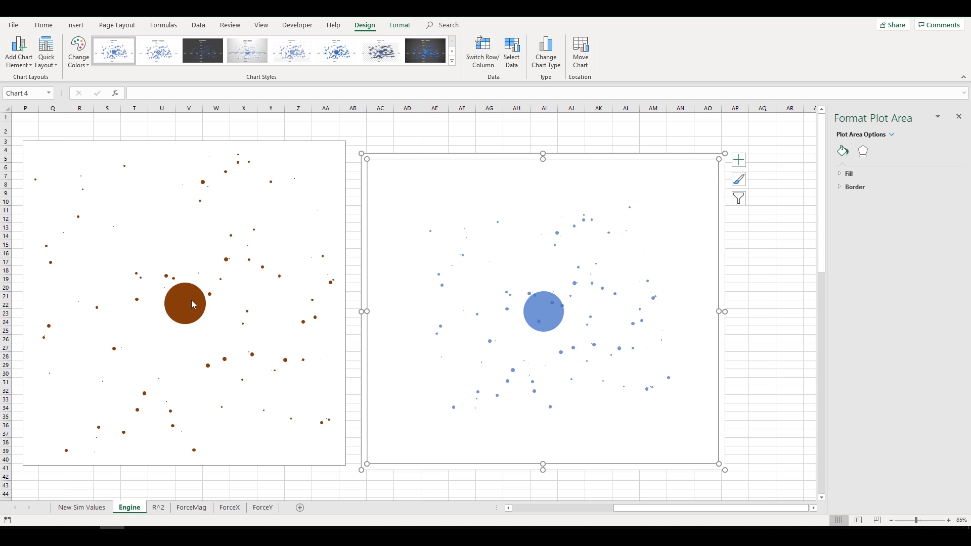
pyautogui.click(527, 325)
pyautogui.rightClick(548, 316)
pyautogui.click(594, 414)
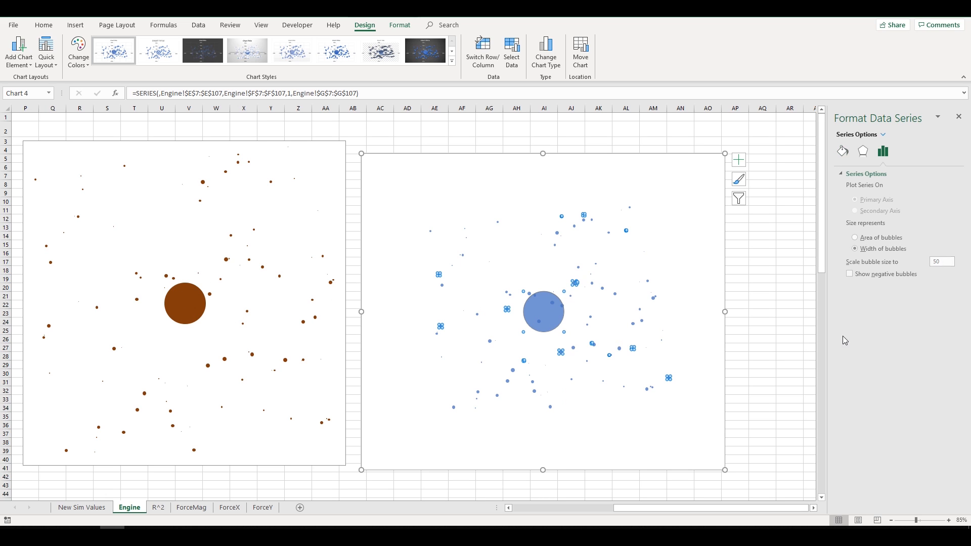
pyautogui.rightClick(549, 310)
pyautogui.click(929, 324)
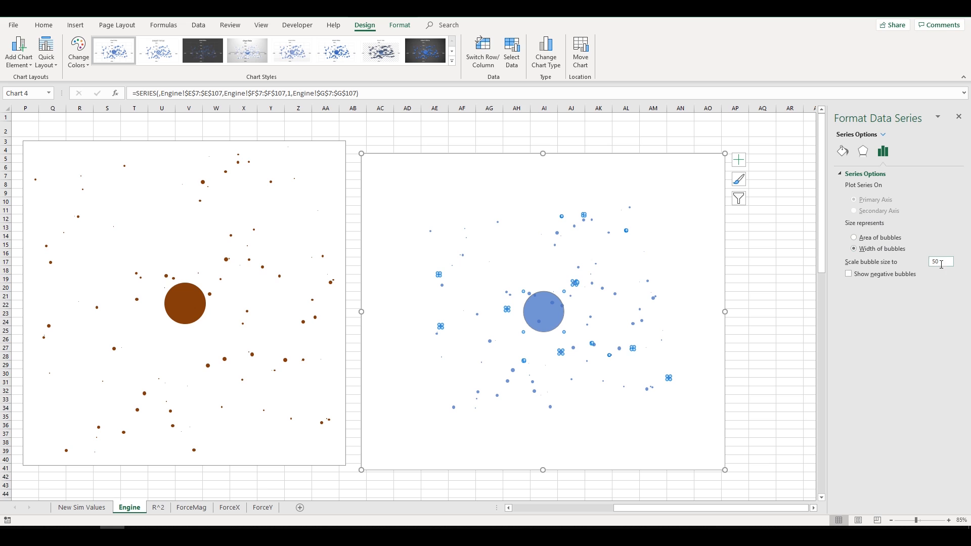
pyautogui.moveTo(659, 508); pyautogui.dragTo(535, 502)
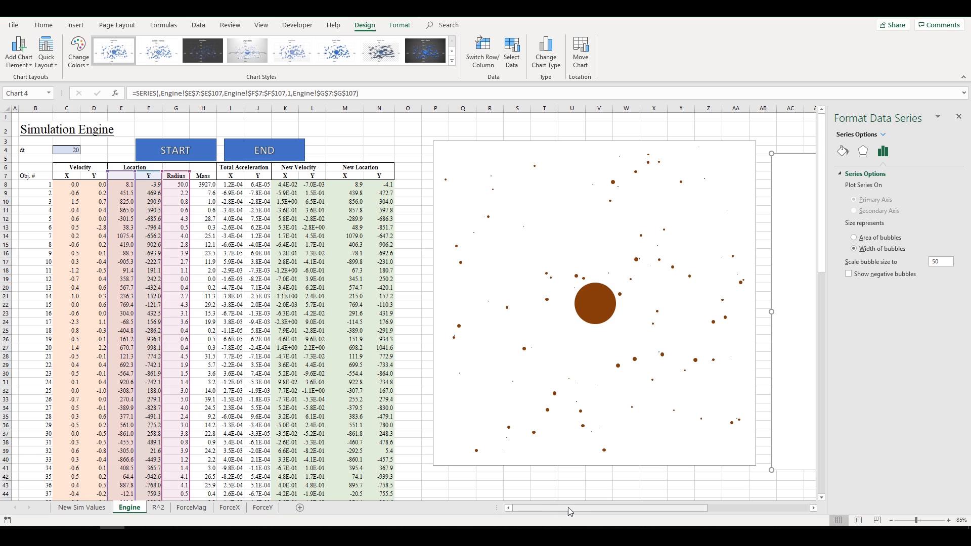
pyautogui.moveTo(521, 508); pyautogui.dragTo(621, 508)
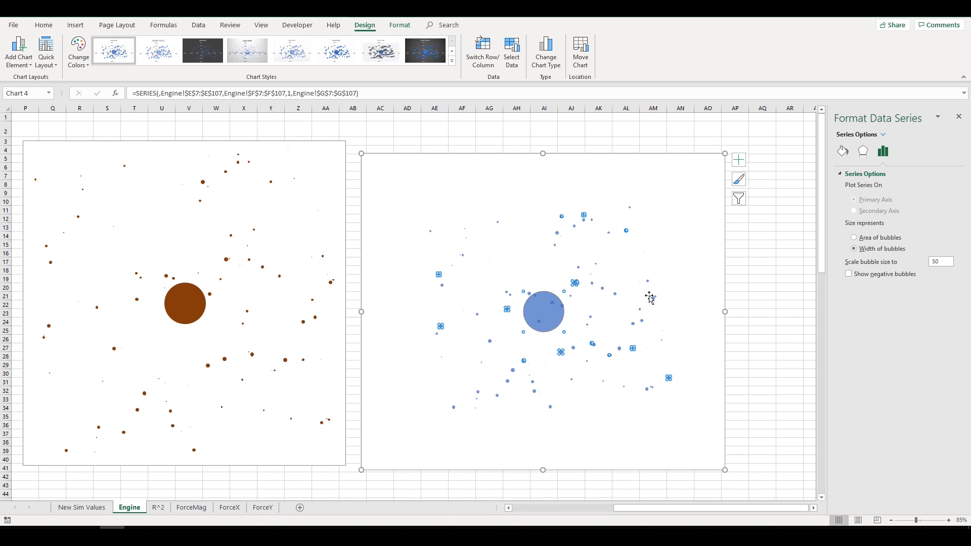
# - Review the blue series' effects, bubble size, and fill and border settings
pyautogui.click(753, 279)
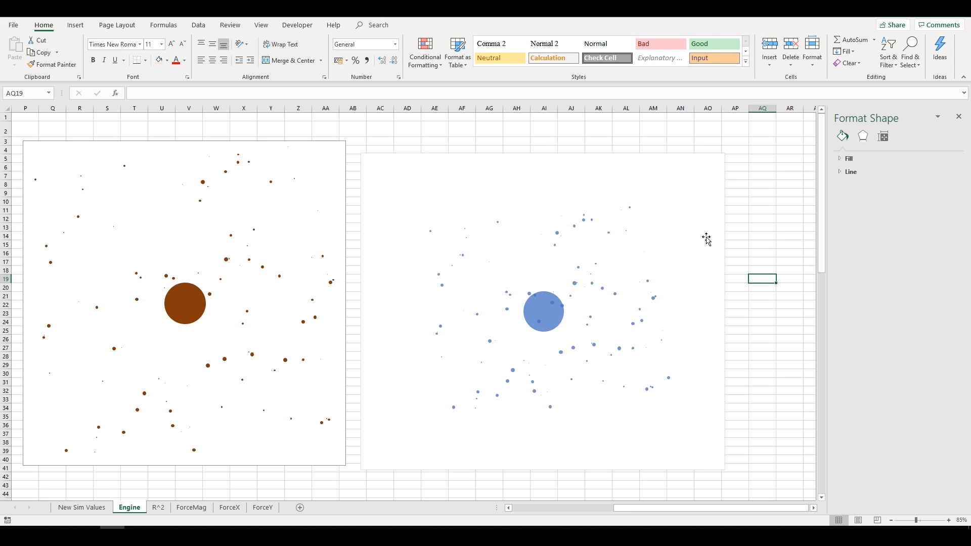
pyautogui.click(629, 203)
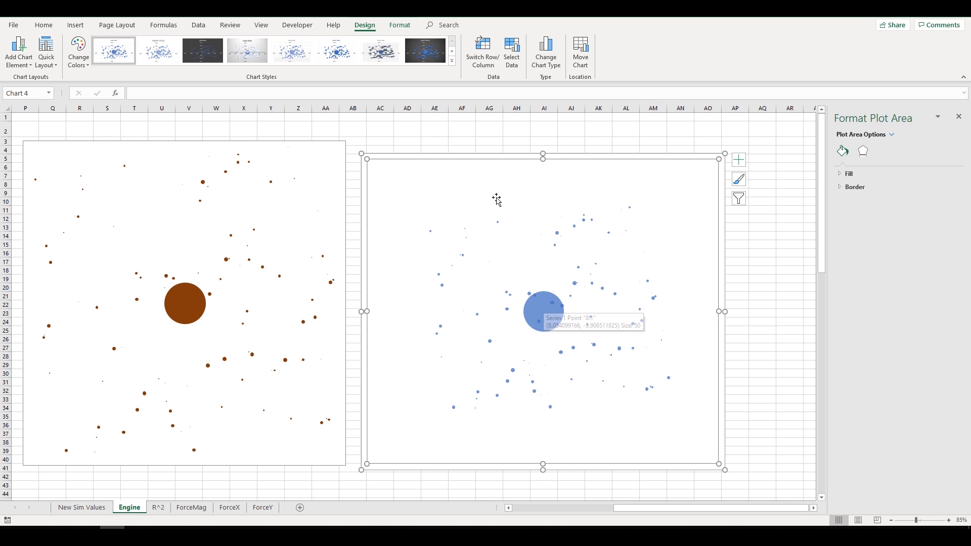
pyautogui.click(548, 311)
pyautogui.rightClick(548, 311)
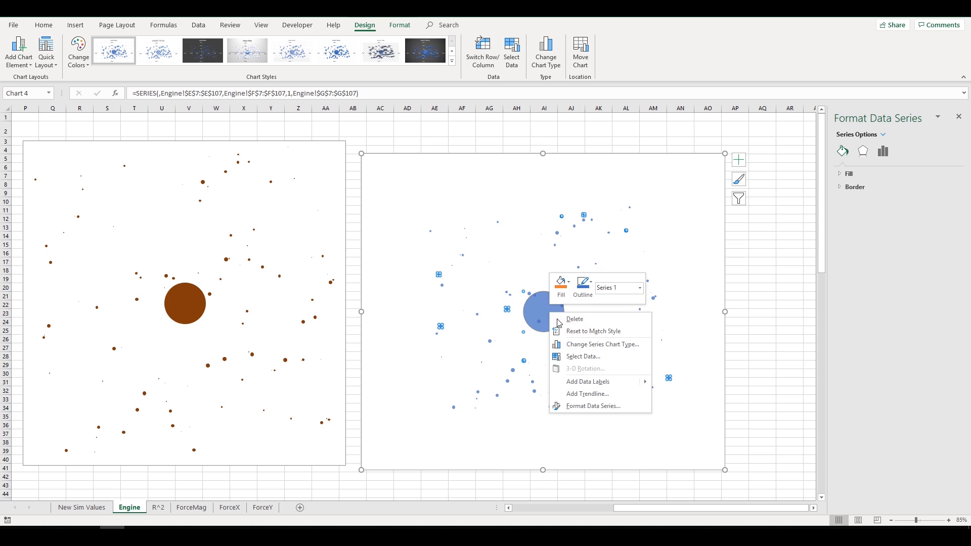
pyautogui.click(867, 152)
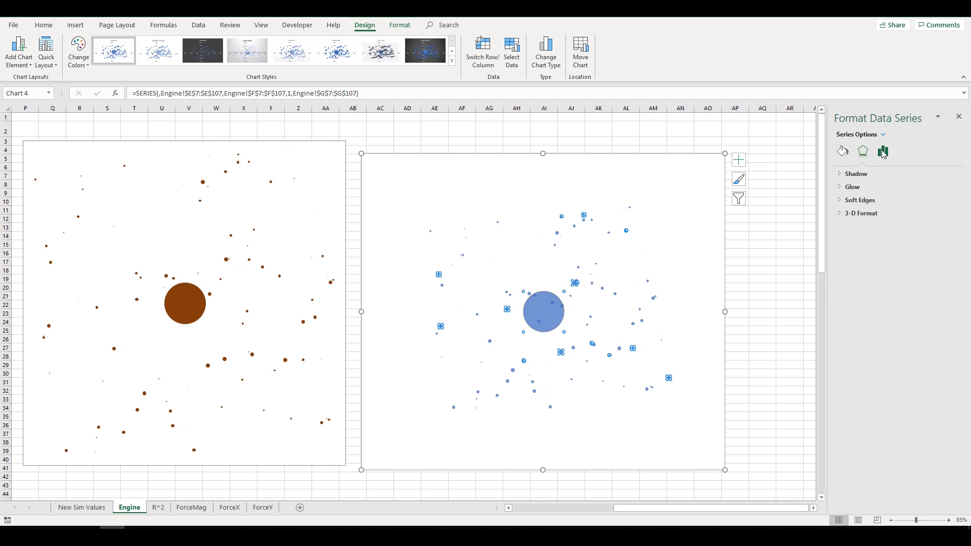
pyautogui.click(882, 152)
pyautogui.click(842, 151)
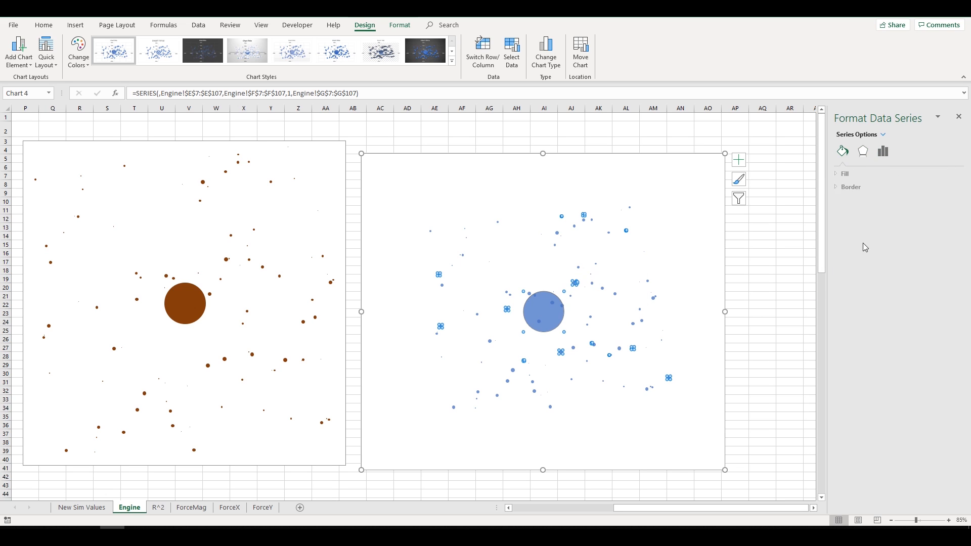
# - Reselect the blue chart's plot area and bring up its chart formatting options
pyautogui.click(762, 227)
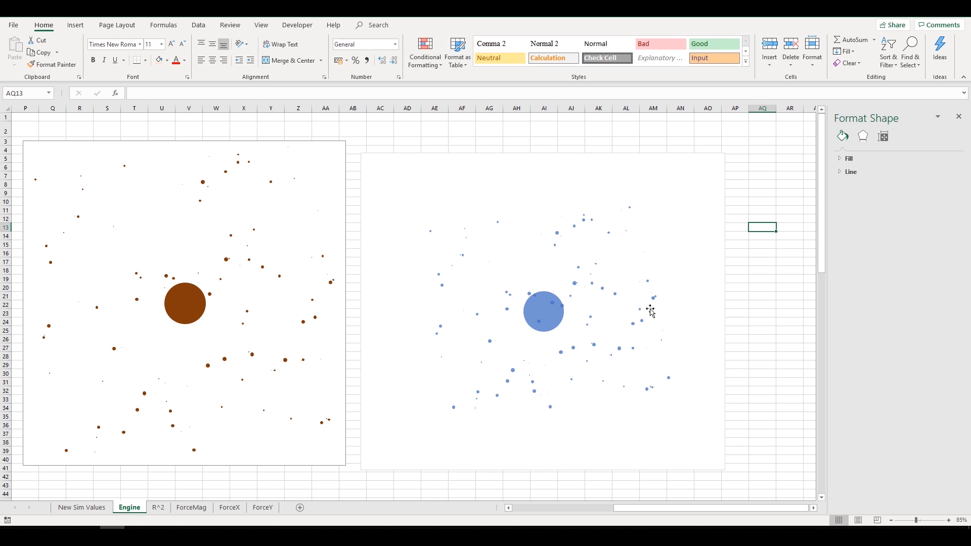
pyautogui.click(553, 312)
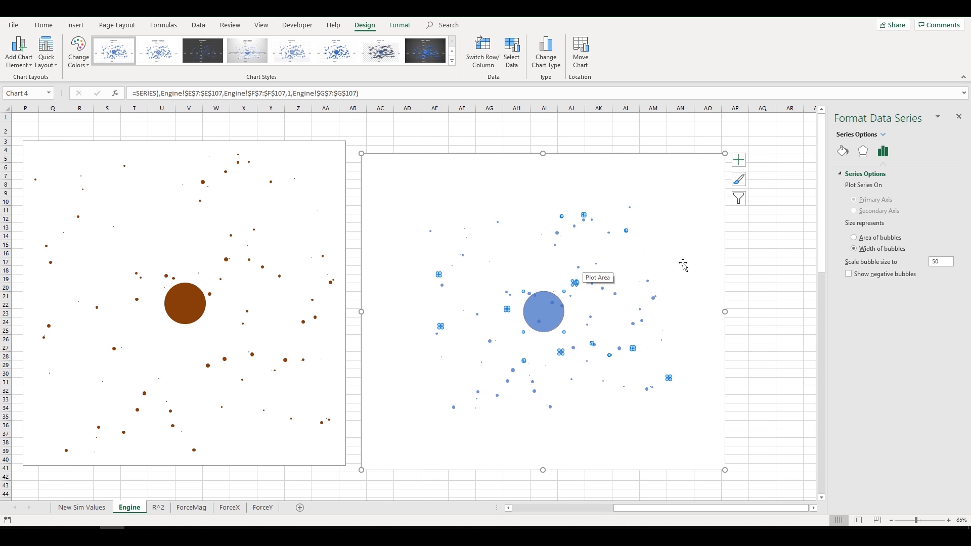
pyautogui.click(768, 277)
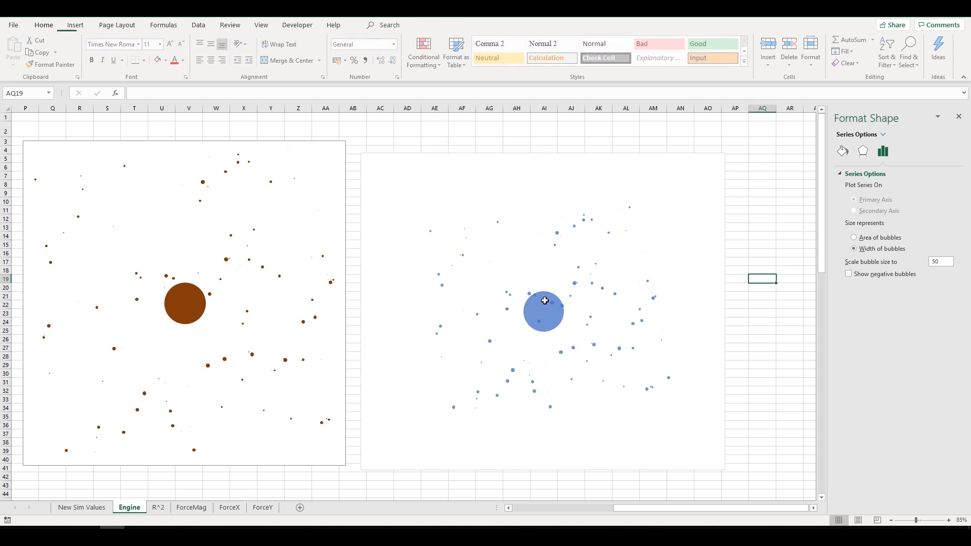
pyautogui.click(680, 206)
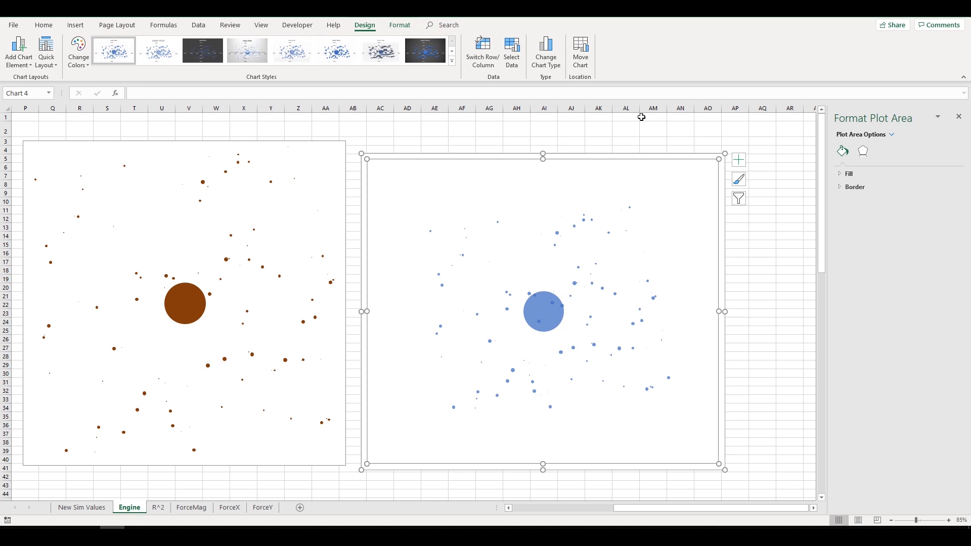
pyautogui.click(399, 28)
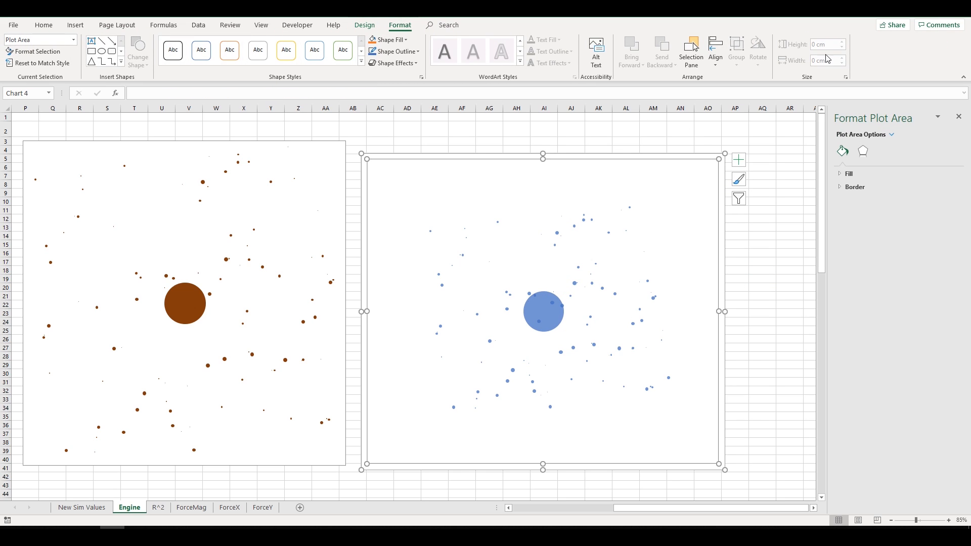
# - Select the whole blue chart and set its width to 10 cm
pyautogui.click(762, 167)
pyautogui.click(706, 156)
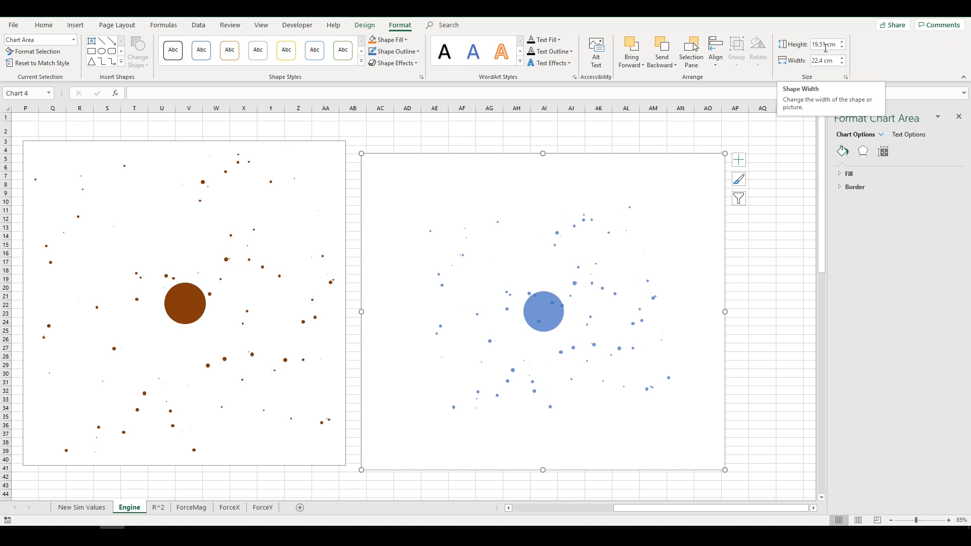
pyautogui.click(825, 46)
pyautogui.click(815, 46)
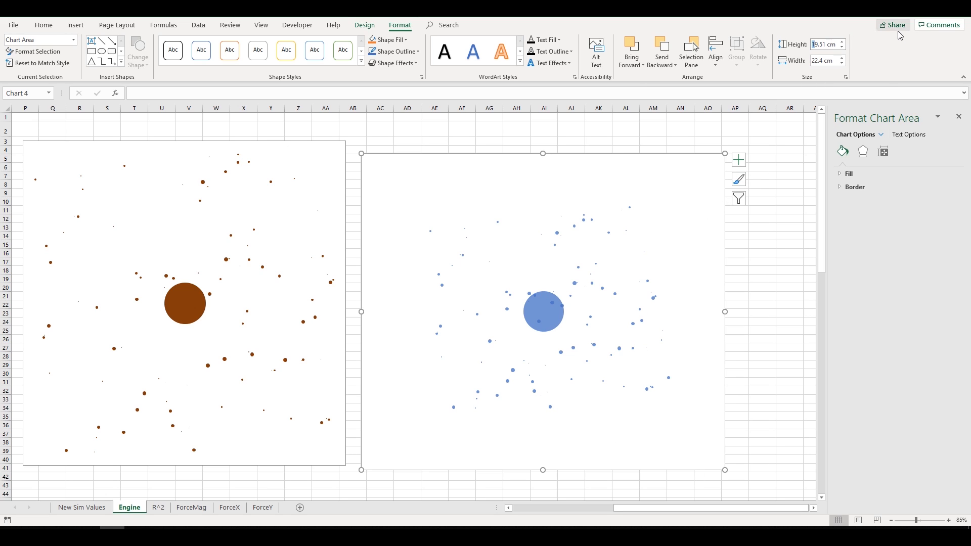
pyautogui.click(826, 59)
pyautogui.moveTo(823, 59); pyautogui.dragTo(807, 59)
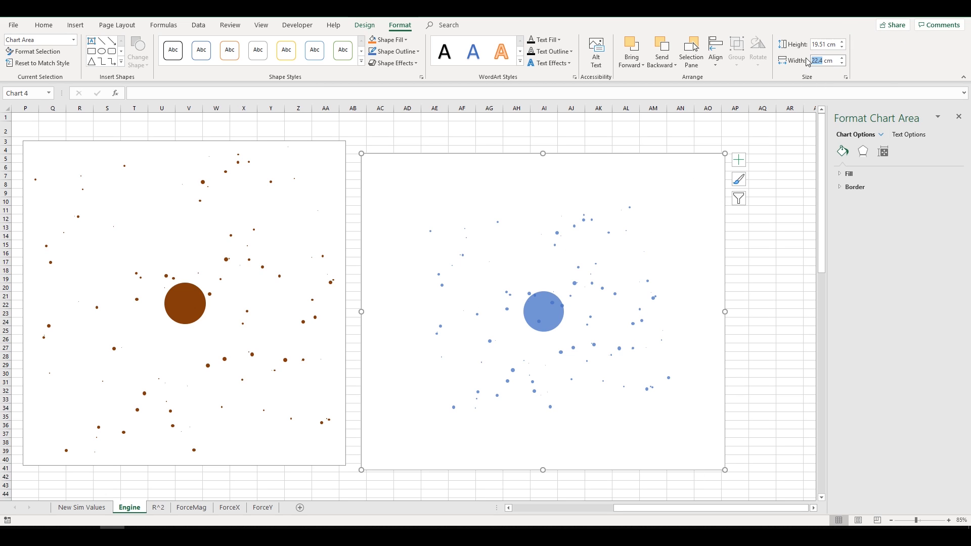
pyautogui.write('10')
pyautogui.press('Return')
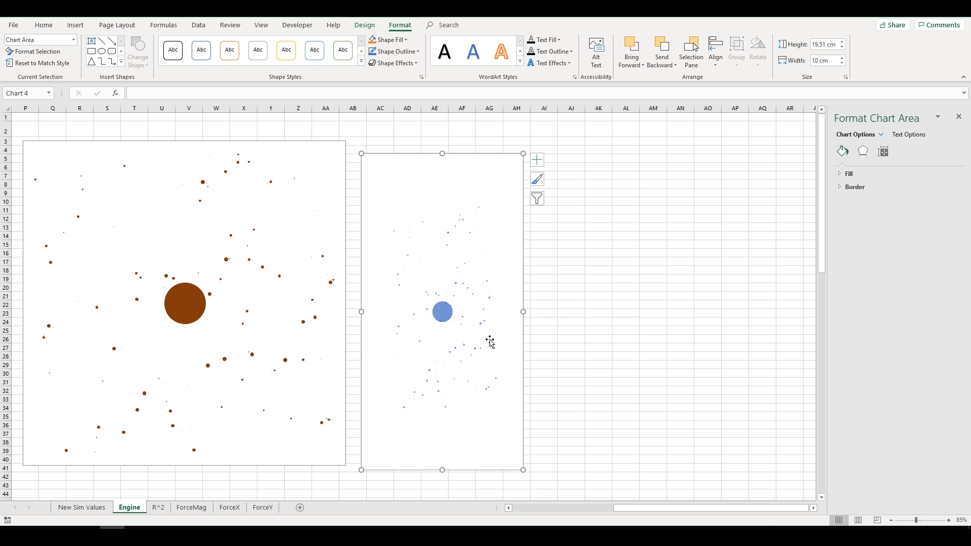
# - Resize the blue chart to 20 cm high by 20 cm wide
pyautogui.click(824, 46)
pyautogui.write('20')
pyautogui.click(823, 62)
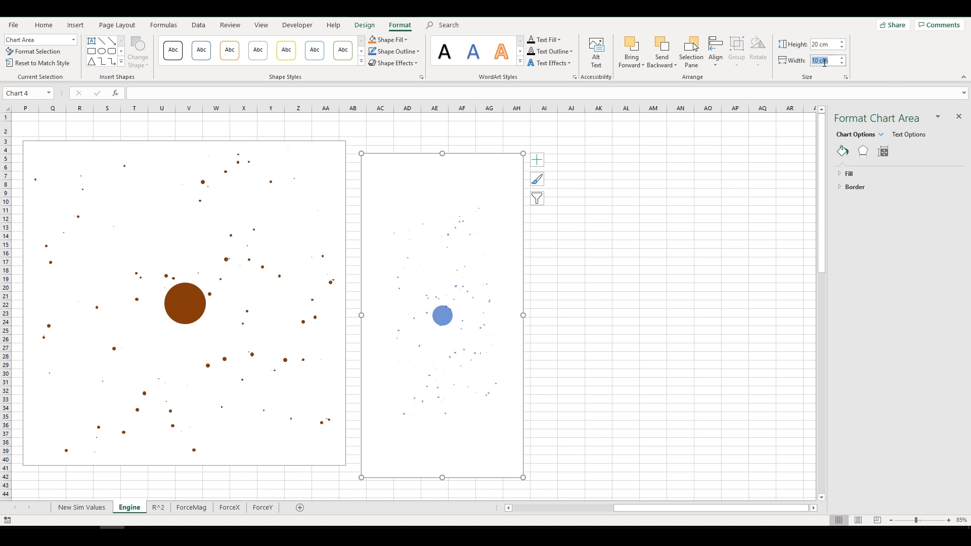
pyautogui.write('20')
pyautogui.click(680, 167)
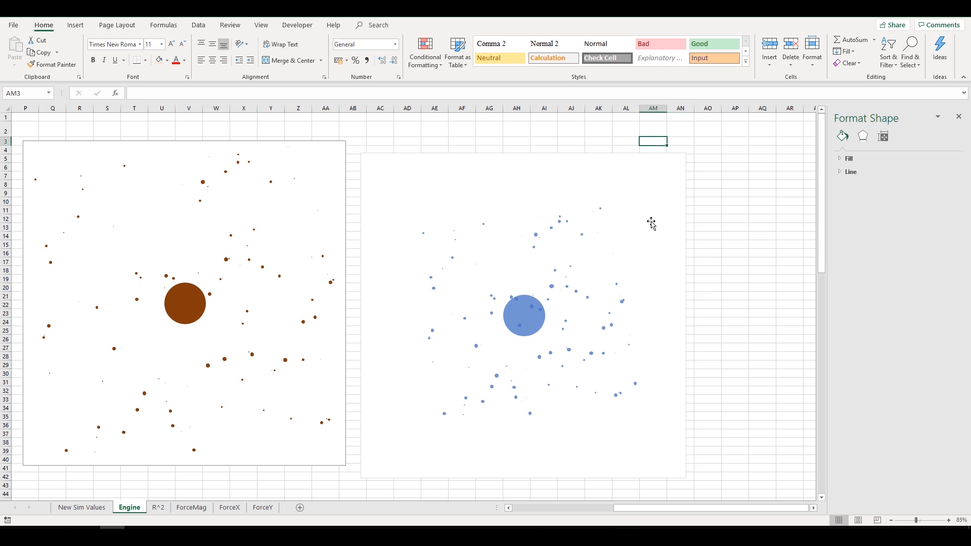
# - Move the blue chart up level with the brown chart and select its plot area
pyautogui.click(655, 147)
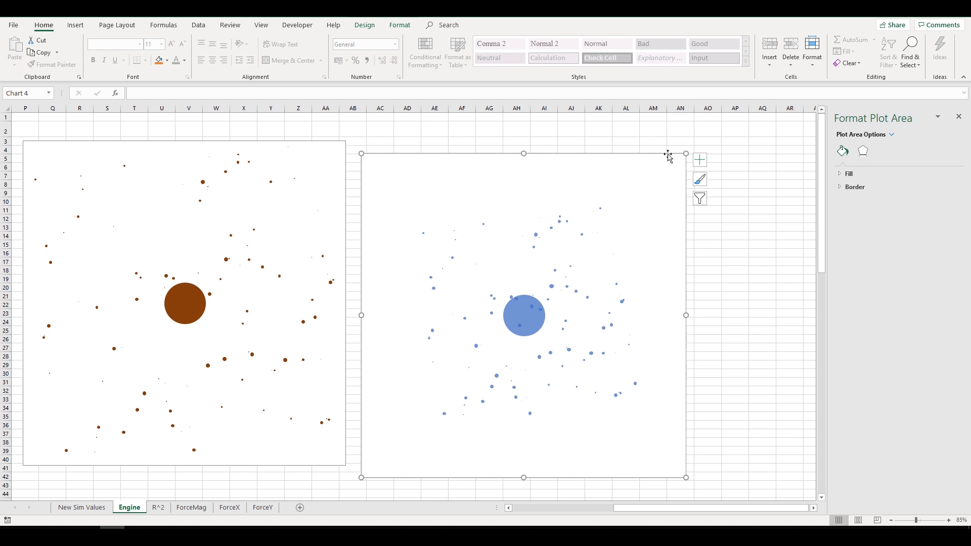
pyautogui.moveTo(667, 154); pyautogui.dragTo(677, 136)
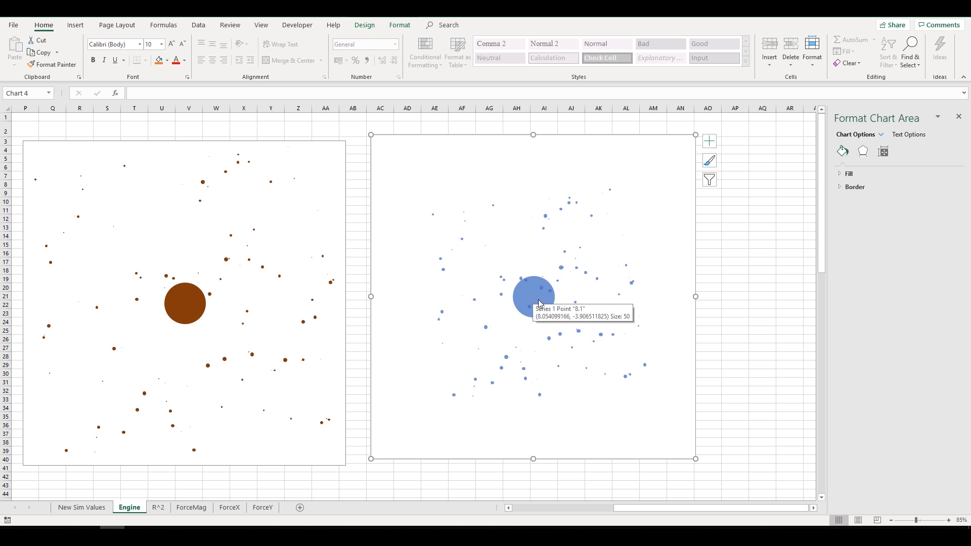
pyautogui.moveTo(551, 305)
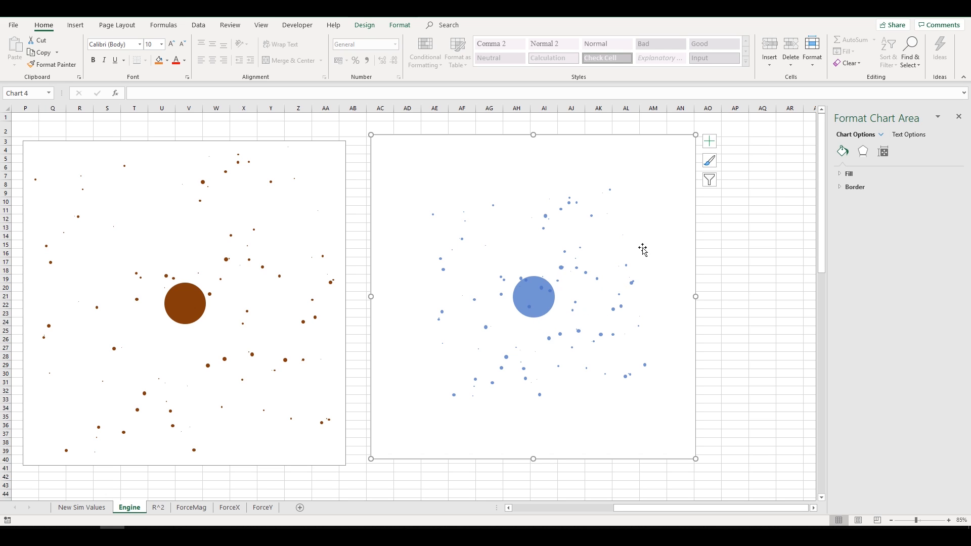
pyautogui.click(715, 218)
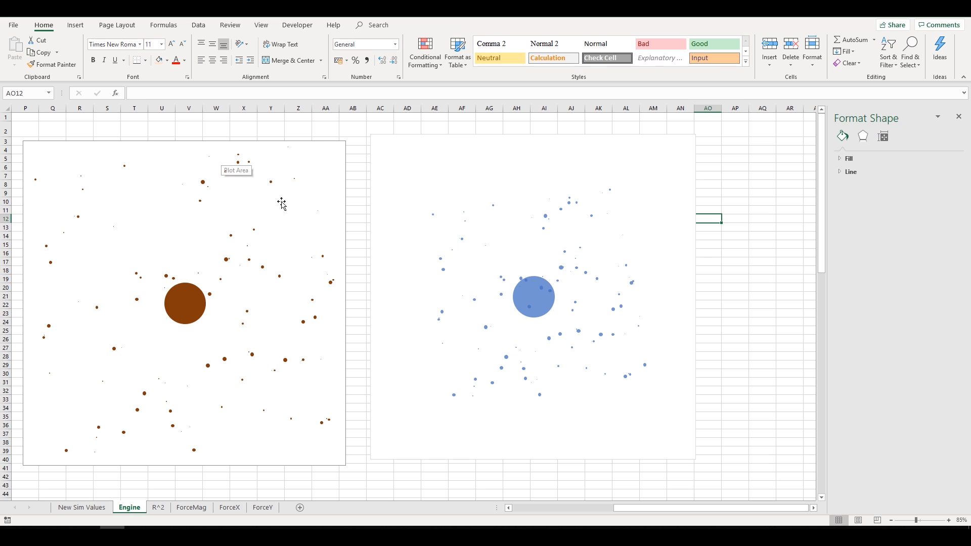
pyautogui.click(684, 152)
pyautogui.click(715, 184)
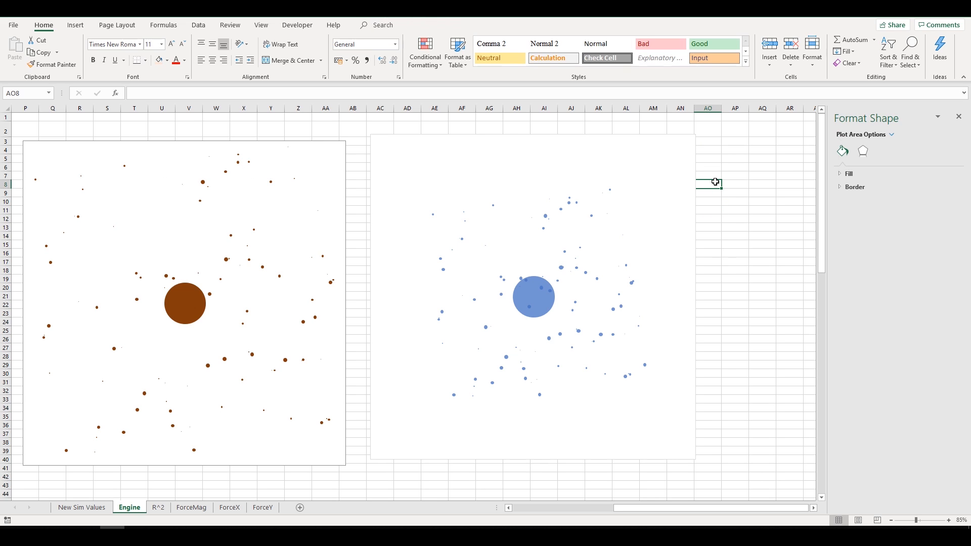
pyautogui.click(687, 151)
pyautogui.click(559, 327)
# - Select the Location and Radius data columns and view the chart insert options
pyautogui.moveTo(697, 511); pyautogui.dragTo(596, 511)
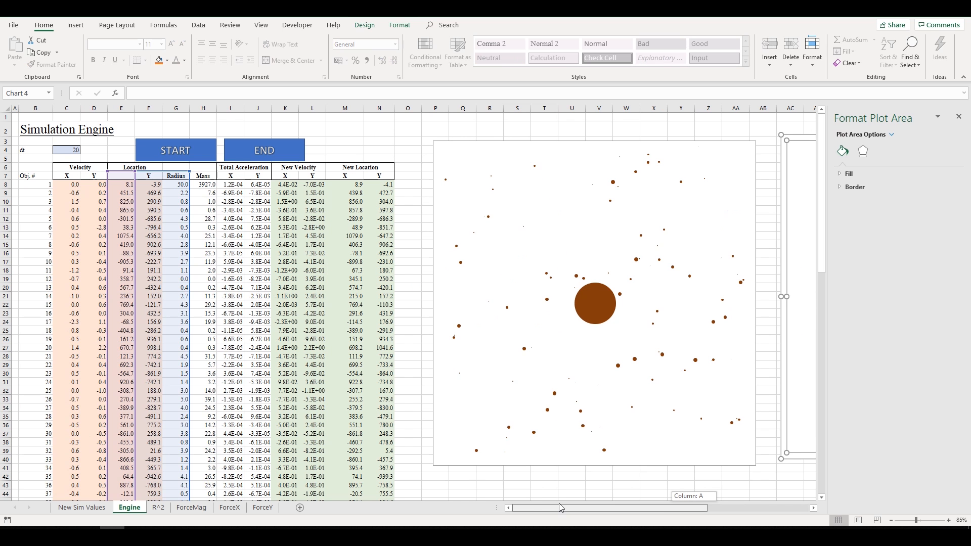
pyautogui.click(121, 176)
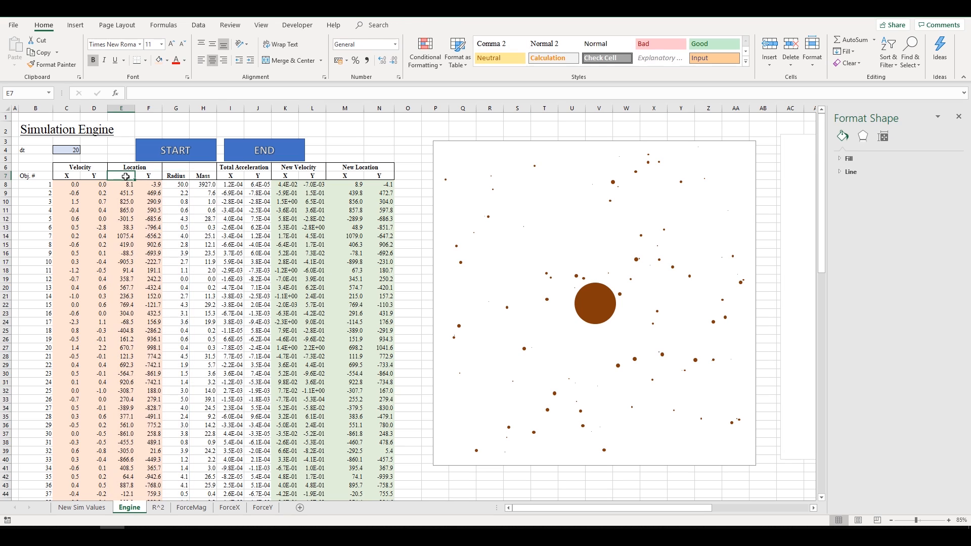
pyautogui.moveTo(122, 176); pyautogui.dragTo(178, 399)
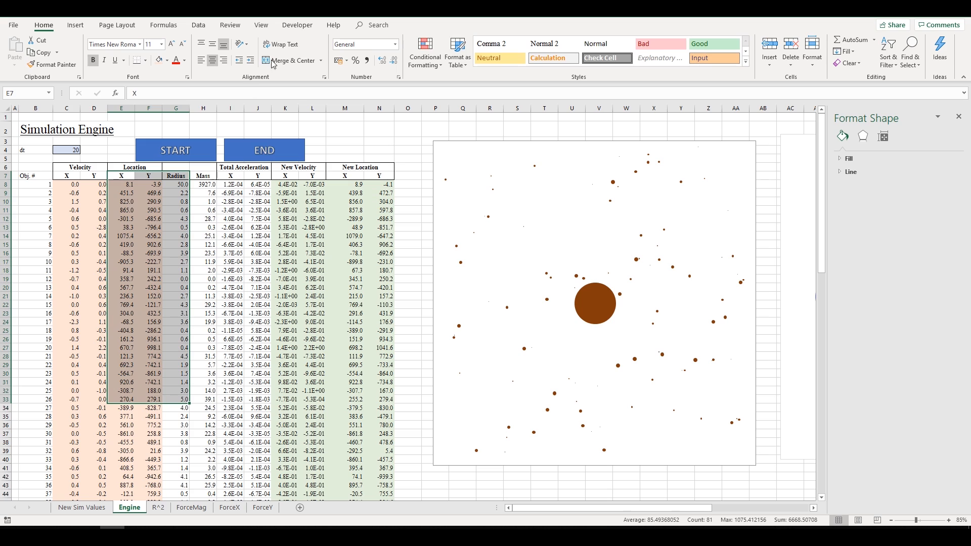
pyautogui.click(72, 26)
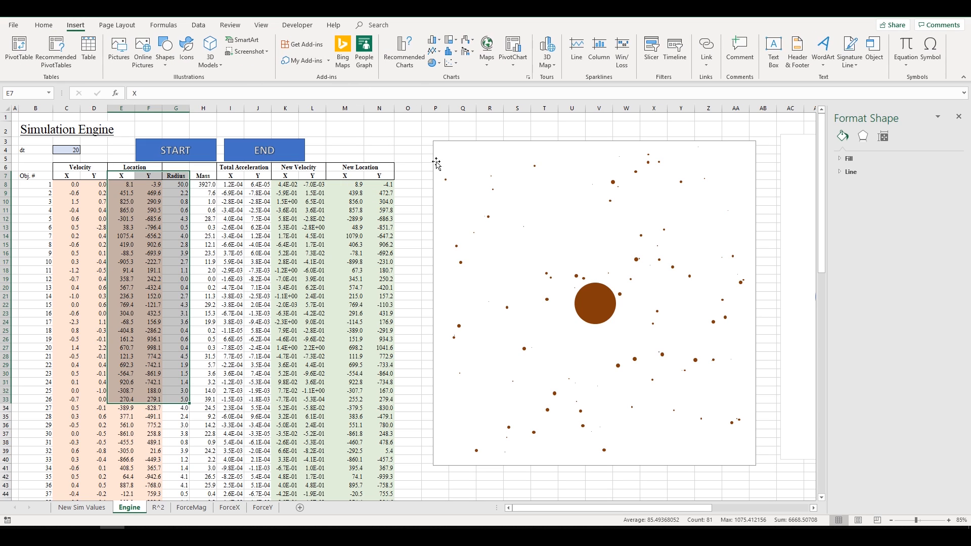
pyautogui.click(393, 149)
pyautogui.moveTo(139, 176); pyautogui.dragTo(169, 328)
pyautogui.click(402, 144)
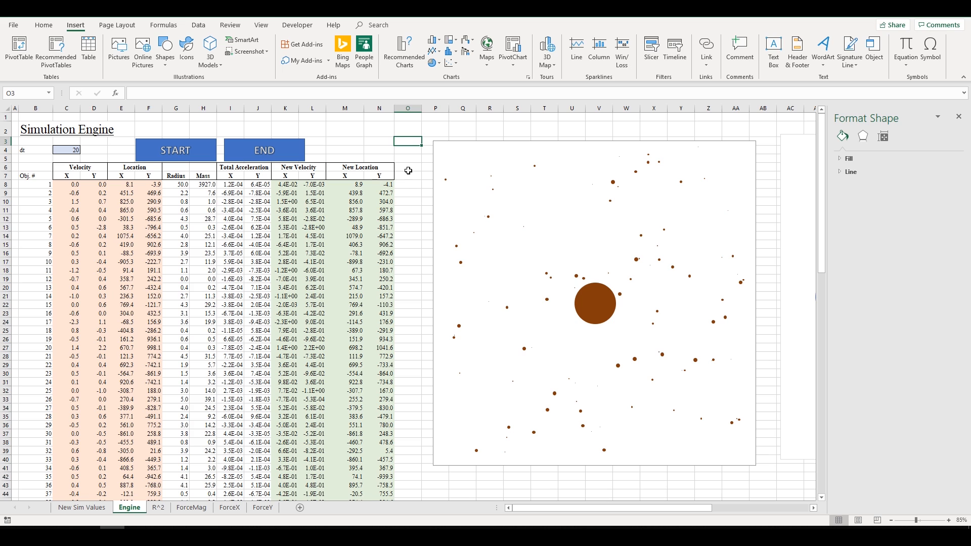
# - Delete the blue bubble chart
pyautogui.hscroll(5, 408, 171)
pyautogui.click(676, 147)
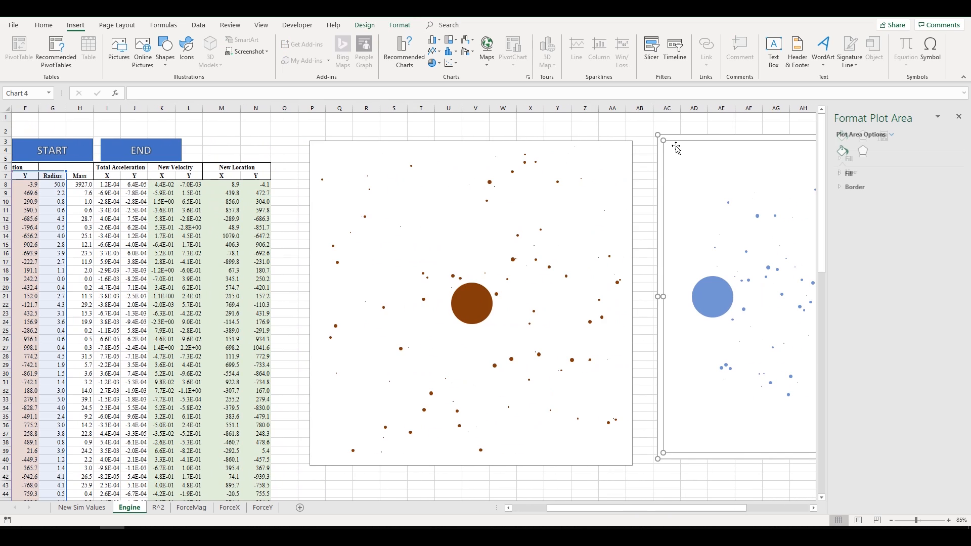
pyautogui.click(685, 140)
pyautogui.press('Delete')
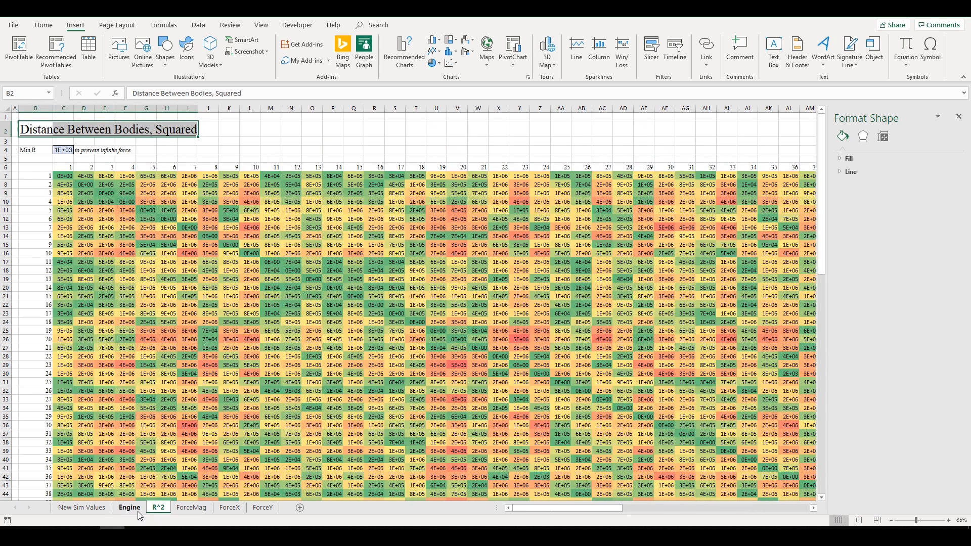
# - On the Engine sheet, inspect the X location formulas in M21 and M34 and the velocity values
pyautogui.click(138, 511)
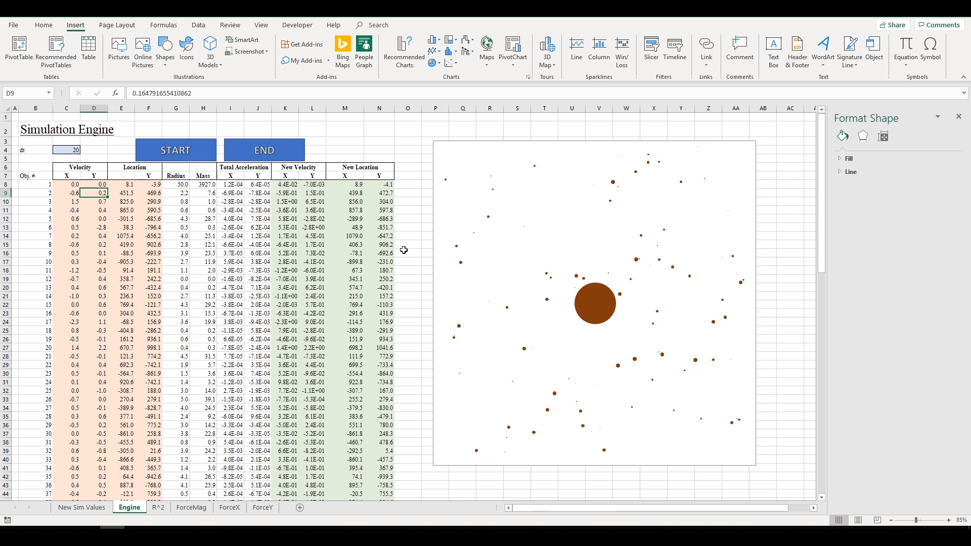
pyautogui.click(330, 297)
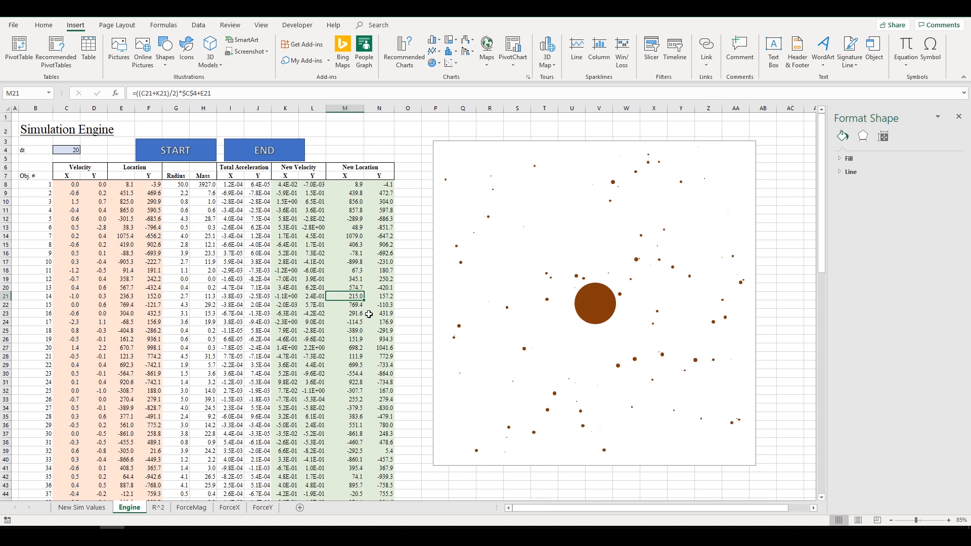
pyautogui.click(363, 408)
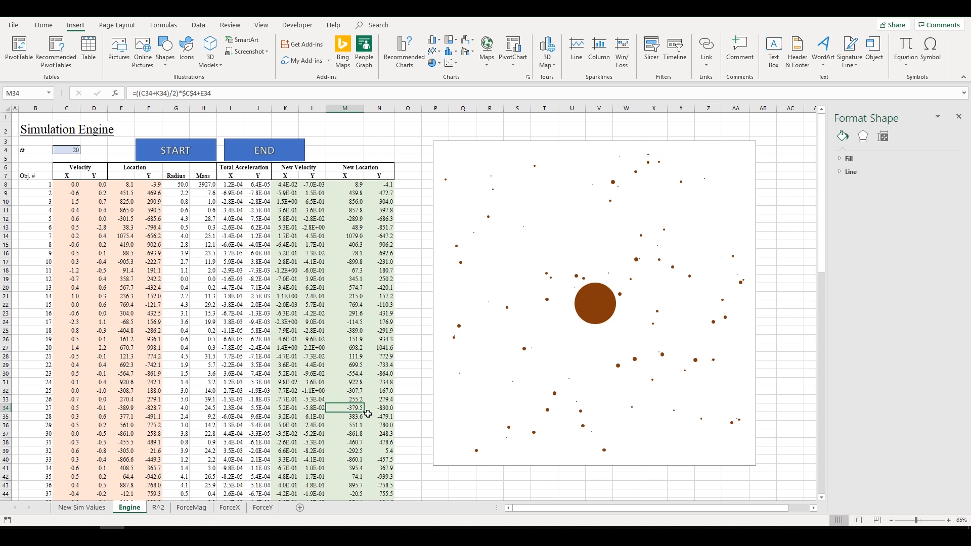
pyautogui.moveTo(73, 177); pyautogui.dragTo(85, 208)
pyautogui.click(77, 184)
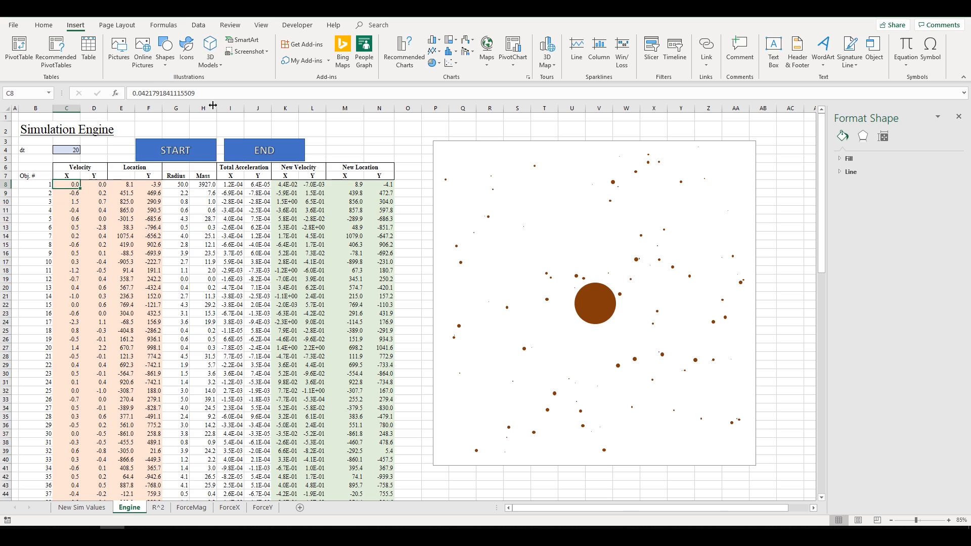
pyautogui.click(100, 187)
pyautogui.click(151, 186)
# - Check the acceleration and new velocity formulas, including L9, then switch to ForceMag
pyautogui.click(175, 185)
pyautogui.click(258, 186)
pyautogui.click(313, 190)
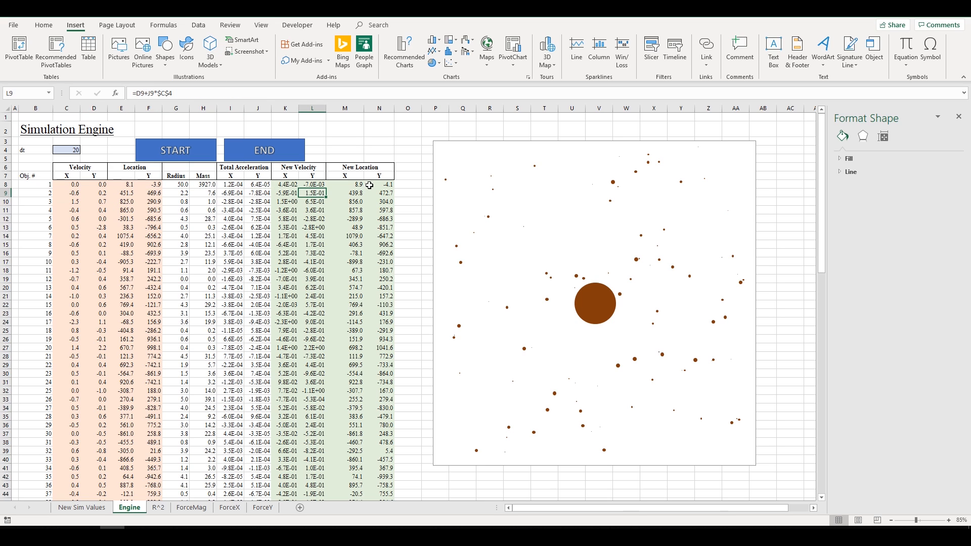
pyautogui.moveTo(369, 185); pyautogui.dragTo(69, 323)
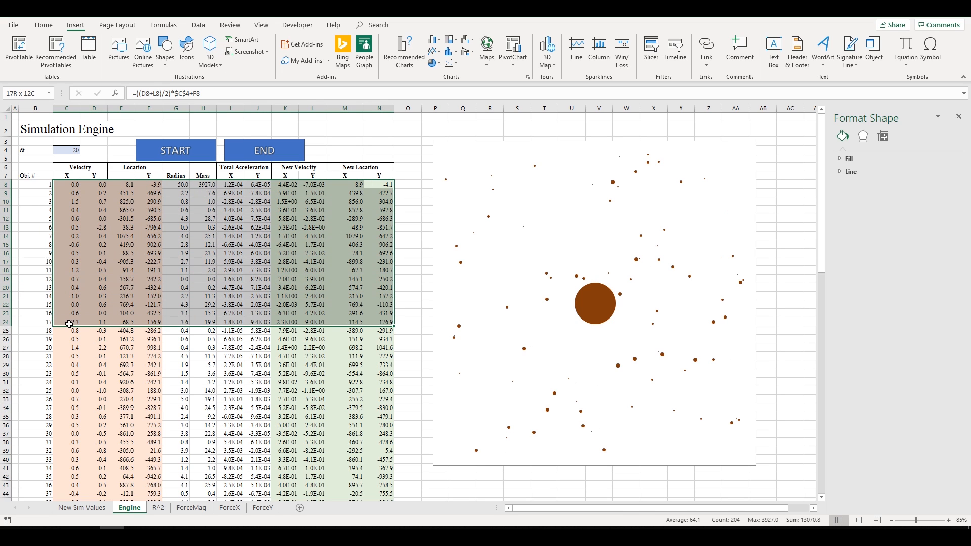
pyautogui.click(147, 330)
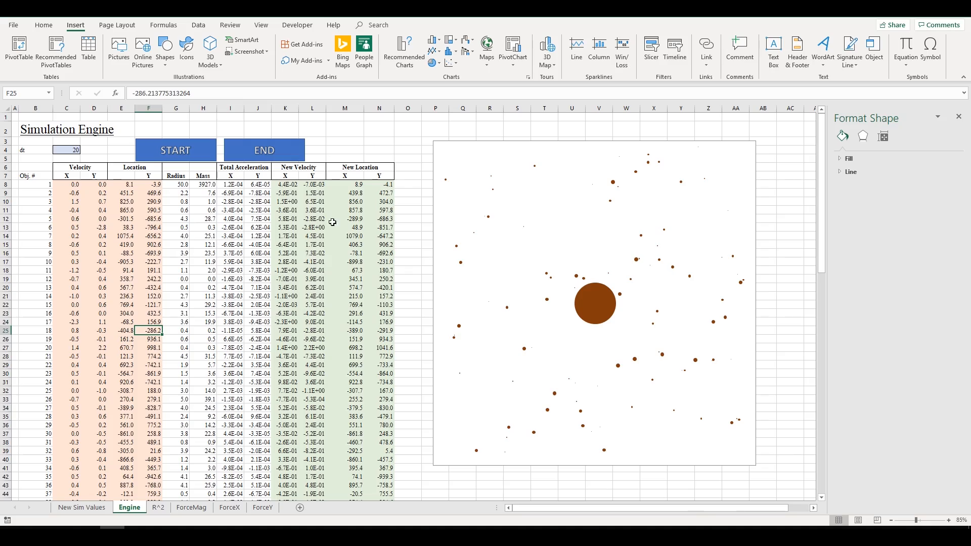
pyautogui.click(191, 507)
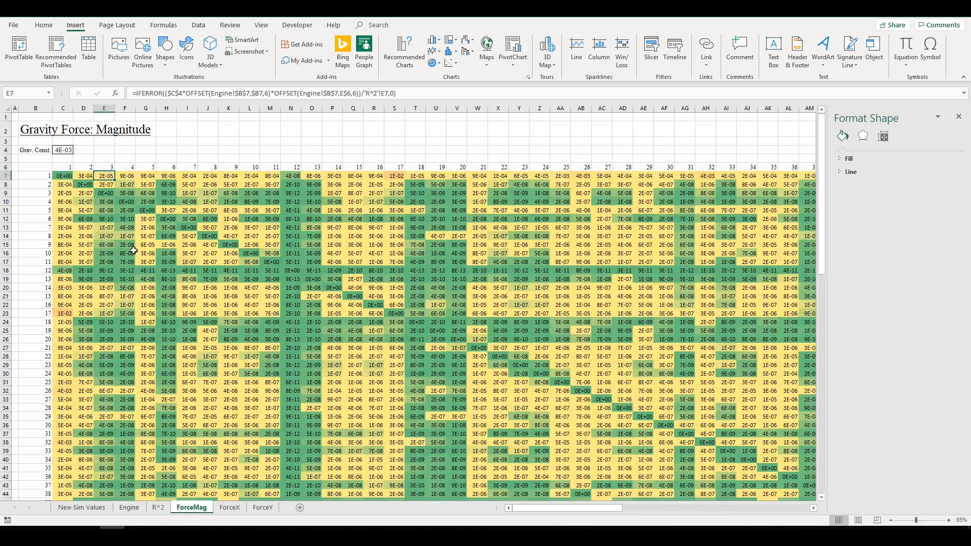
# - Inspect the ForceMag grid's header rows and the force formula in cell I9
pyautogui.moveTo(51, 170); pyautogui.dragTo(782, 168)
pyautogui.click(782, 167)
pyautogui.middleClick(779, 169)
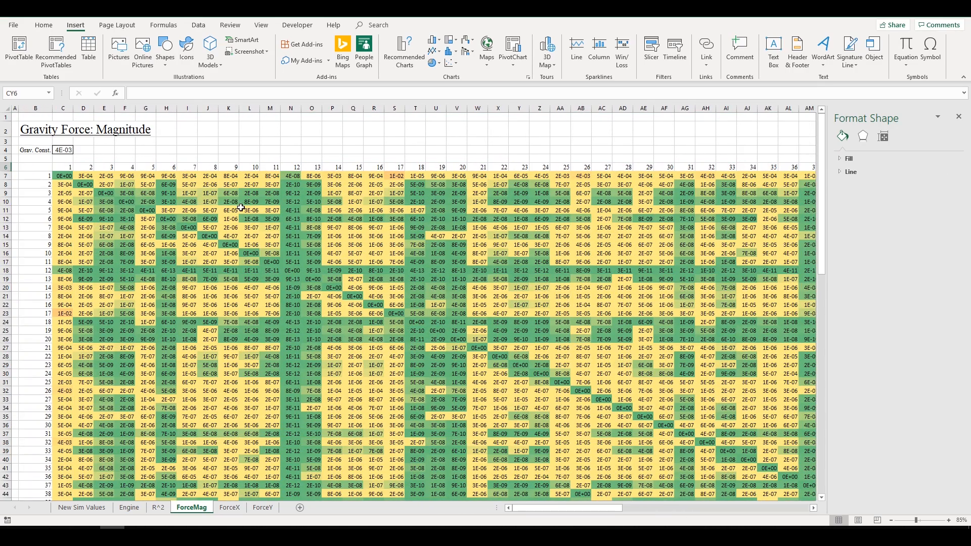
pyautogui.click(186, 193)
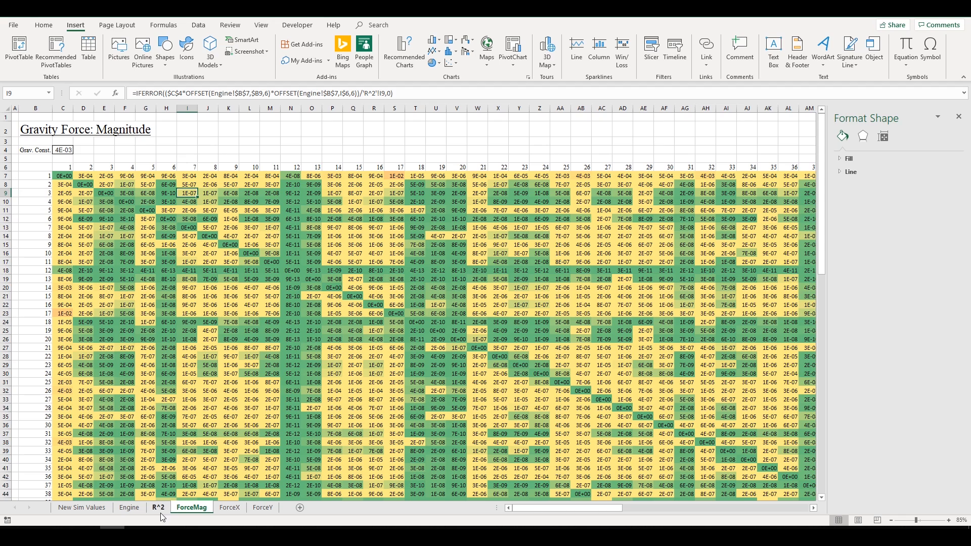
# - Flip through ForceX, ForceY, ForceMag and R^2, checking Q15, then return to Engine
pyautogui.click(234, 511)
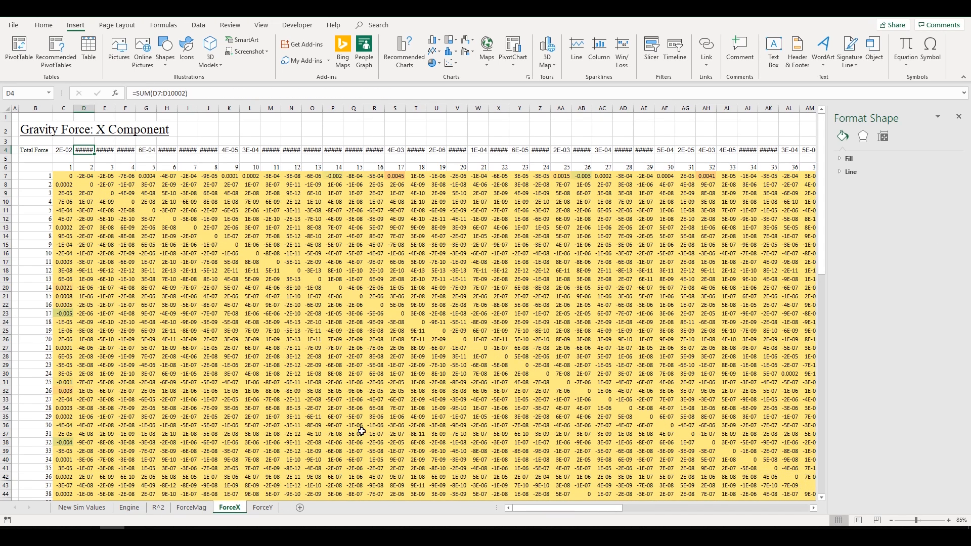
pyautogui.moveTo(562, 508); pyautogui.dragTo(458, 523)
pyautogui.click(262, 507)
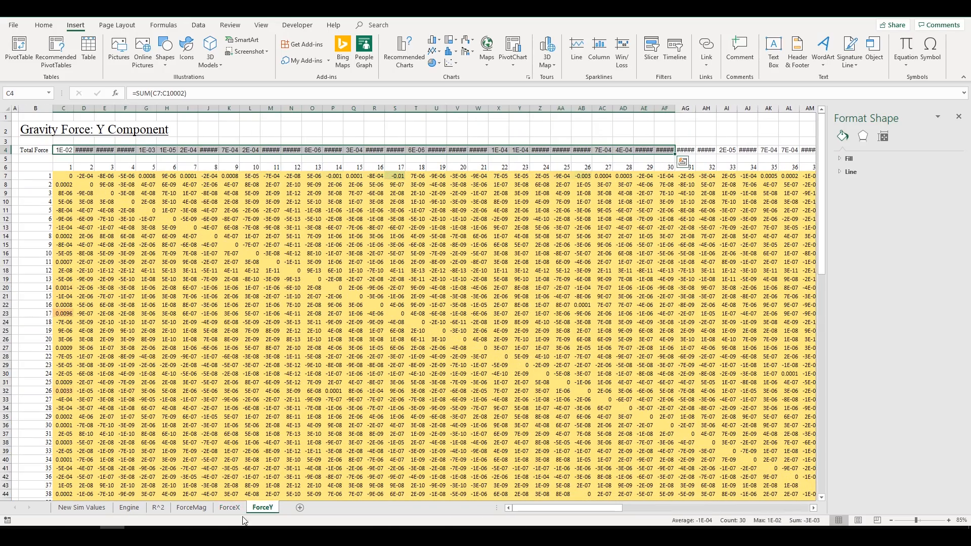
pyautogui.click(192, 508)
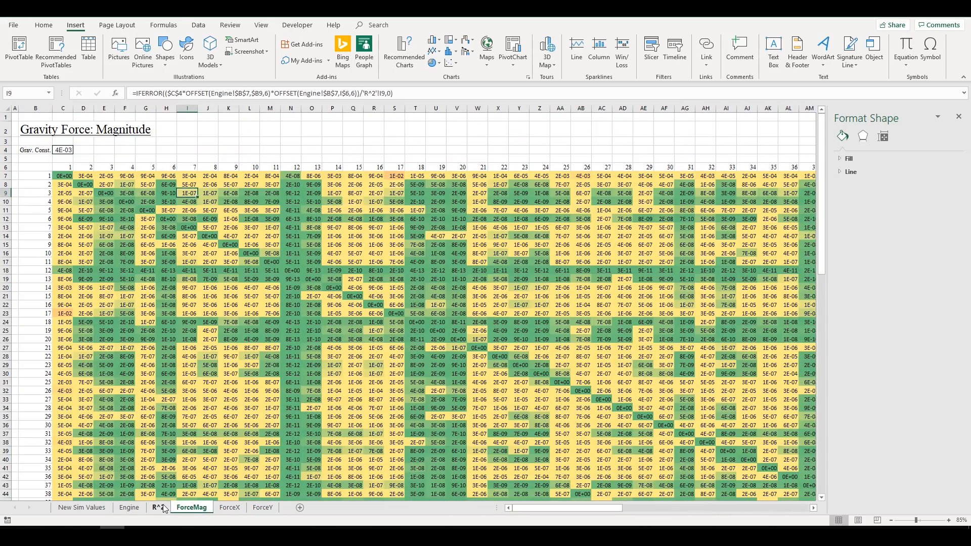
pyautogui.click(159, 507)
pyautogui.click(353, 244)
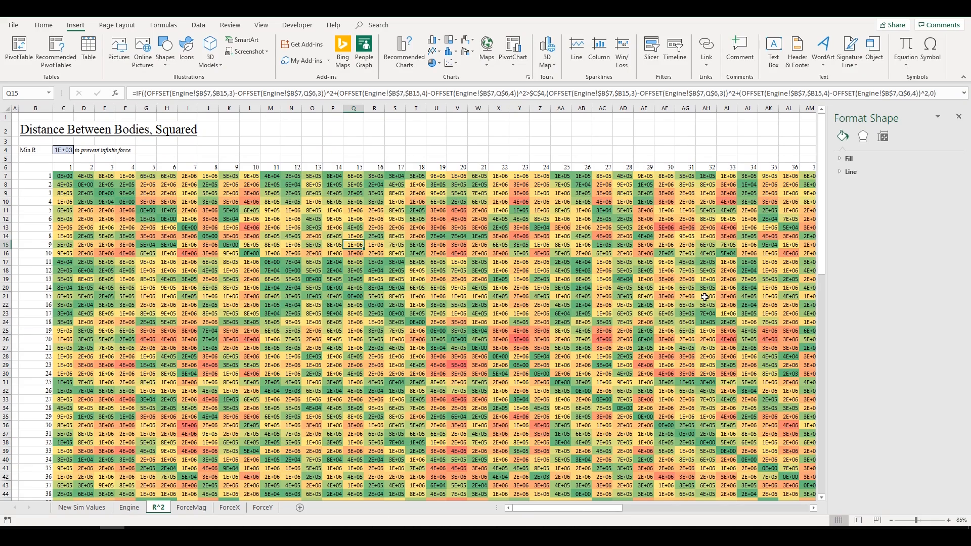
pyautogui.click(136, 509)
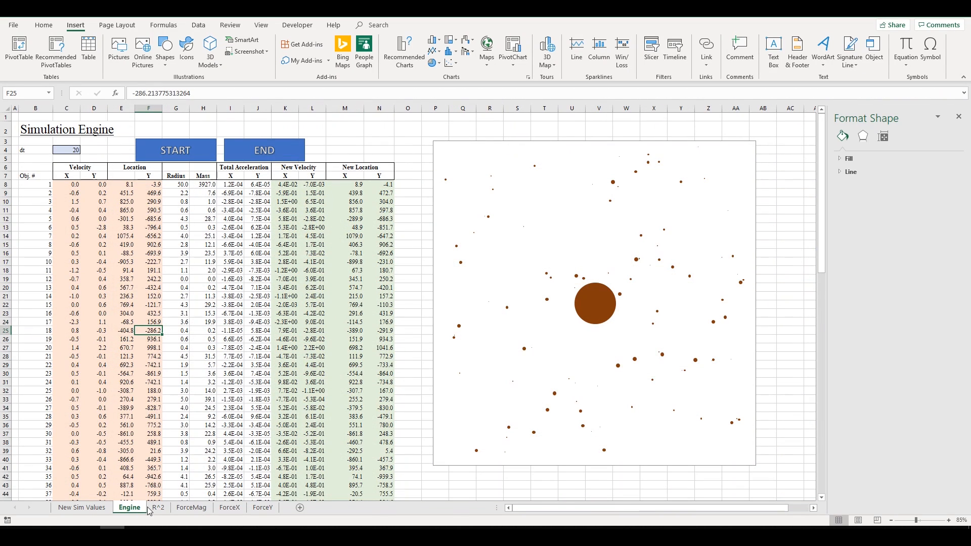
pyautogui.click(347, 349)
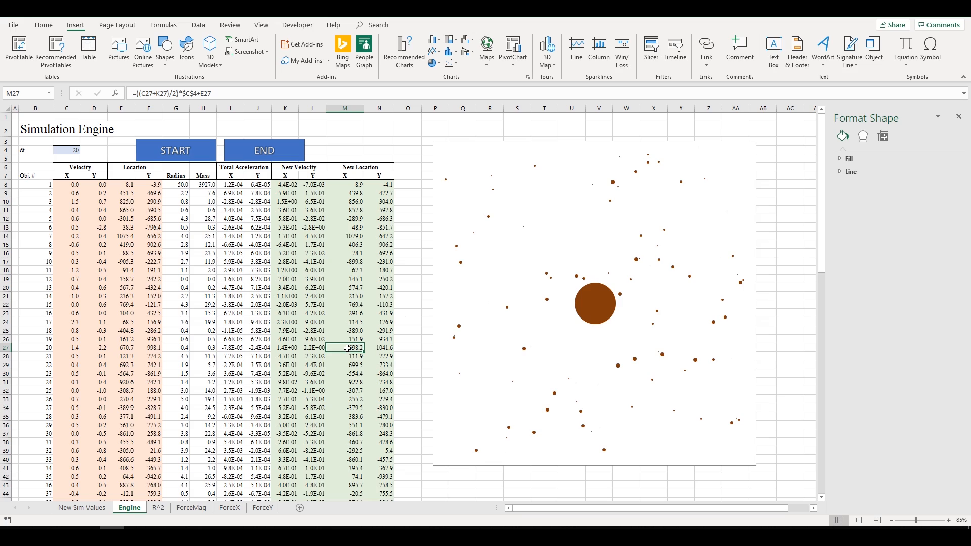
pyautogui.click(226, 511)
pyautogui.click(275, 506)
pyautogui.click(230, 508)
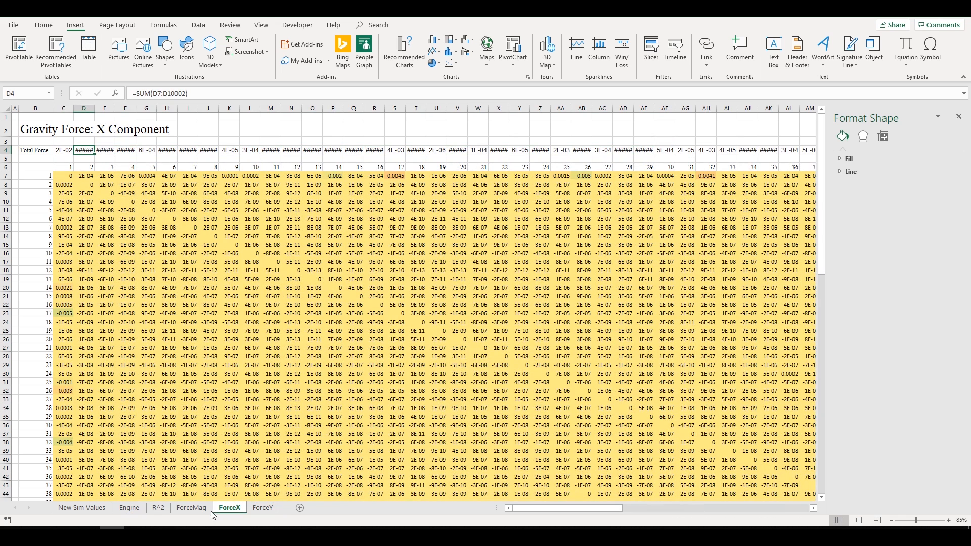
pyautogui.click(191, 508)
pyautogui.click(158, 508)
pyautogui.click(133, 508)
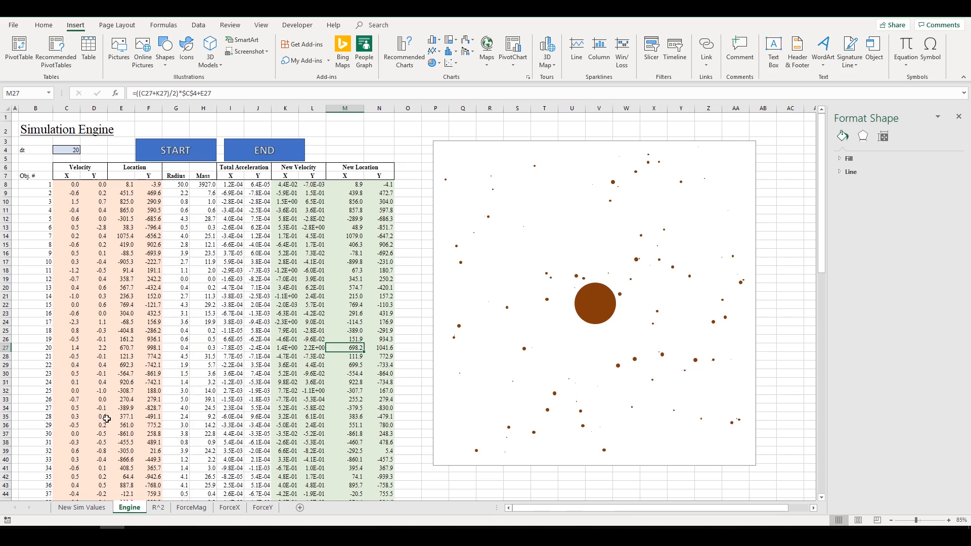
pyautogui.click(235, 332)
pyautogui.moveTo(66, 185); pyautogui.dragTo(150, 294)
pyautogui.click(150, 295)
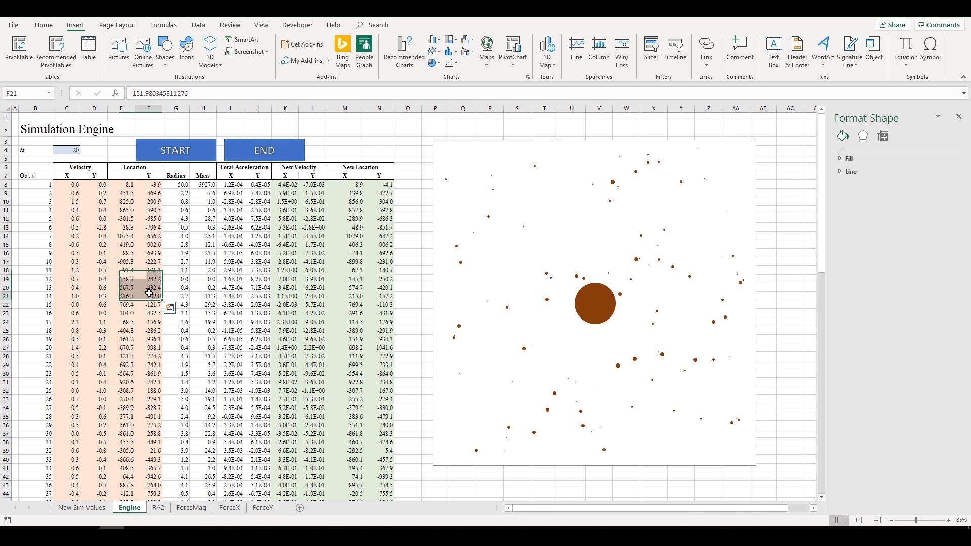
pyautogui.click(68, 179)
pyautogui.click(71, 193)
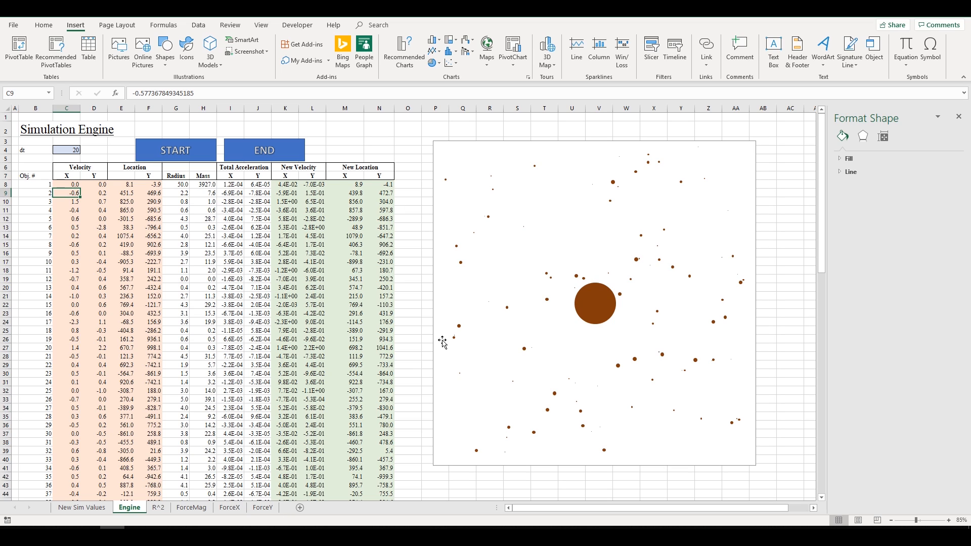
pyautogui.click(365, 155)
pyautogui.click(337, 209)
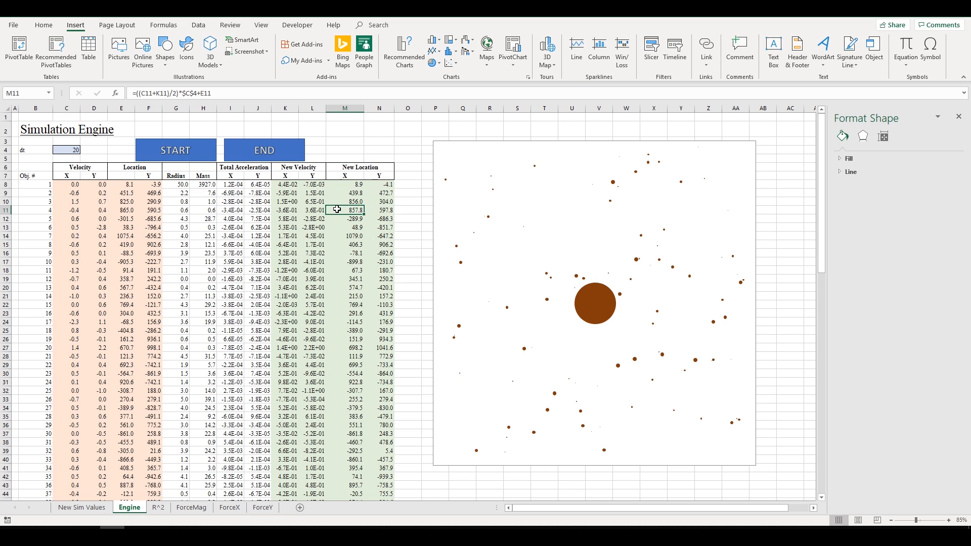
pyautogui.moveTo(286, 183); pyautogui.dragTo(386, 283)
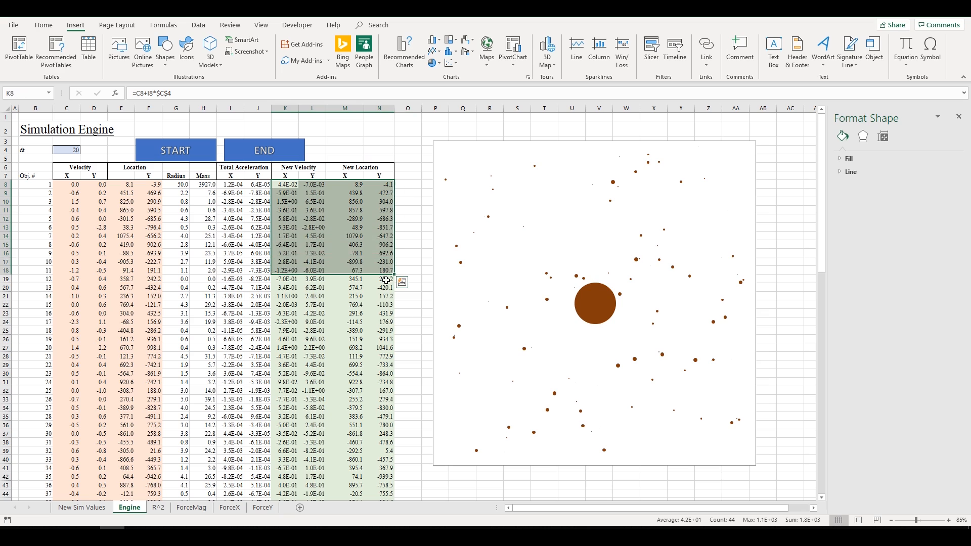
pyautogui.click(379, 295)
pyautogui.moveTo(71, 185); pyautogui.dragTo(123, 251)
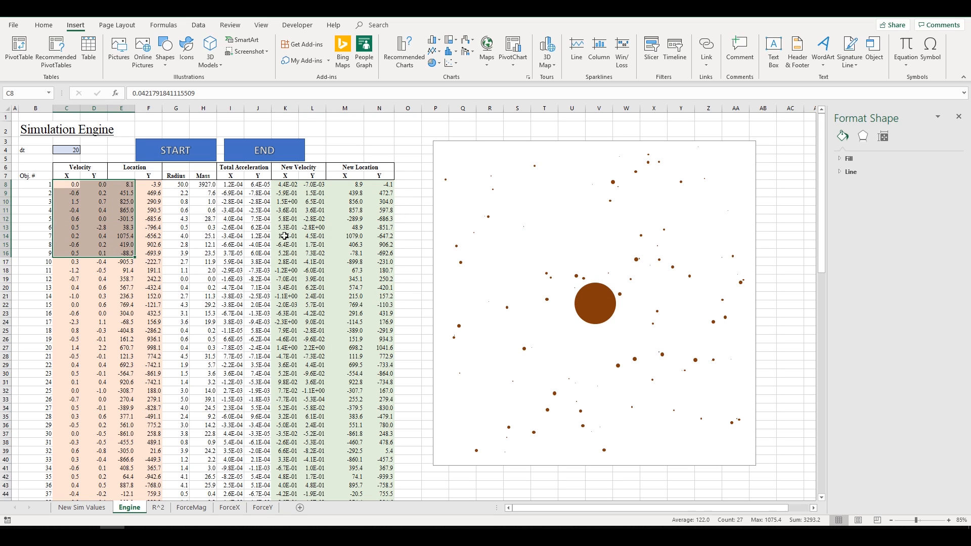
pyautogui.click(383, 150)
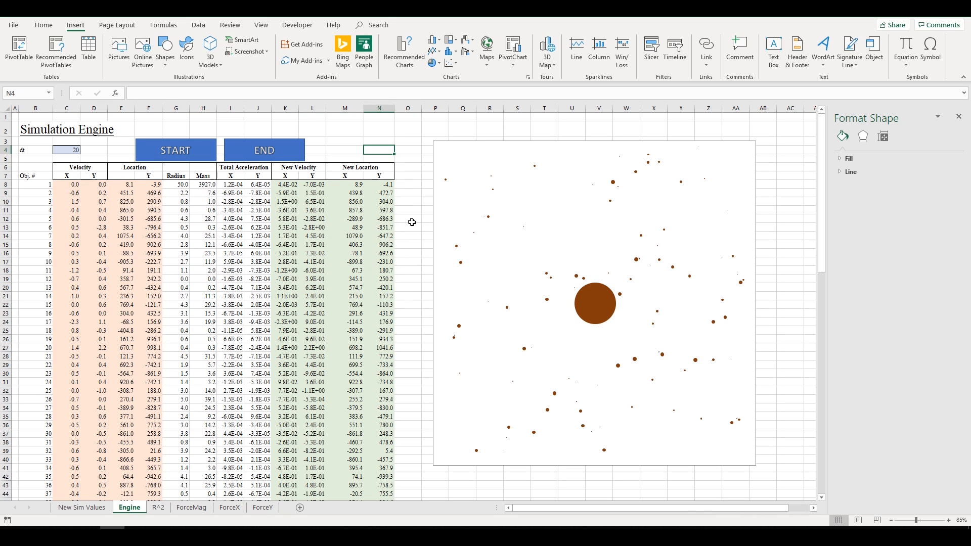
pyautogui.click(409, 195)
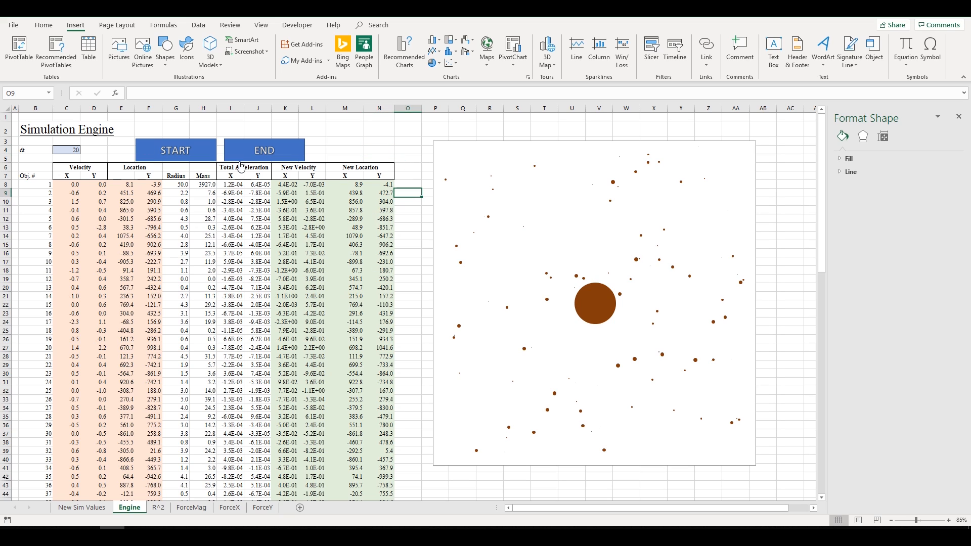
pyautogui.click(72, 188)
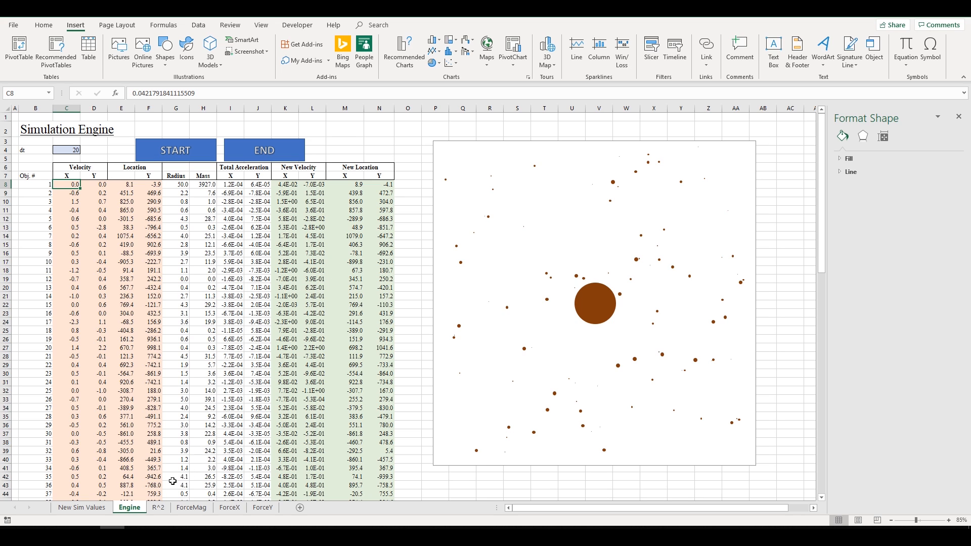
pyautogui.click(101, 507)
pyautogui.click(135, 508)
pyautogui.click(234, 305)
pyautogui.click(101, 507)
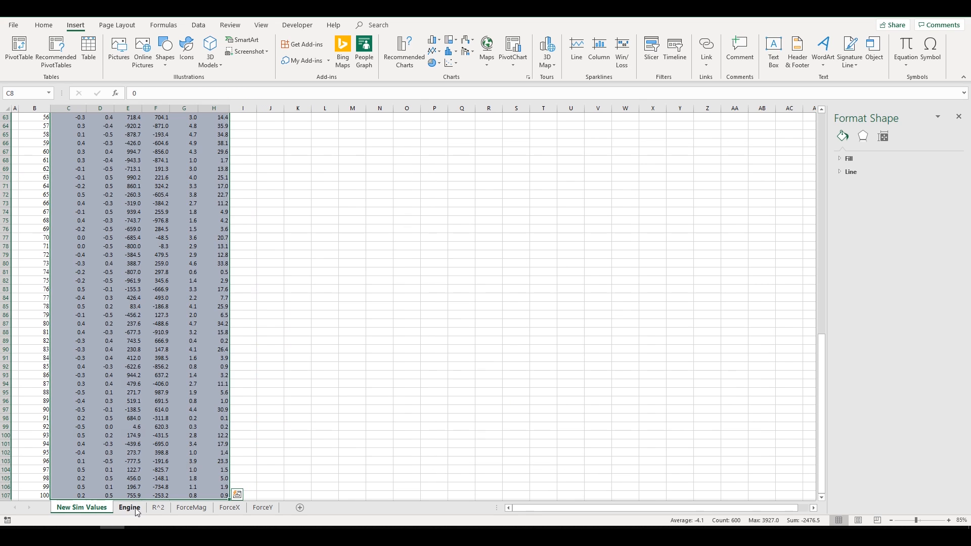
pyautogui.click(135, 507)
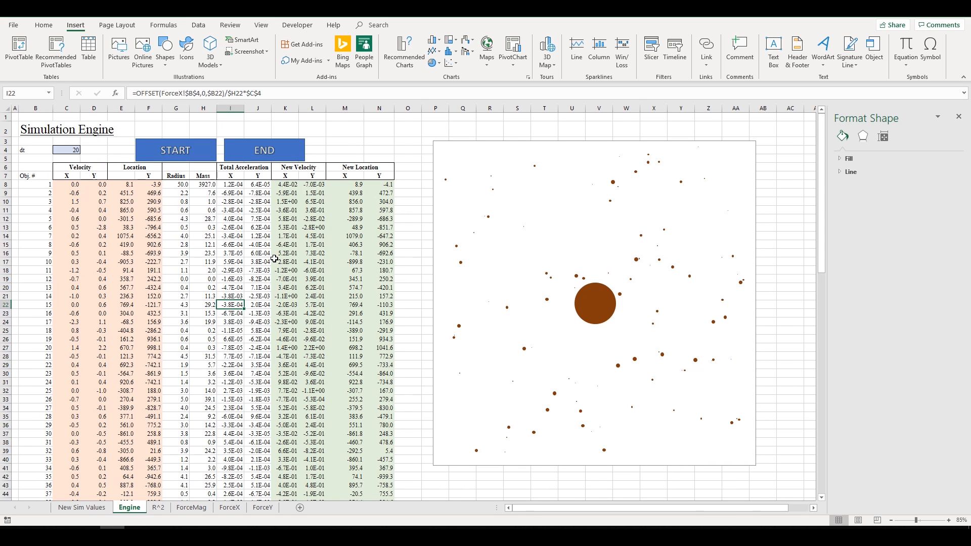
pyautogui.click(344, 141)
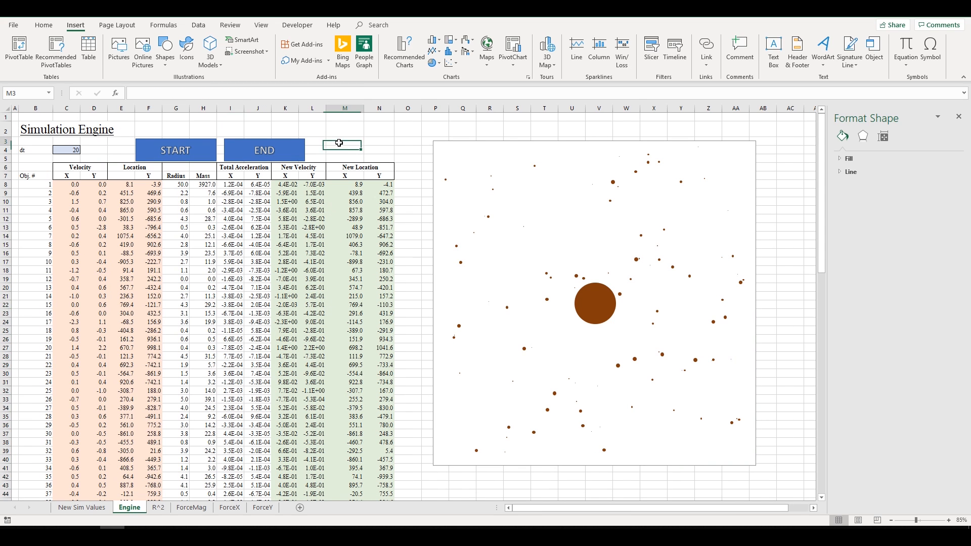
# - On the ForceY sheet, inspect the Y force formulas around P19
pyautogui.click(265, 508)
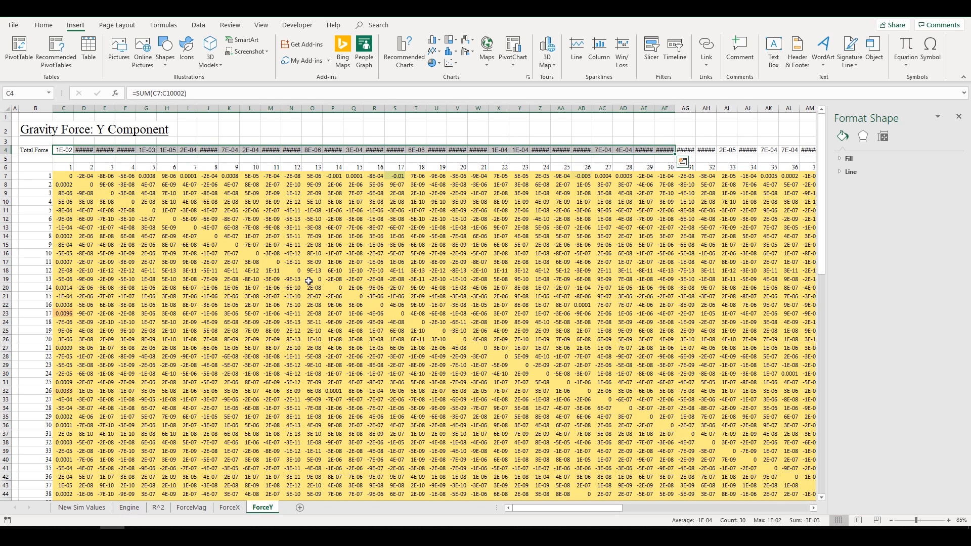
pyautogui.click(324, 278)
pyautogui.click(317, 276)
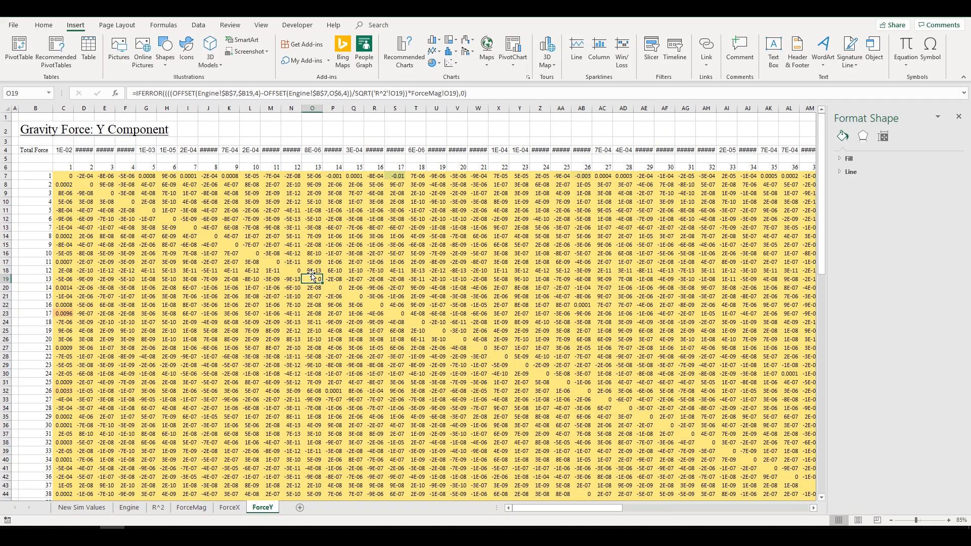
pyautogui.click(293, 269)
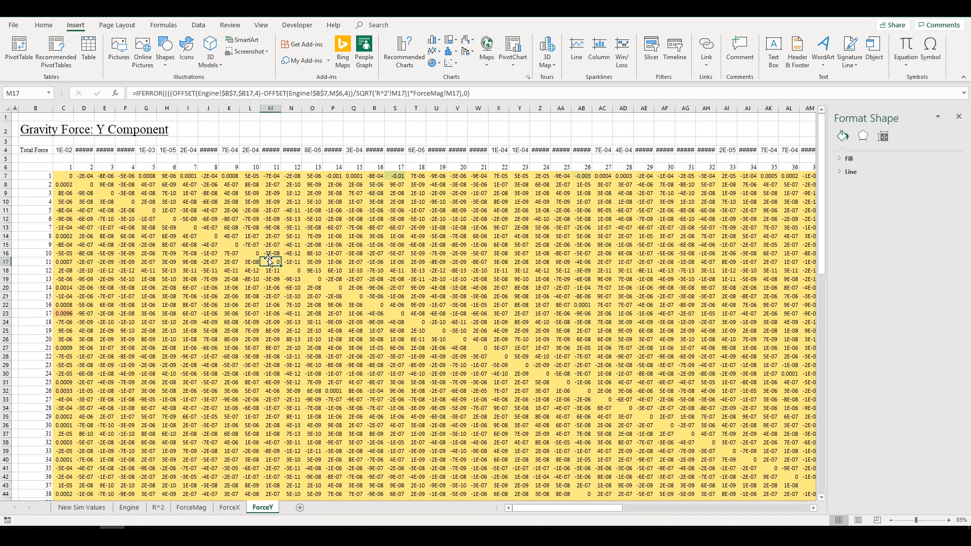
# - Check the mass value in Engine cell H17, then inspect the ForceX formula in P17
pyautogui.click(82, 508)
pyautogui.click(129, 508)
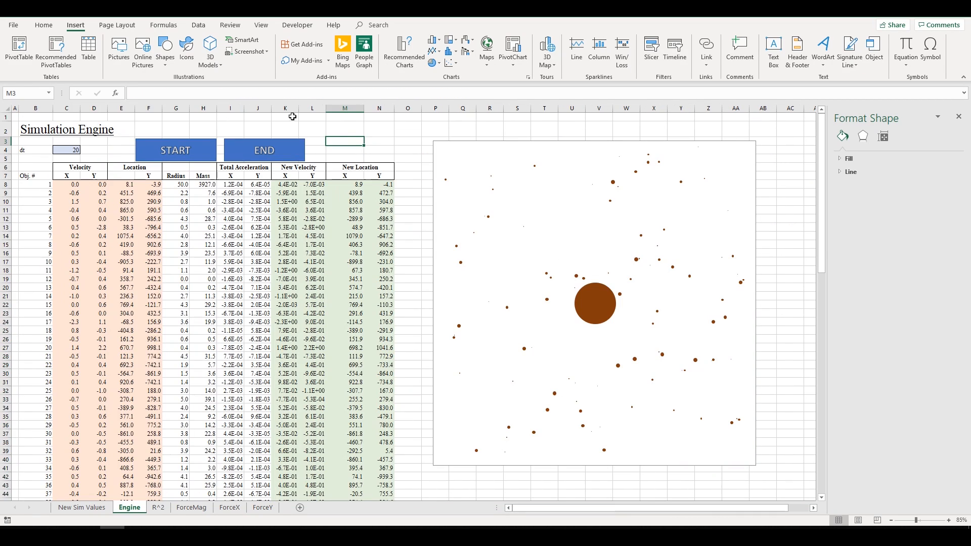
pyautogui.click(203, 261)
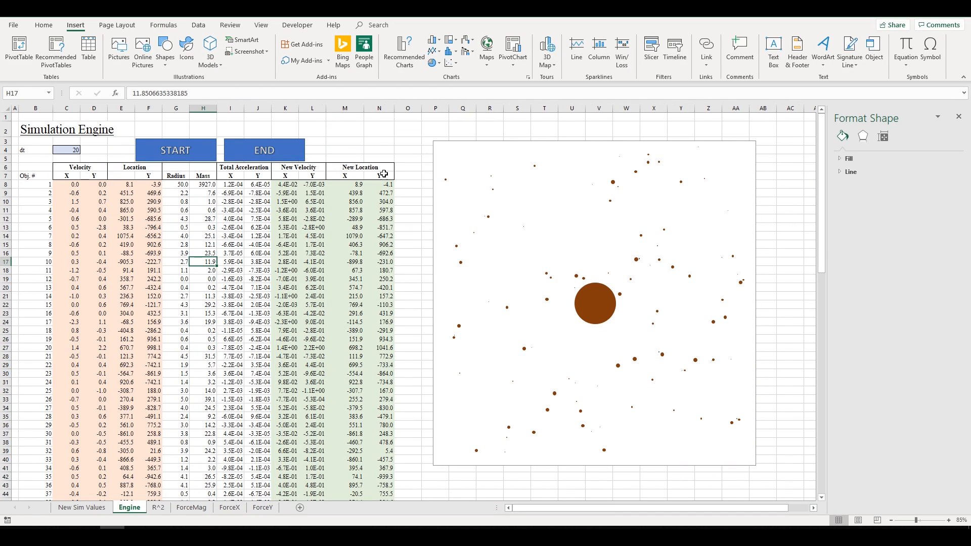
pyautogui.click(254, 508)
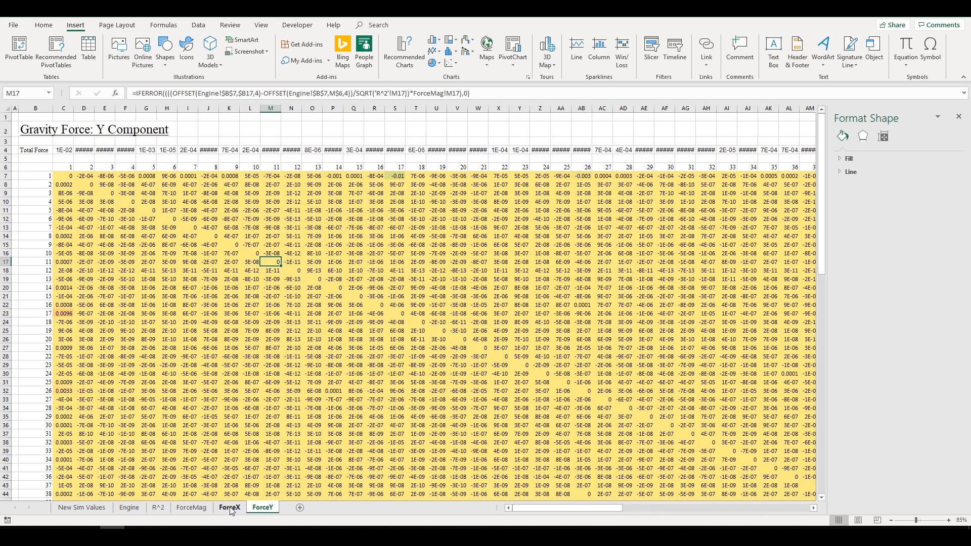
pyautogui.click(230, 507)
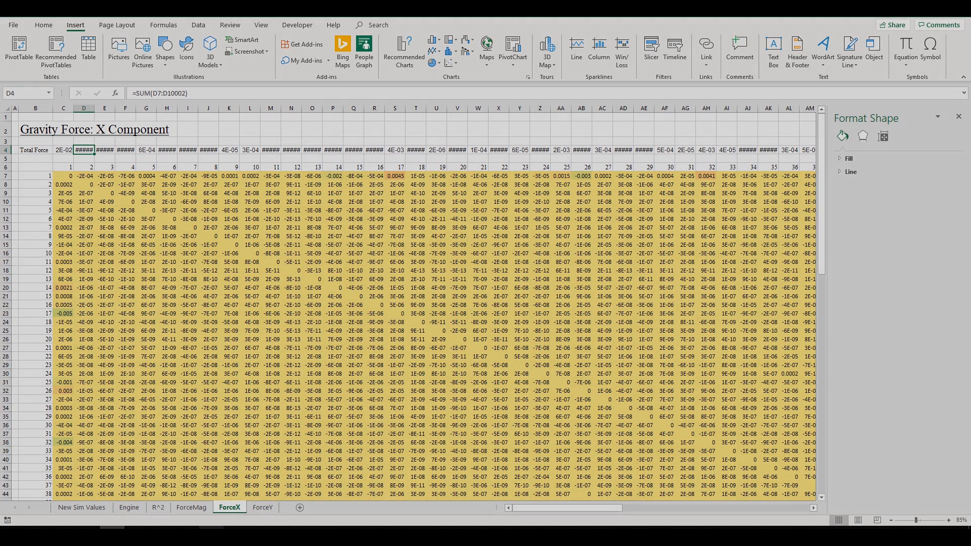
pyautogui.moveTo(211, 535)
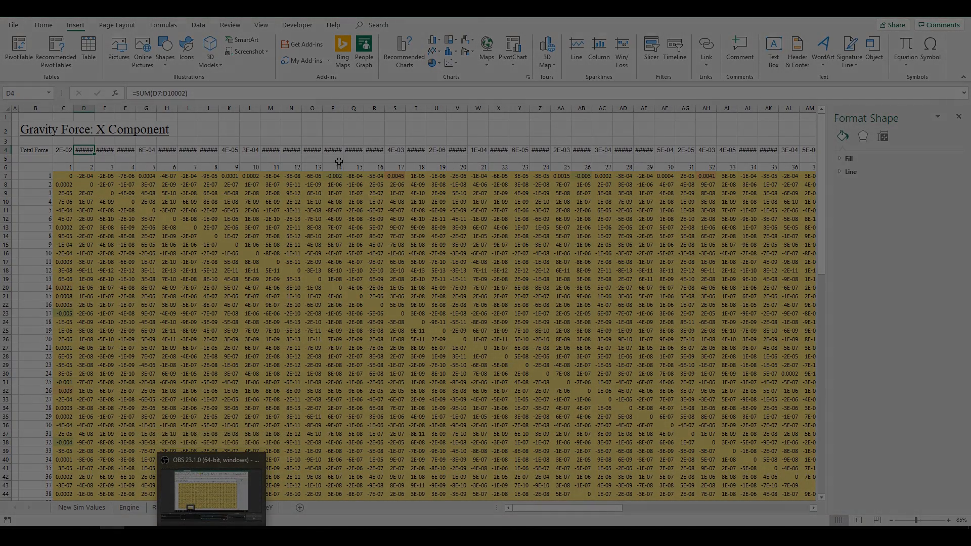
pyautogui.click(332, 262)
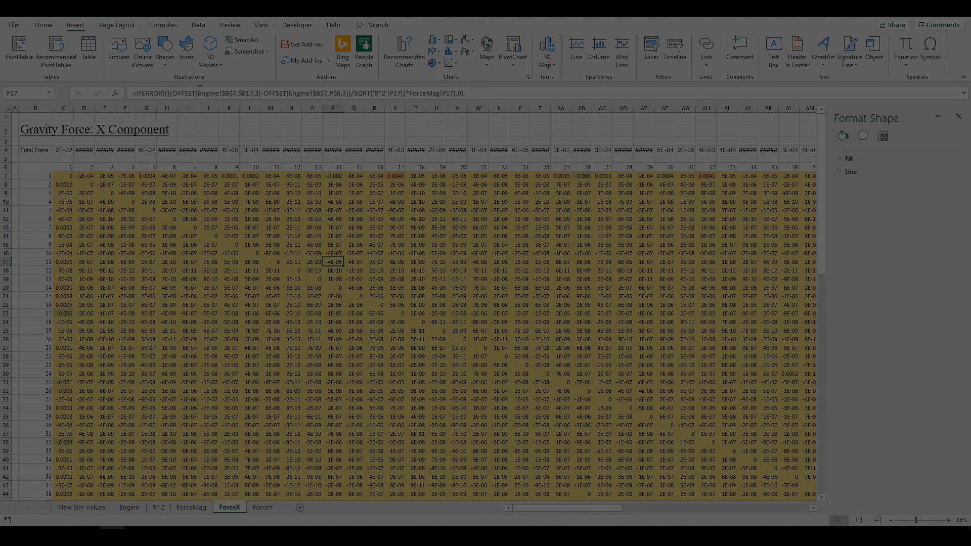